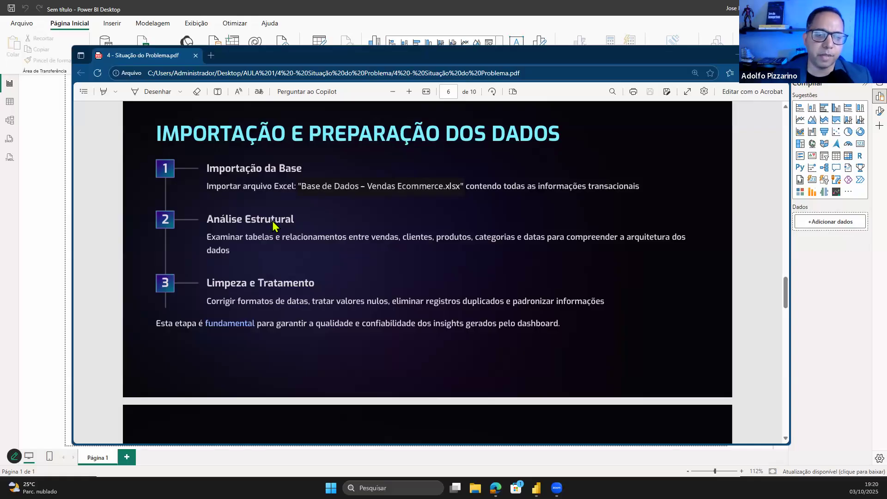
- Review the data modelling and dashboard visuals pages of the project brief PDF
scroll(274, 226, down, 5)
scroll(565, 223, down, 2)
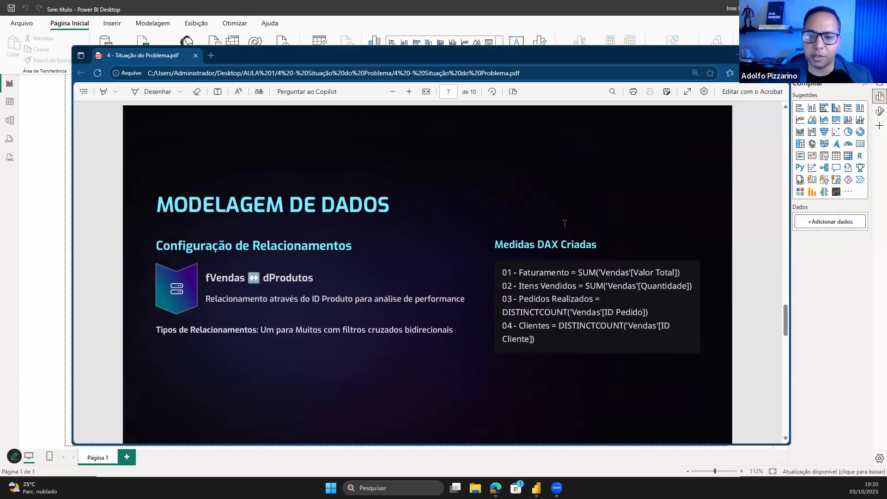
scroll(491, 284, down, 1)
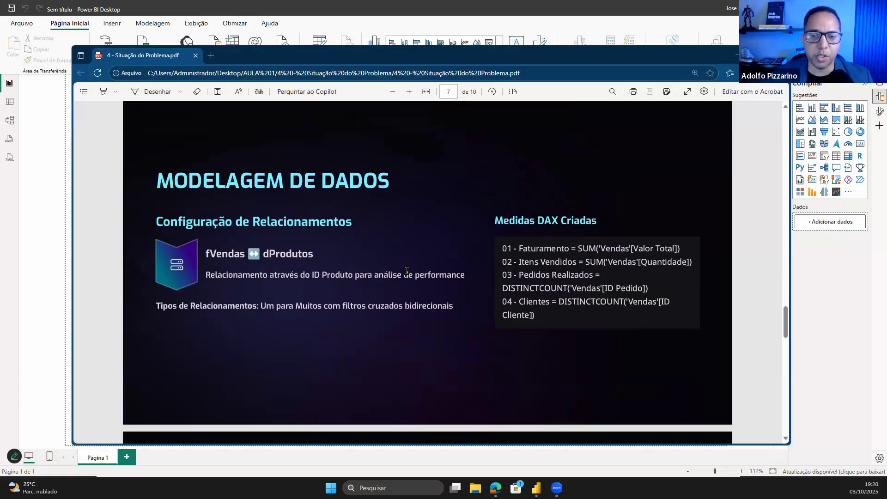
scroll(409, 278, down, 8)
scroll(406, 199, up, 1)
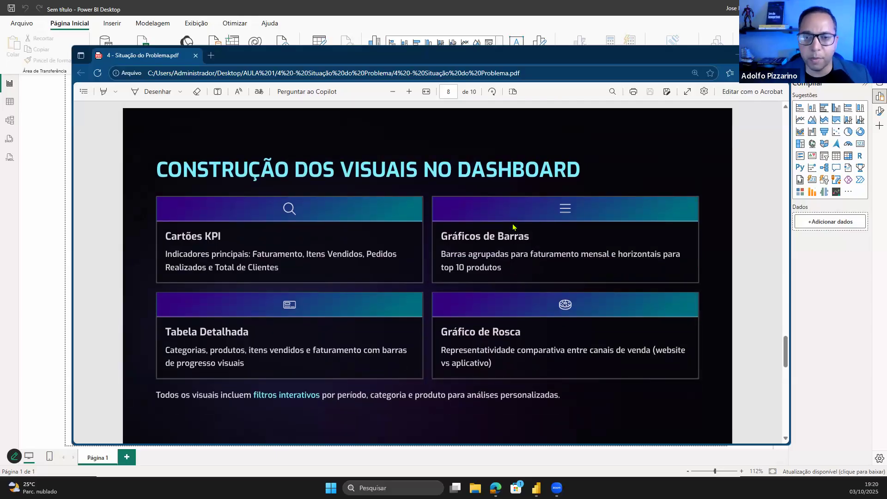
scroll(513, 226, up, 8)
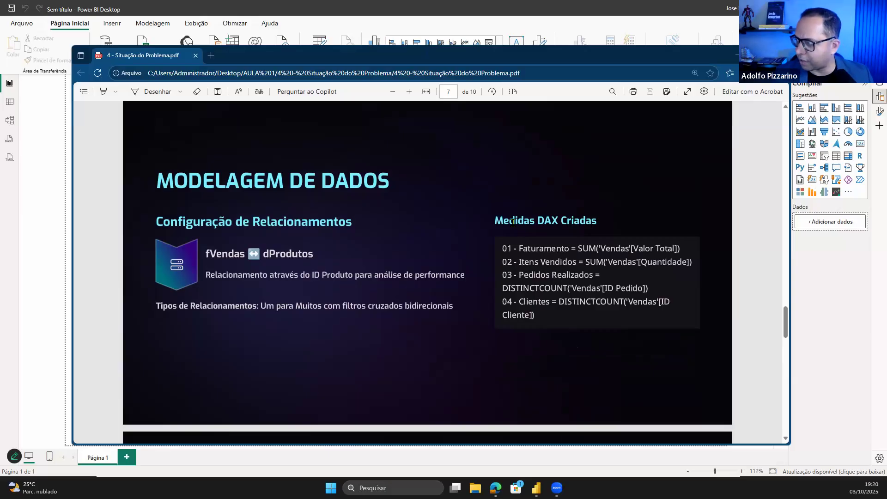
- Put the PDF brief away and open the Excel workbook "Base de Dados - Vendas Ecommerce" as the data source
click(738, 55)
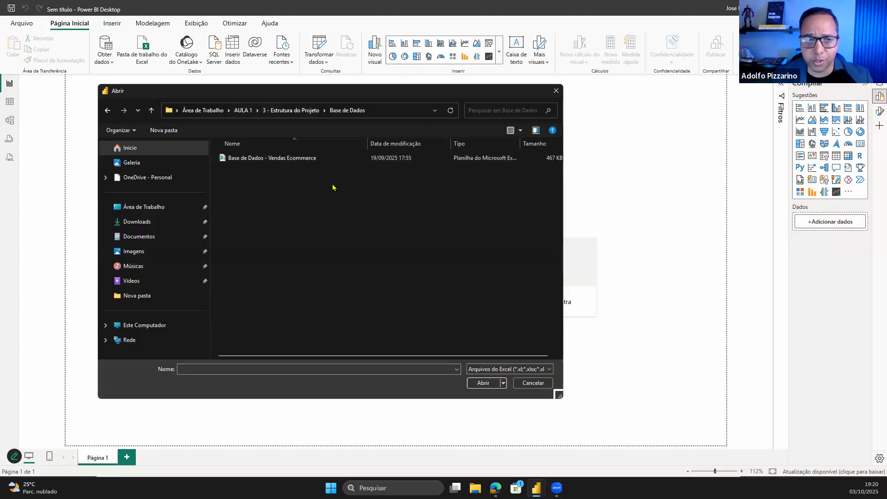
click(326, 162)
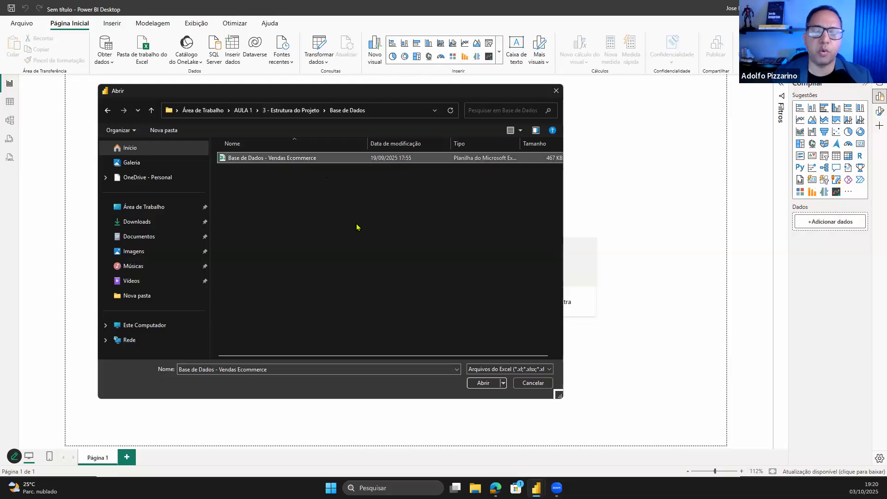
click(489, 383)
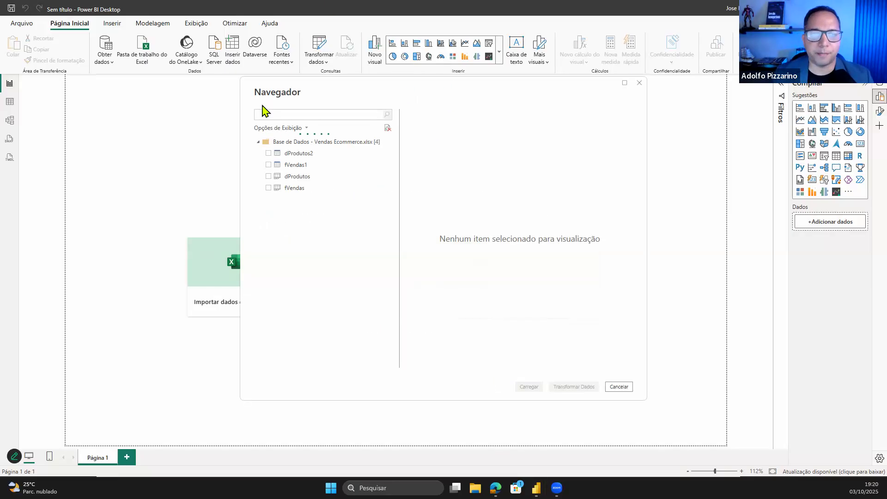
- Preview the workbook's tables and select fVendas1 and dProdutos2 for import
click(254, 156)
click(252, 168)
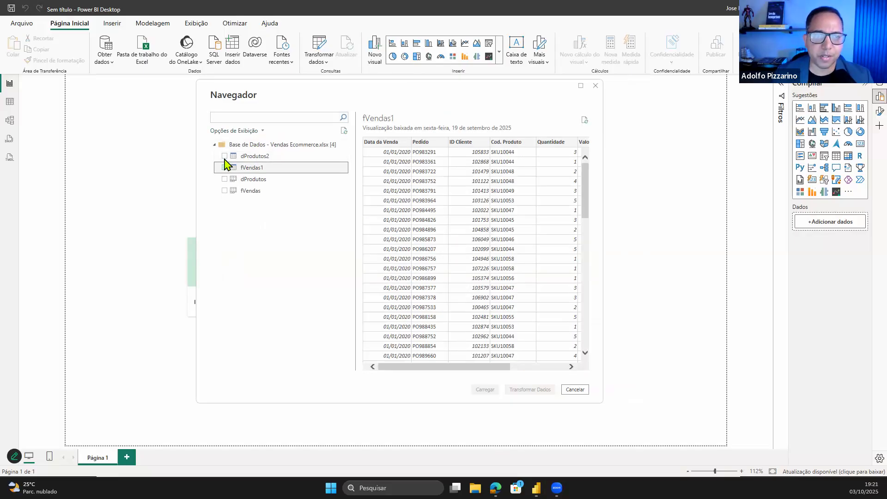
click(225, 167)
click(225, 156)
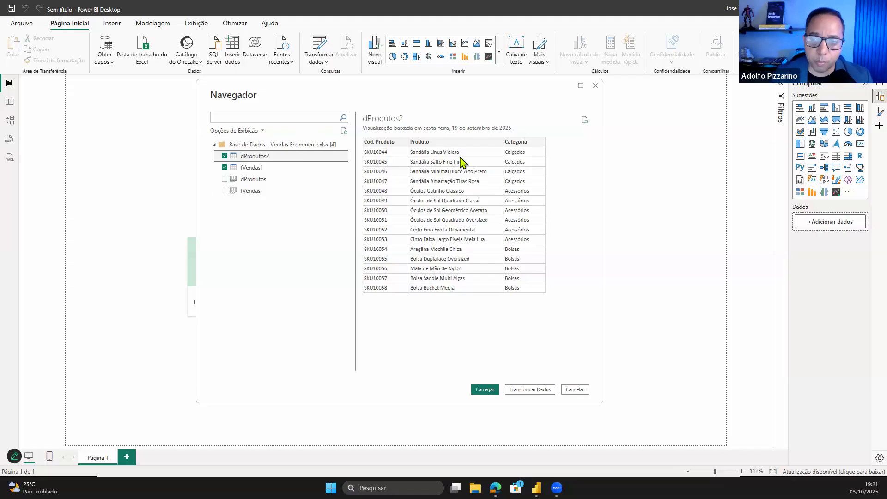
- Compare the previews of fVendas1 and dProdutos2, and send both selected tables to Power Query for transformation
click(294, 168)
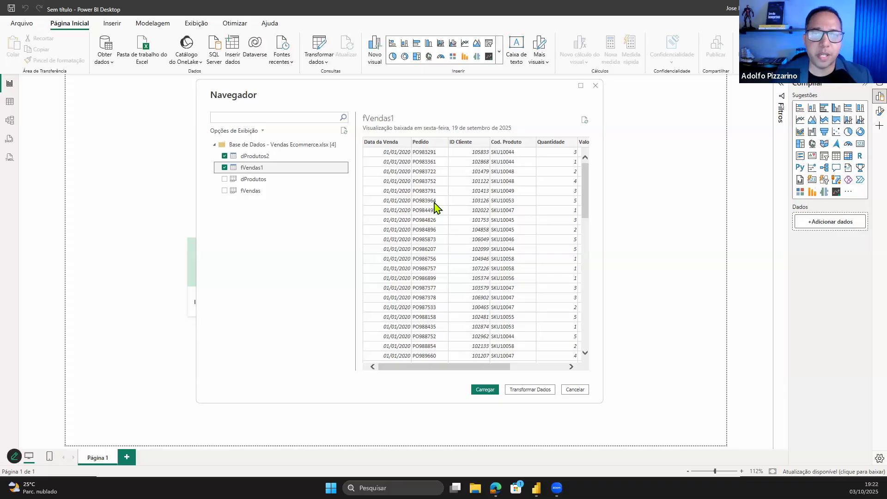
click(302, 158)
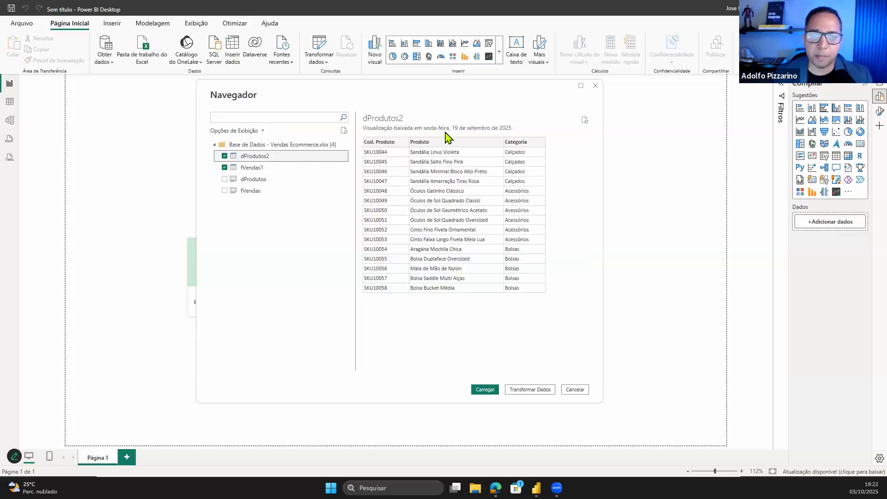
key(Down)
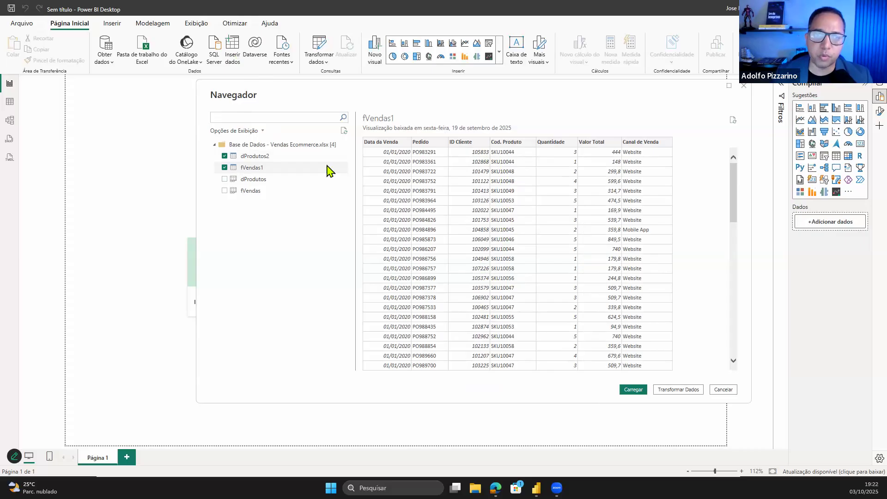
key(Up)
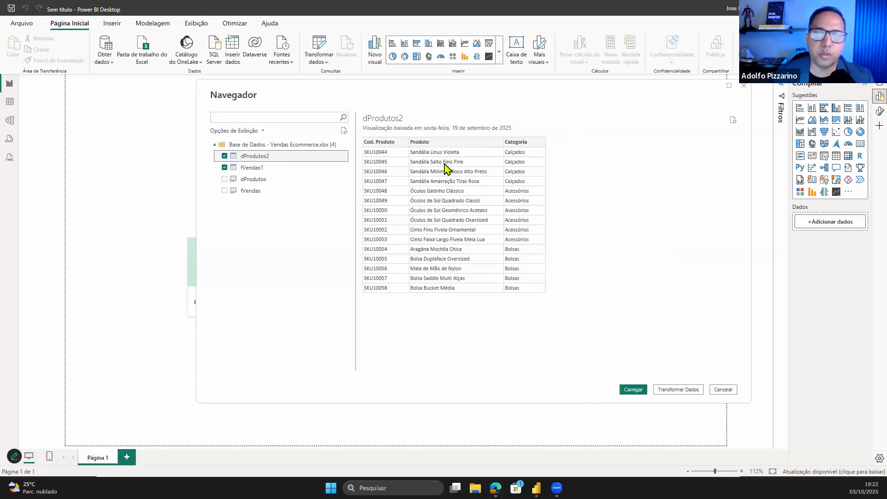
click(297, 172)
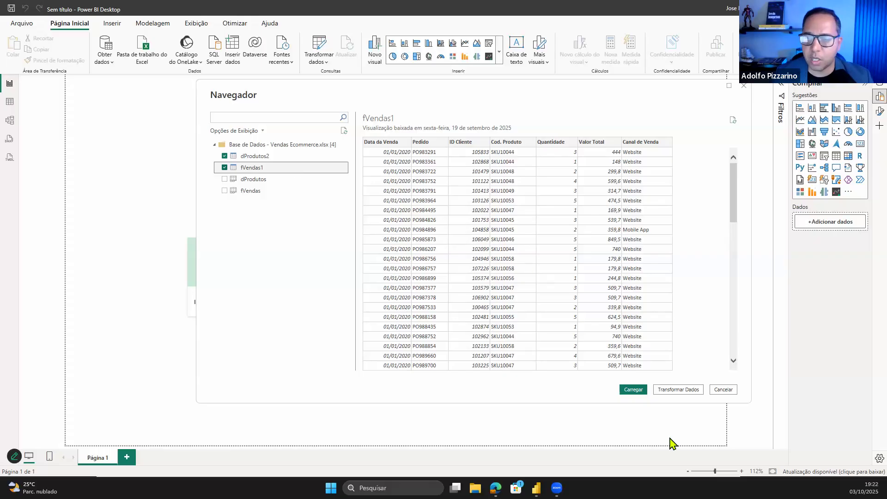
click(673, 389)
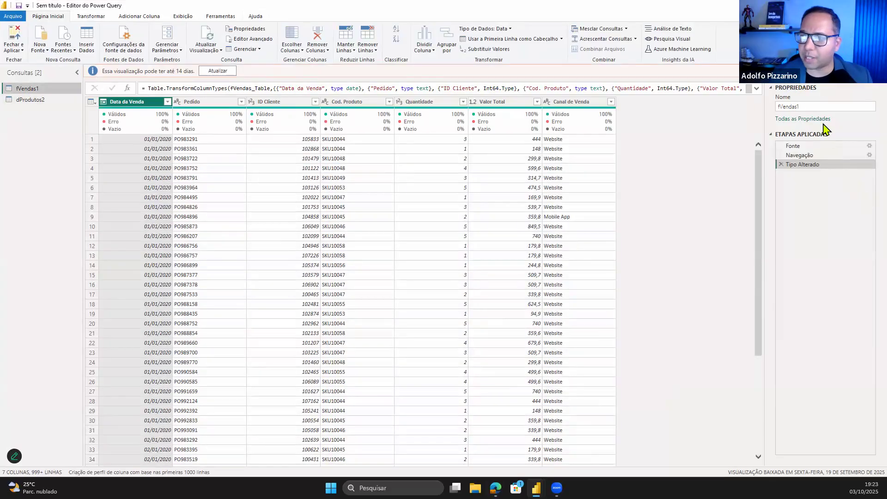
- Rename the query fVendas1 as fVendas and the query dProdutos2 as dProdutos
click(825, 103)
key(BackSpace)
key(Return)
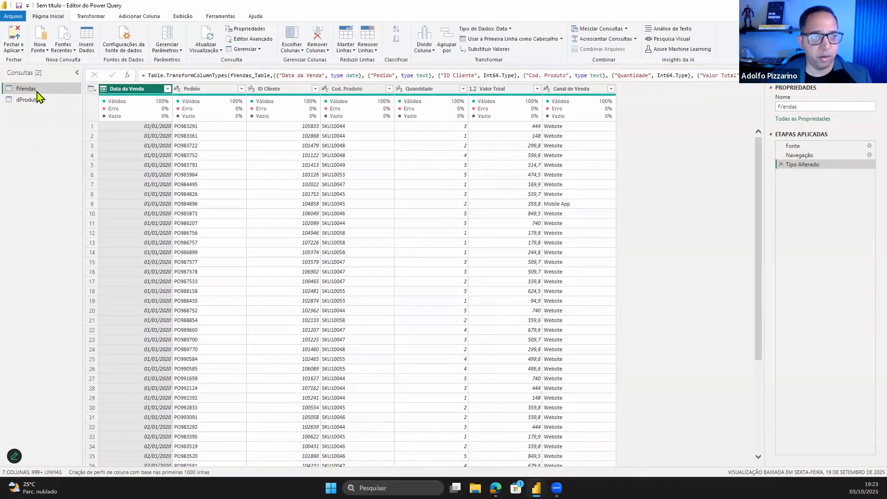
click(53, 102)
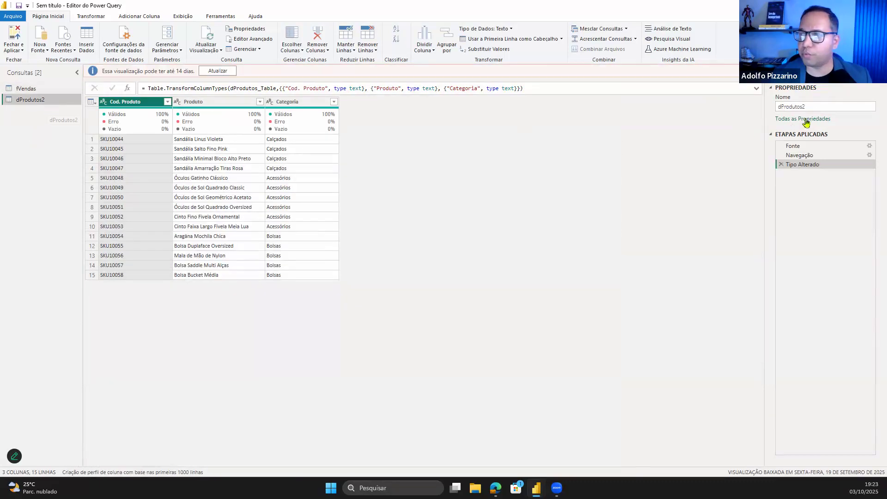
click(817, 110)
key(BackSpace)
key(Return)
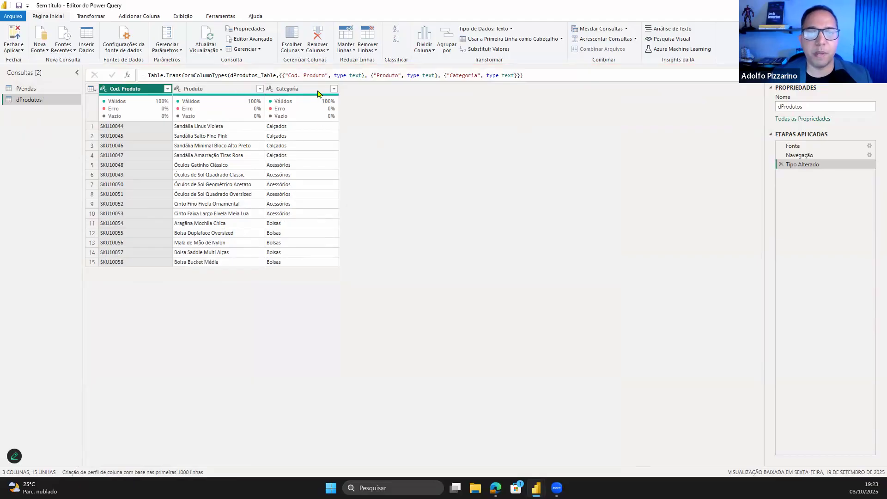
- Convert the text in the Produto and Categoria columns of dProdutos to uppercase
click(233, 89)
ctrl+click(296, 88)
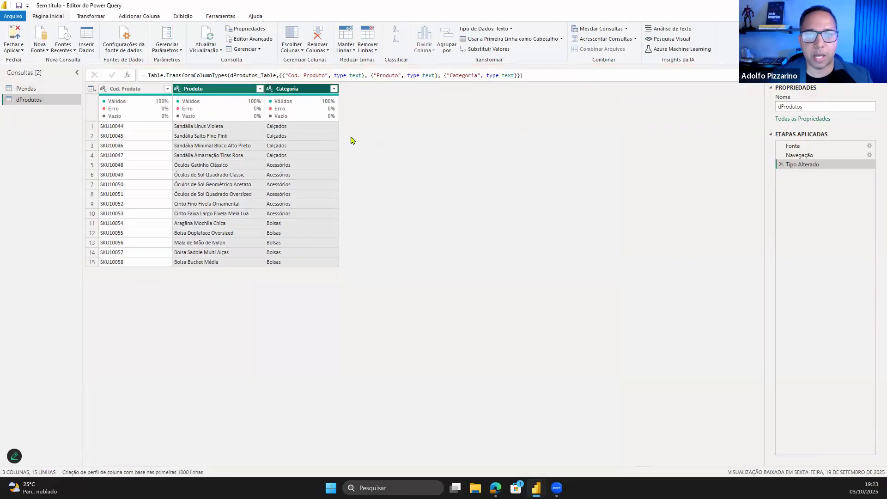
click(92, 17)
click(383, 48)
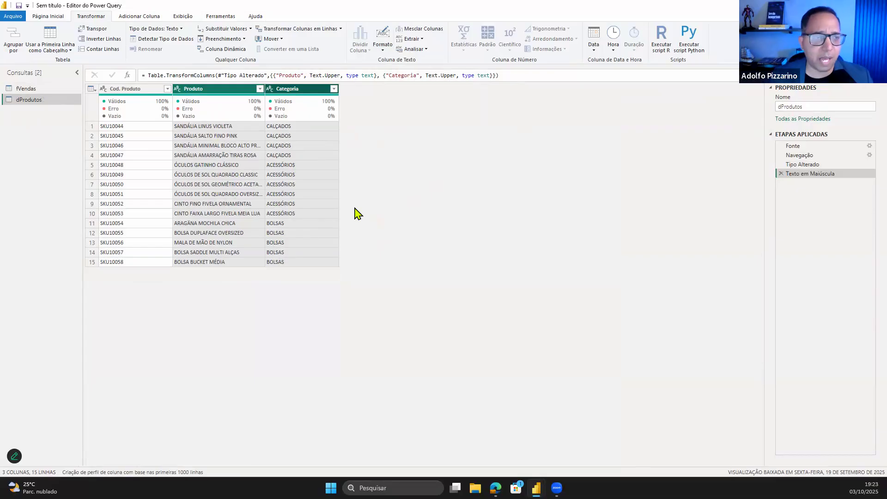
- Convert the text in the Canal de Venda column of fVendas to uppercase
click(26, 90)
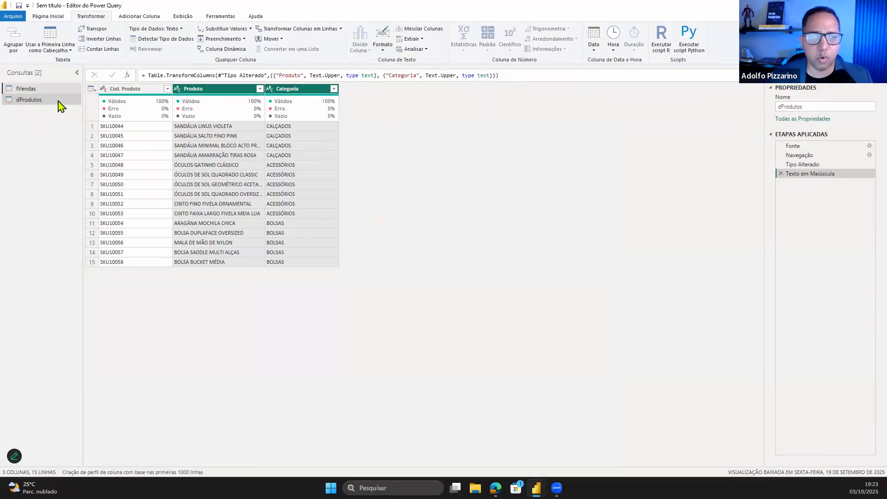
click(573, 139)
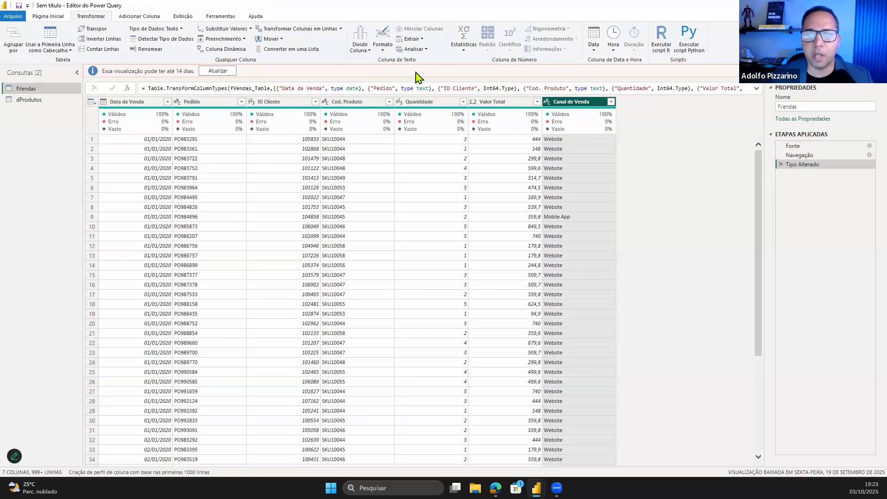
click(383, 39)
click(416, 70)
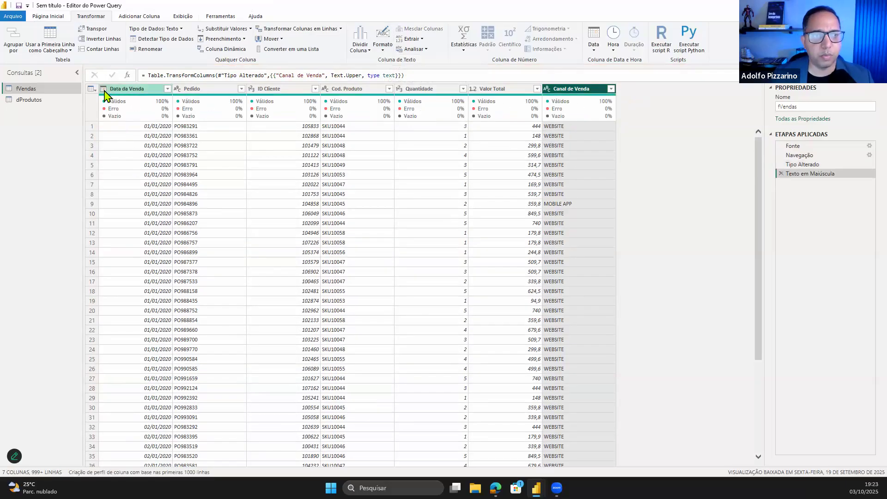
- Check the data types of the fVendas columns from Data da Venda through Quantidade
click(104, 91)
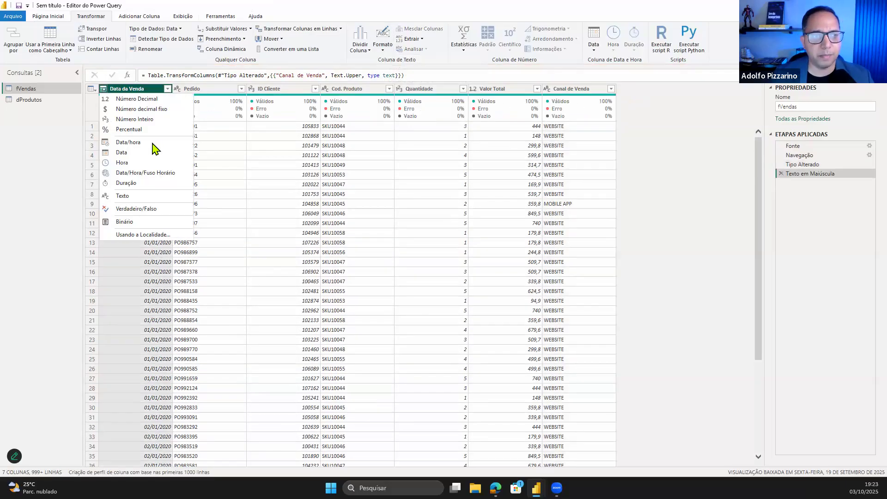
key(Escape)
click(178, 89)
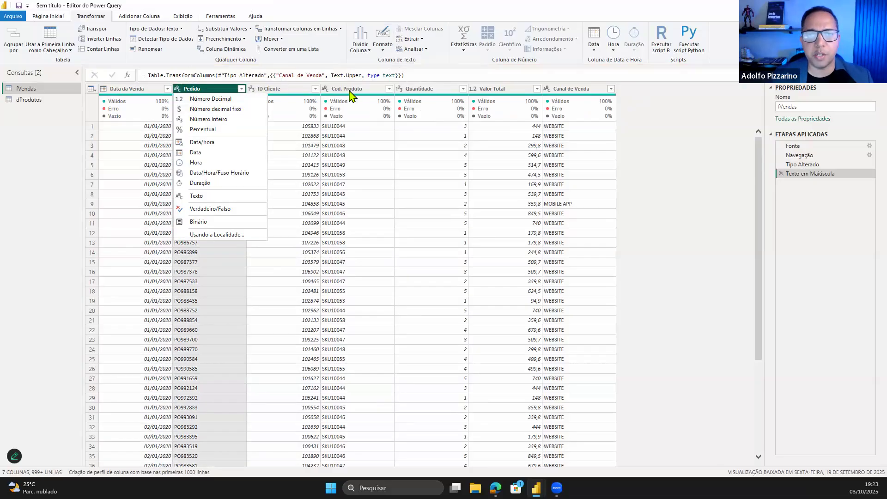
click(296, 89)
click(356, 90)
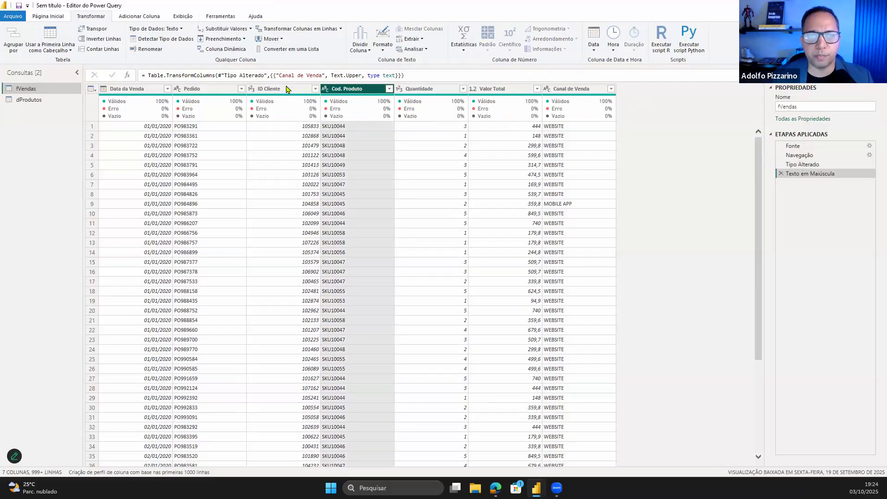
click(444, 89)
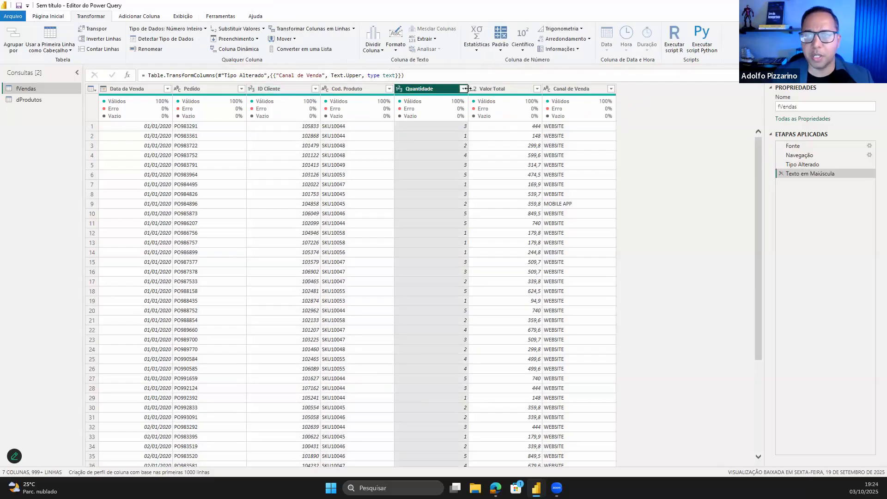
- Change the data type of the Valor Total column in fVendas to Número decimal fixo
click(484, 90)
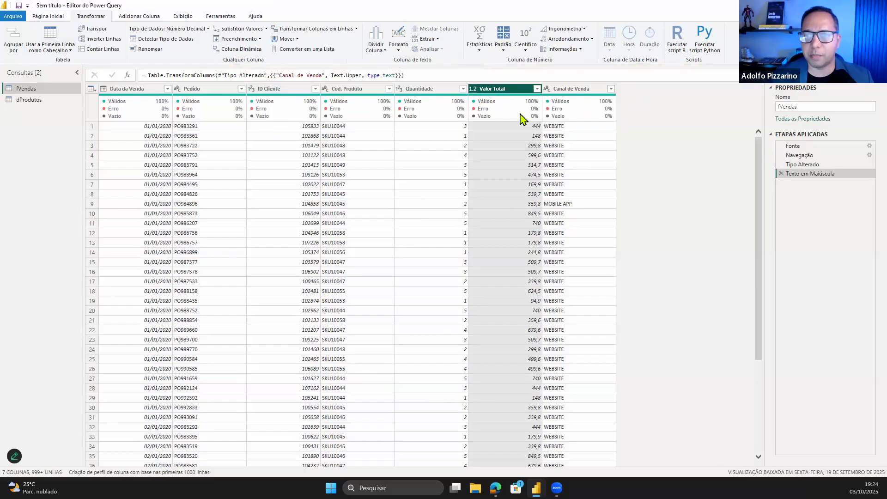
click(473, 88)
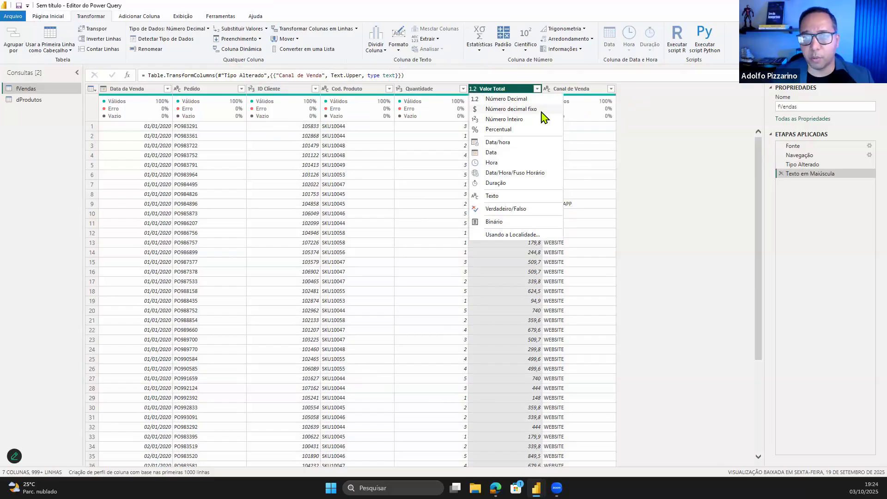
click(529, 110)
scroll(758, 150, down, 5)
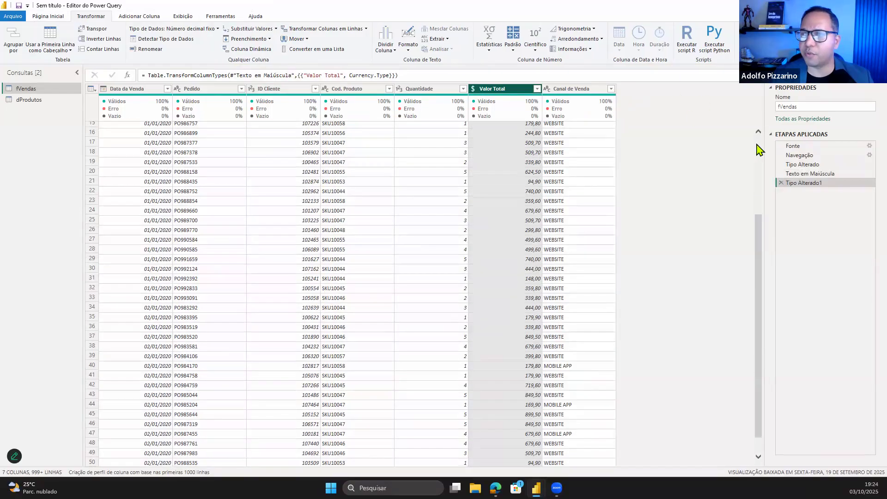
scroll(124, 212, up, 5)
- Review the dProdutos and fVendas queries in turn, and refresh the fVendas data preview
click(51, 100)
click(51, 90)
click(51, 99)
click(50, 89)
click(53, 99)
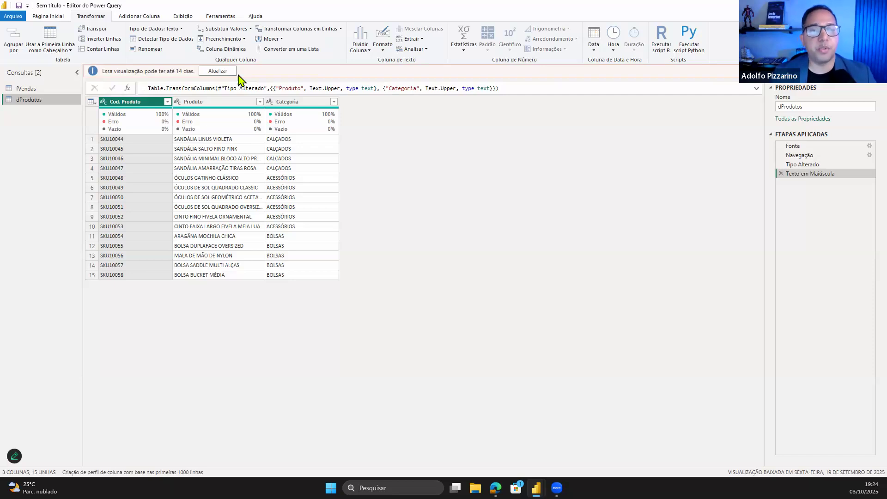
click(23, 89)
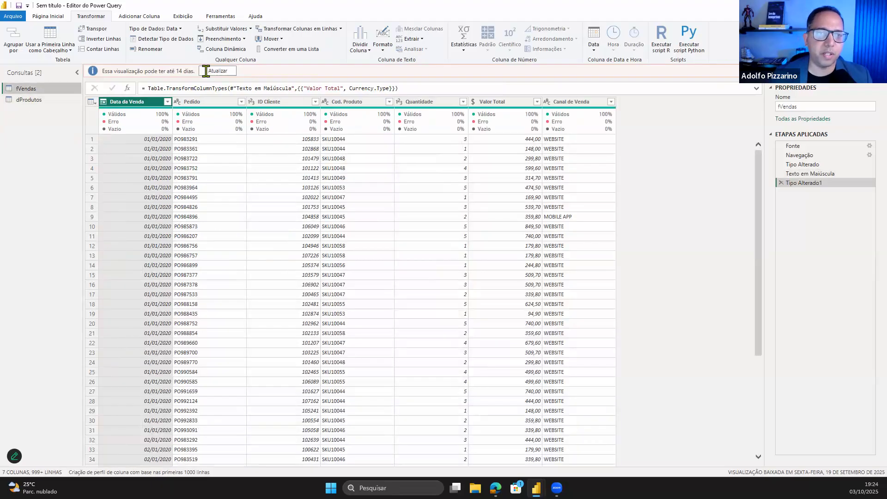
click(218, 71)
- Check the workbook file path in the Fonte step settings of dProdutos, cancel without changes, and go back to the fVendas query
click(46, 100)
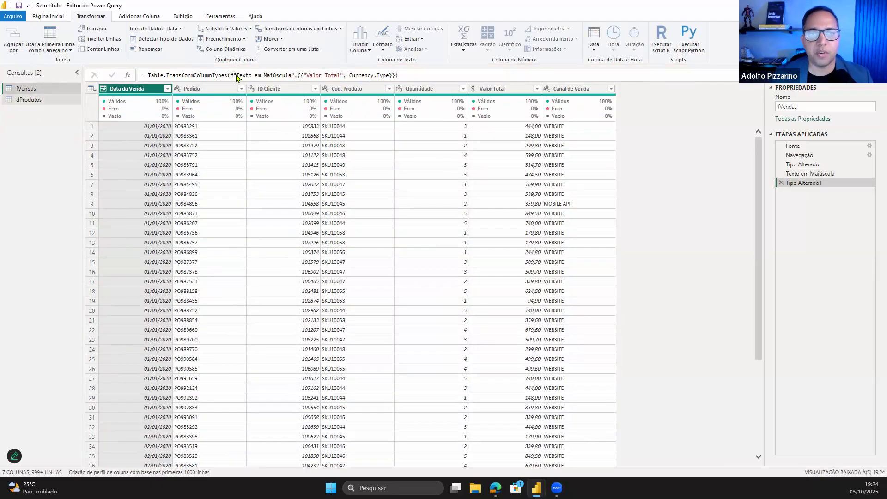
click(808, 147)
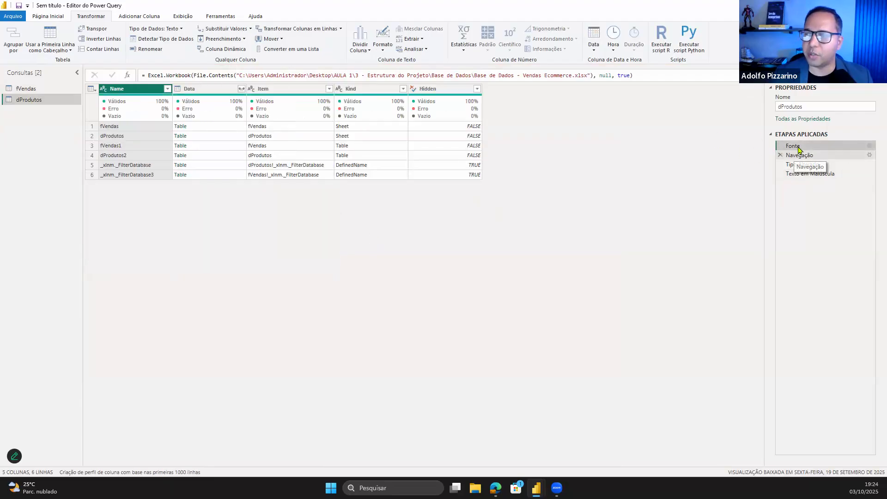
click(870, 147)
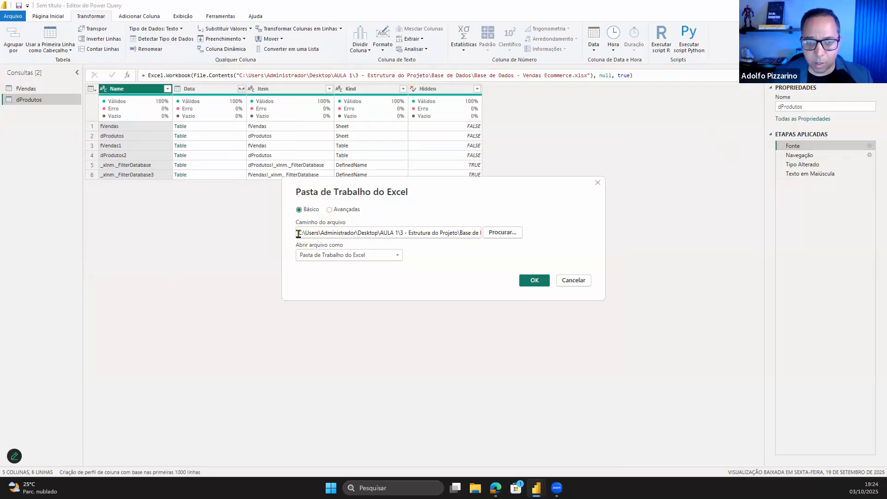
key(ctrl+shift+Right)
key(ctrl+shift+Right)
key(ctrl+shift+Right)
key(ctrl+shift+Right)
key(ctrl+shift+Right)
key(ctrl+shift+Right)
key(ctrl+shift+Right)
key(ctrl+shift+Right)
key(ctrl+shift+Right)
key(ctrl+shift+Right)
key(ctrl+shift+Right)
key(ctrl+shift+Right)
key(ctrl+shift+Right)
key(ctrl+shift+Right)
key(ctrl+shift+Right)
key(ctrl+shift+Right)
key(ctrl+shift+Right)
key(ctrl+shift+Right)
key(ctrl+shift+Right)
key(ctrl+shift+Right)
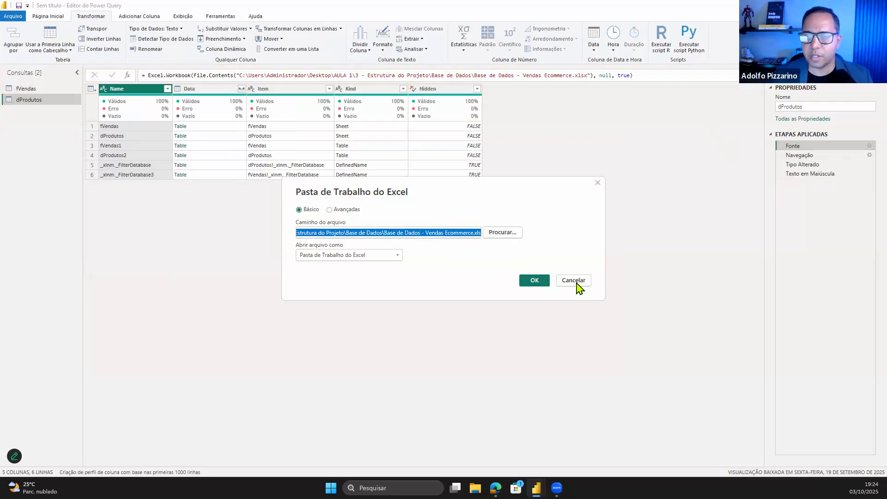
click(557, 283)
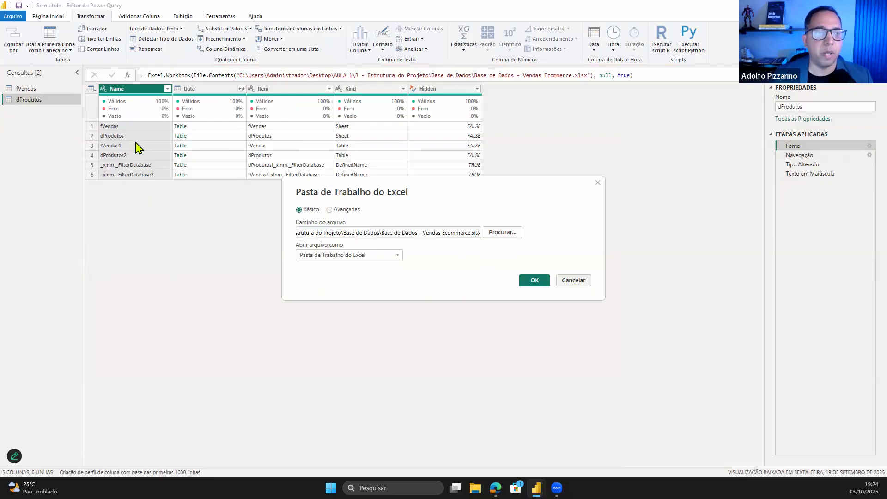
click(25, 90)
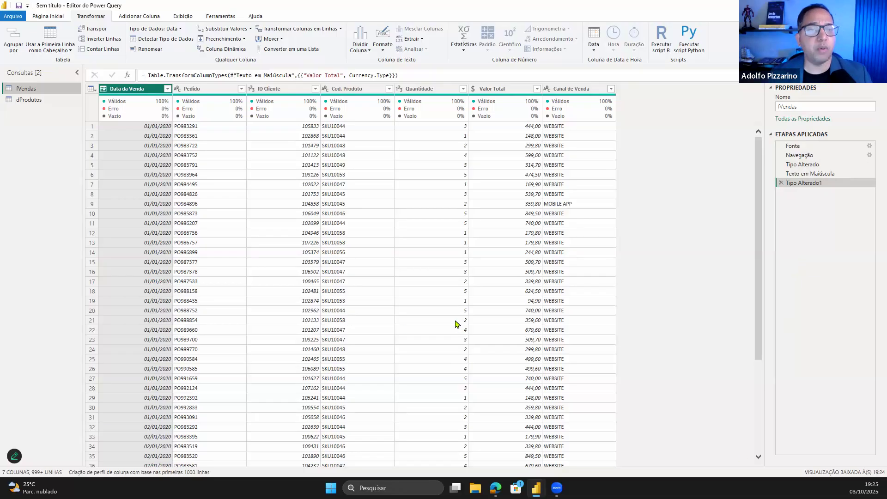
- Close the Power Query editor and apply the changes, loading dProdutos and fVendas into the report
click(55, 18)
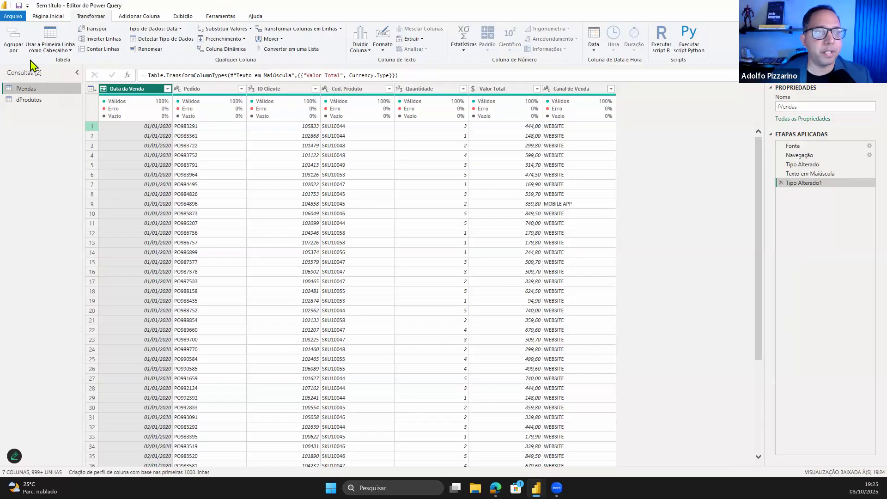
click(21, 51)
click(30, 61)
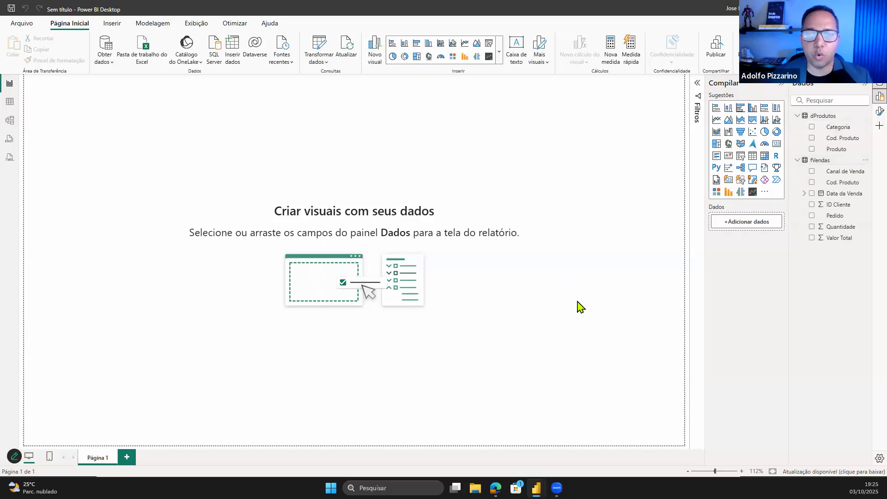
- Switch to the 4 - Situação do Problema PDF and read the slide on building the dashboard visuals
drag(163, 155, 467, 345)
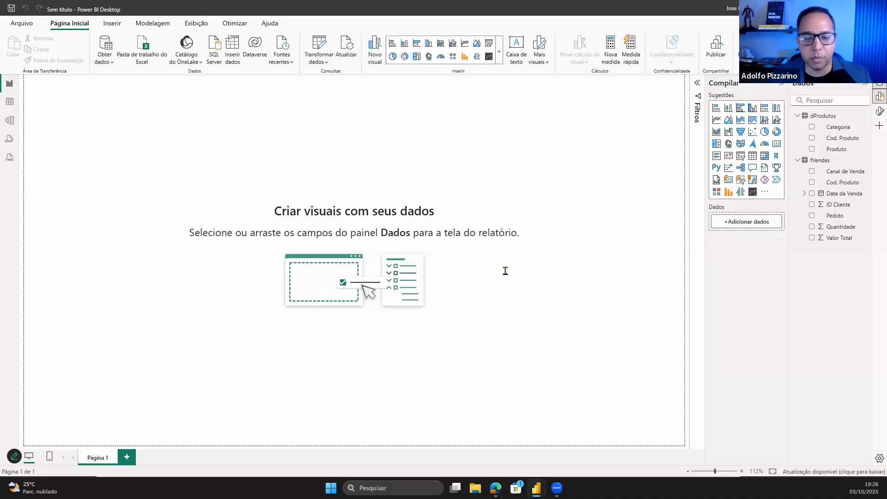
key(alt+Tab)
scroll(505, 272, down, 8)
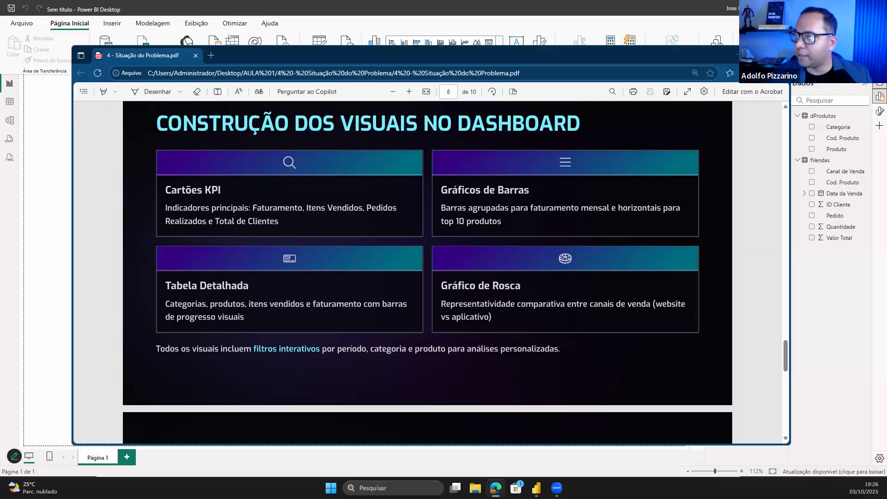
- Examine the visuals of the finished PBX1 - Dashboard Ecommerce report at full size, and return to the untitled report
drag(0, 140, 407, 98)
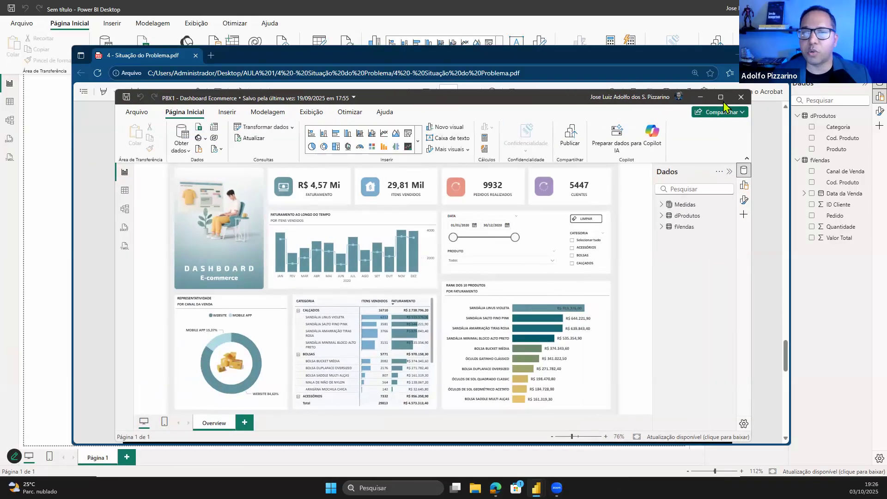
click(722, 94)
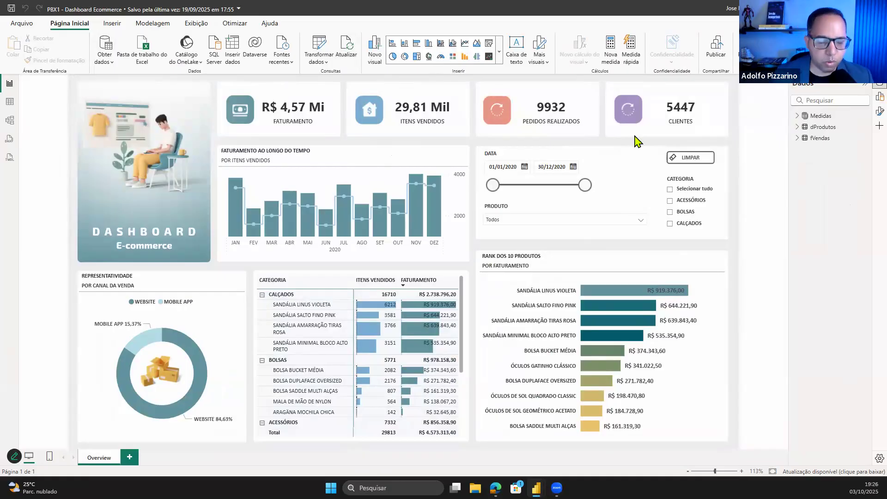
click(325, 131)
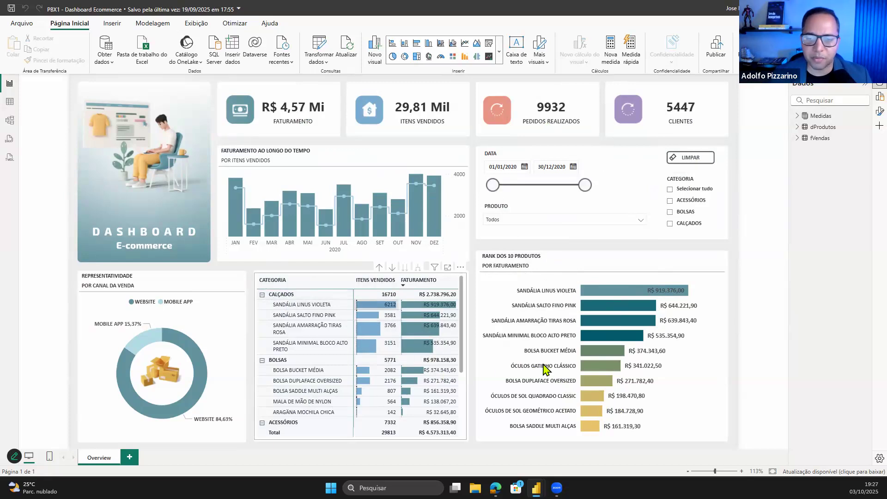
mouse_move(606, 384)
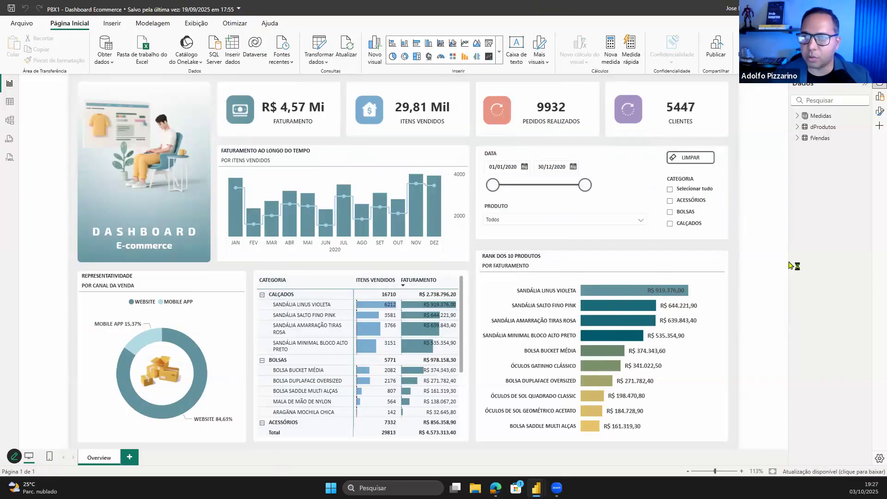
drag(508, 8, 886, 153)
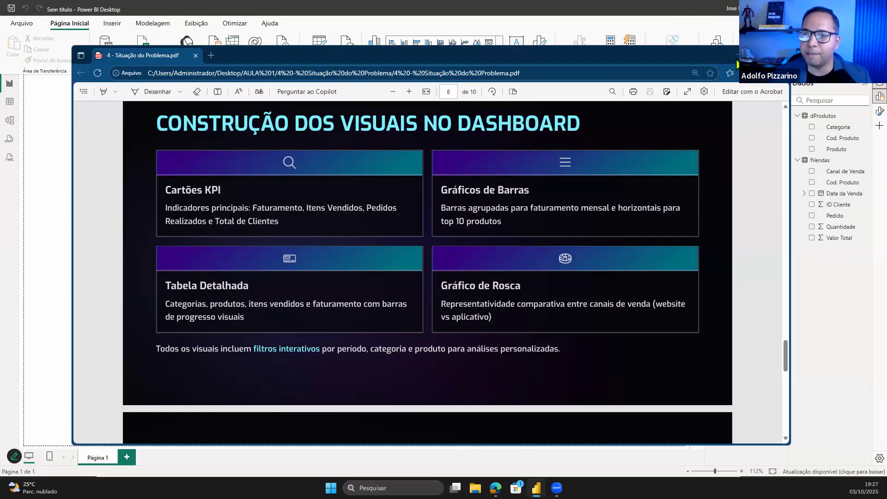
click(737, 55)
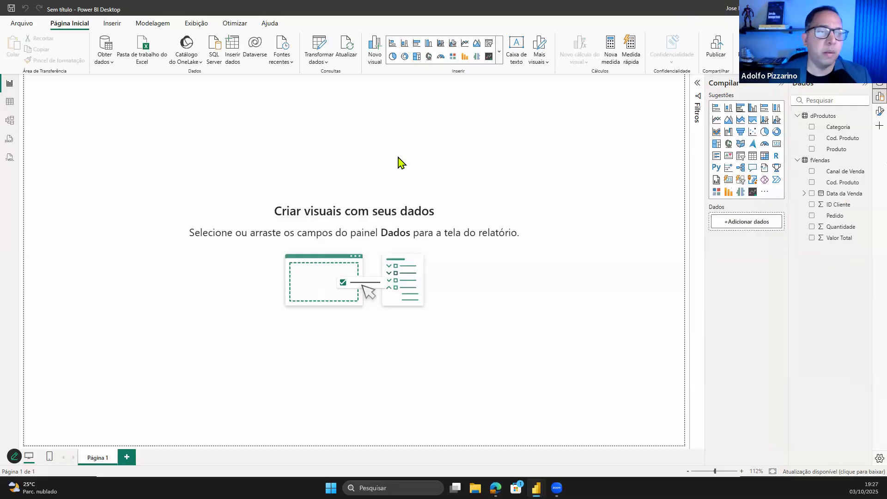
- In the model view, rearrange the tables so that dProdutos sits above and to the left of fVendas
click(9, 124)
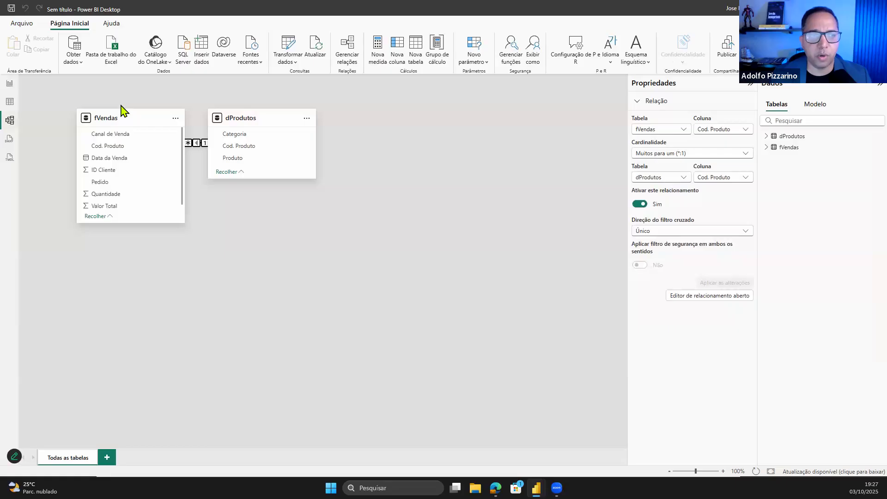
drag(116, 117, 406, 242)
mouse_move(275, 126)
mouse_down()
mouse_move(271, 159)
mouse_move(301, 162)
mouse_up()
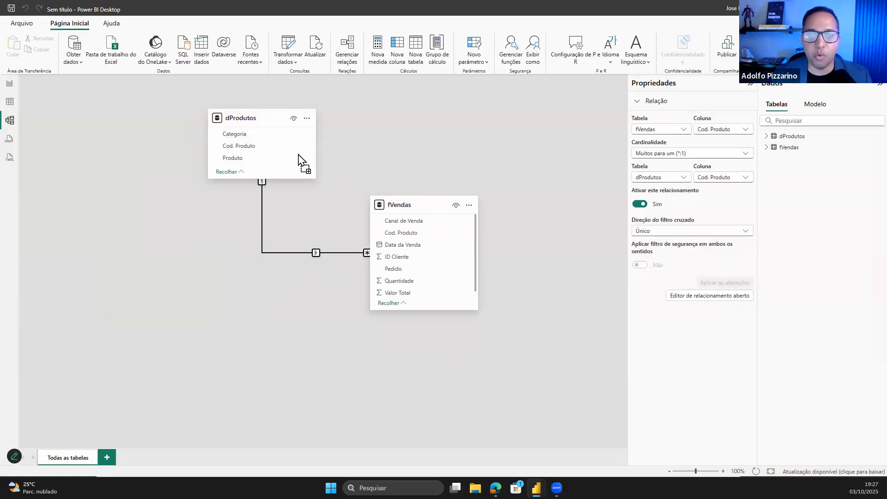
- Inspect the Cod. Produto relationship between dProdutos and fVendas and the form for a new relationship, cancelling without creating one
click(329, 254)
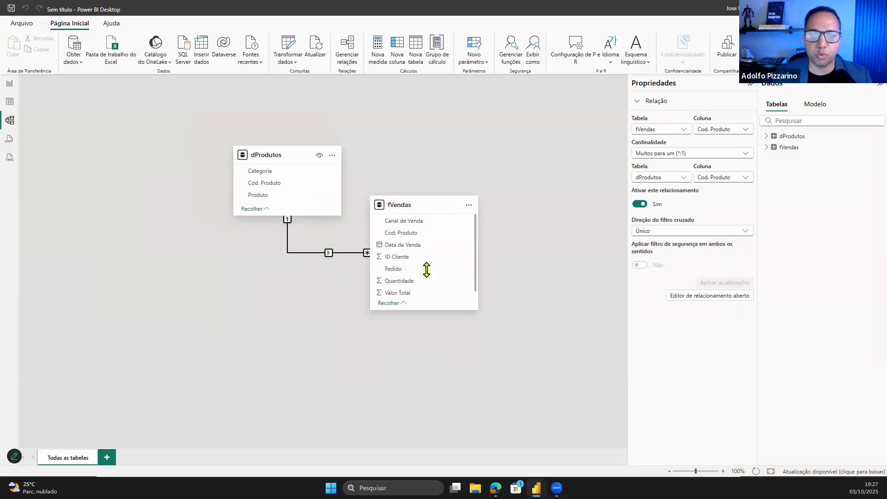
click(338, 254)
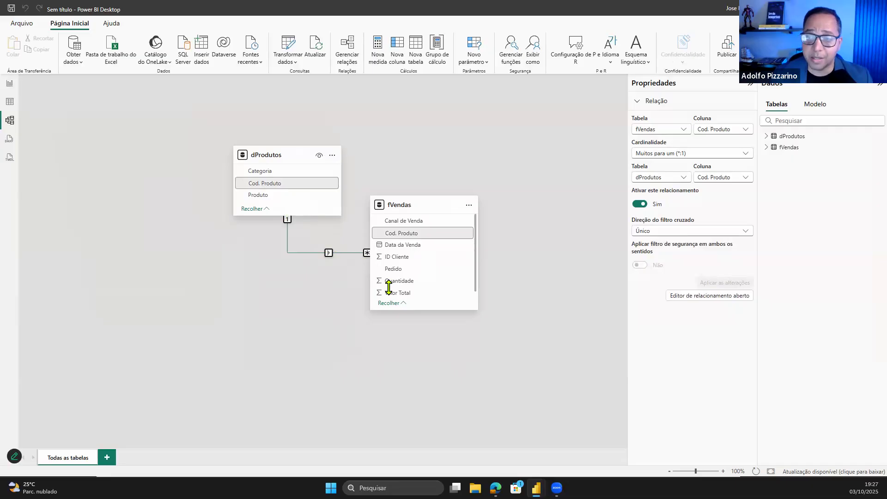
click(317, 249)
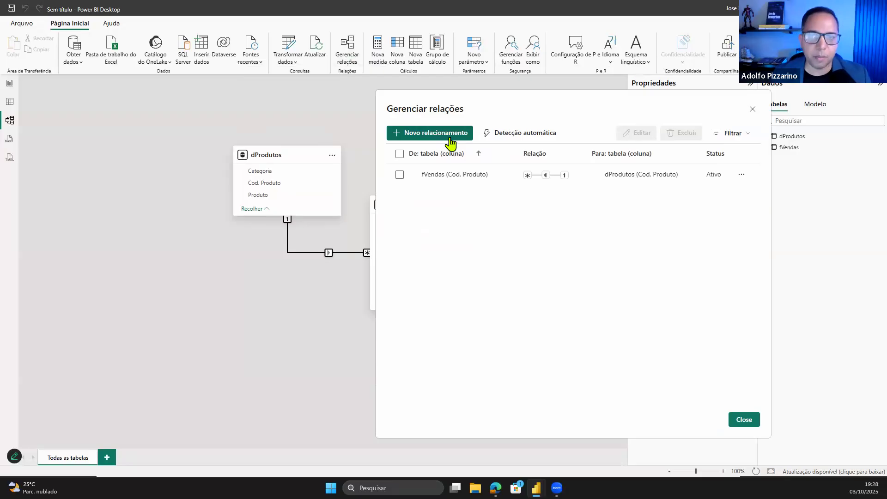
click(450, 140)
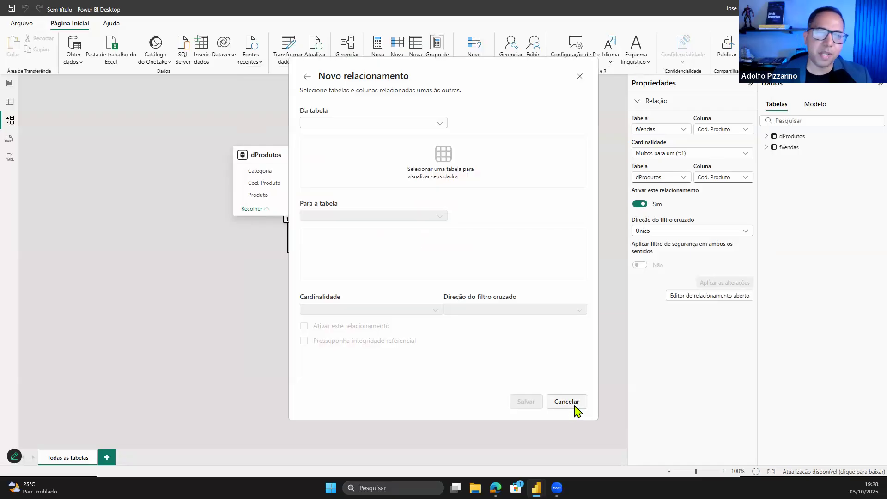
click(576, 405)
key(Escape)
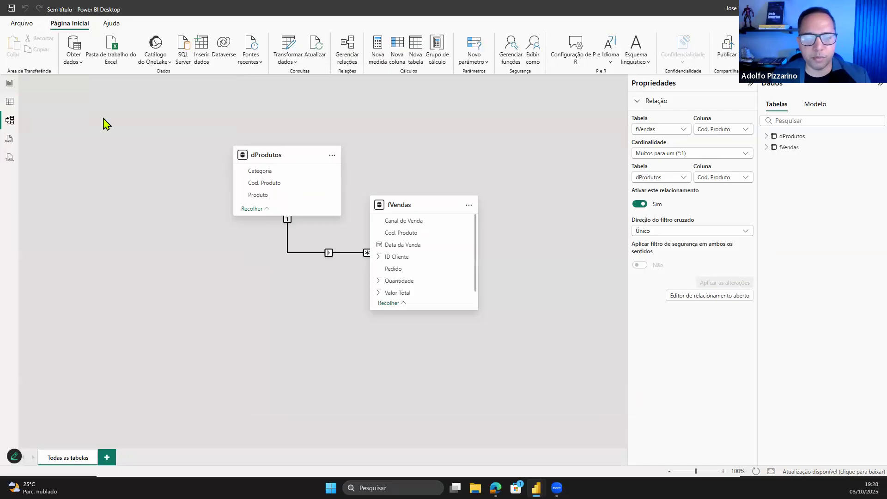
- Return to the report view and rename the page Página 1 as OVERVIEW
click(105, 460)
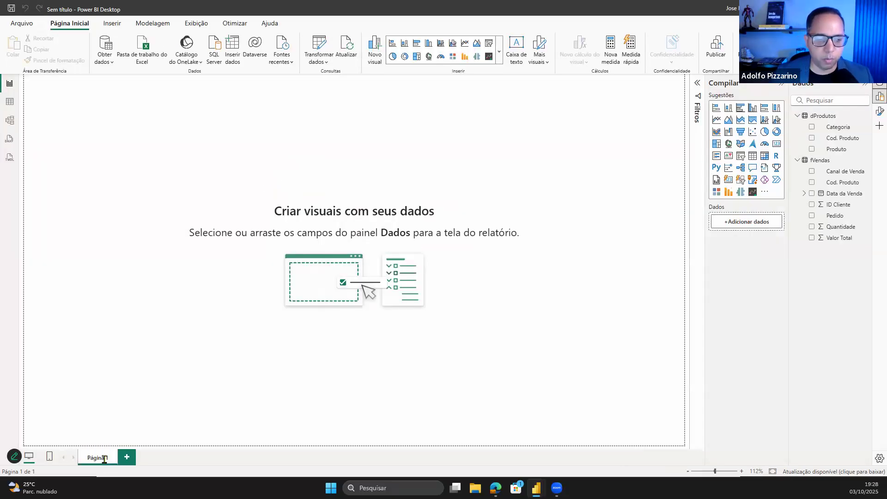
double_click(100, 453)
key(BackSpace)
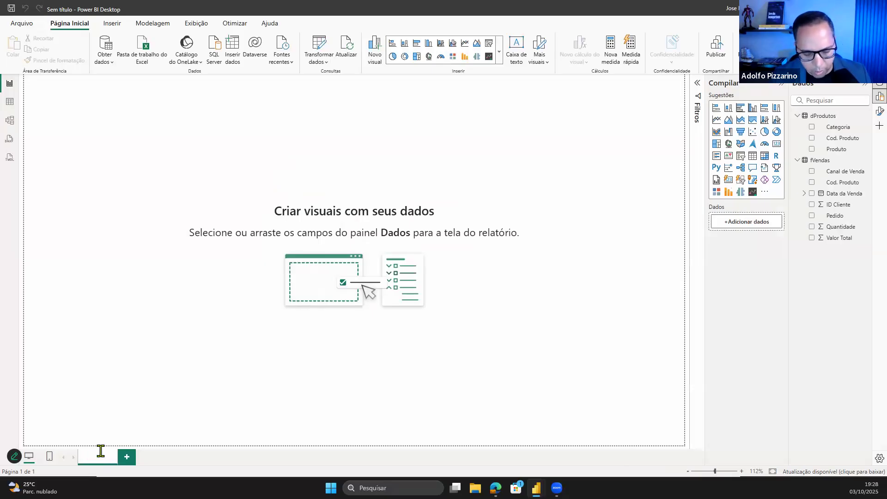
text(OVERV)
text(IEW)
key(Return)
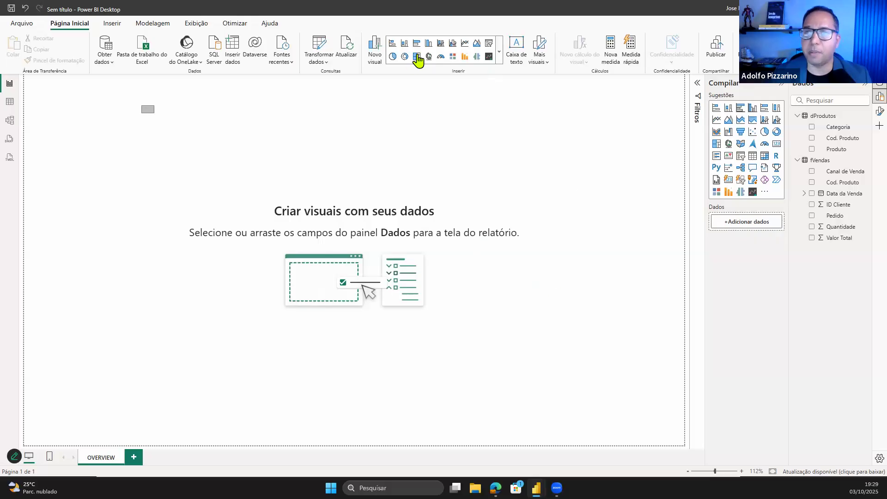
- Set Background.svg from the 3 - Estrutura do Projeto folder as the OVERVIEW page's canvas background, with the image fit Ajuste
click(878, 113)
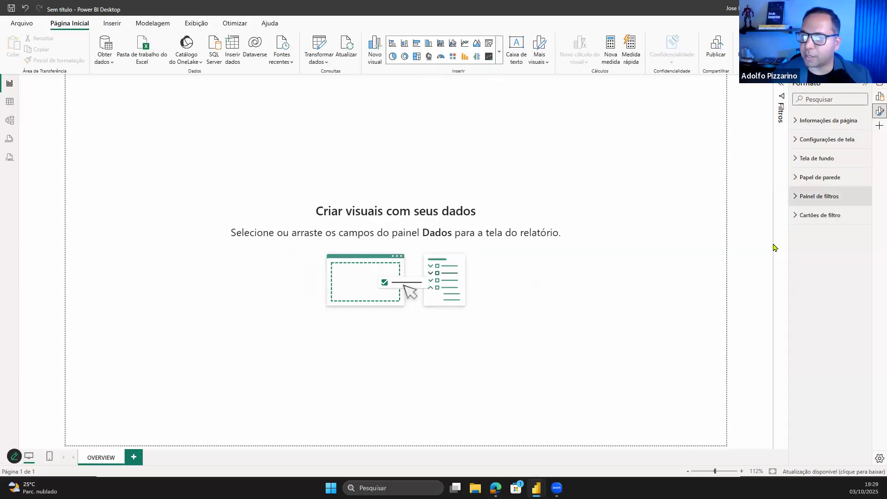
click(817, 159)
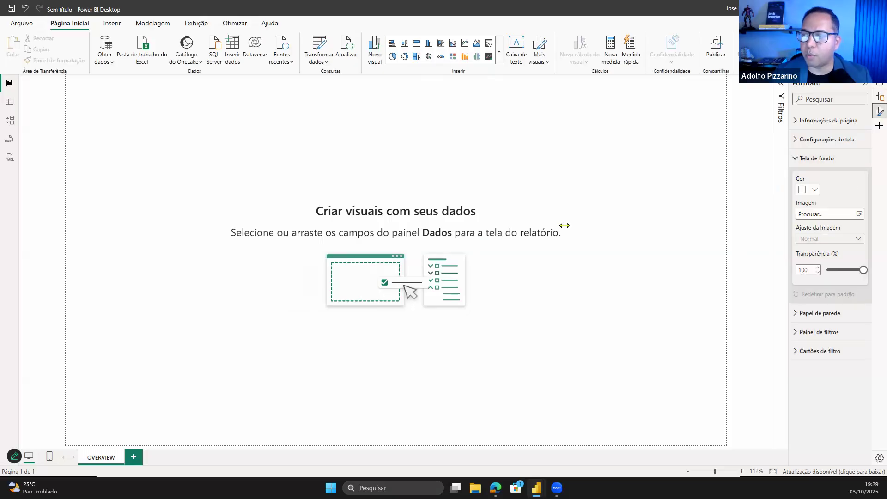
click(827, 214)
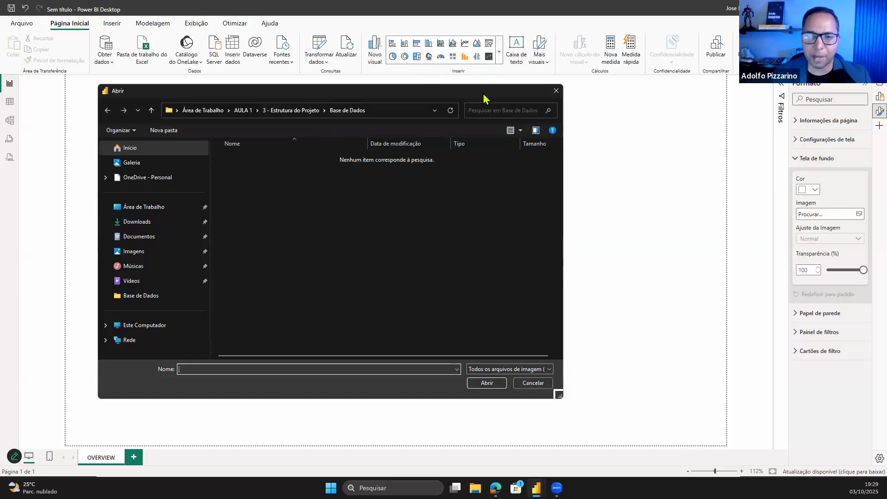
click(200, 209)
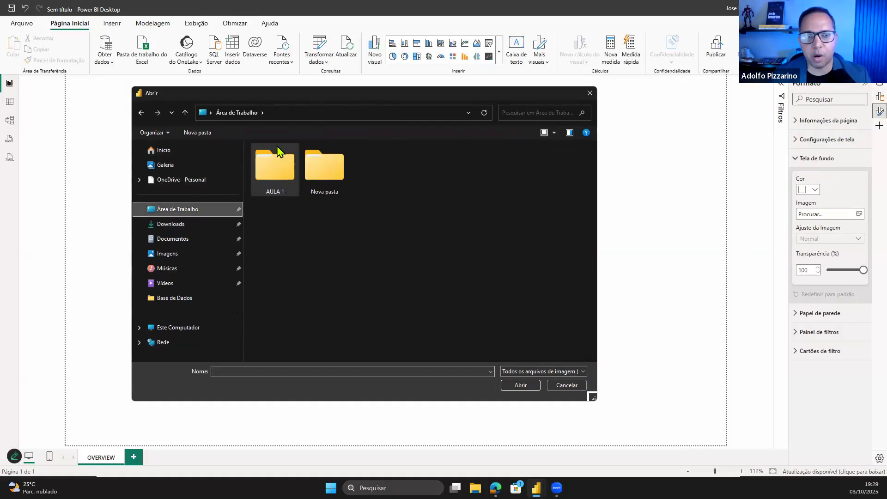
double_click(278, 153)
double_click(304, 181)
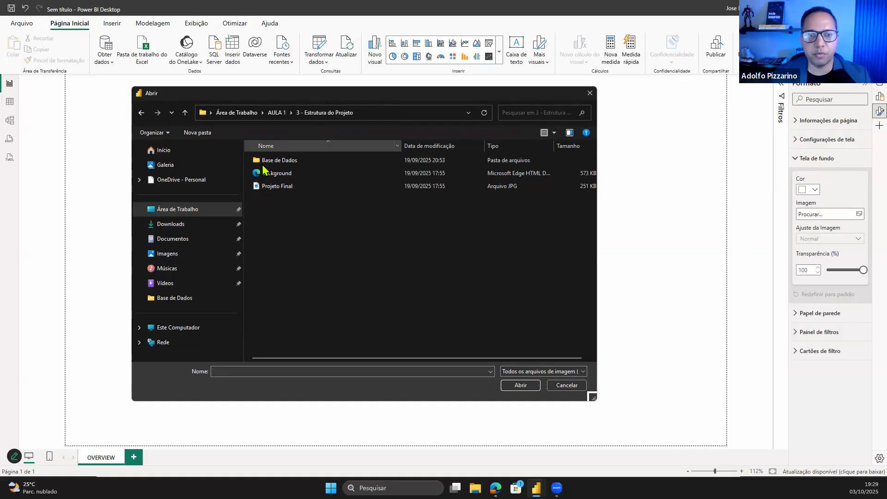
click(305, 173)
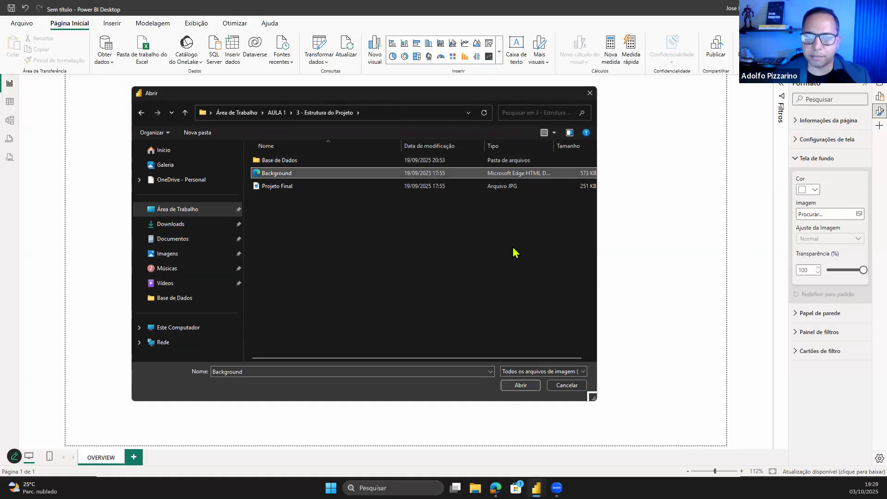
key(Return)
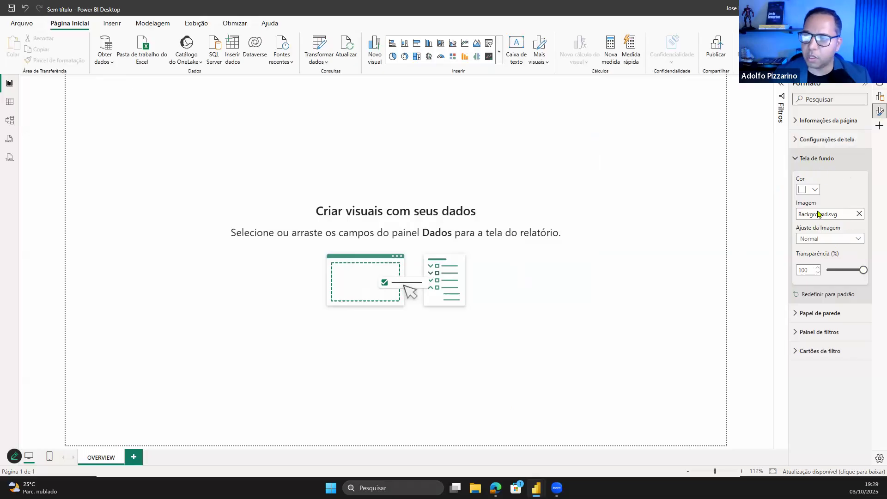
click(827, 245)
click(809, 259)
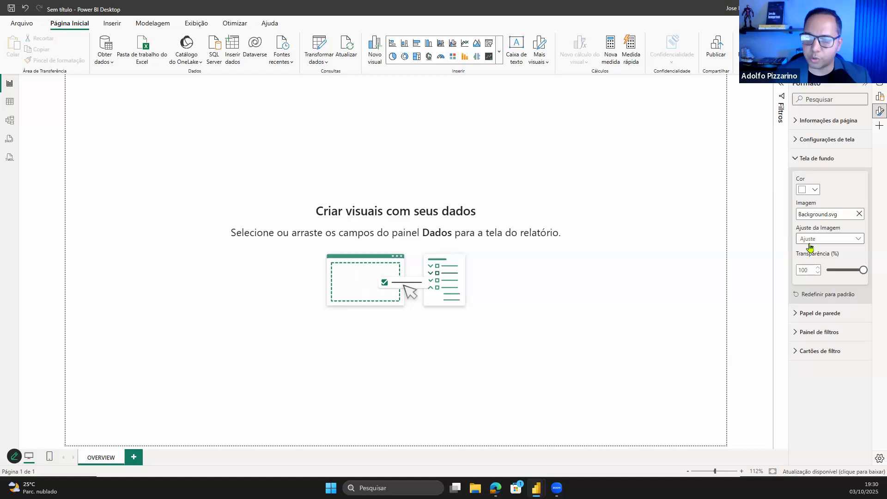
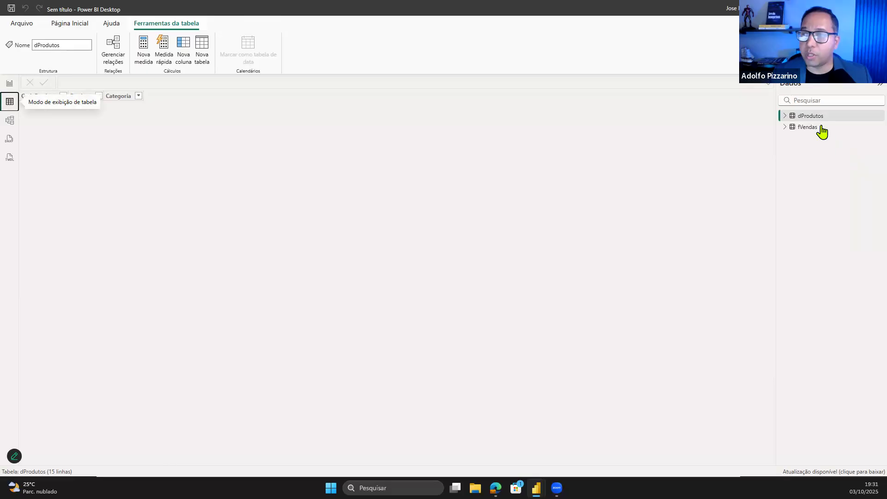
- Format the Data da Venda column of fVendas as the short date *14/03/2001 (Short Date)
click(819, 130)
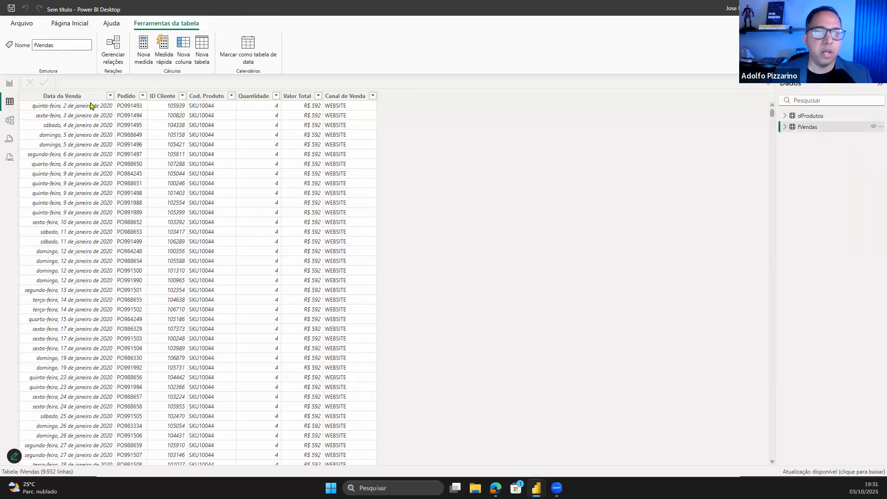
click(91, 97)
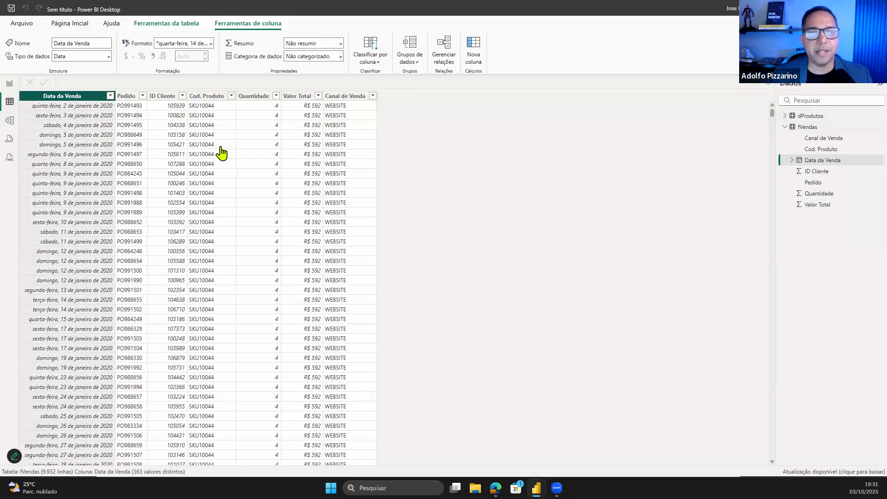
click(211, 44)
click(387, 185)
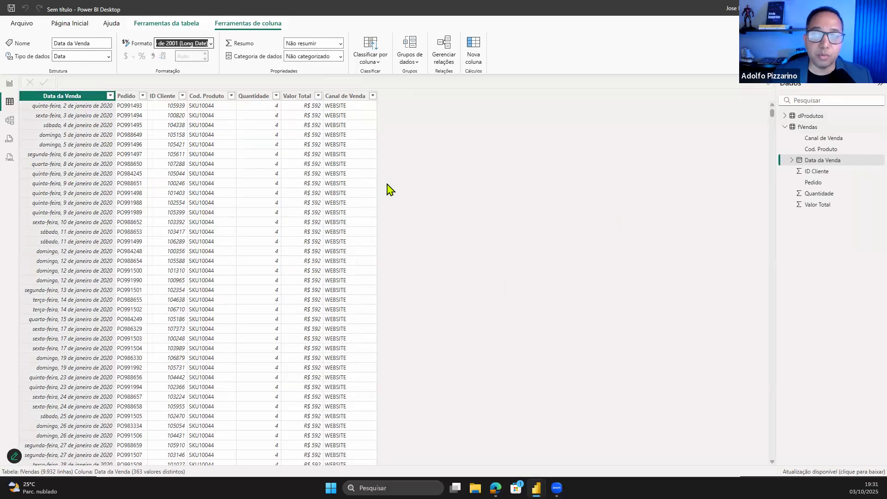
key(Down)
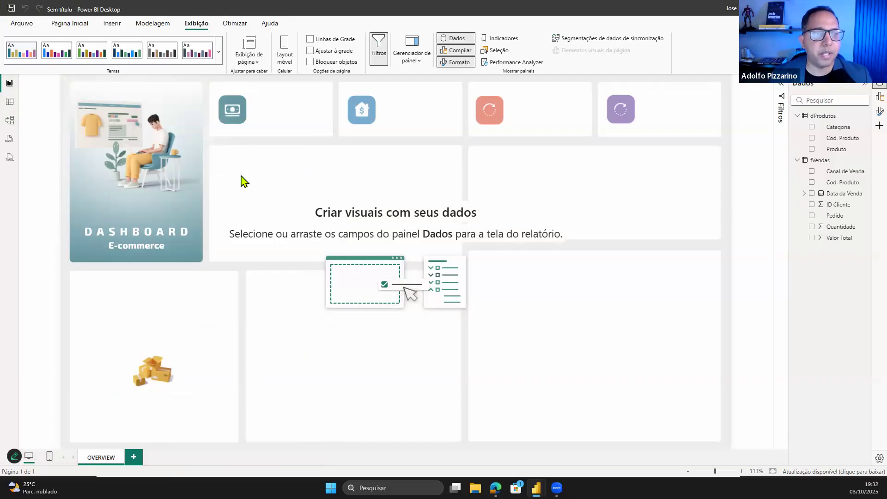
- Check the Valor Total column in fVendas, then add it to OVERVIEW as a wide card in the box beside the DASHBOARD banner
click(10, 102)
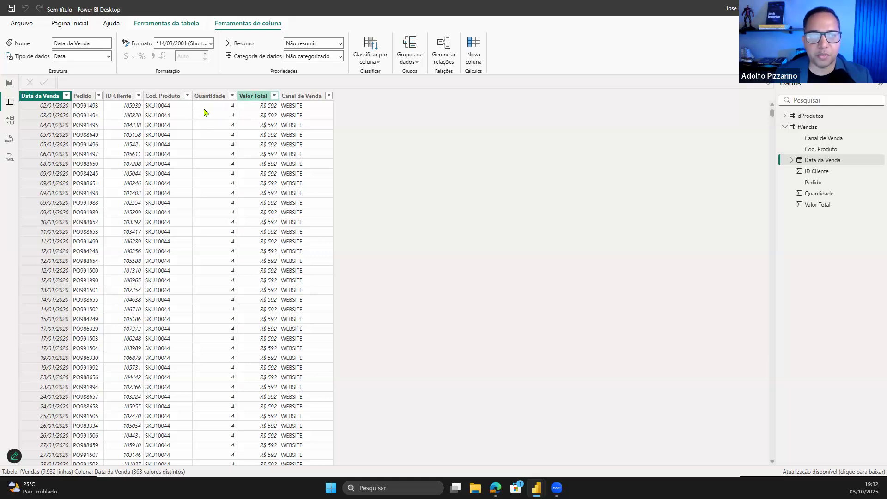
click(256, 97)
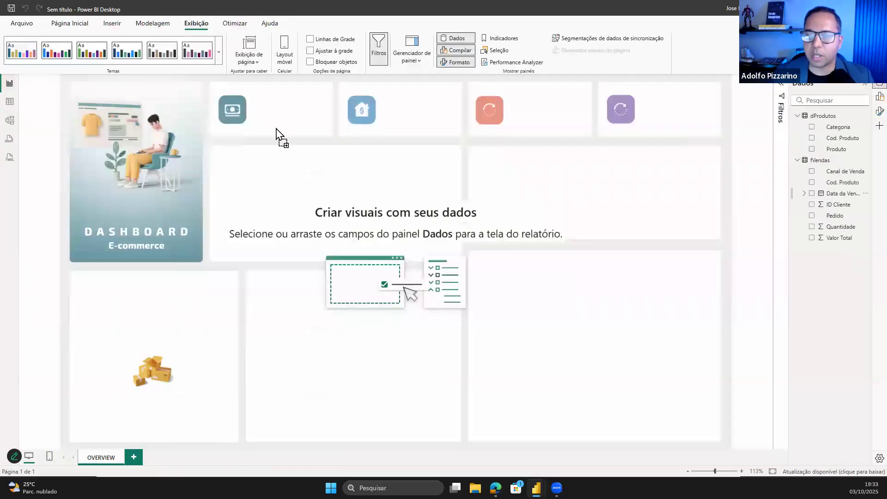
drag(276, 128, 392, 203)
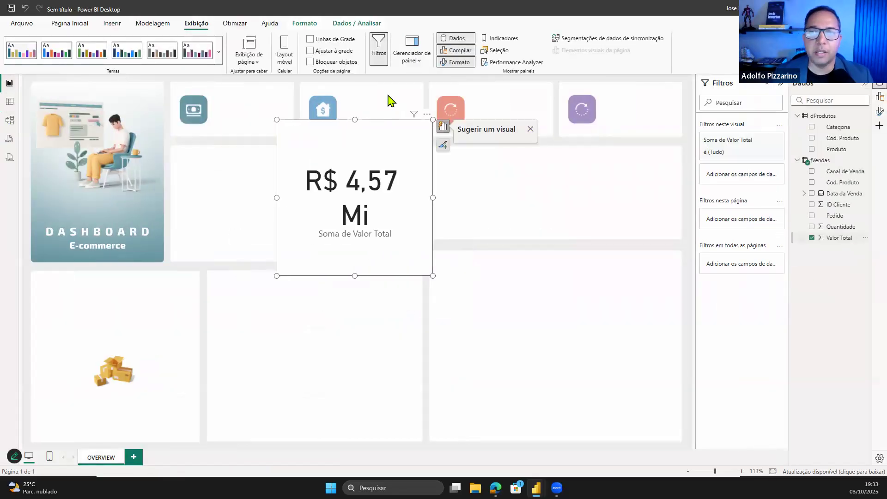
click(528, 157)
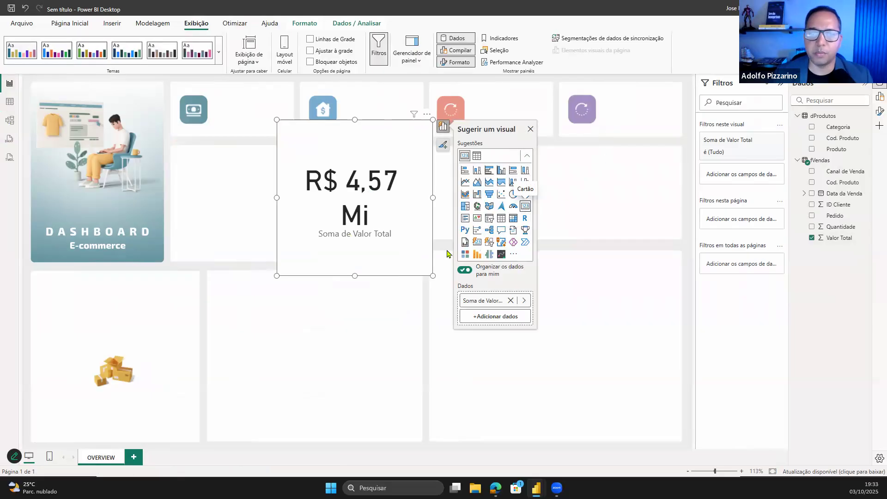
click(435, 280)
drag(433, 276, 516, 194)
drag(490, 162, 395, 198)
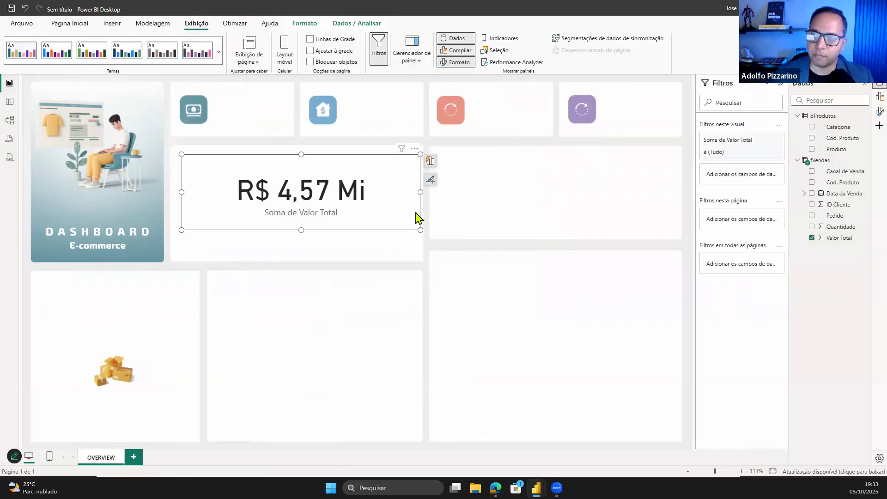
click(536, 202)
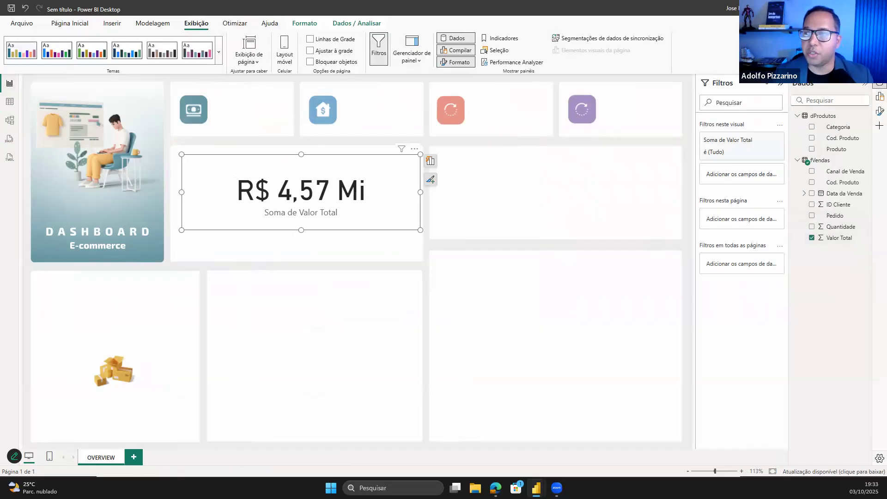
- Create a new measure in fVendas defined as FATURAMENTO = SUM(fVendas[Valor Total])
right_click(834, 164)
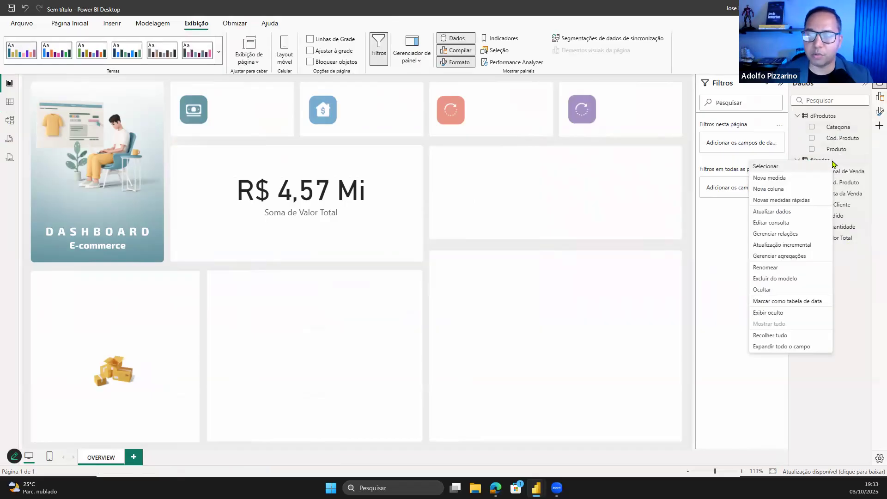
click(816, 180)
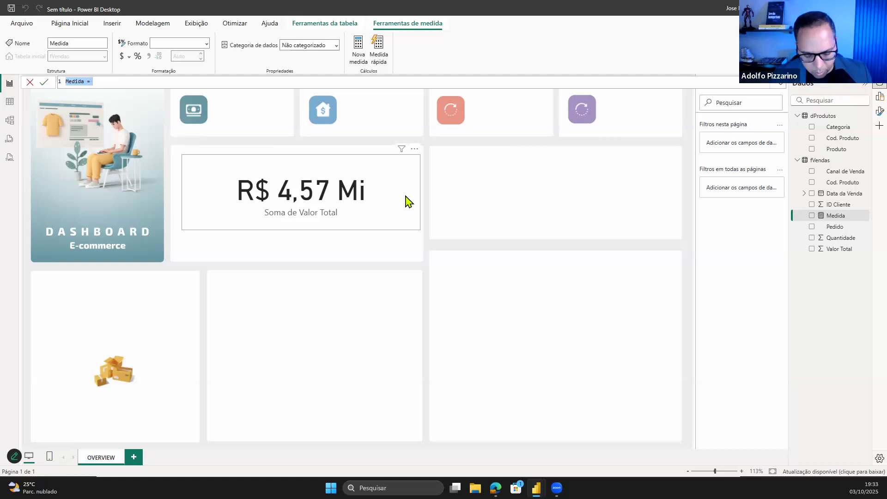
key(BackSpace)
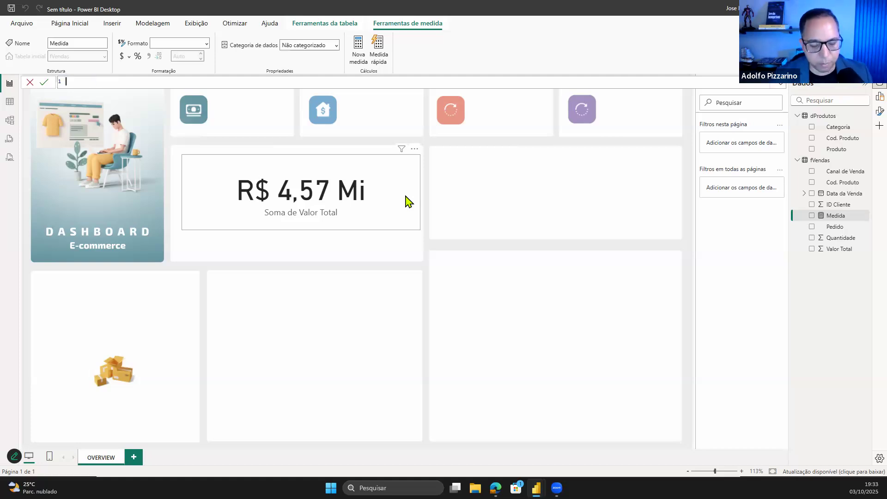
text(FATURAMENTO)
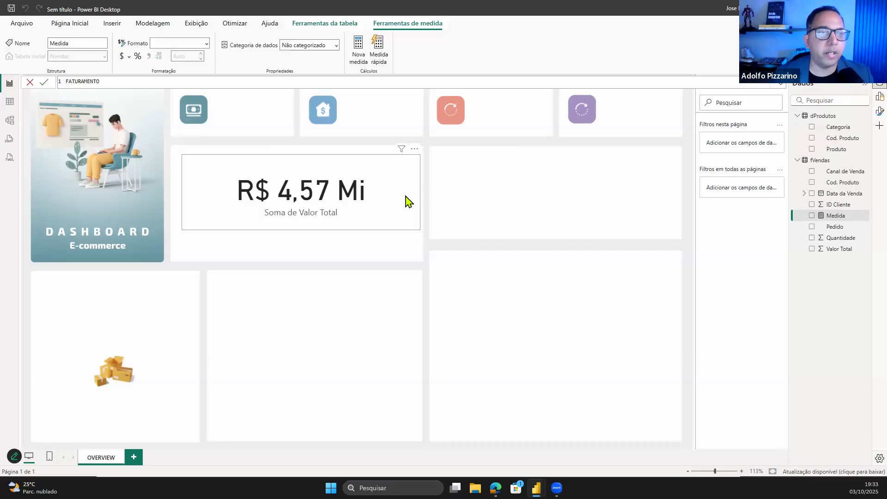
text( = SUM)
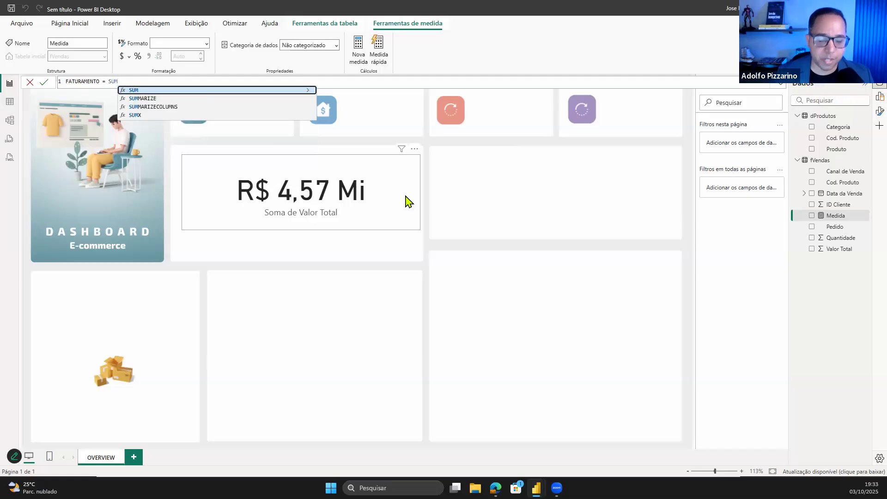
text(()
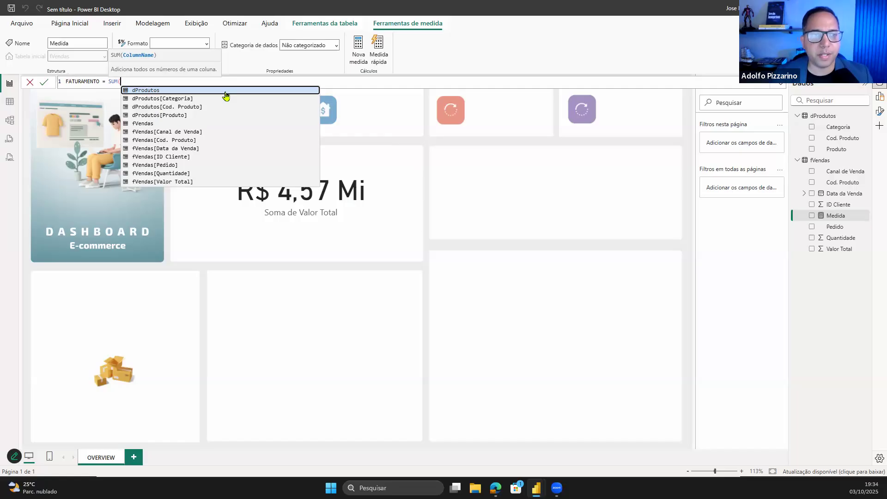
click(184, 182)
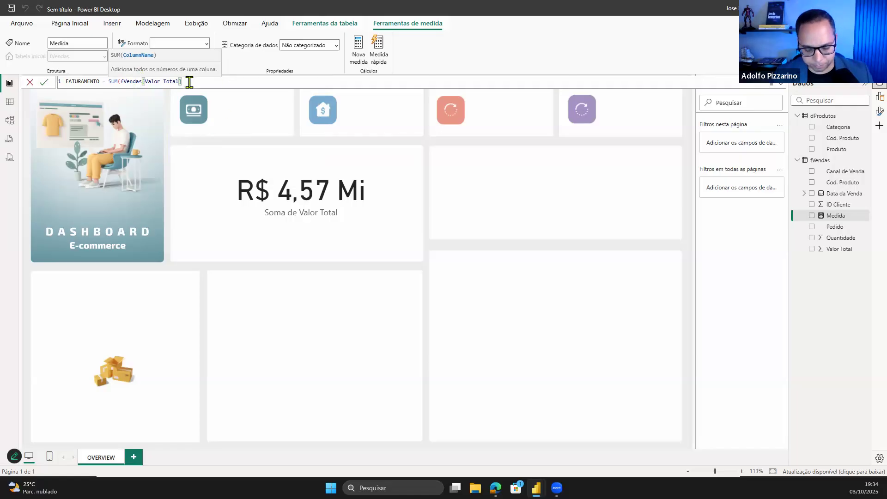
text())
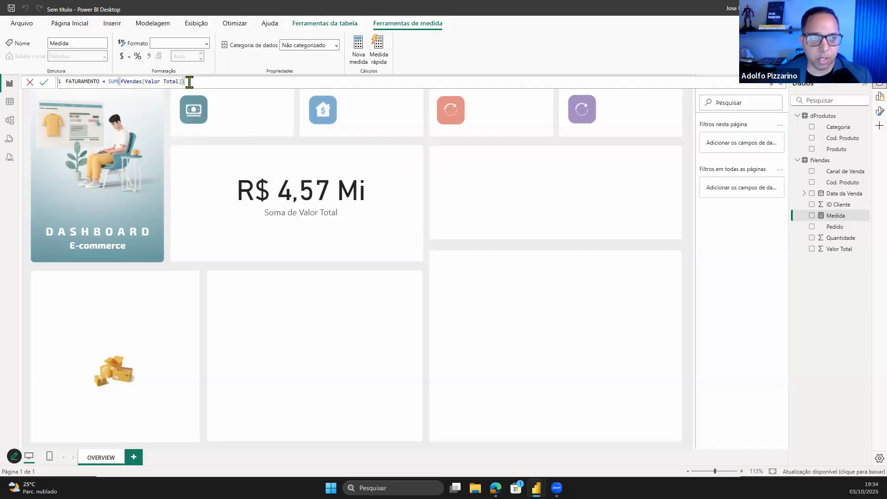
key(Return)
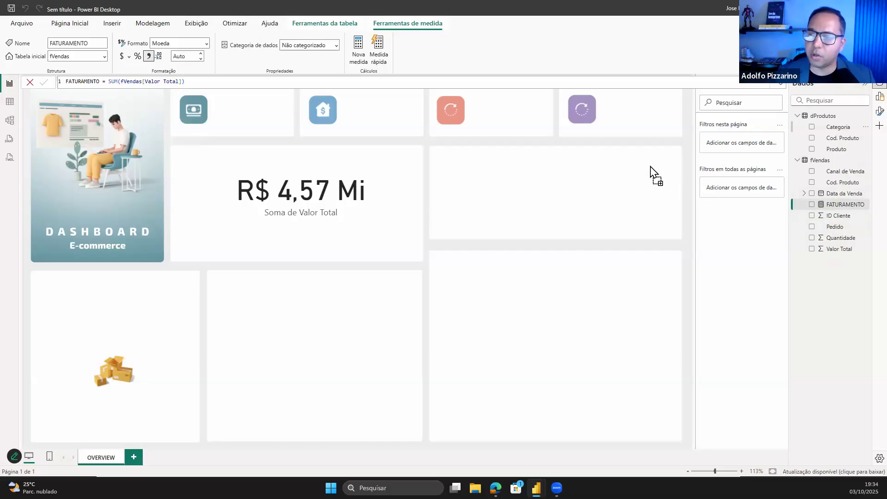
- Add a card showing the FATURAMENTO measure to the right of the Soma de Valor Total card and compare the two
drag(550, 217, 669, 172)
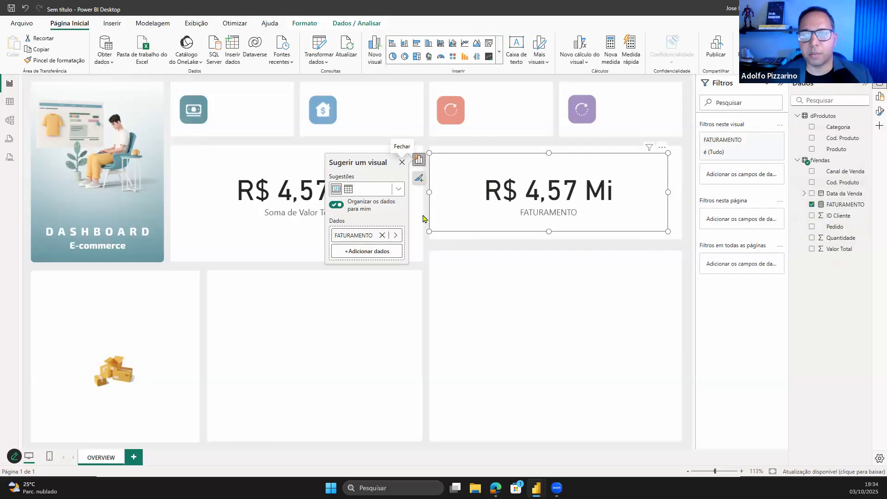
click(487, 191)
click(319, 227)
click(545, 211)
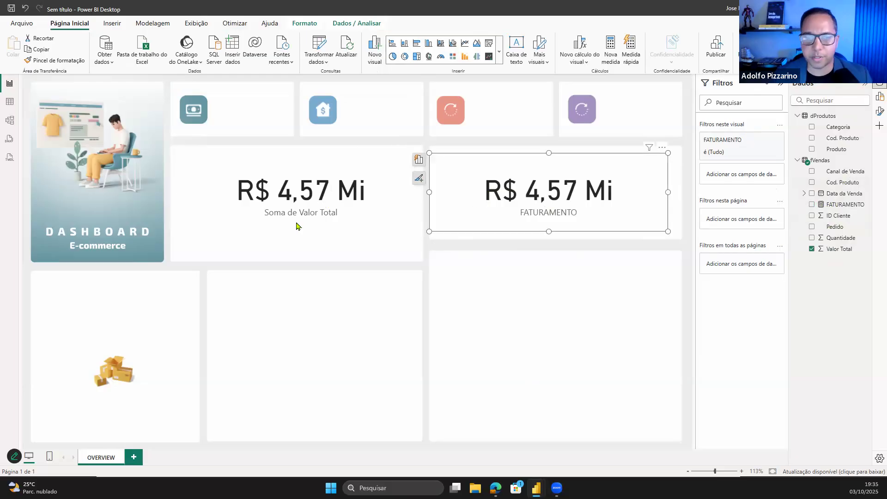
- Delete the Soma de Valor Total card and fit the FATURAMENTO card into the first KPI box, beside the banknote icon
click(297, 224)
key(Delete)
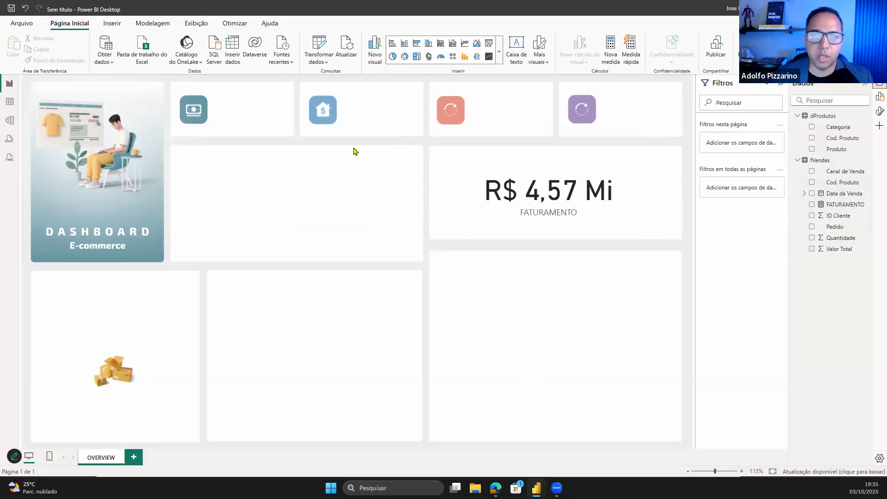
drag(576, 209, 357, 142)
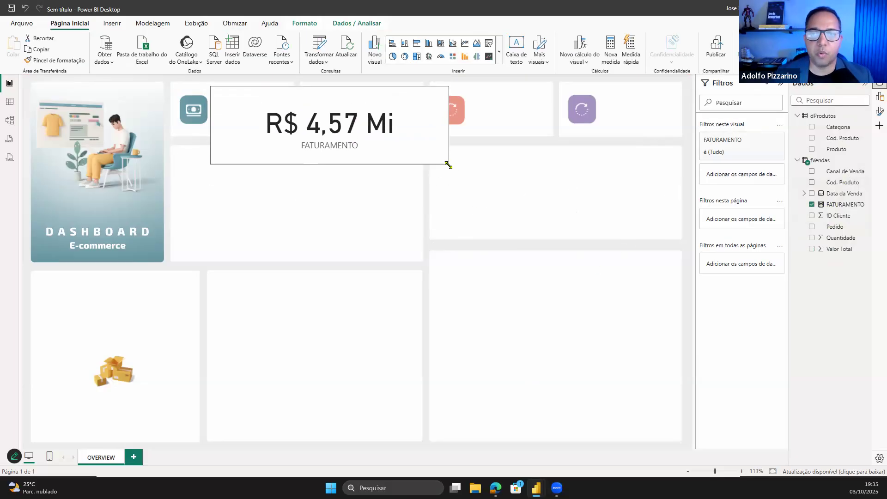
drag(449, 165, 287, 133)
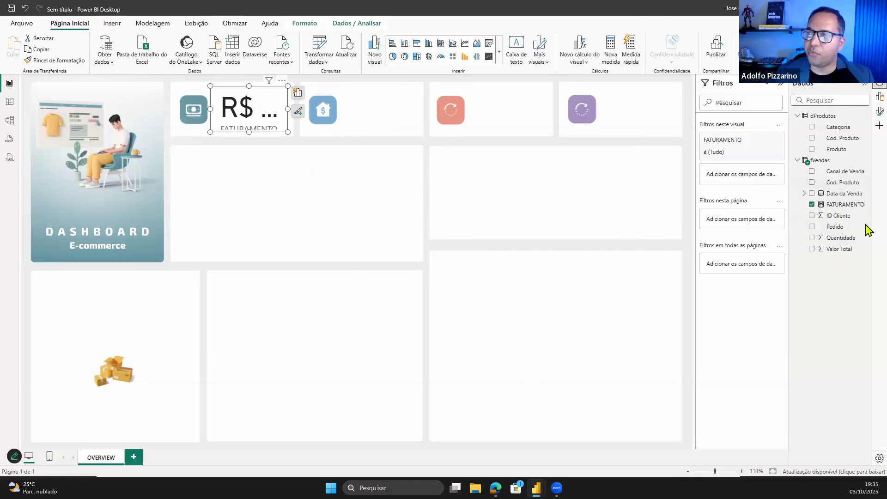
- Format the FATURAMENTO card's callout value in bold Calibri at size 15
click(879, 112)
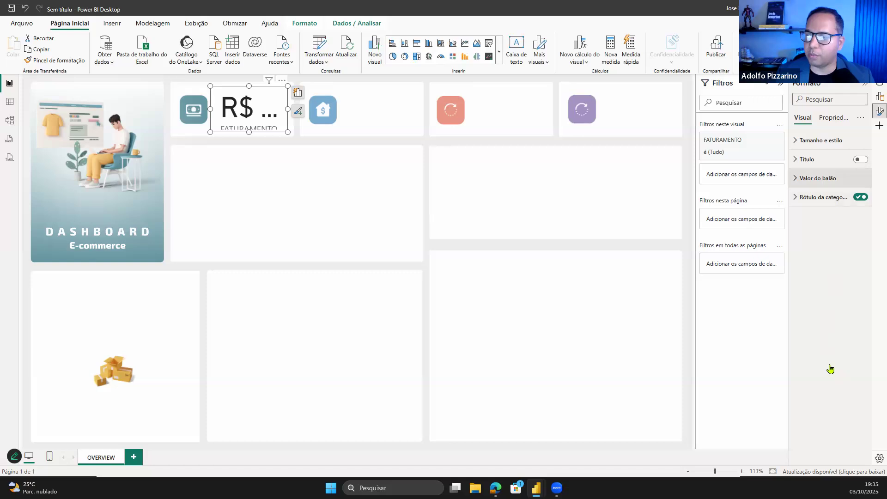
click(818, 178)
click(822, 359)
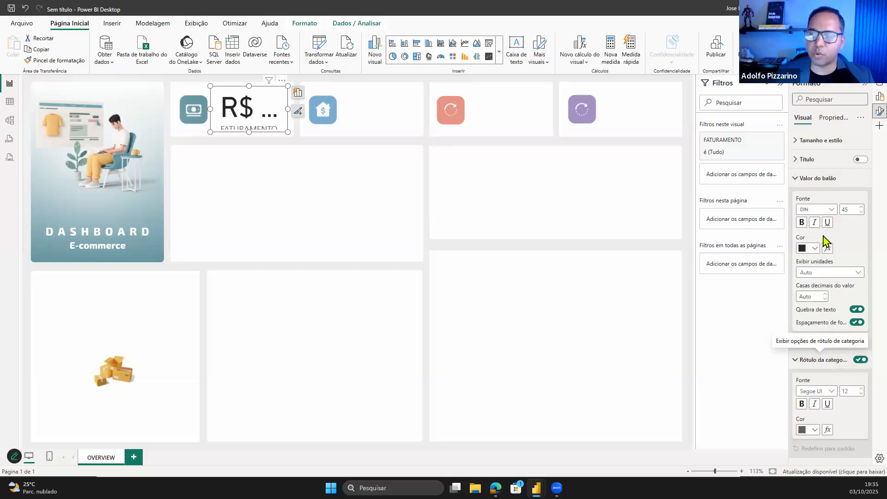
click(819, 212)
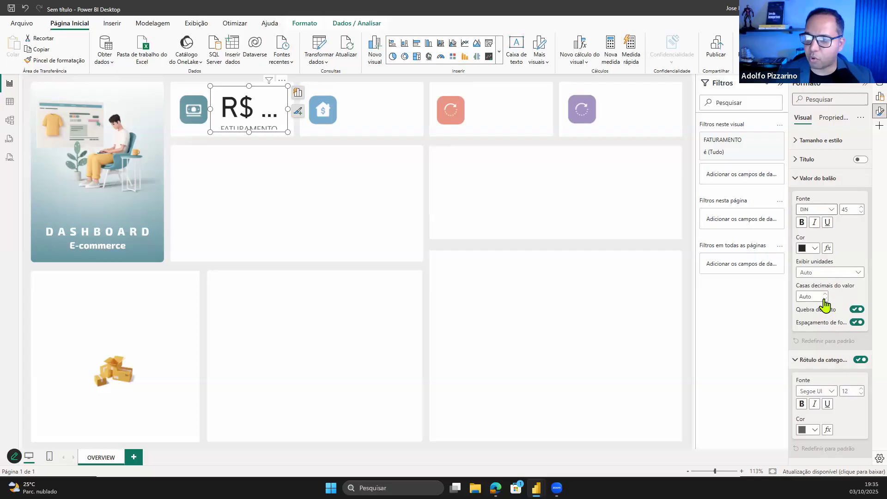
key(Return)
double_click(845, 209)
text(10)
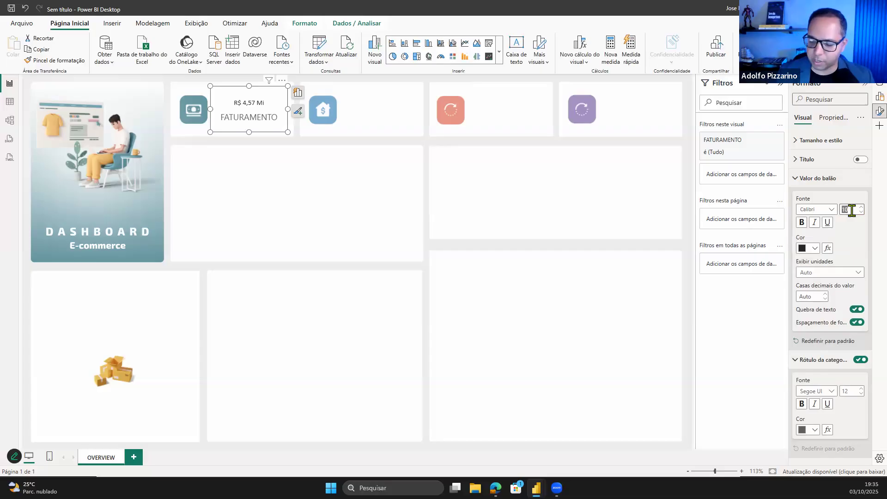
text(15)
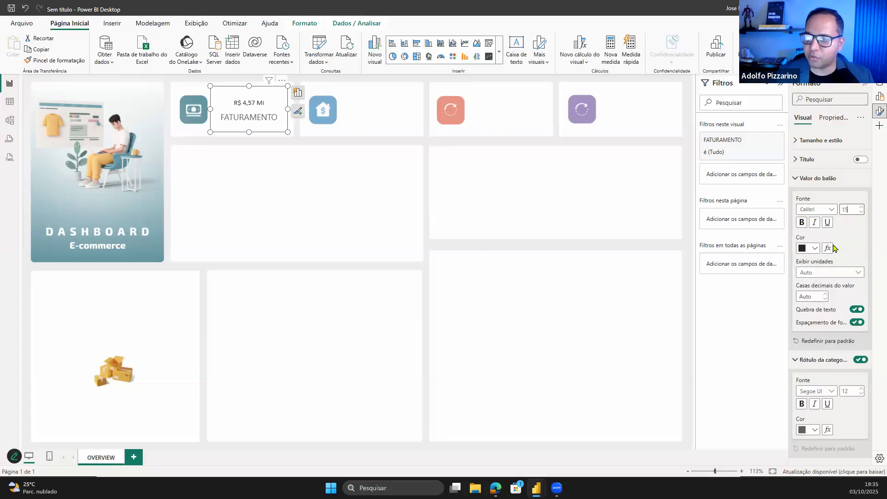
click(804, 224)
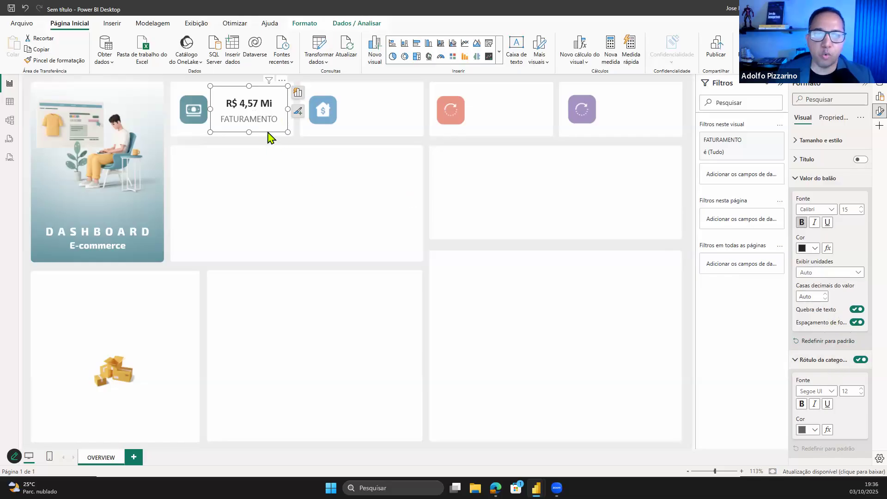
- Set the FATURAMENTO card's category label to Calibri size 10 and its callout value to size 16
click(827, 392)
scroll(834, 296, up, 3)
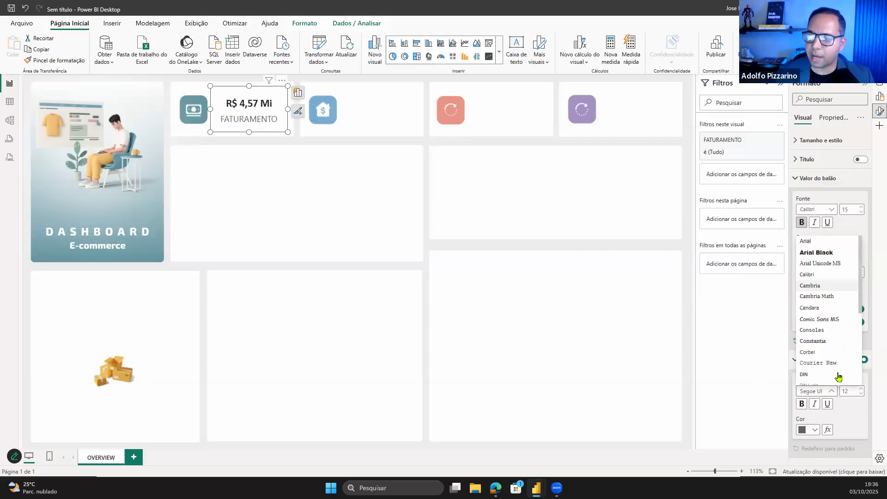
click(829, 277)
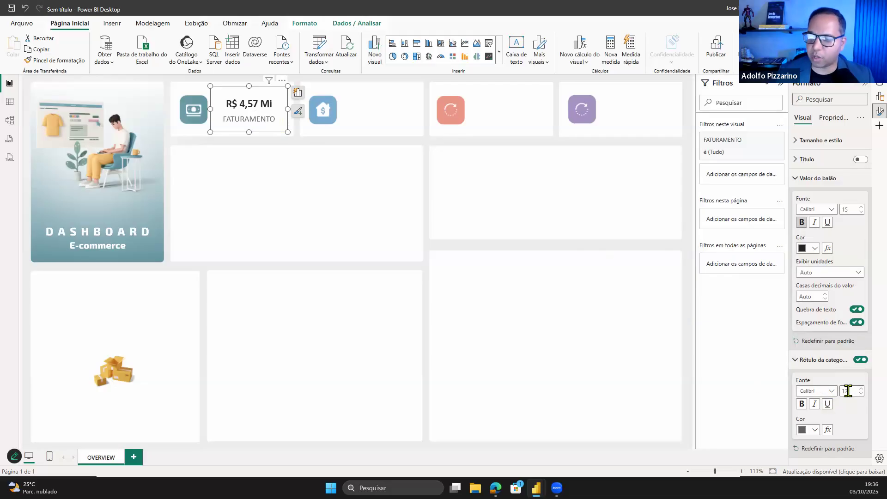
text(1)
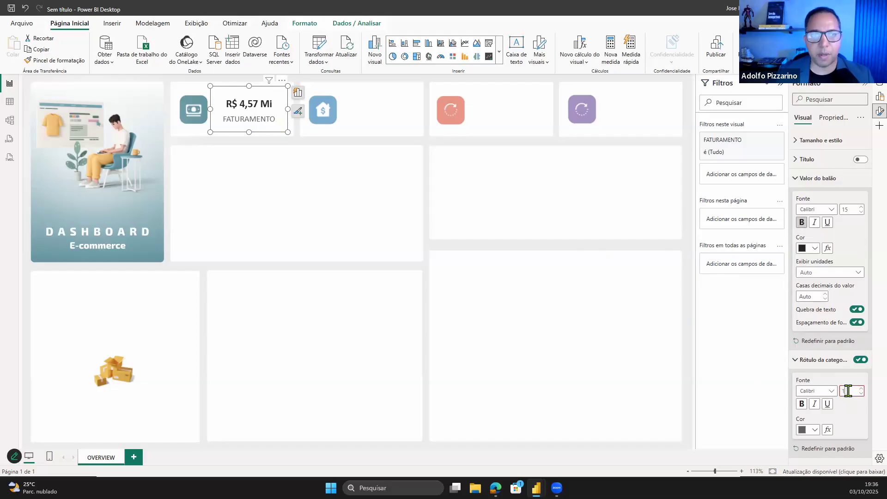
text(0)
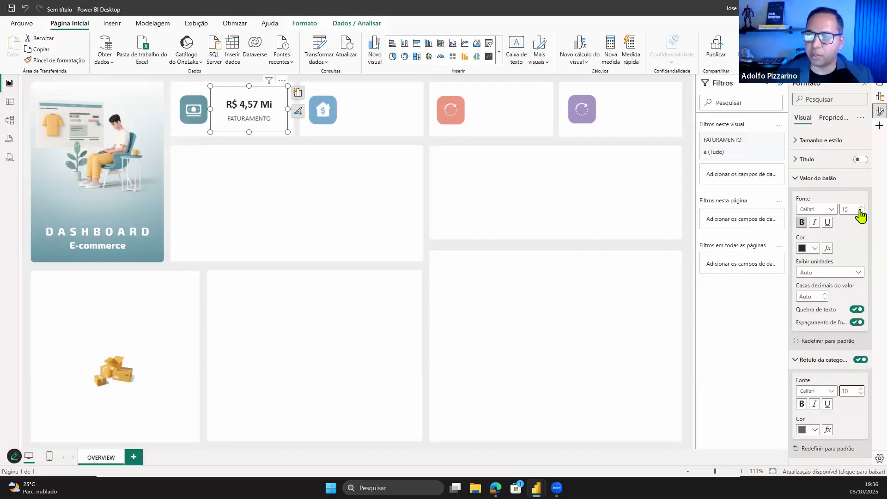
click(860, 211)
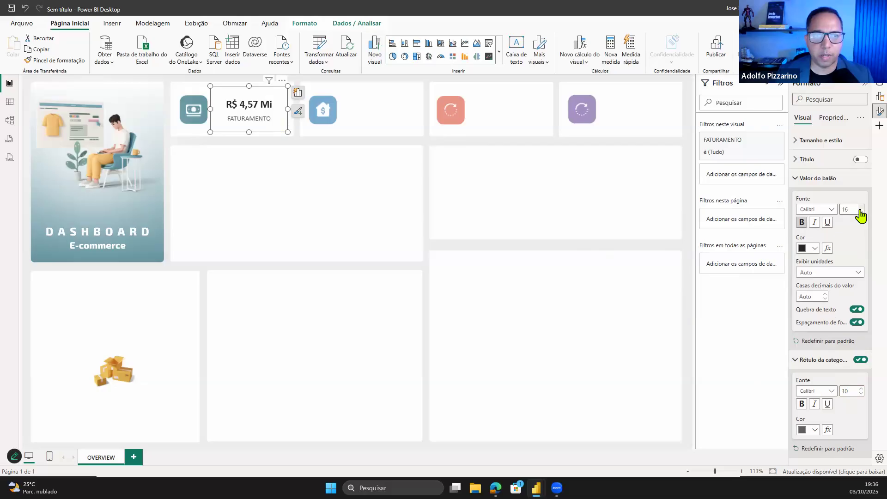
- Set the FATURAMENTO card's callout value font size to 20
click(860, 210)
click(861, 210)
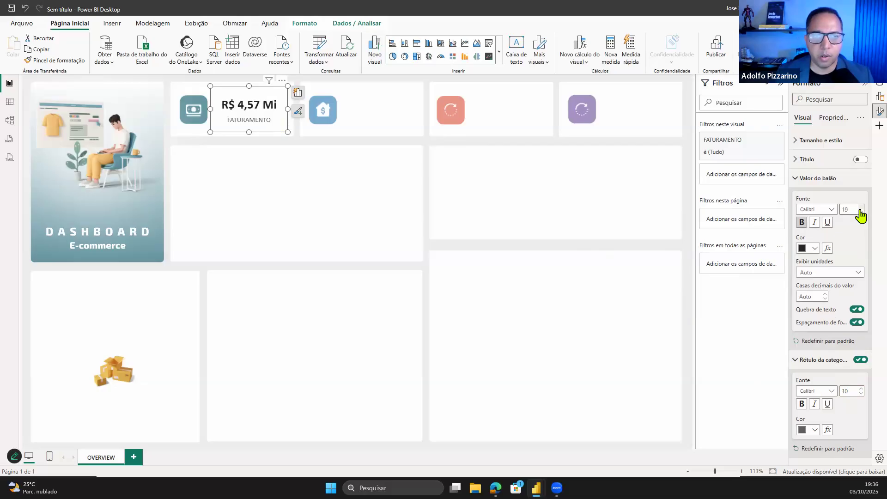
click(860, 209)
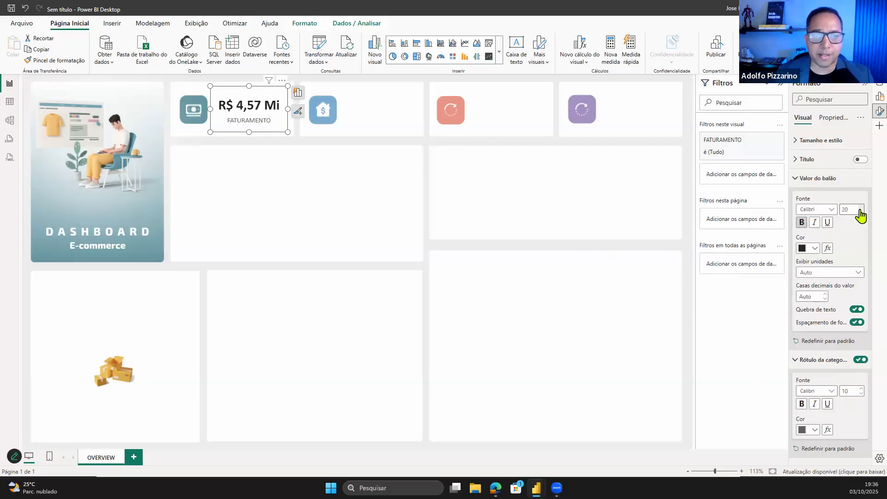
click(312, 247)
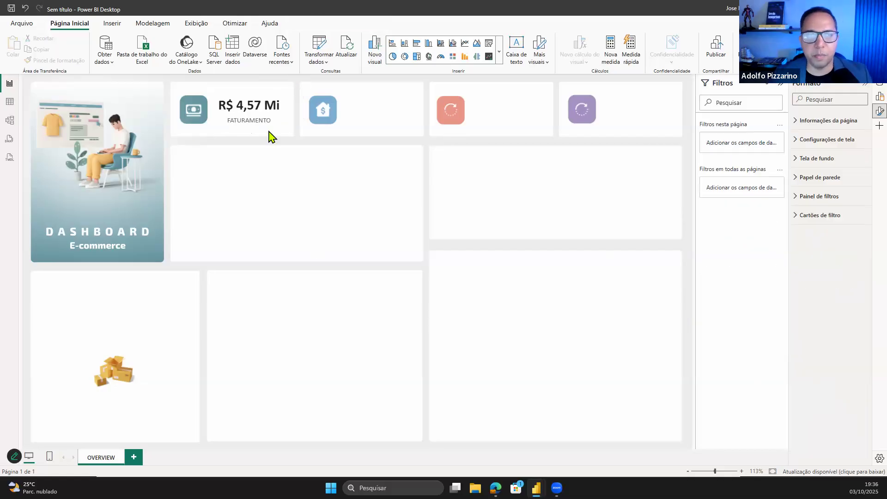
- Duplicate the FATURAMENTO card three times and place one copy beside the icon in each of the other three KPI boxes
click(253, 126)
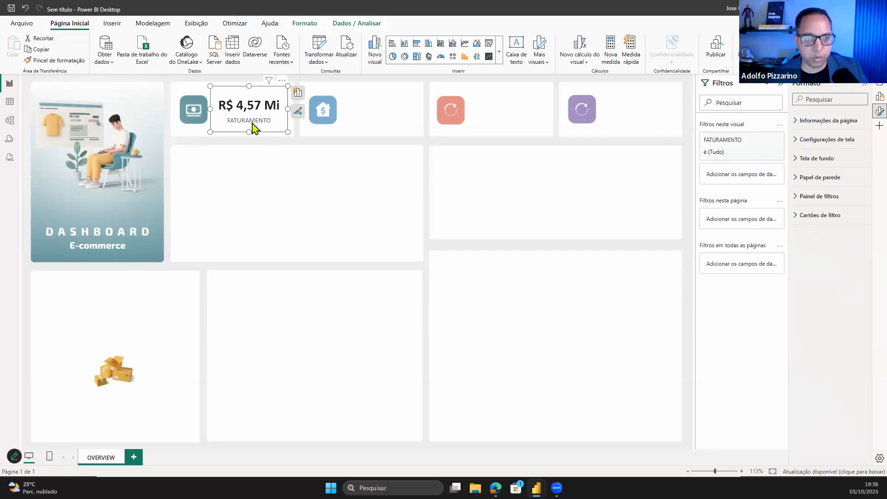
key(ctrl+c)
key(ctrl+v)
drag(250, 124, 509, 109)
key(ctrl+v)
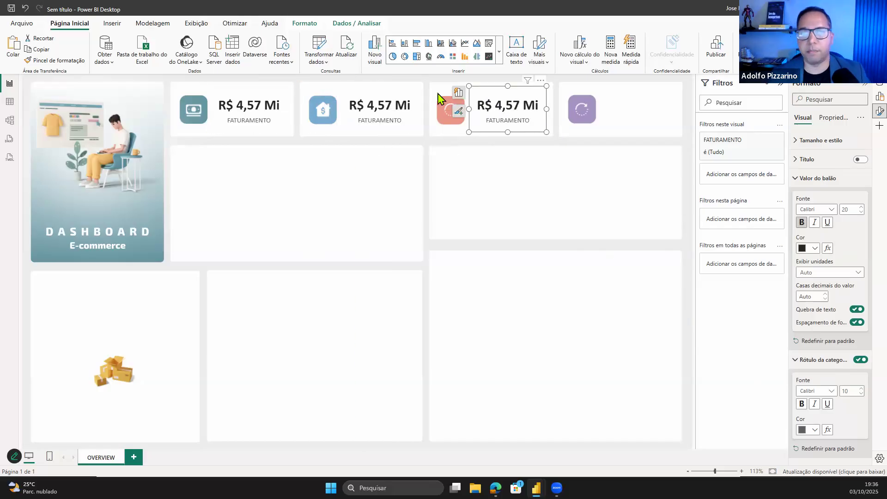
key(ctrl+v)
drag(369, 102, 625, 100)
- Select all four KPI cards and distribute them horizontally
click(187, 83)
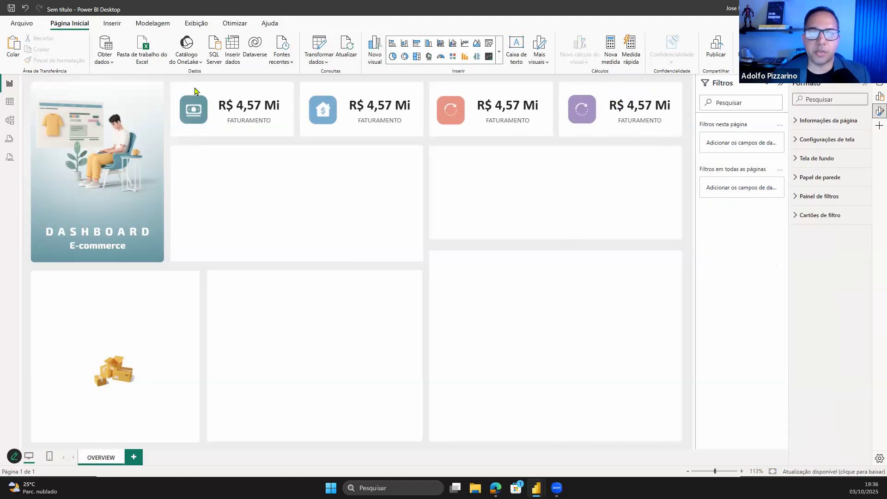
drag(187, 80, 694, 163)
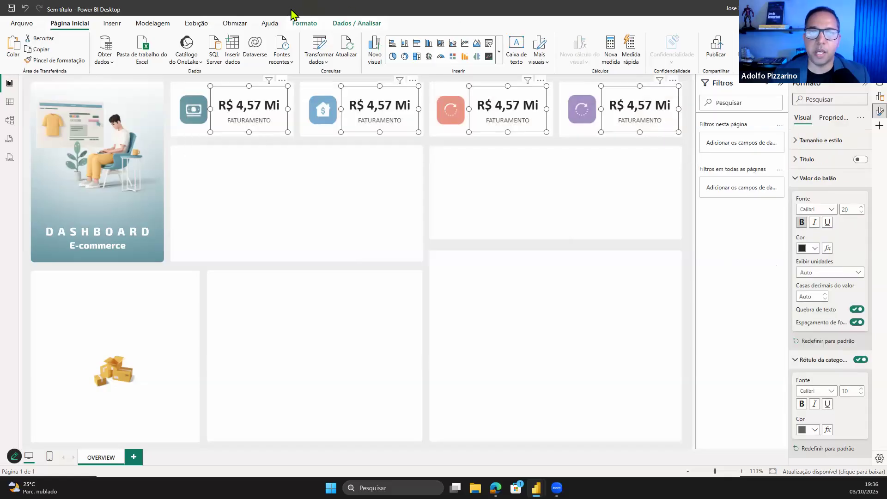
click(301, 23)
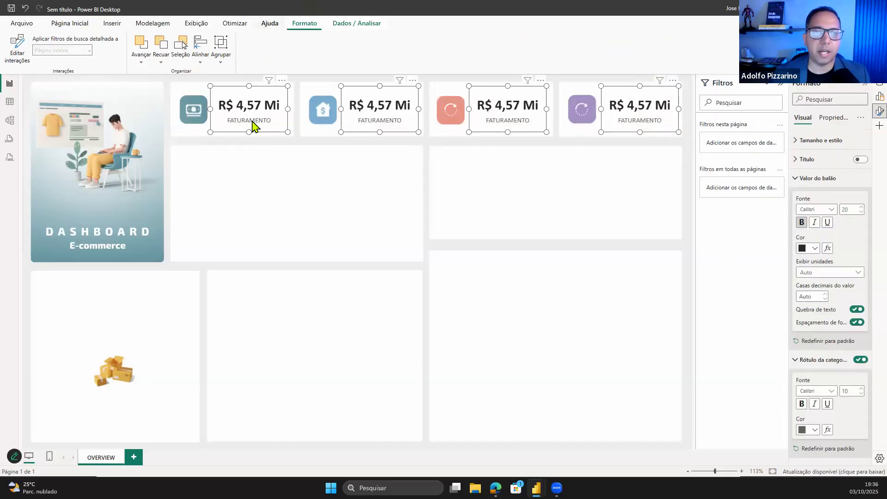
click(200, 55)
click(201, 58)
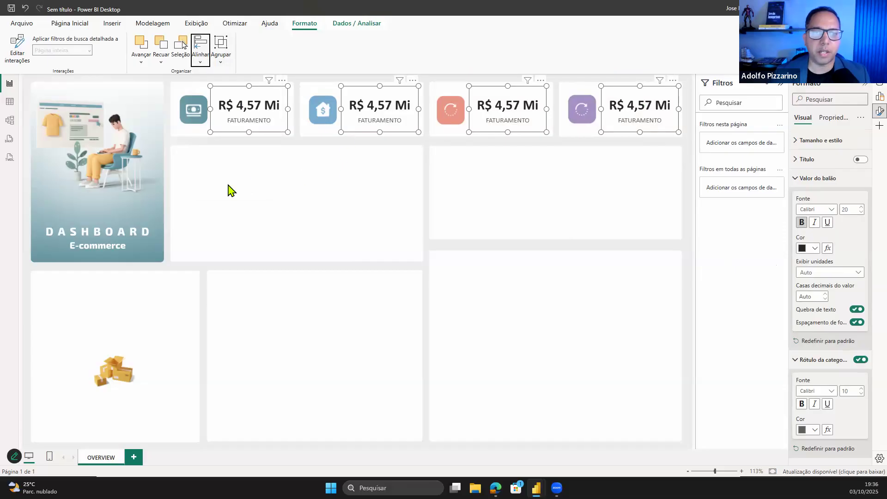
key(Return)
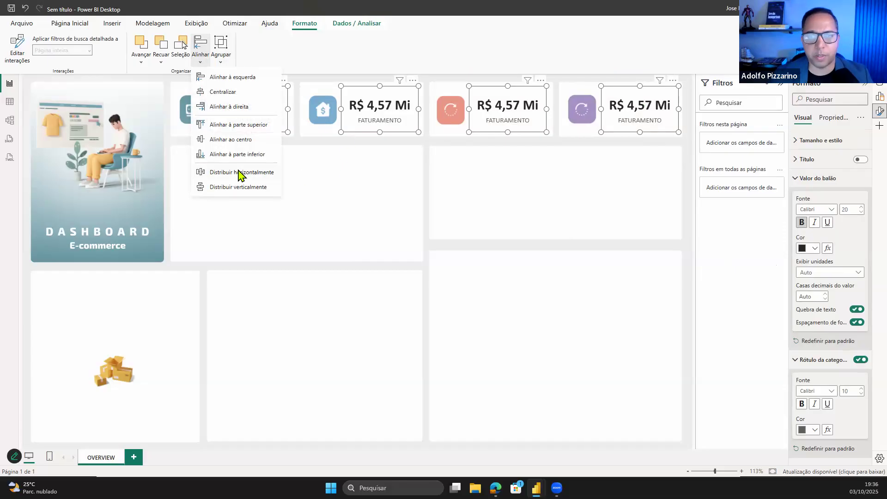
click(452, 291)
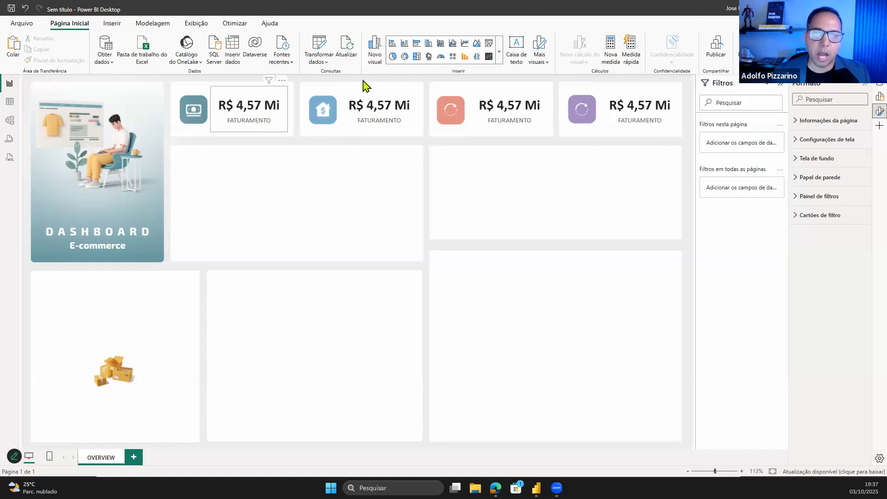
- Check the fVendas data and the FATURAMENTO formula, and add a new measure named ITENS VENDIDOS to the fVendas table
click(8, 104)
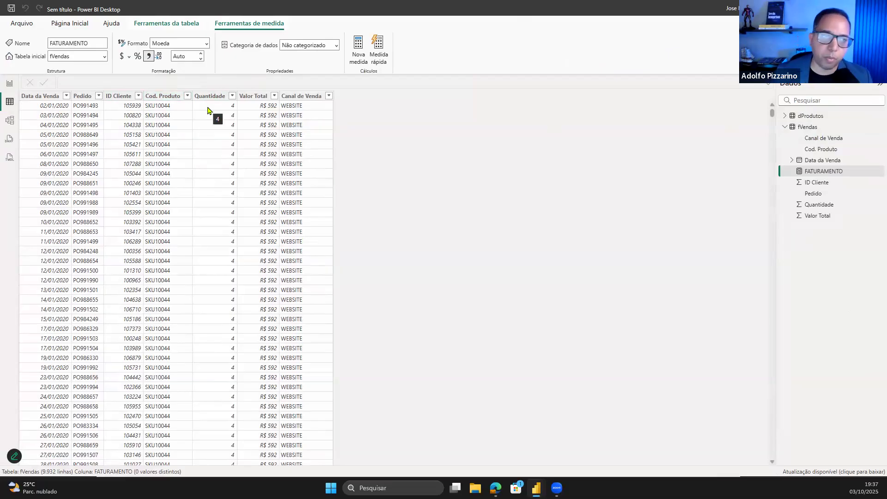
click(12, 85)
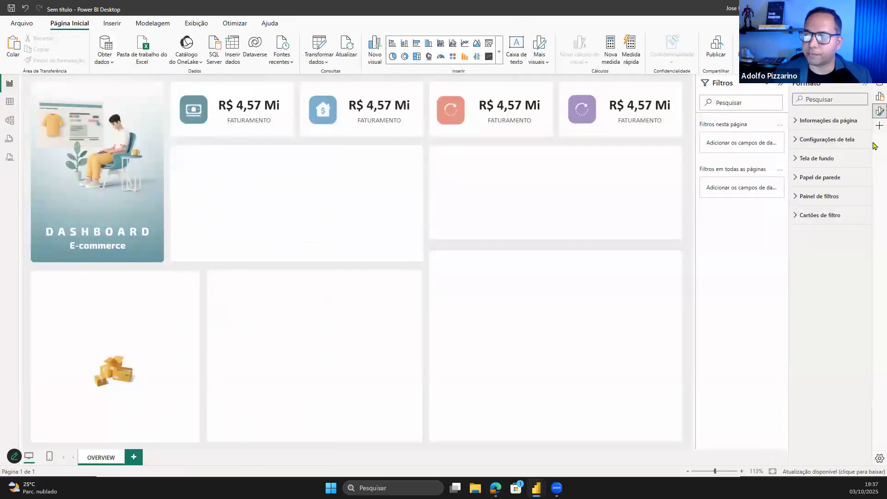
click(880, 85)
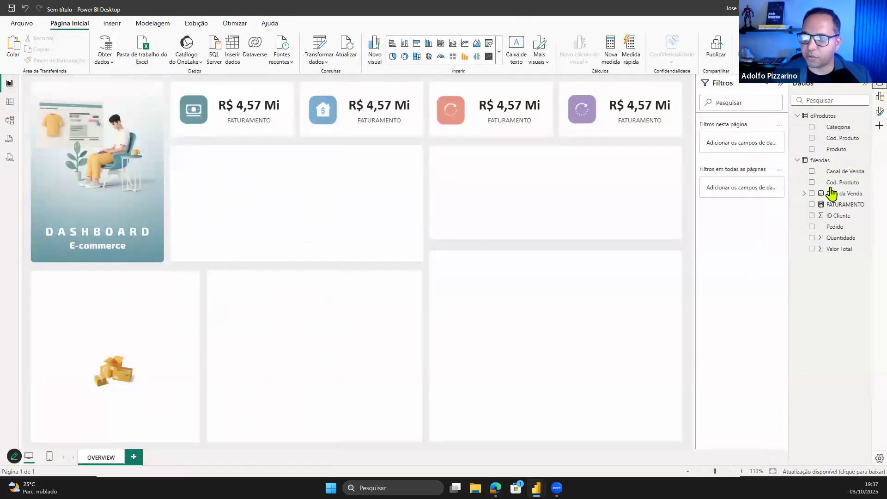
click(843, 205)
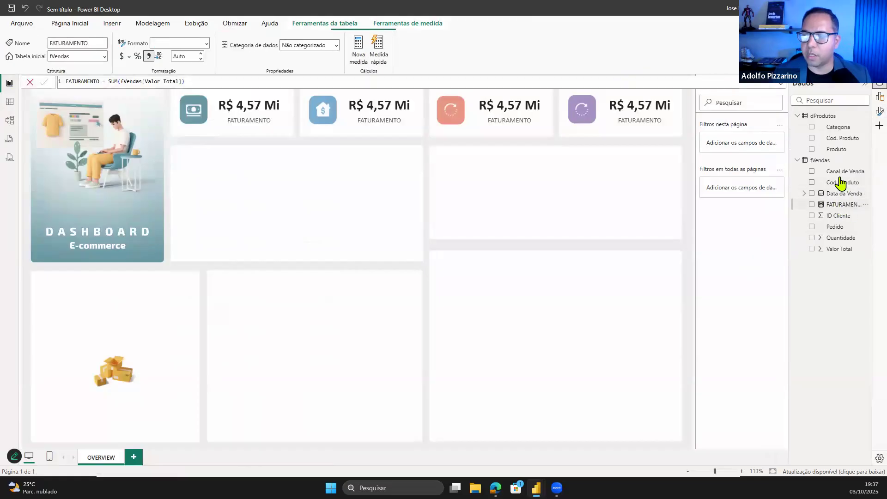
click(830, 161)
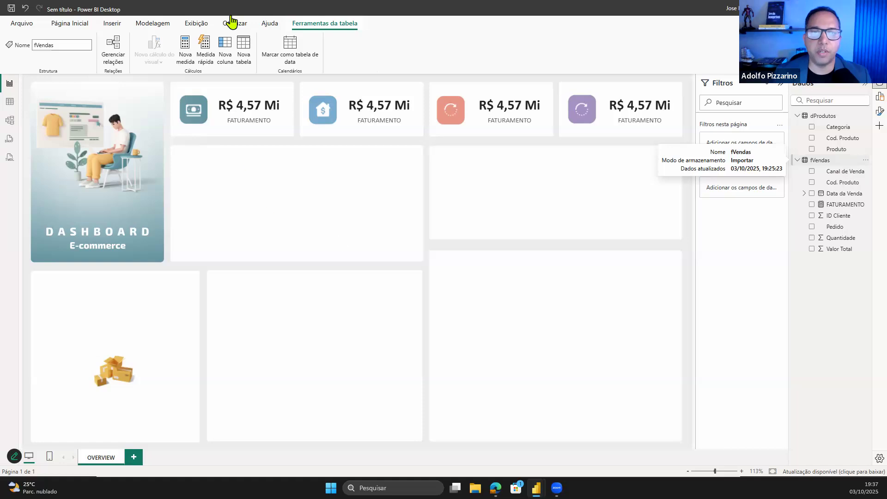
click(186, 50)
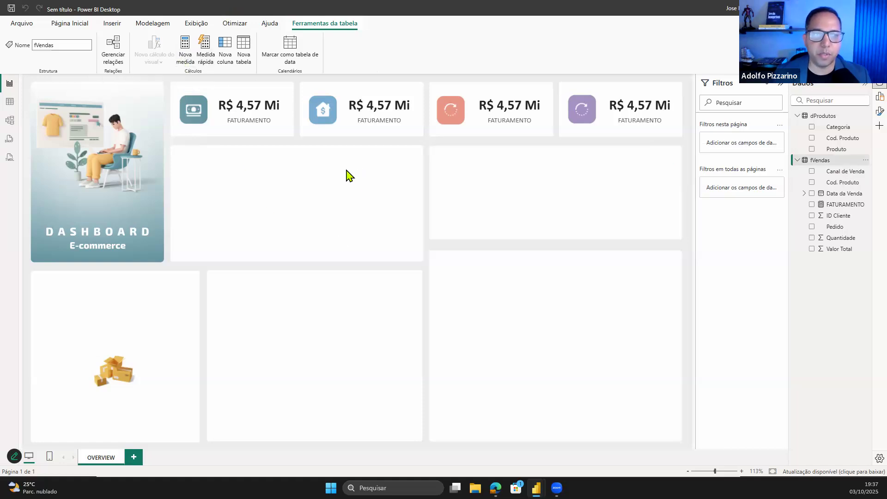
text(QTY)
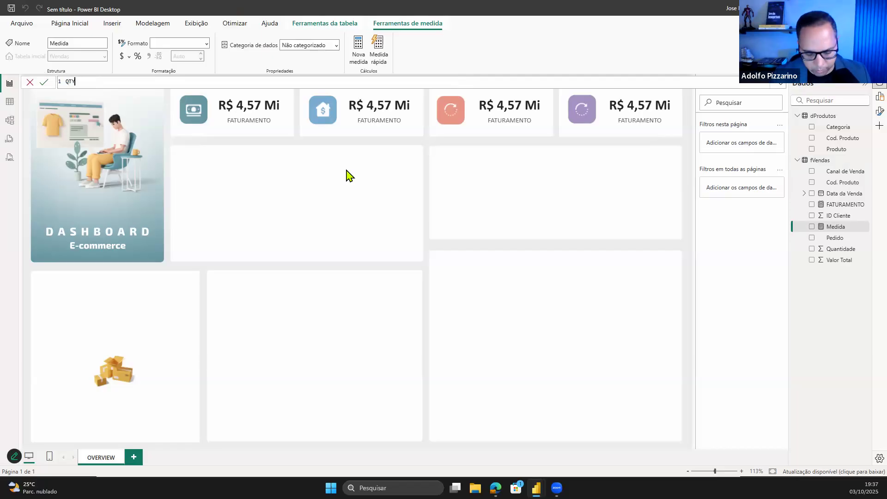
text(NTERN)
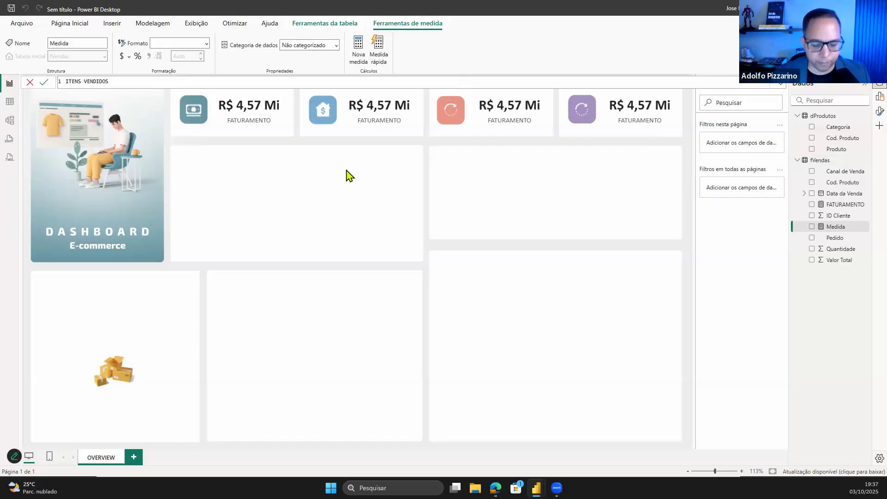
- Define the ITENS VENDIDOS measure as SUM(fVendas[Quantidade]) and commit the formula
text(SU)
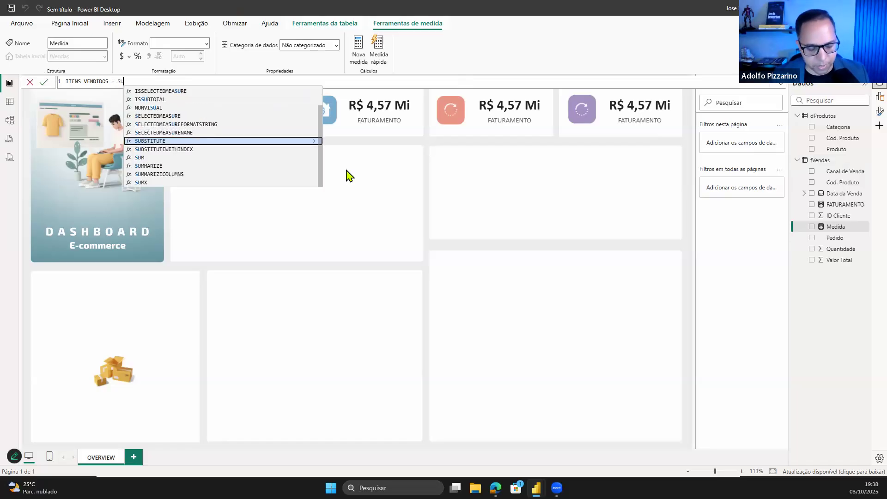
text(M()
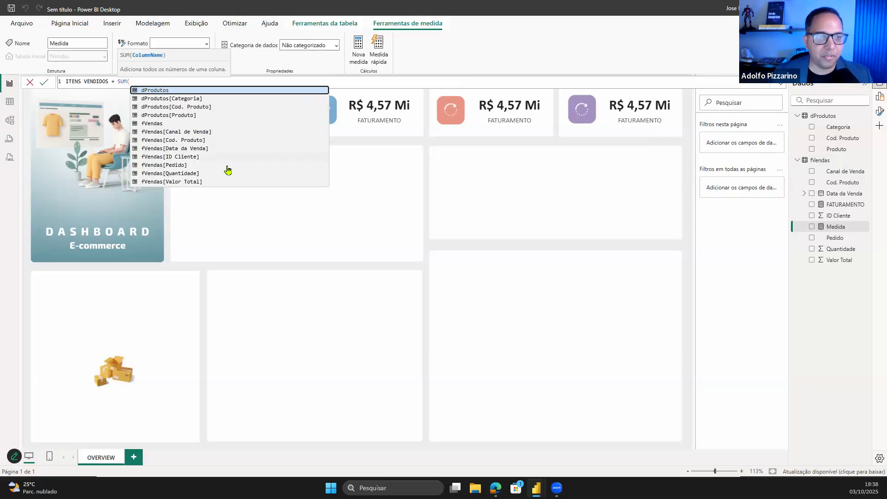
click(195, 174)
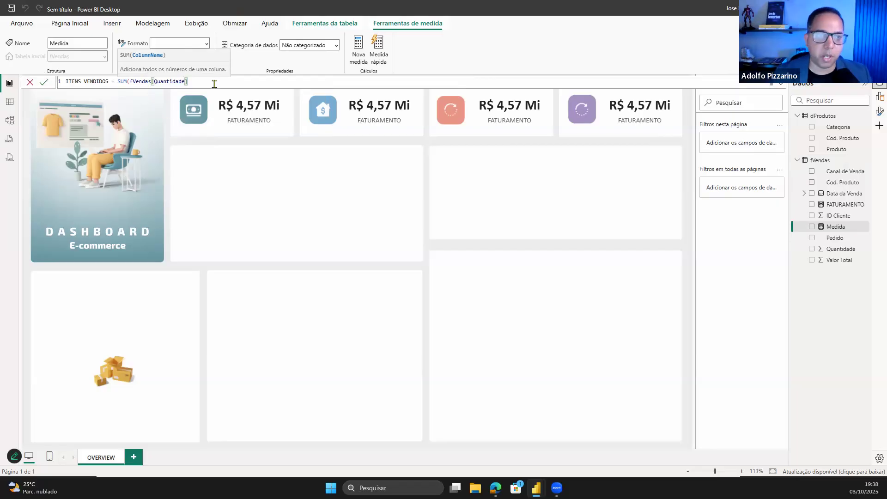
text())
key(Return)
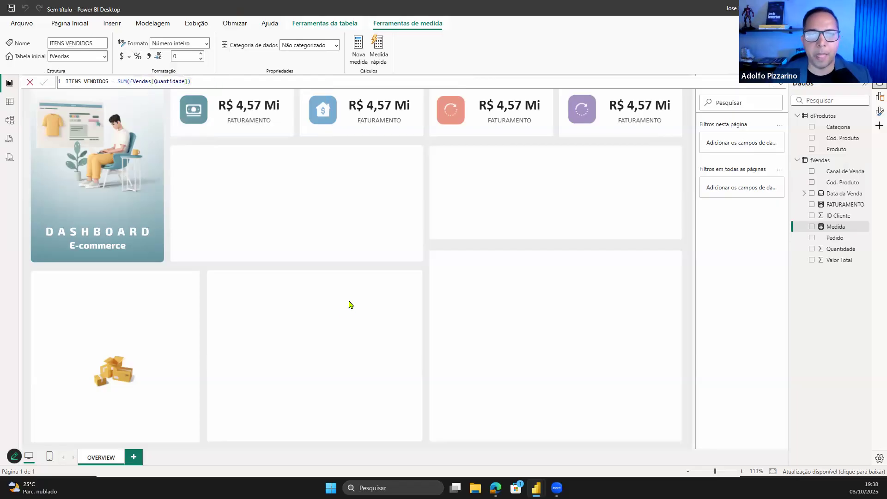
- Replace FATURAMENTO with the ITENS VENDIDOS measure in the second KPI card, beside the blue house icon
click(356, 142)
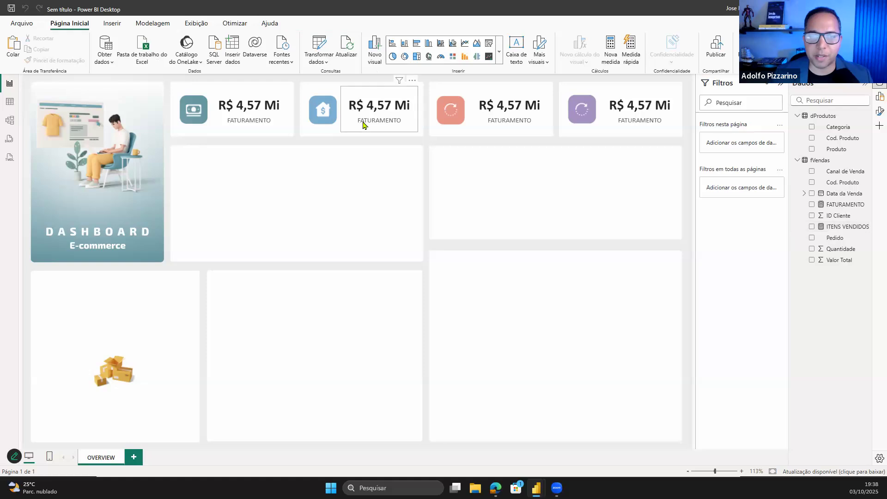
click(363, 124)
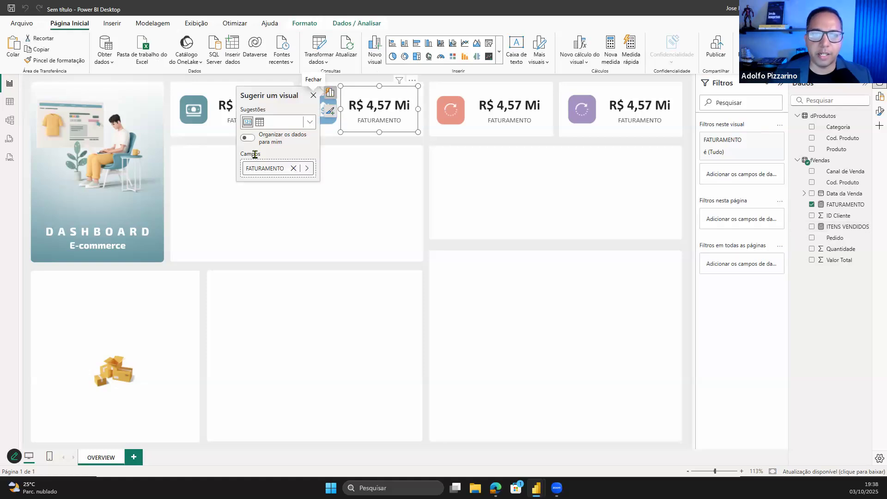
click(307, 168)
click(381, 277)
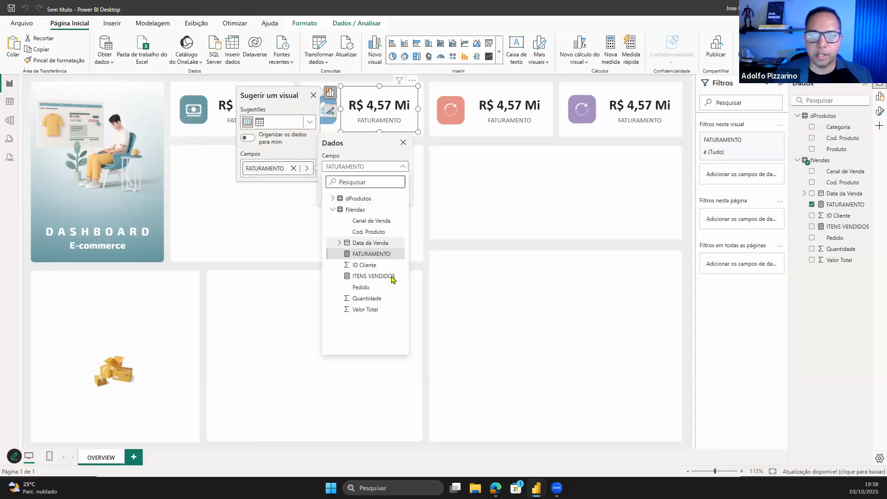
click(488, 272)
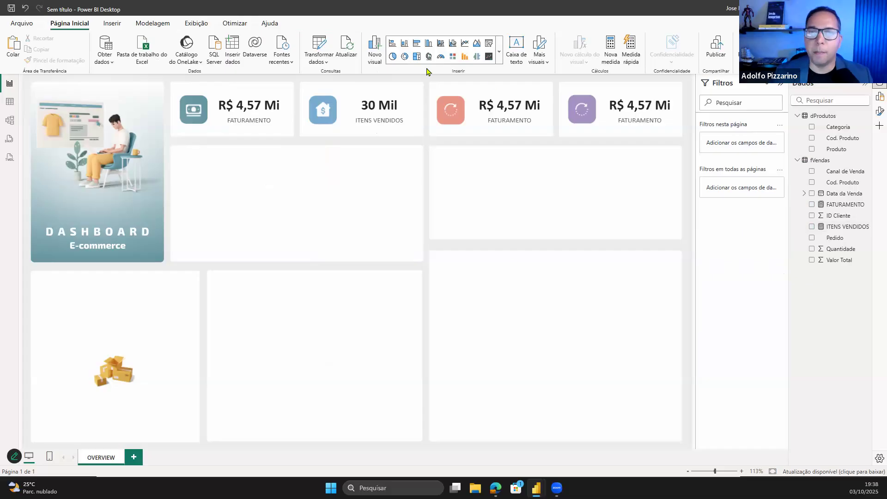
- Set the ITENS VENDIDOS card's callout value to 2 decimal places
click(385, 116)
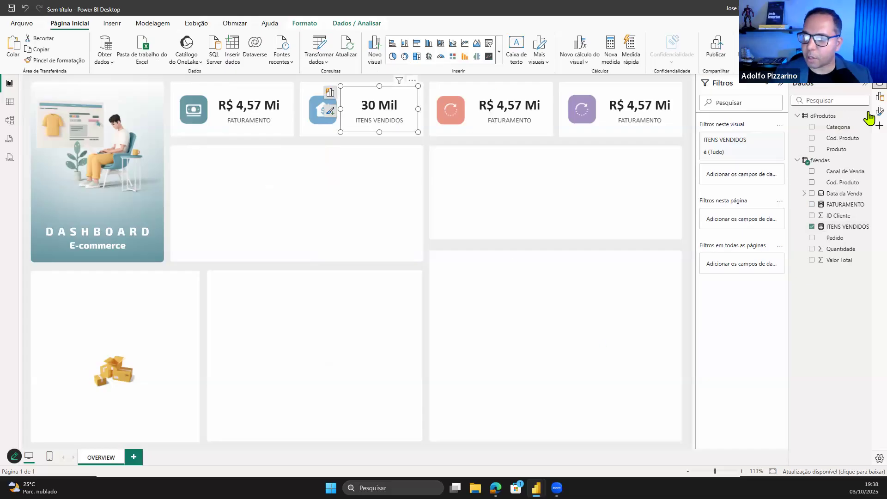
click(879, 111)
click(819, 177)
click(811, 297)
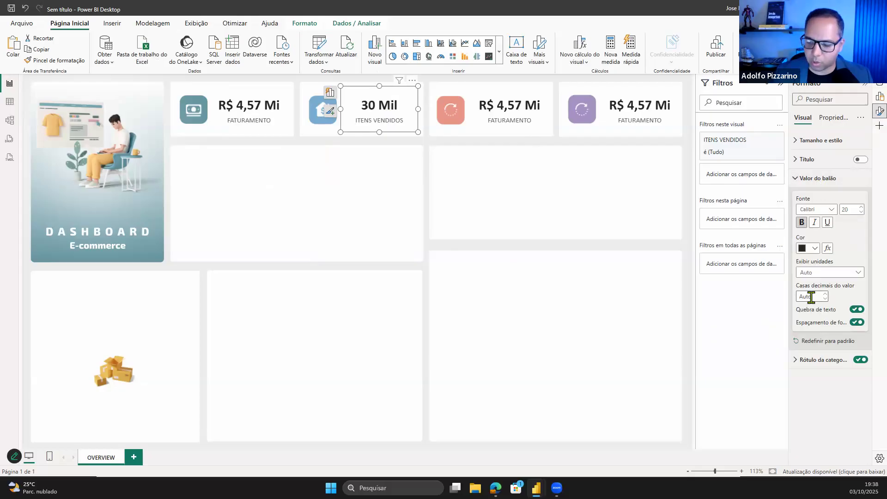
text(2)
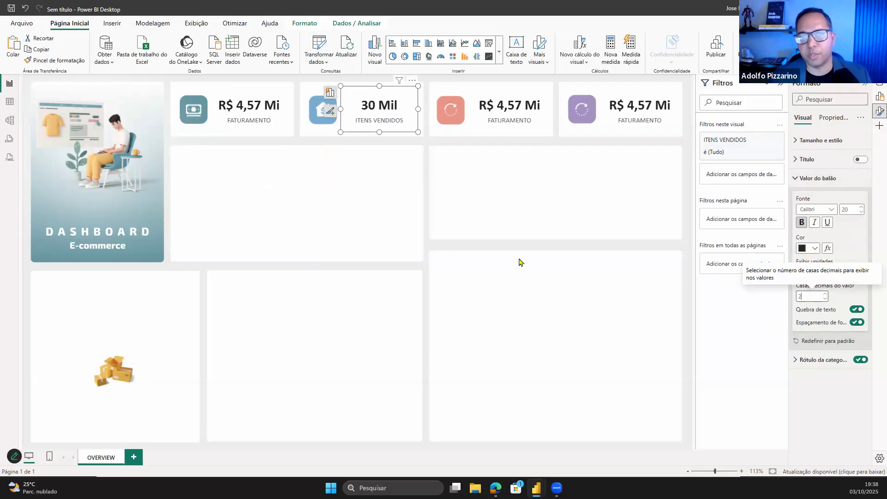
click(520, 262)
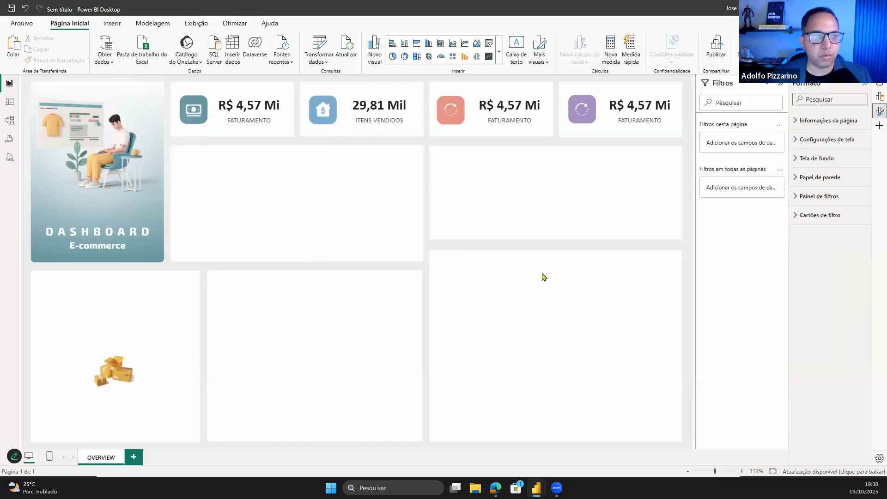
- Add a new measure named PEDIDOS REALIZADOS to the fVendas table
click(10, 105)
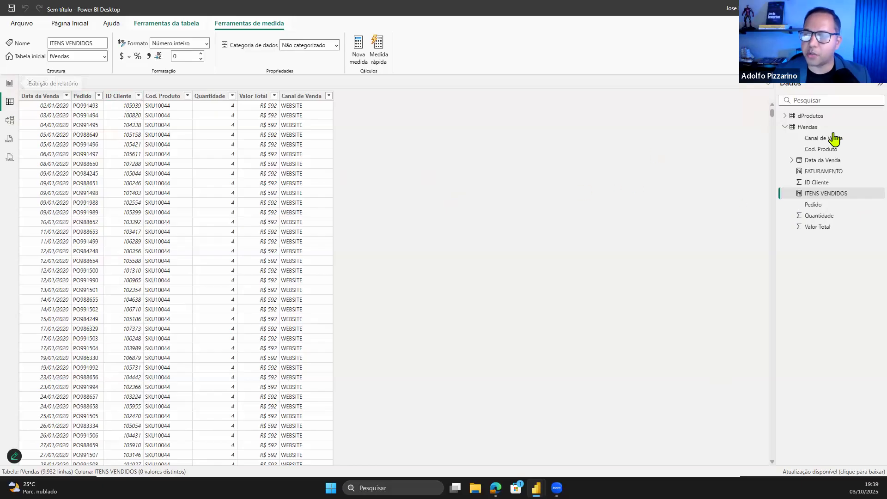
click(808, 127)
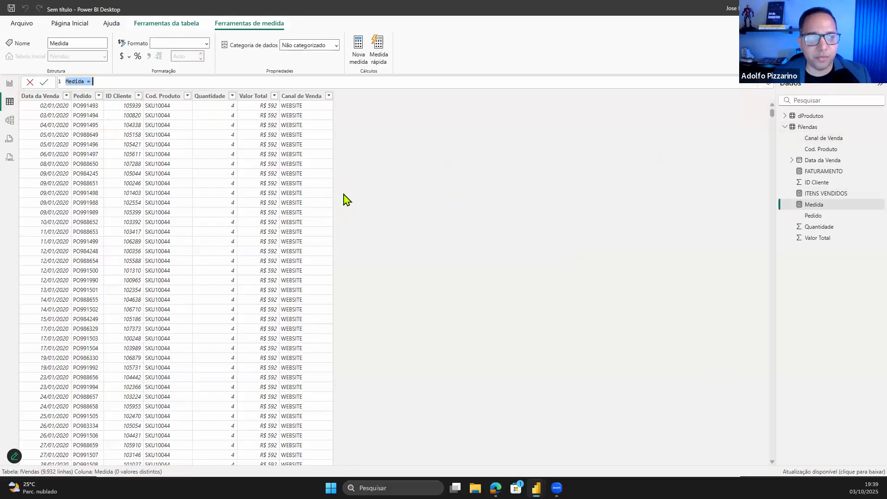
key(BackSpace)
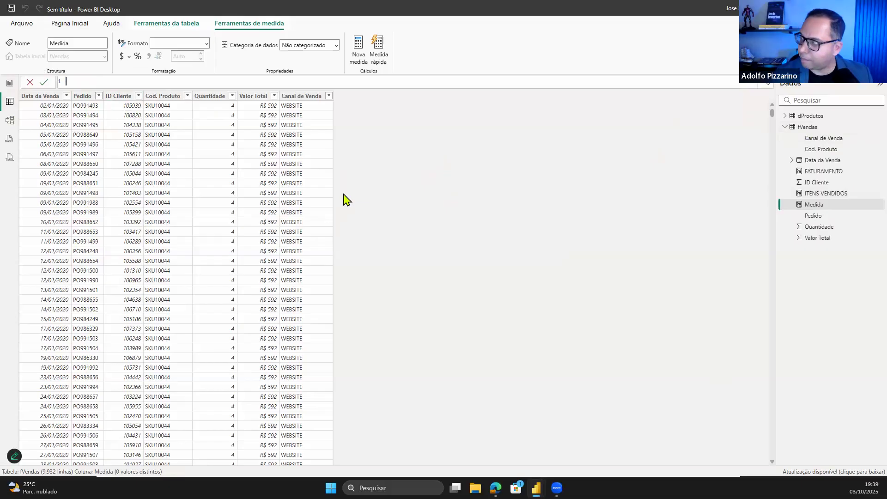
text(PEDIDOS REALIZAD)
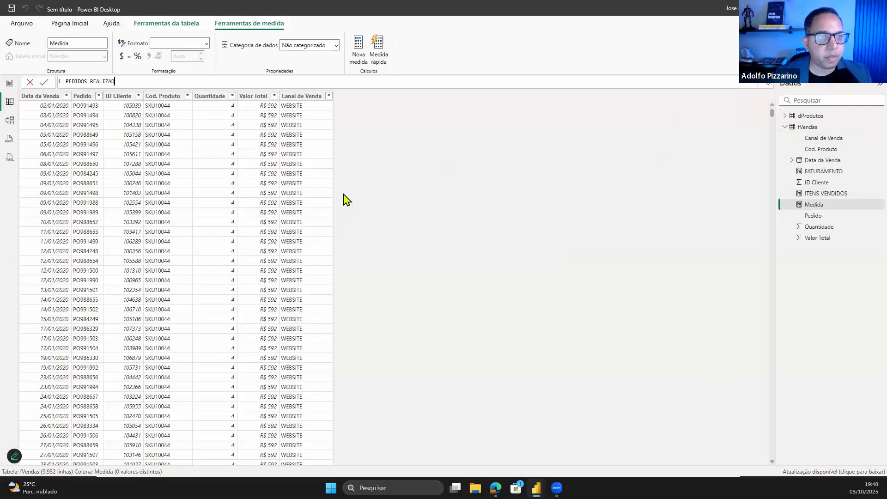
text(OS =)
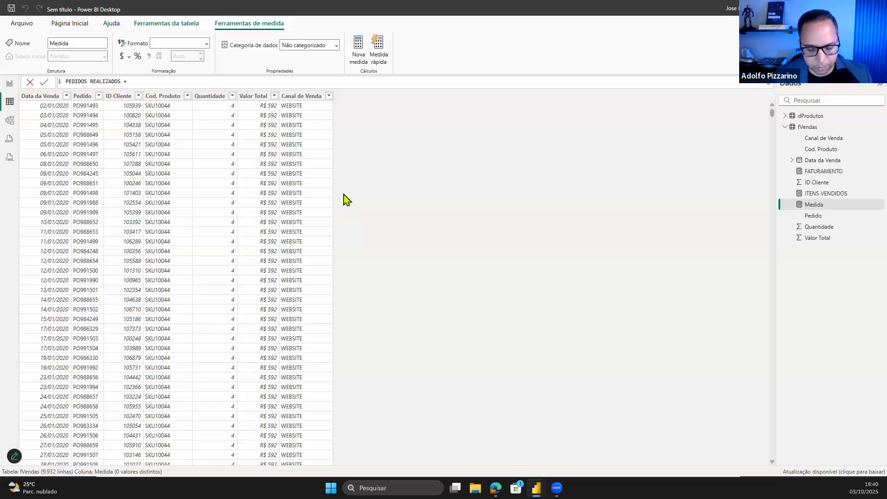
- Define the PEDIDOS REALIZADOS measure as DISTINCTCOUNT(fVendas[Pedido]) and commit the formula
text(DISTI)
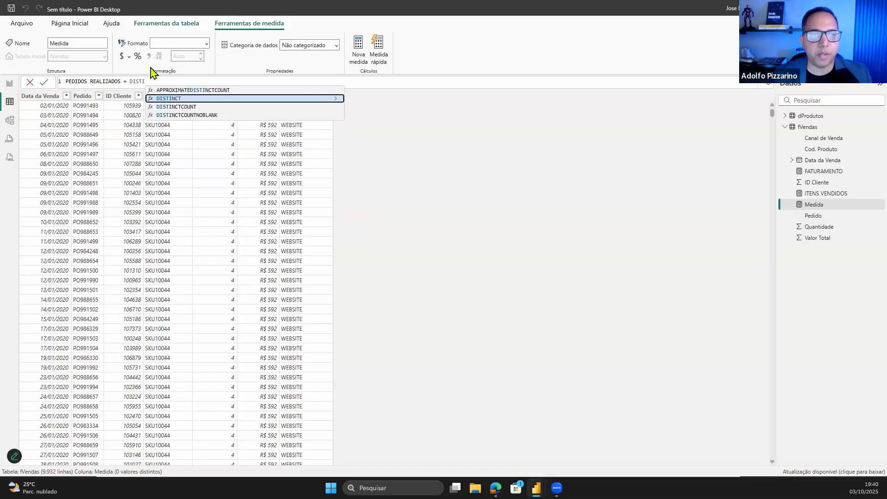
click(189, 111)
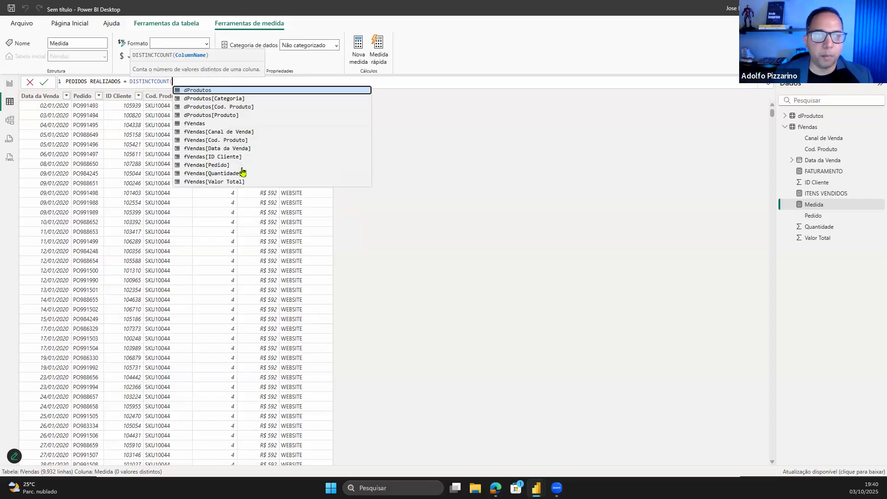
click(226, 166)
text())
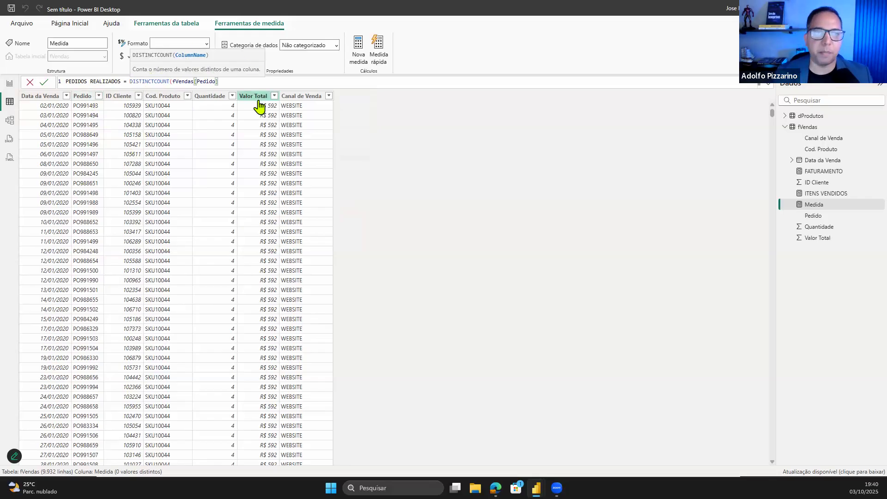
key(Return)
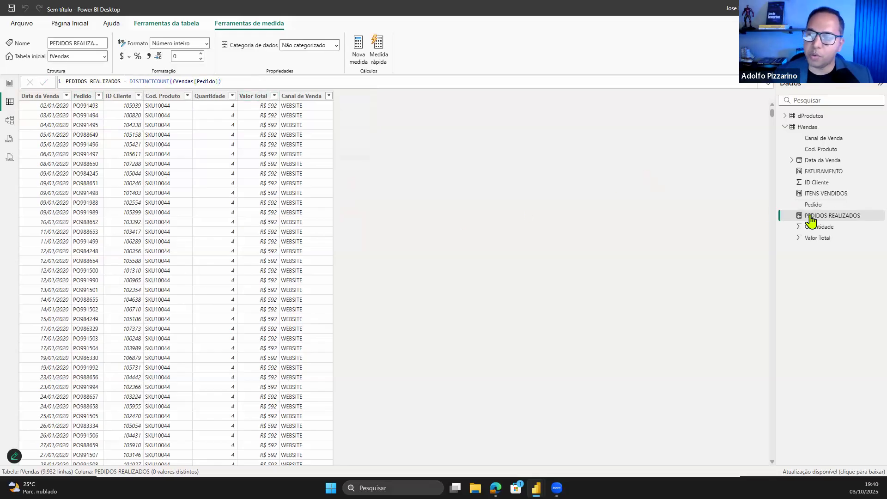
- Replace FATURAMENTO with the PEDIDOS REALIZADOS measure in the third KPI card, beside the red icon on the report page
click(9, 83)
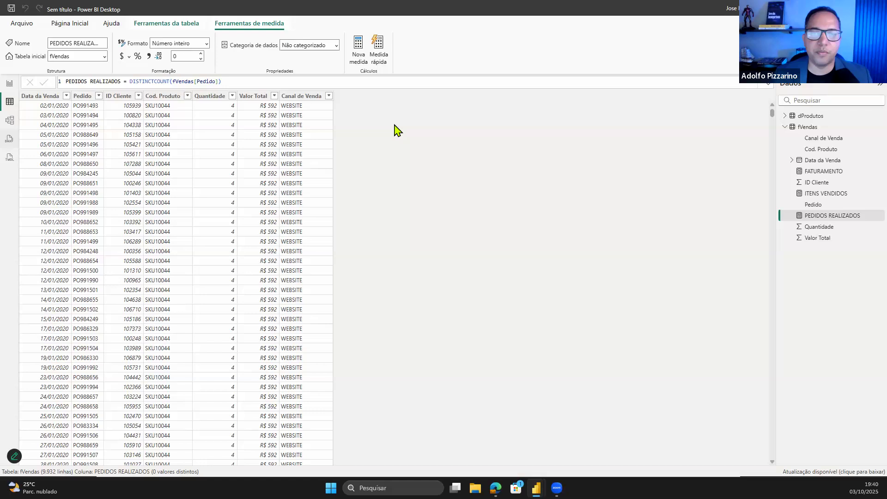
click(526, 128)
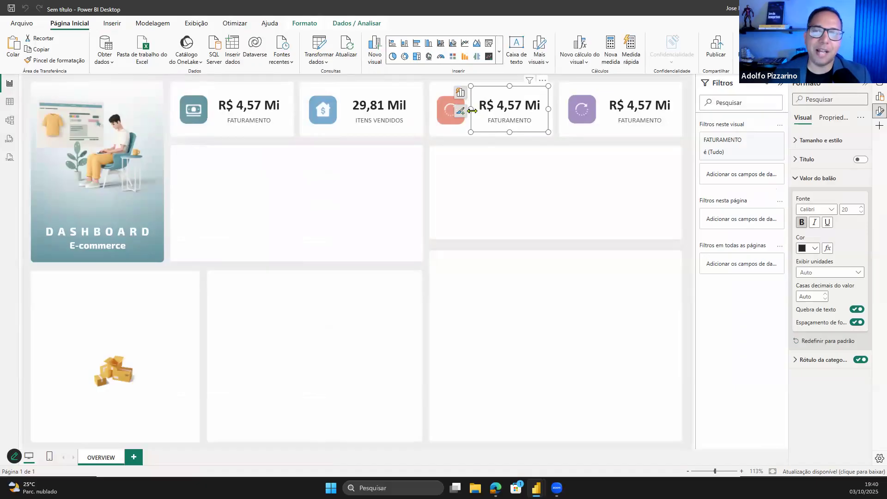
click(462, 96)
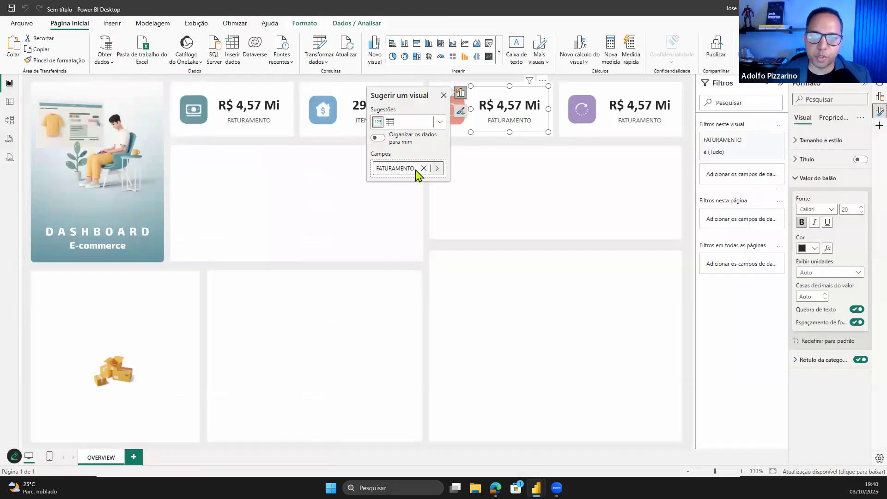
click(416, 169)
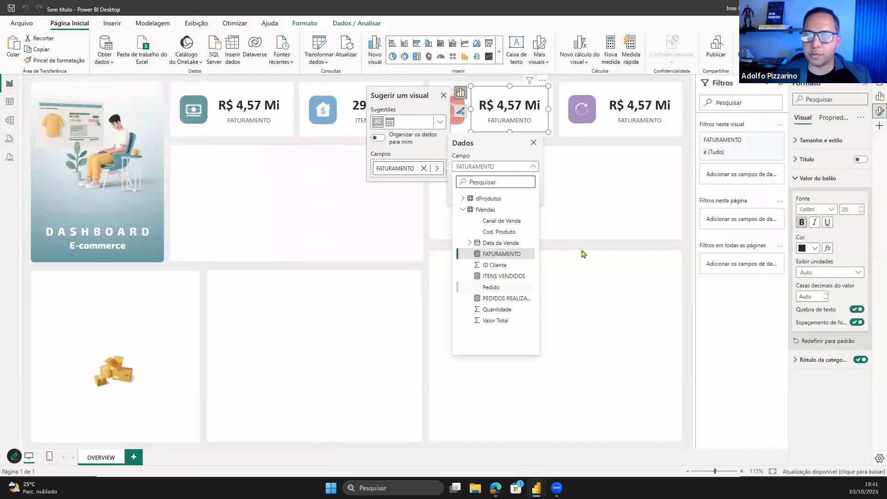
key(Escape)
key(Escape)
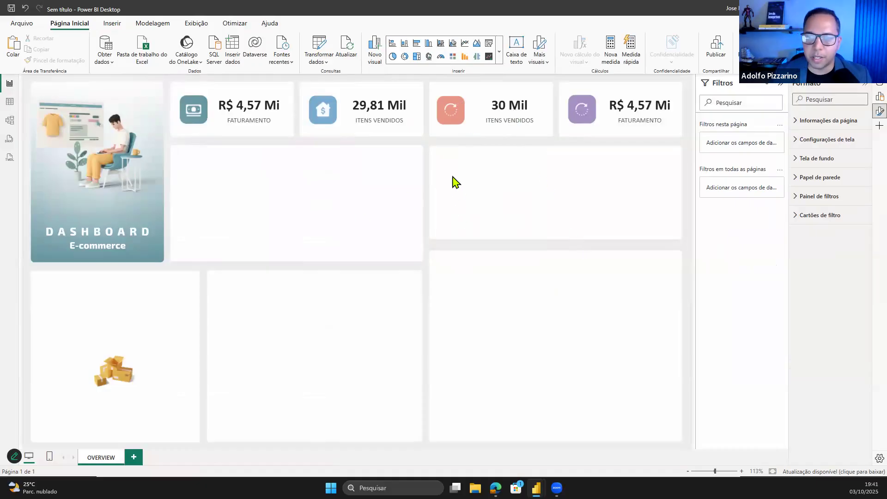
click(509, 111)
click(460, 93)
click(437, 167)
click(528, 300)
key(Escape)
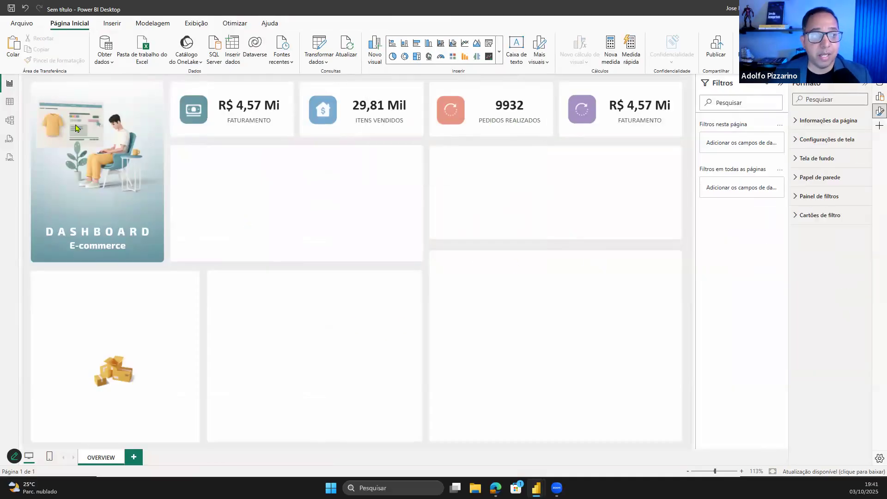
- Check the distinct values of the Pedido column in fVendas against the PEDIDOS REALIZADOS card on the report page
click(11, 103)
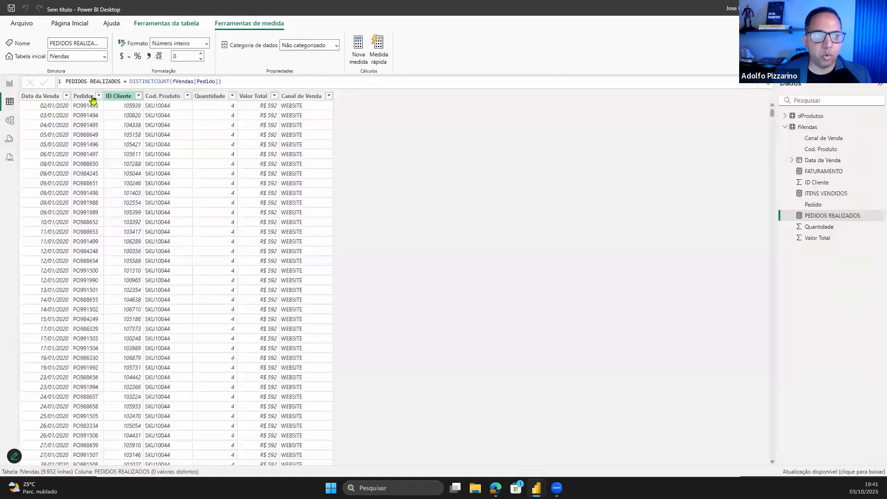
click(84, 96)
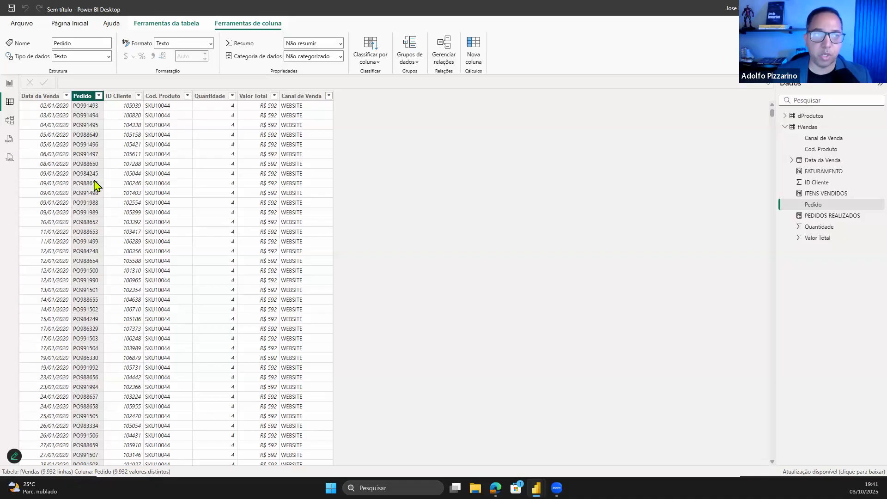
click(9, 84)
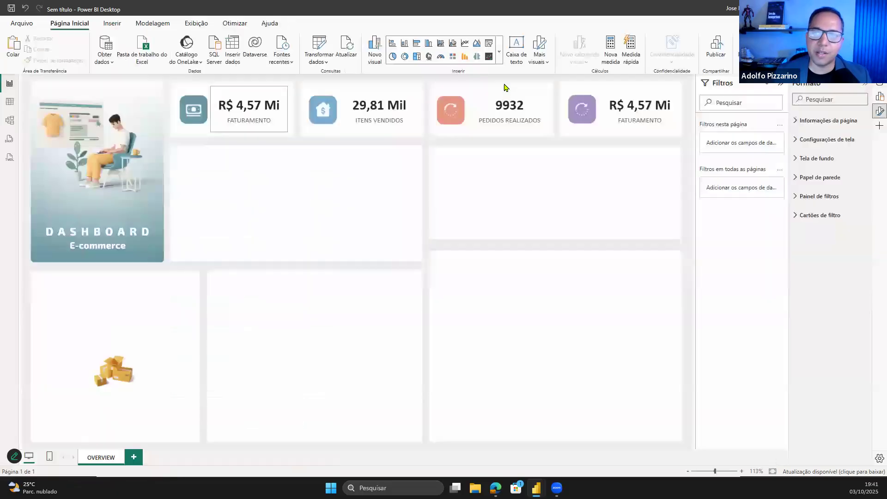
click(399, 124)
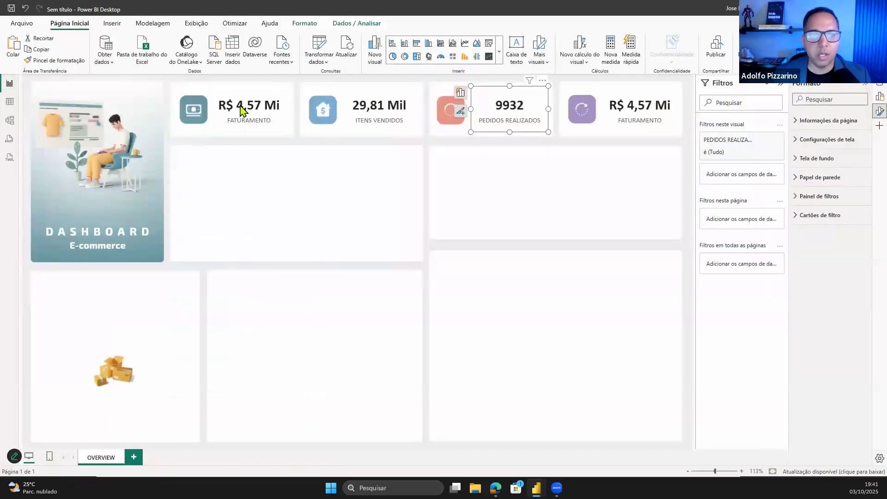
click(477, 194)
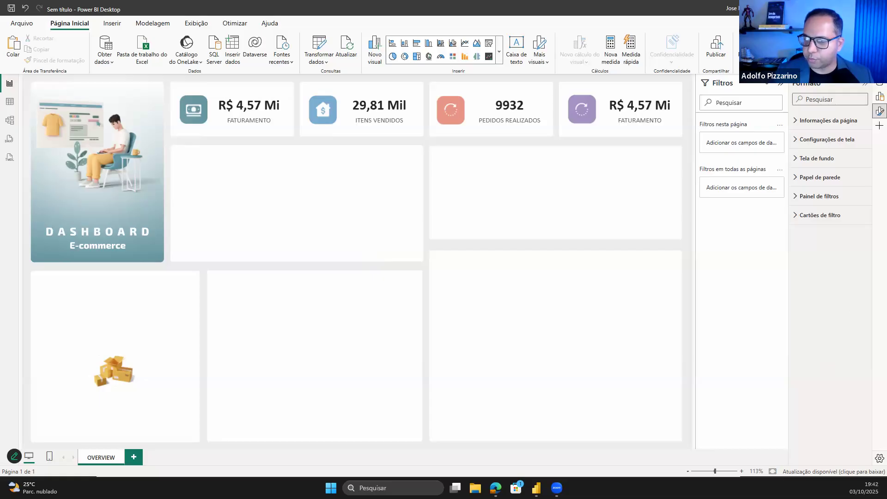
- Check the distinct values of the ID Cliente column in the fVendas data
click(9, 103)
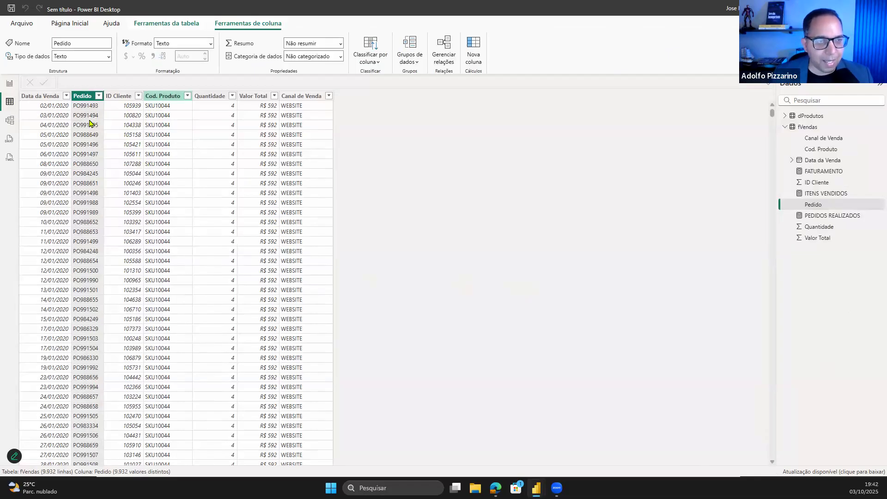
click(124, 99)
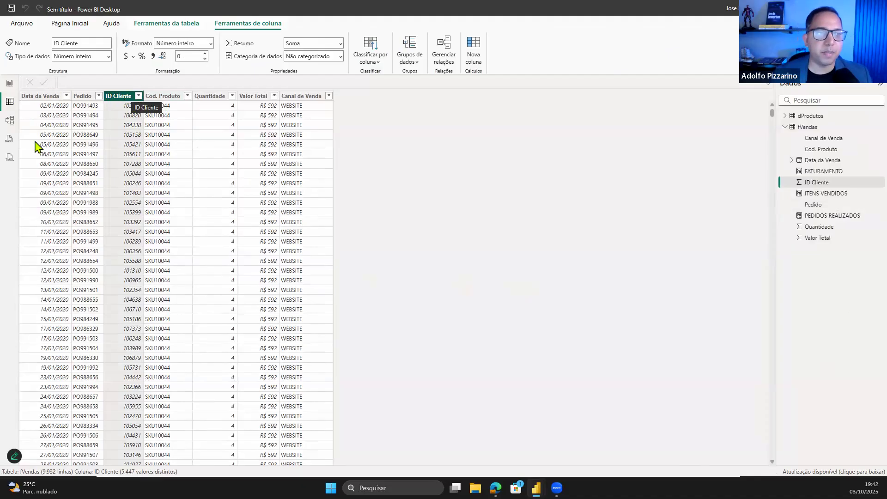
click(9, 84)
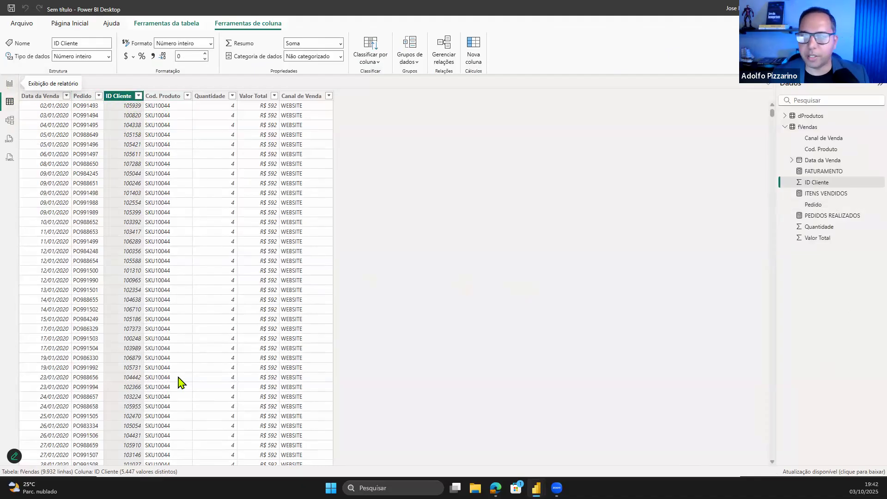
- Add a new measure named CLIENTES to the fVendas table, defined as DISTINCTCOUNT(fVendas[ID Cliente]), and commit the formula
click(10, 102)
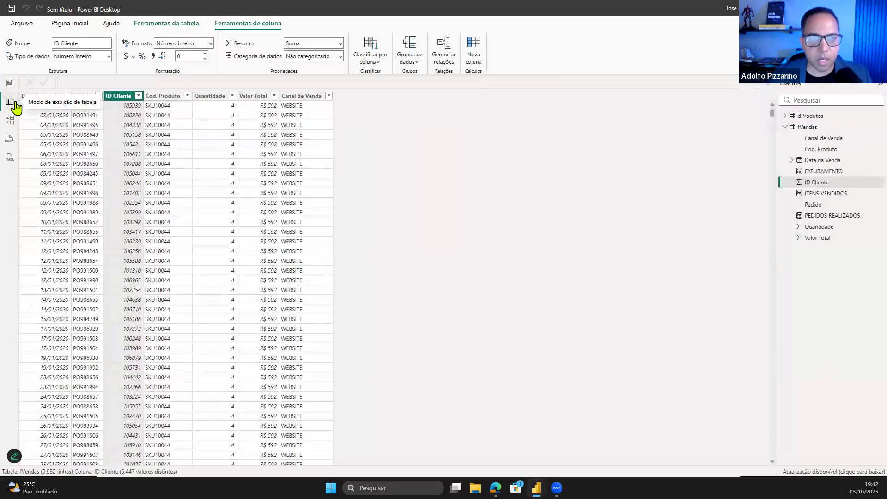
click(807, 127)
click(142, 61)
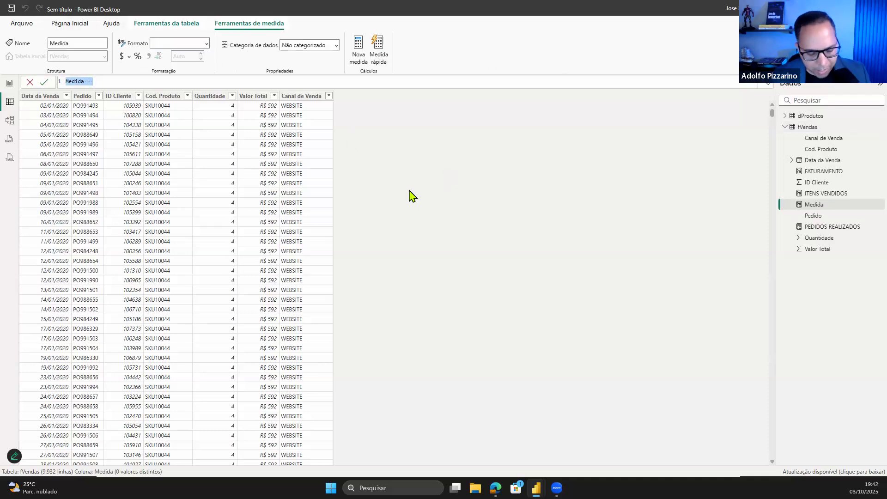
text(CLIENTES = DIS)
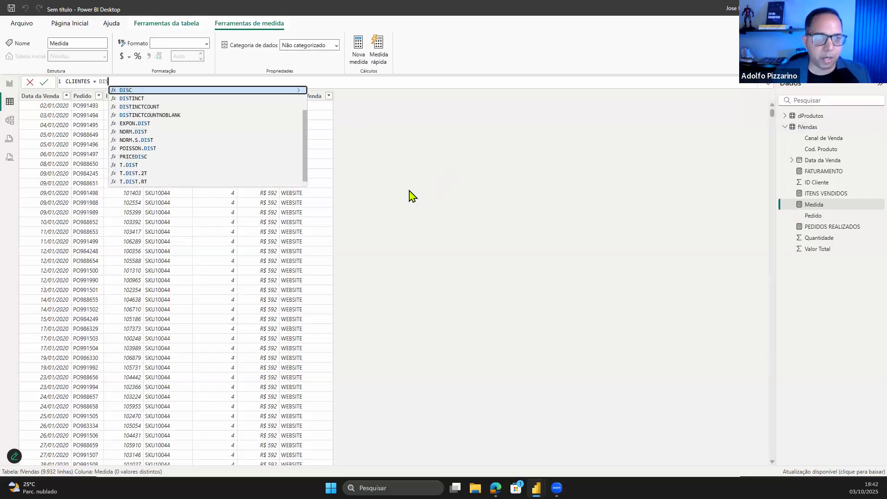
key(Down)
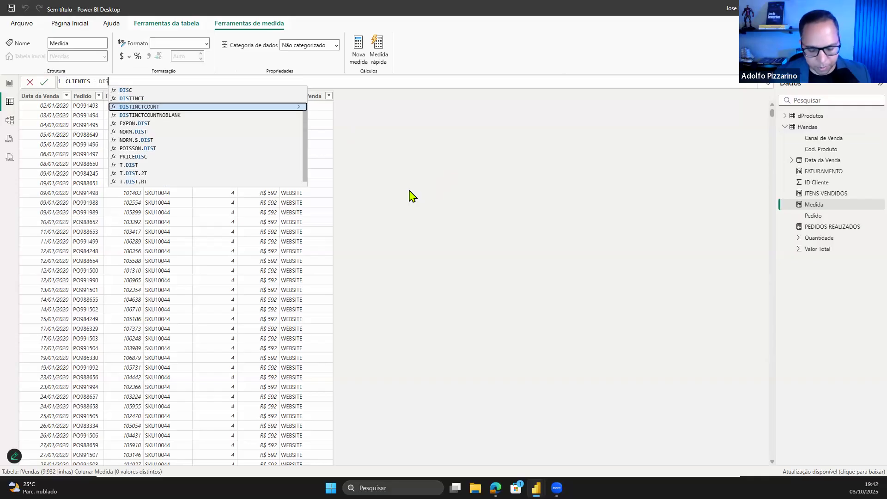
key(Tab)
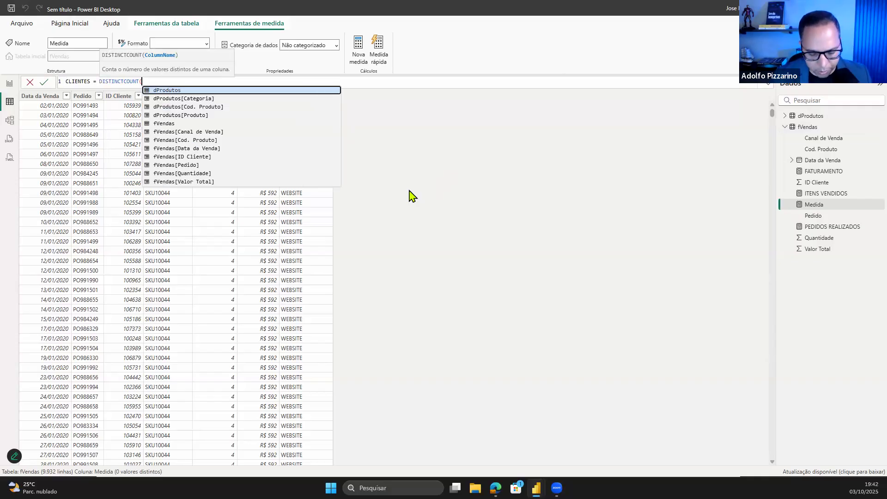
text(fVendas[ID Cliente])
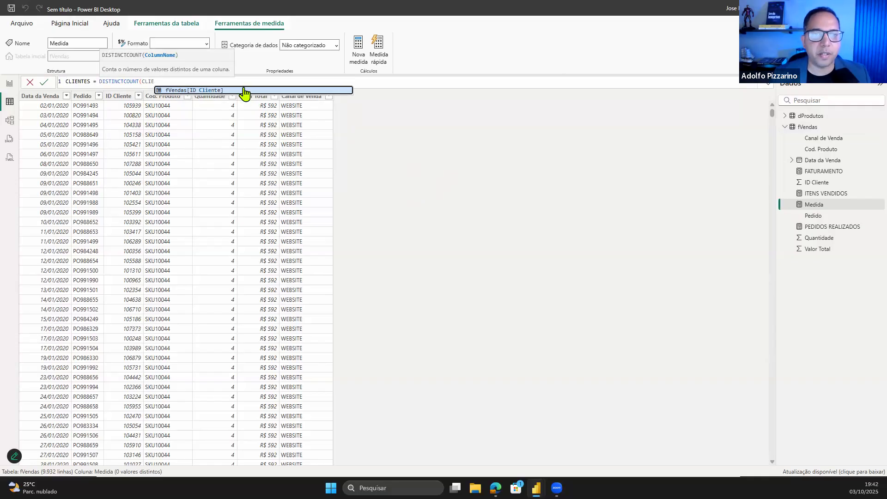
key(Tab)
text())
key(Return)
- Replace FATURAMENTO with the CLIENTES measure in the fourth KPI card, beside the purple icon on the report page
click(9, 87)
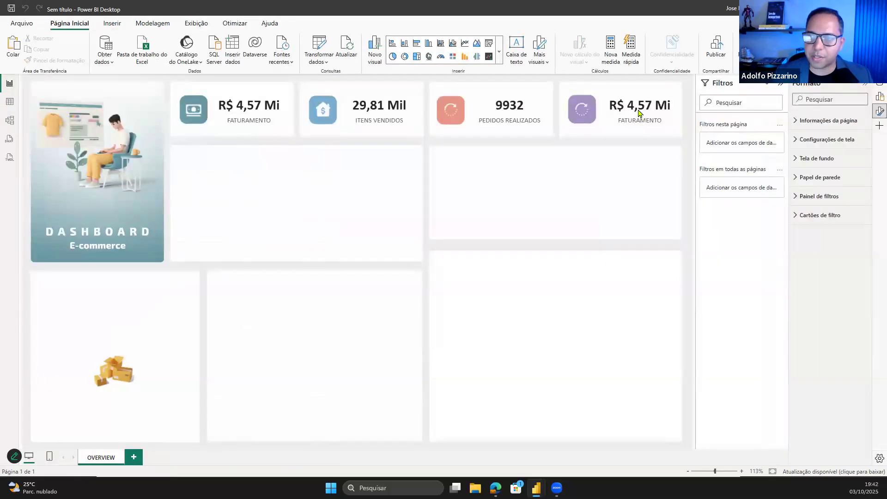
click(600, 100)
click(592, 99)
click(532, 169)
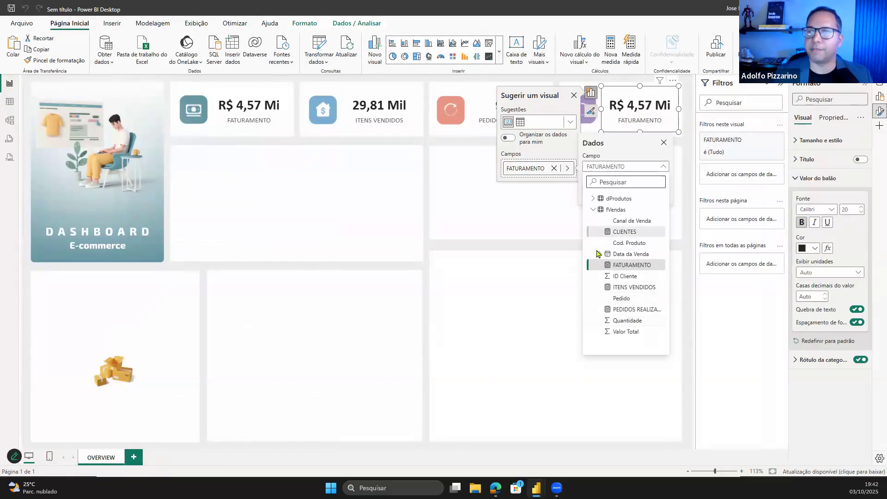
click(600, 232)
click(596, 253)
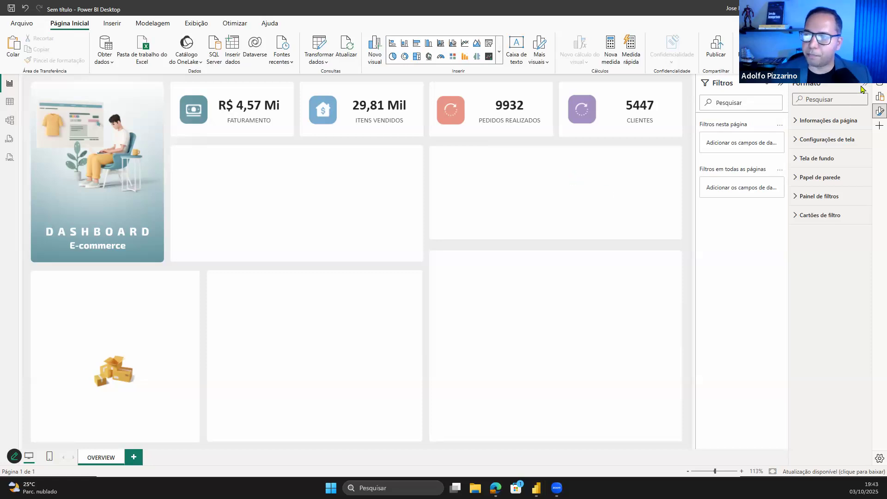
- Review the range of dates in the Data da Venda column's filter list in fVendas without applying a filter
click(877, 87)
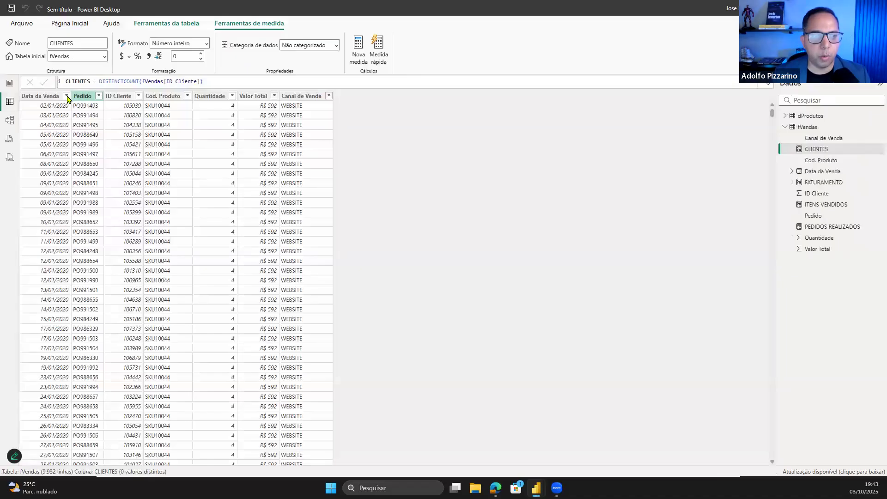
scroll(153, 280, down, 20)
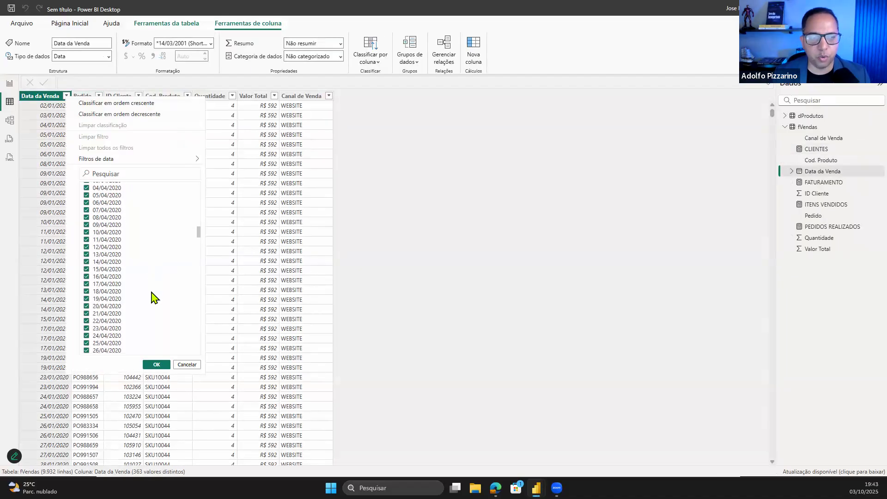
scroll(140, 277, down, 20)
click(190, 364)
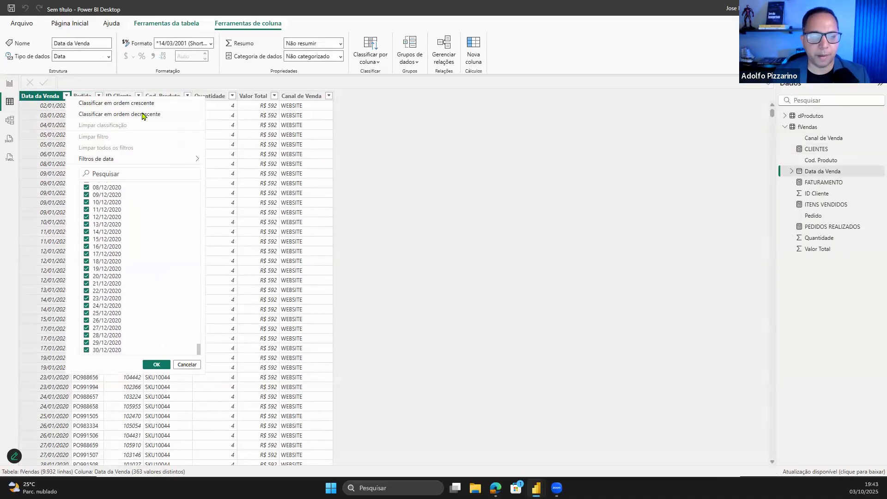
- Review the slide on building the dashboard visuals in the Situação do Problema PDF and return to the Power BI report
click(13, 83)
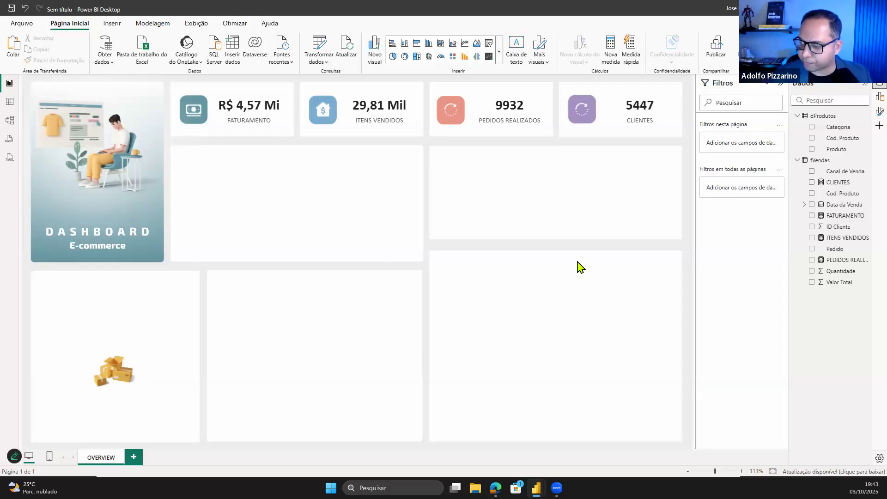
key(alt+Tab)
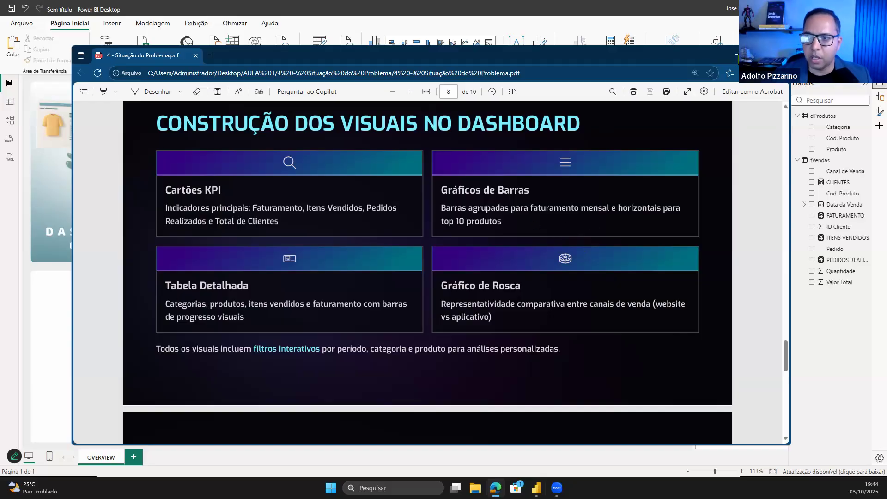
key(alt+Tab)
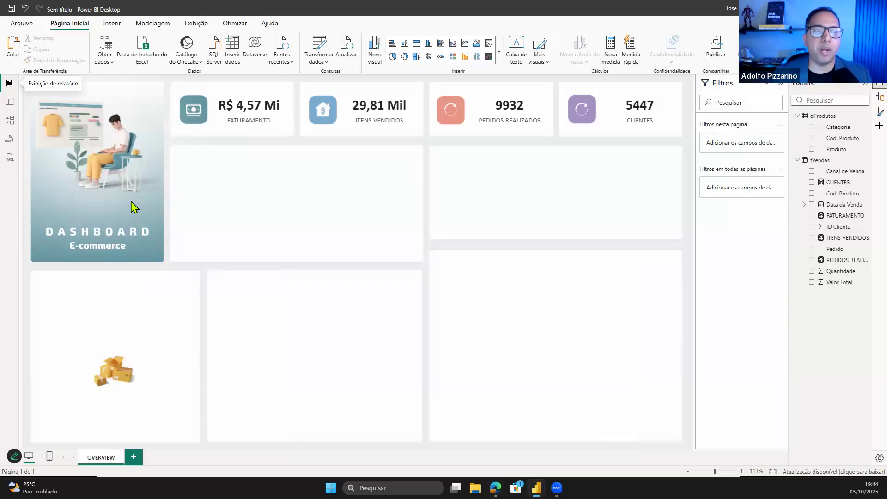
click(7, 105)
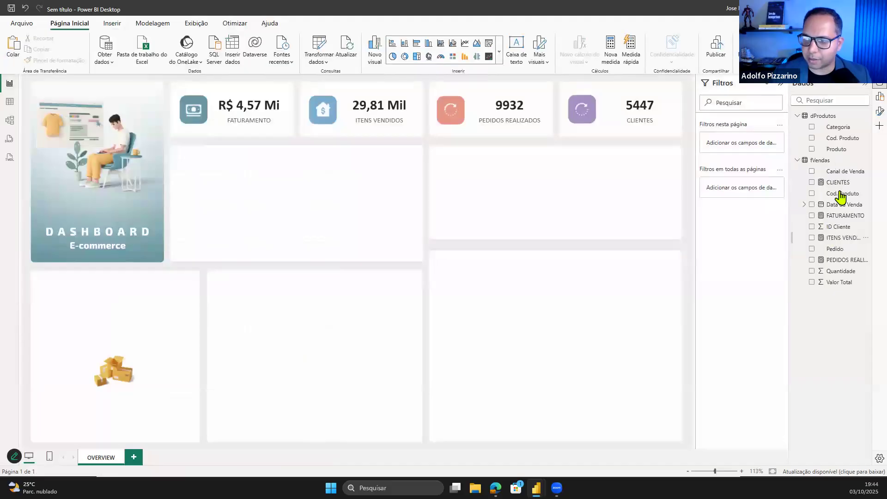
- Add Data da Venda from fVendas to the report page as a new table visual and enlarge it over the empty panels
drag(831, 206, 514, 437)
drag(421, 291, 387, 264)
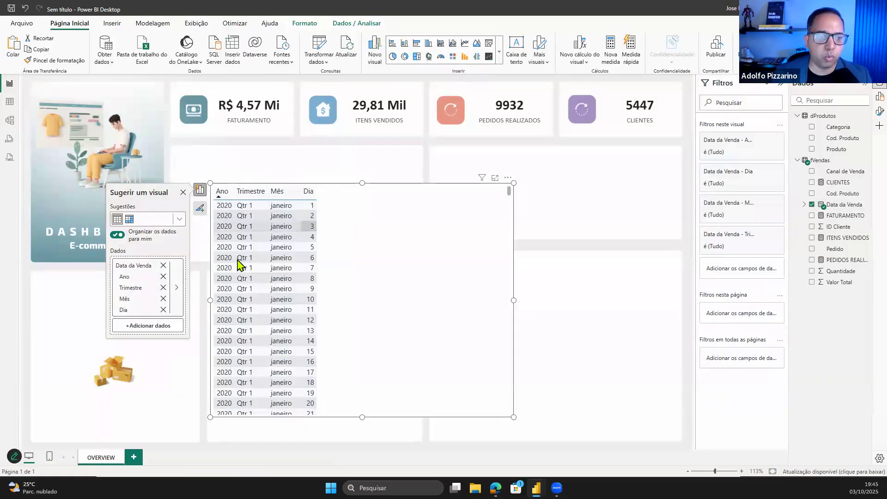
- Try showing the table's Data da Venda field as plain dates, and restore the Hierarquia de datas option
click(129, 270)
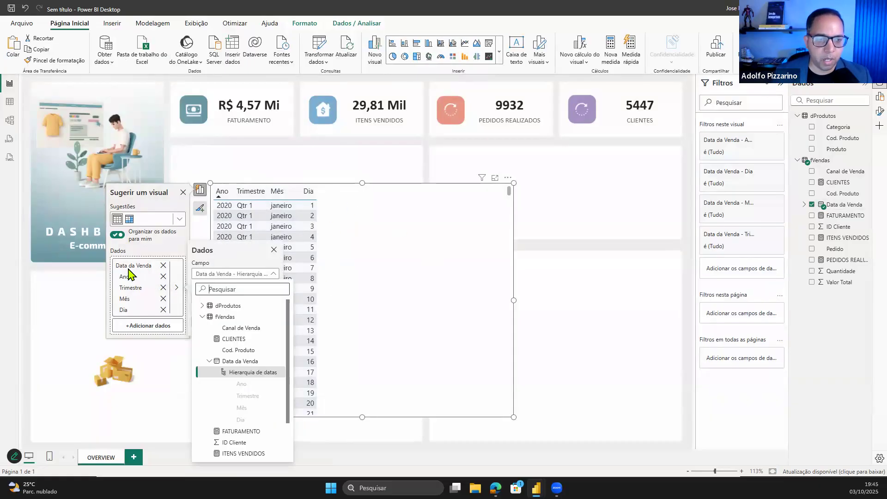
right_click(134, 271)
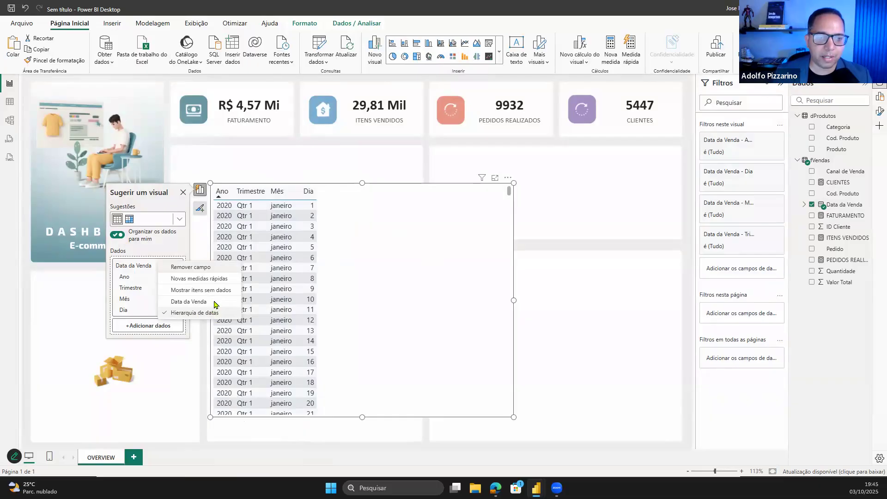
click(215, 302)
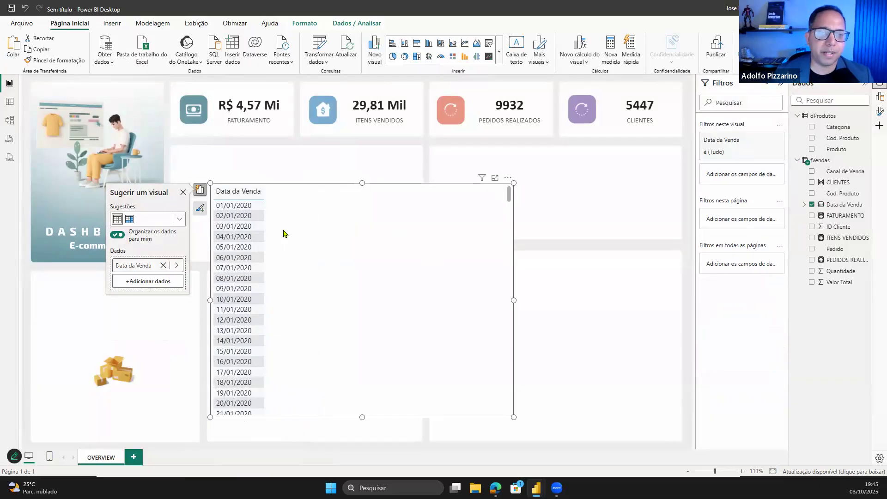
right_click(135, 267)
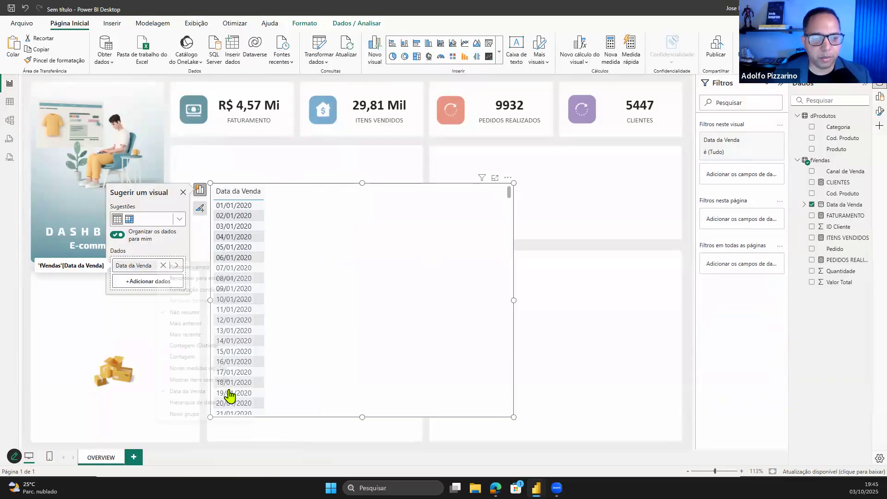
click(195, 402)
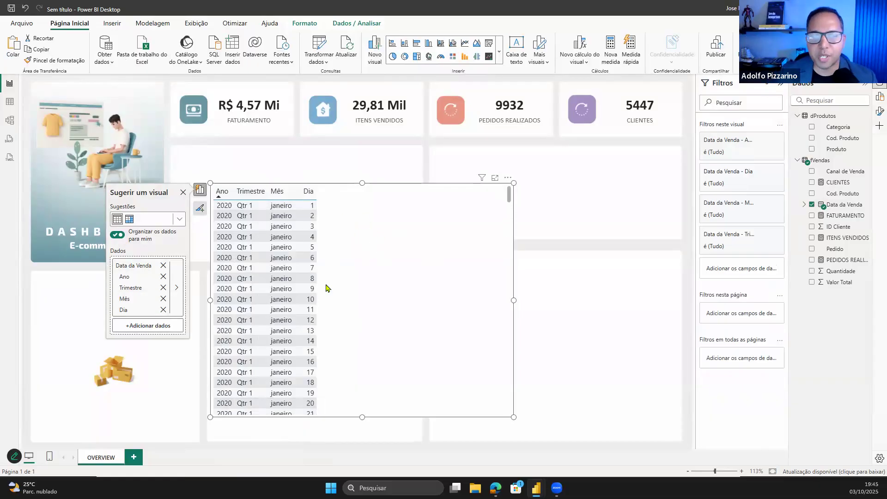
- Remove the Dia and Trimestre levels from the table's date hierarchy, keeping Ano and Mês
click(281, 206)
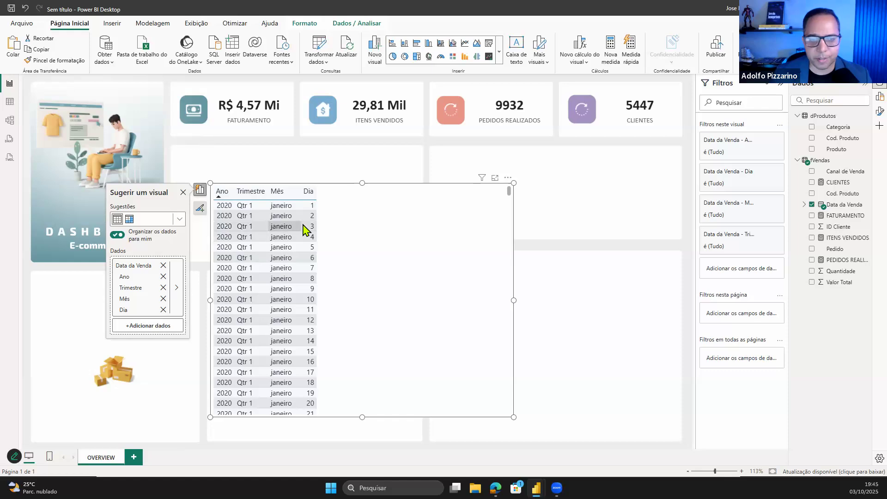
click(163, 310)
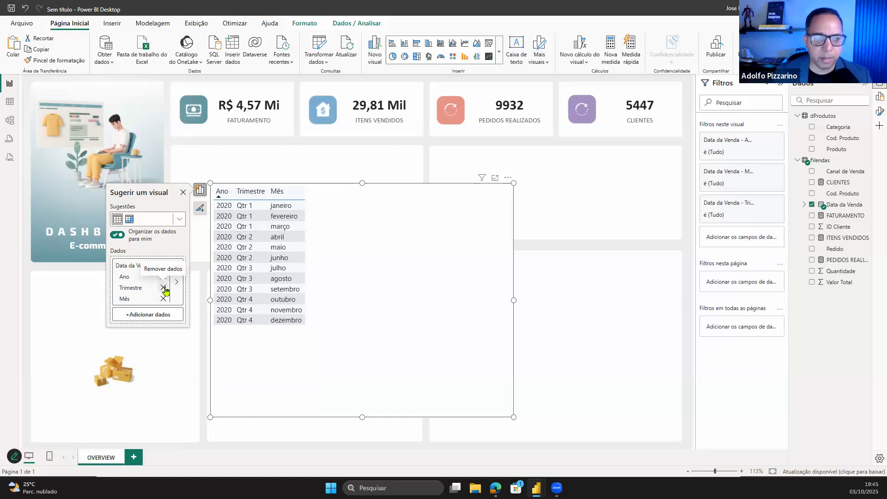
click(163, 288)
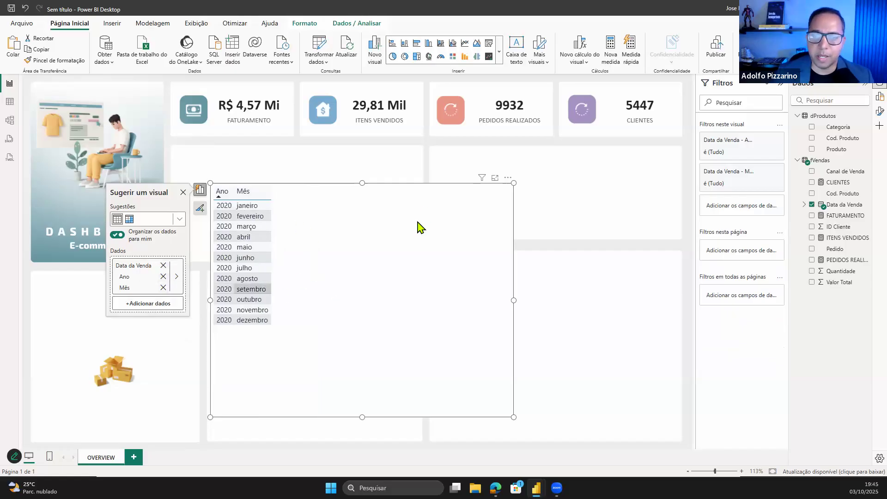
- Add the FATURAMENTO measure to the visual, show it as a table, and shrink and reposition it on the page
drag(834, 220, 438, 396)
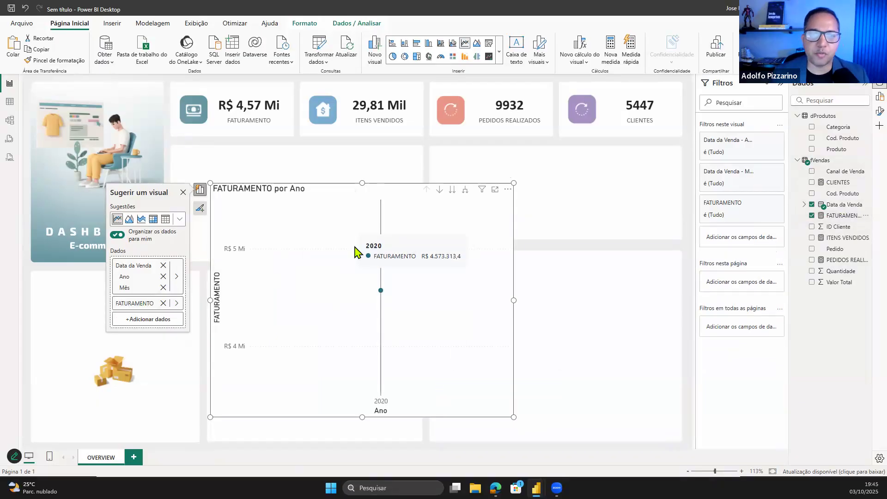
click(166, 222)
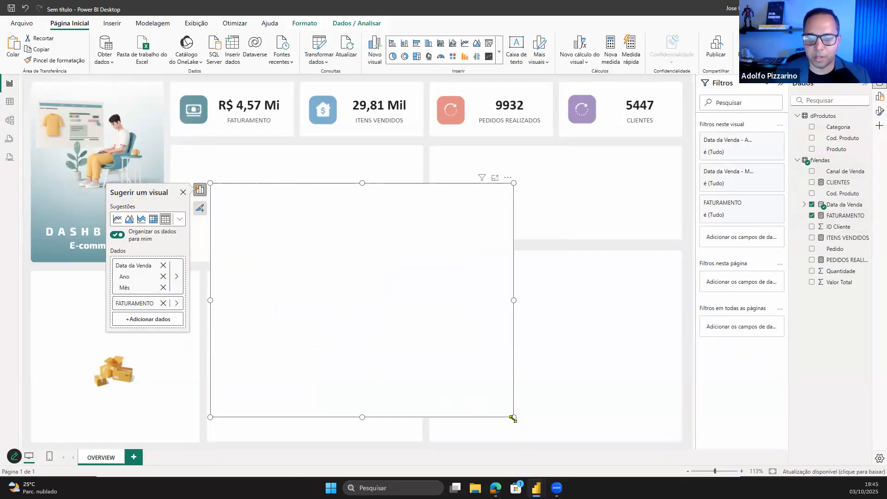
drag(514, 417, 362, 348)
drag(338, 279, 442, 397)
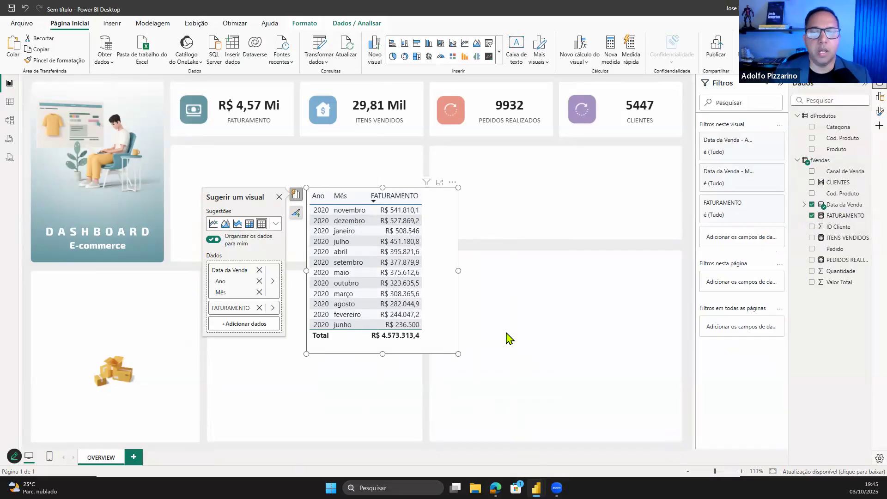
- Convert the revenue table to a clustered column chart and fit it into the panel below the first two KPI cards
click(429, 46)
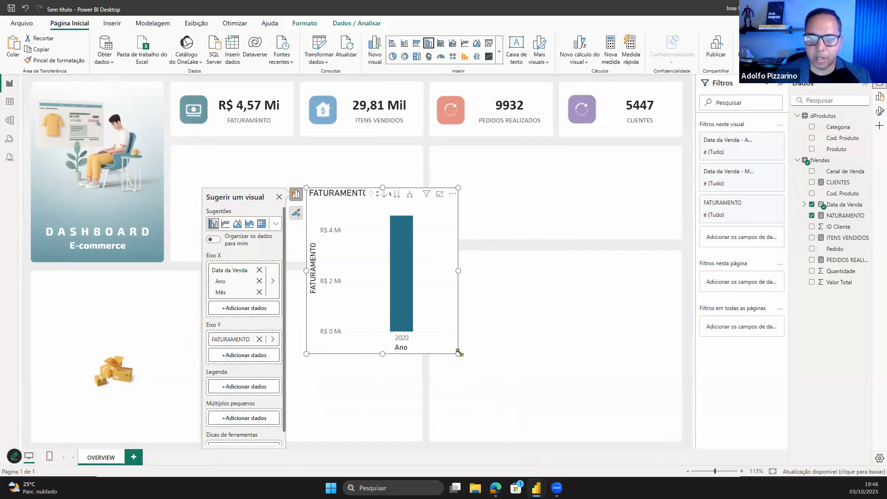
drag(458, 354, 470, 263)
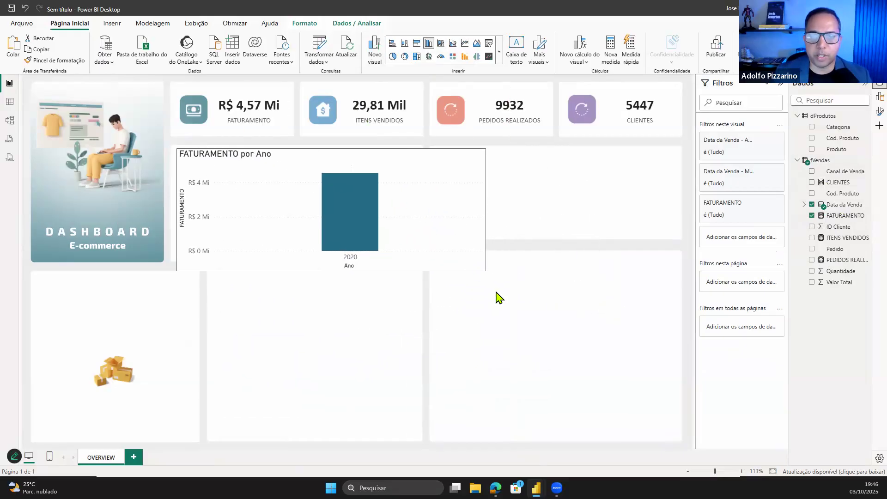
drag(412, 263, 420, 262)
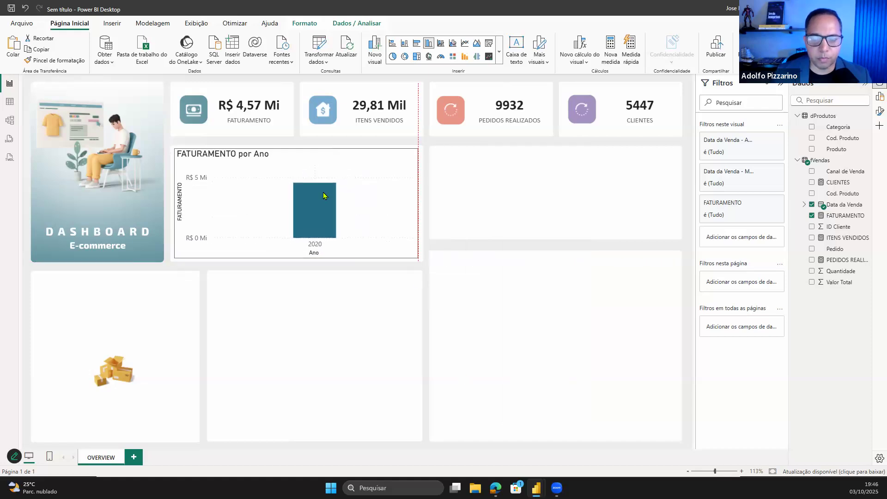
click(569, 244)
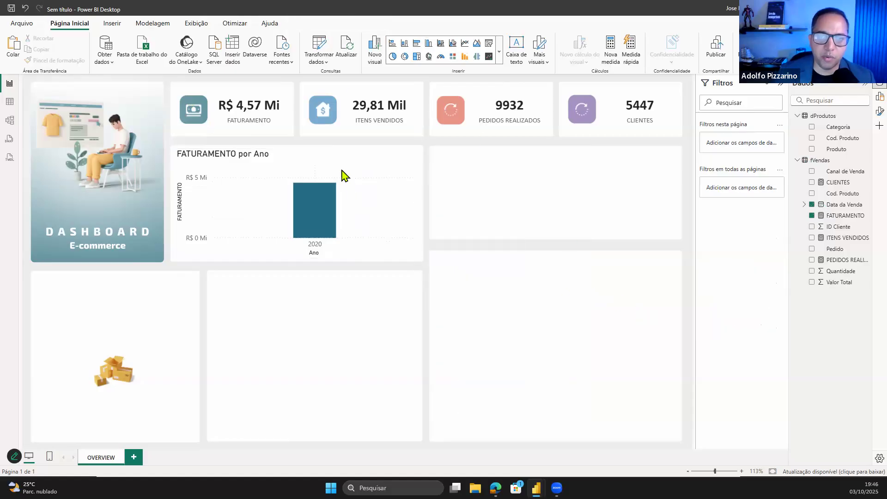
- Expand the revenue chart one hierarchy level down to show months under the year, and enlarge the visual for formatting
click(310, 155)
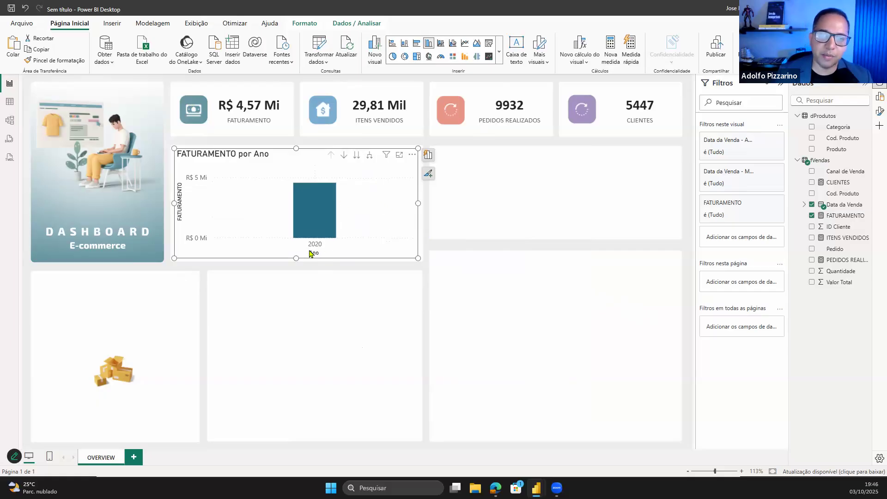
click(370, 156)
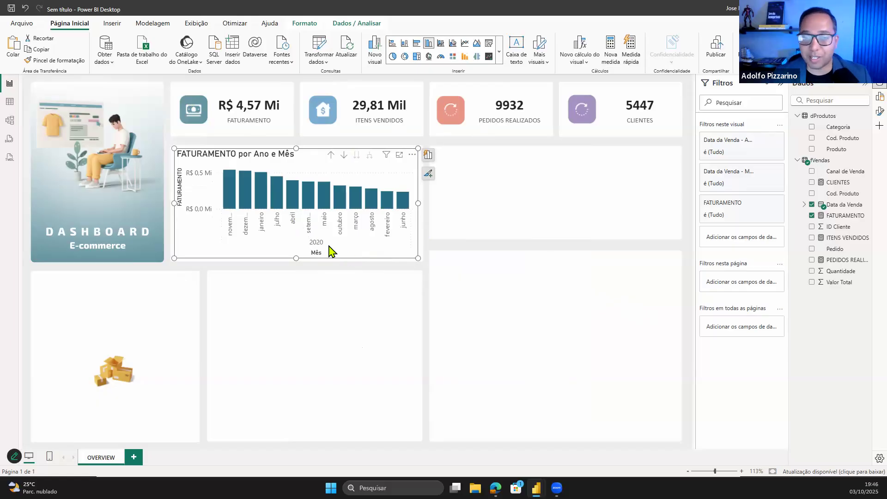
drag(418, 258, 524, 371)
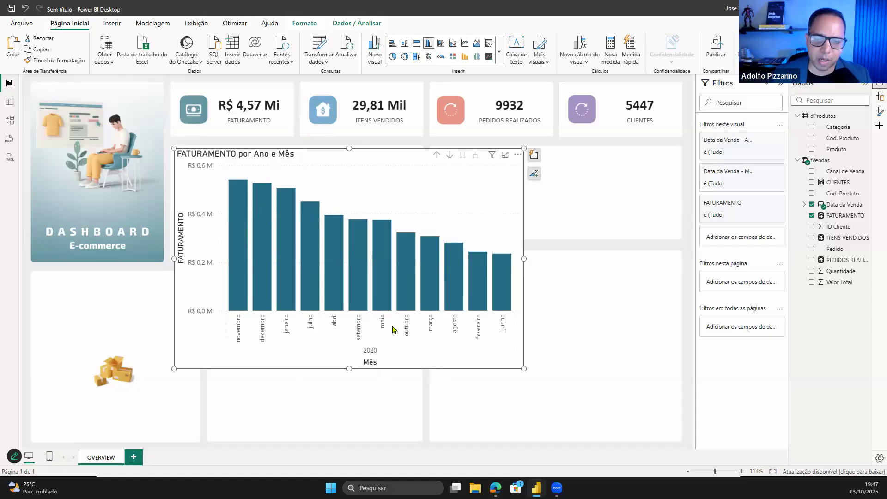
- Turn off the X-axis title Mês and the Y-axis title FATURAMENTO on the revenue column chart
click(370, 363)
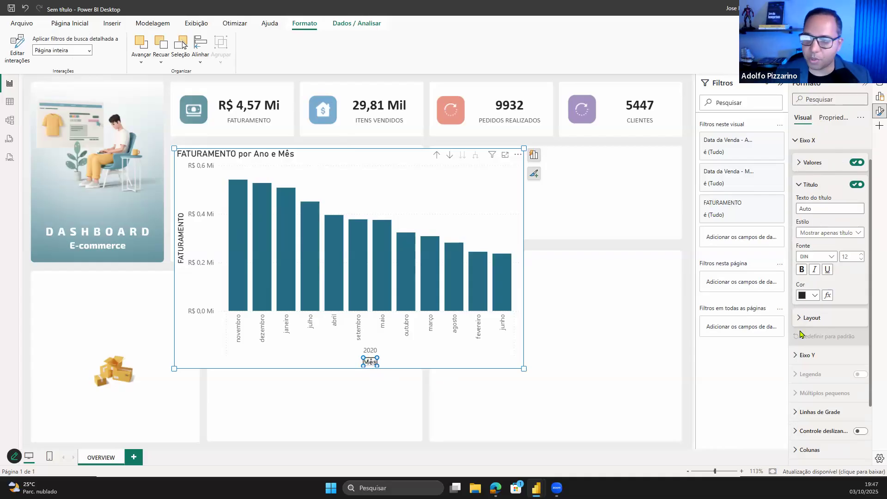
click(857, 185)
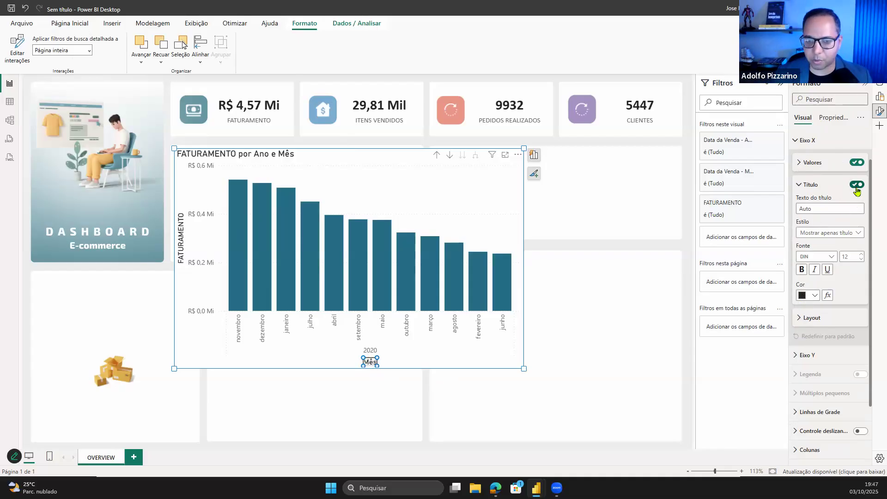
click(857, 185)
click(857, 184)
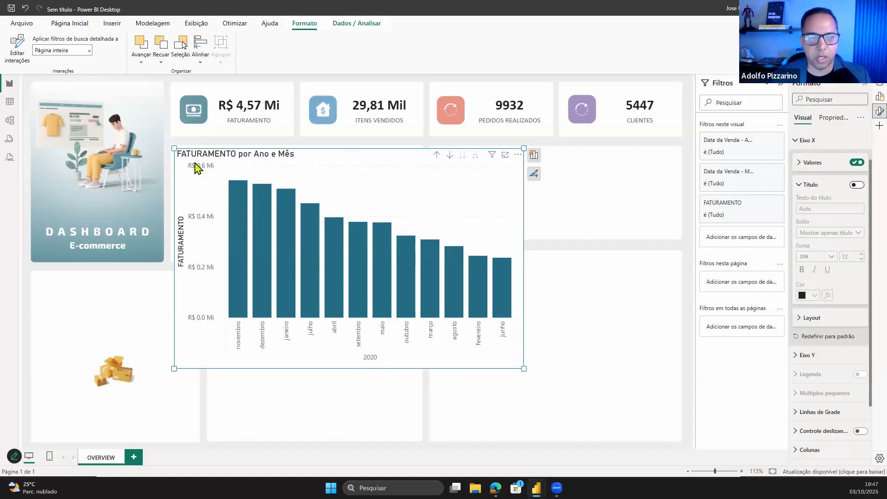
click(184, 244)
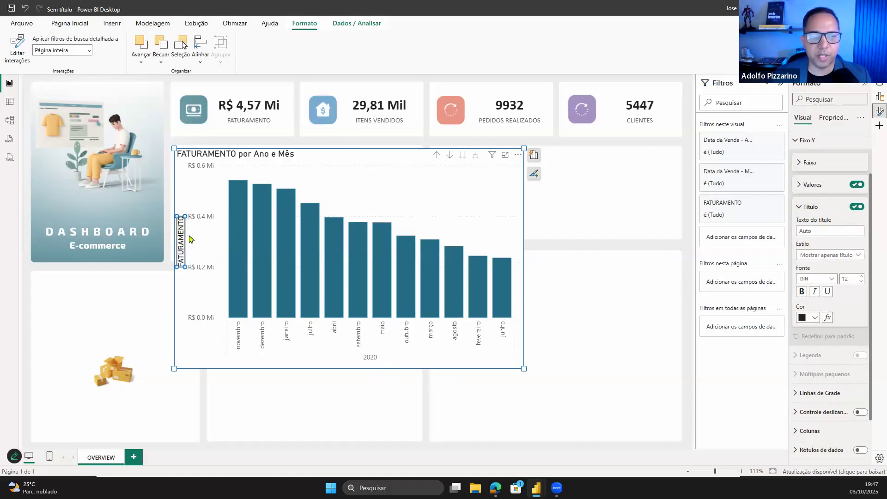
click(854, 207)
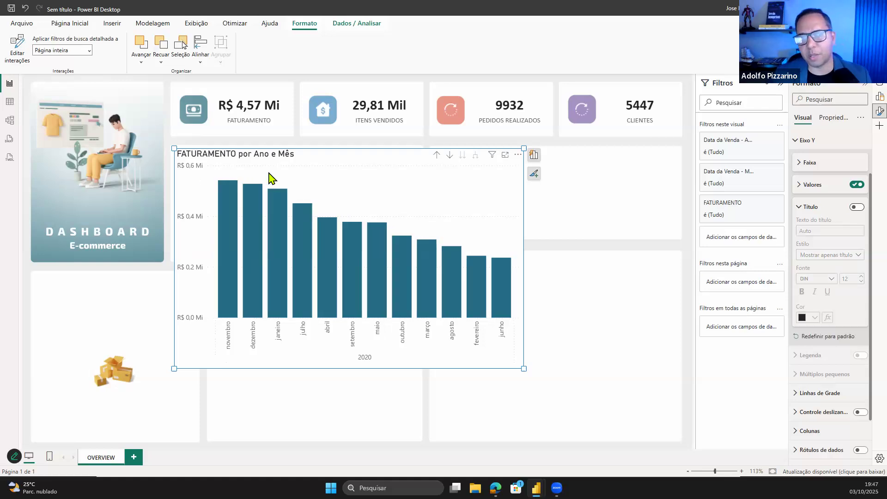
- Turn off the Y-axis values on the revenue column chart and collapse the Eixo Y settings
click(189, 216)
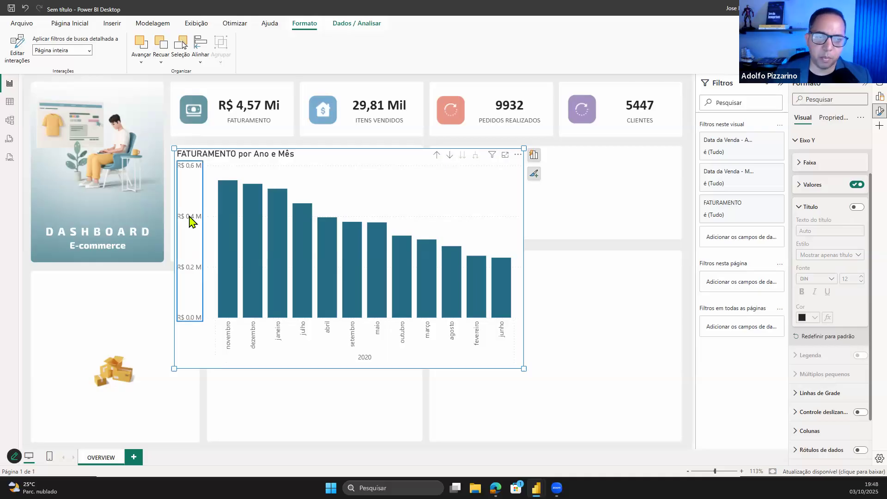
click(189, 175)
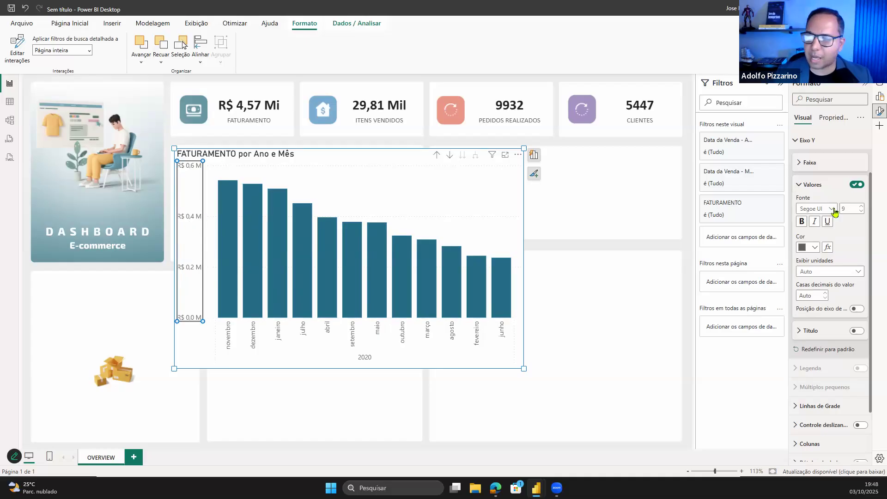
click(857, 185)
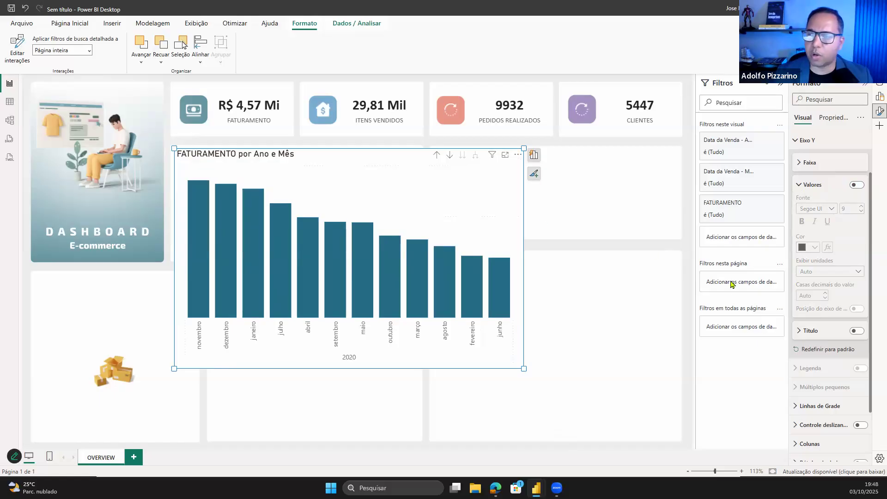
scroll(817, 224, up, 1)
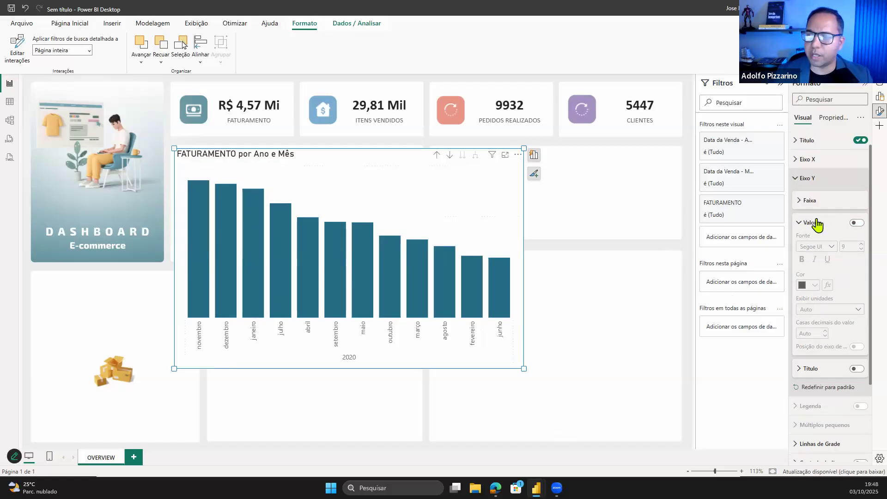
scroll(817, 225, up, 1)
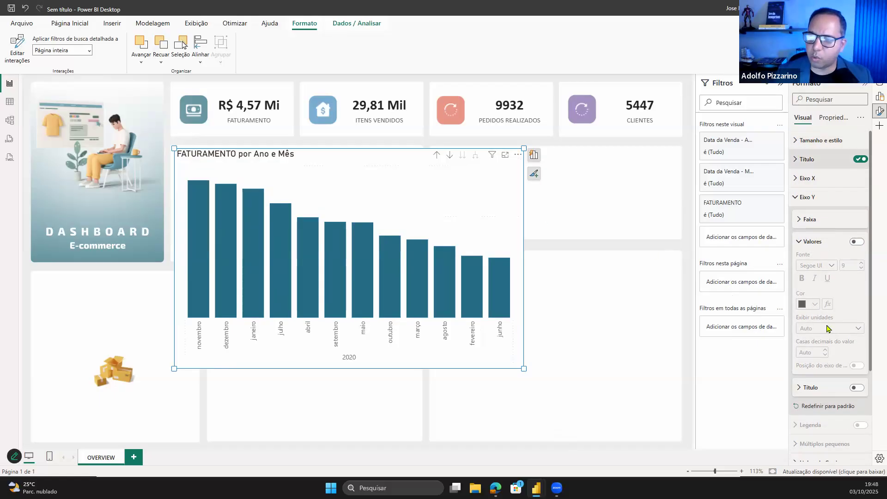
click(815, 206)
click(816, 205)
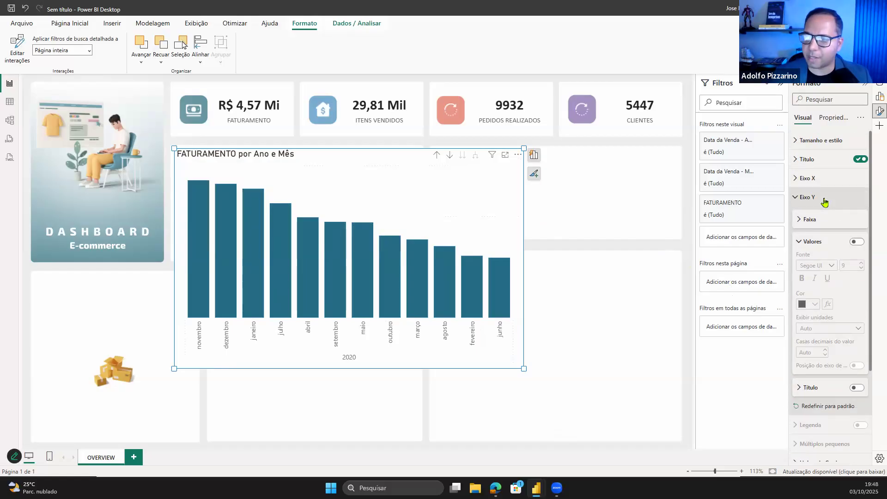
click(824, 200)
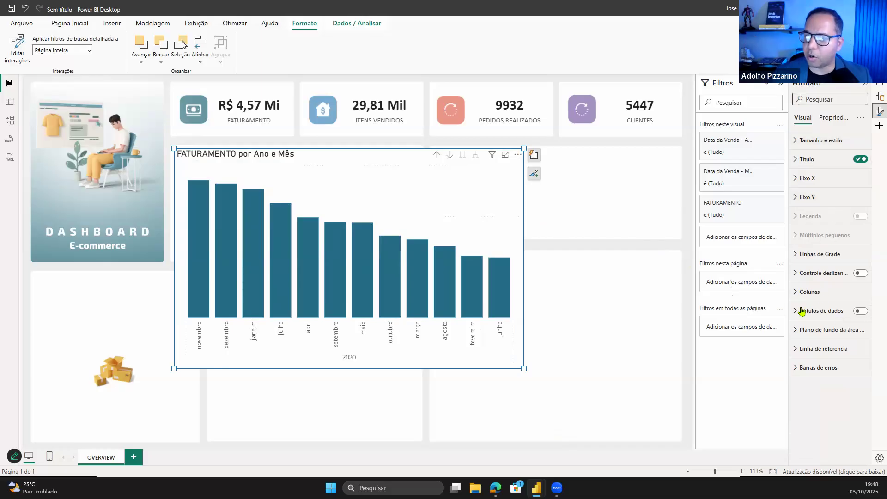
- Turn on the data labels of the revenue column chart and expand their settings
click(860, 312)
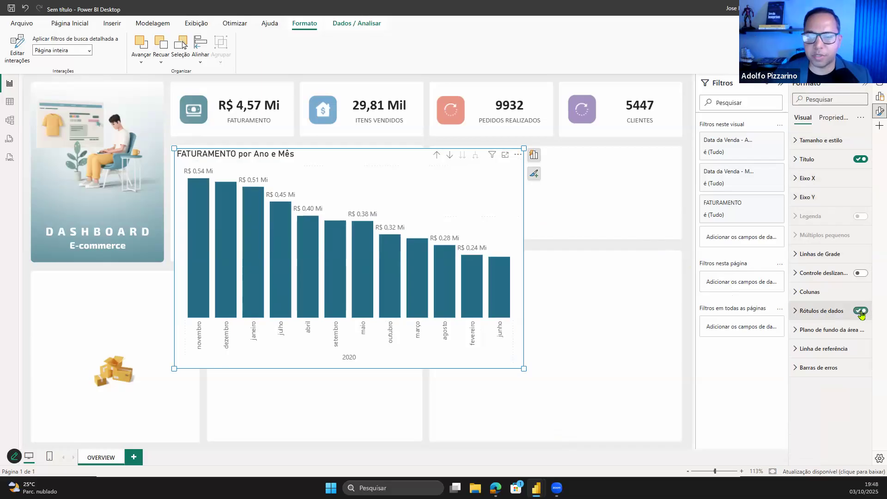
click(827, 314)
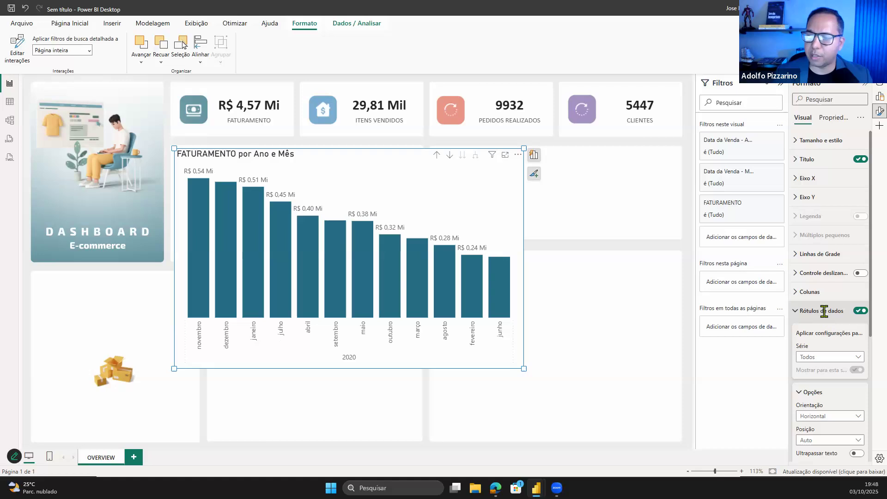
scroll(827, 314, down, 3)
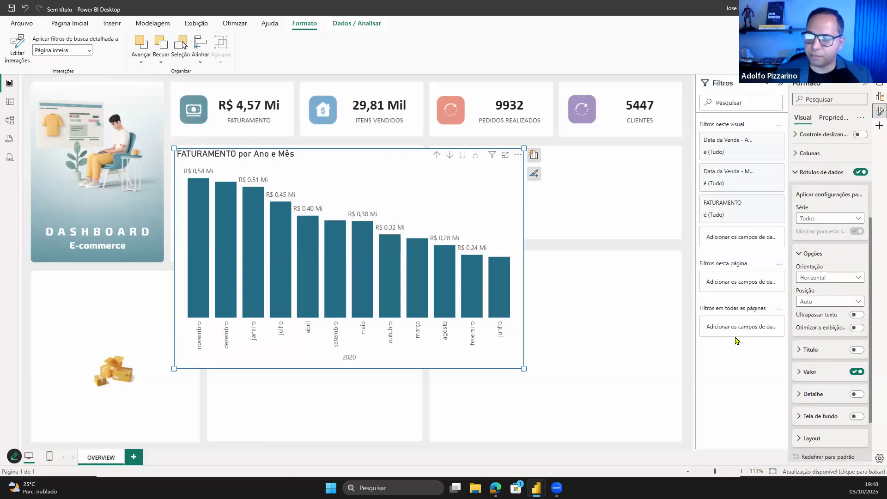
- Try the vertical orientation for the revenue chart's data labels and set it back to Horizontal
click(826, 304)
click(830, 278)
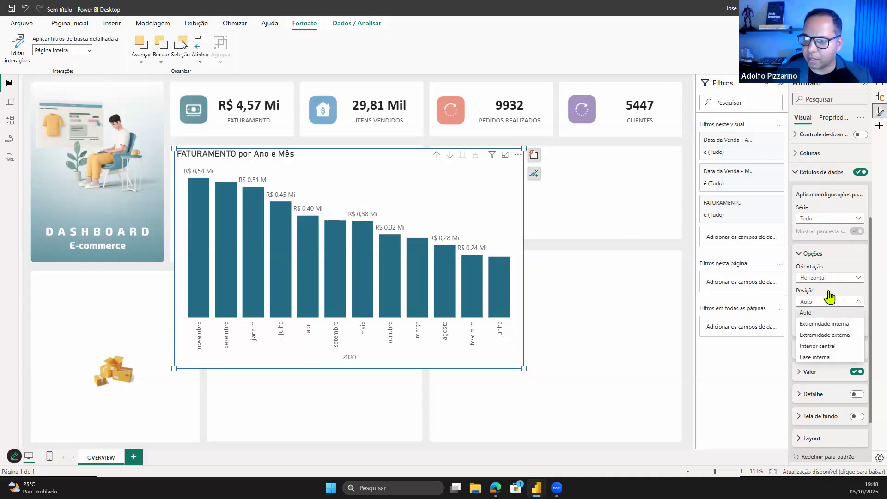
click(828, 294)
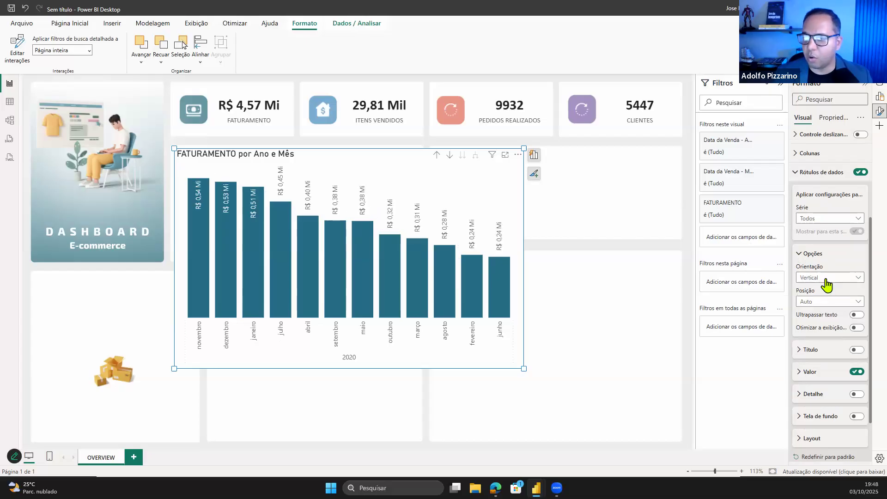
click(829, 277)
click(825, 299)
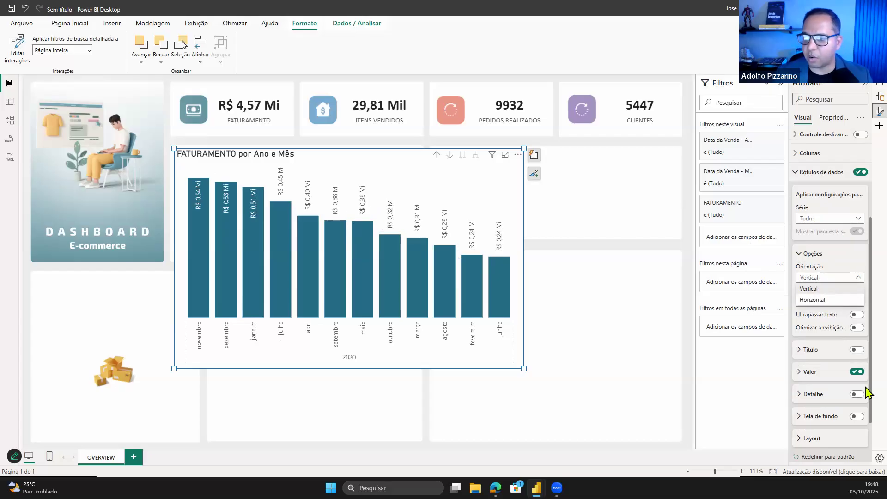
- Expand the data labels' value settings, try Nenhum as the display units, and undo that change
click(832, 372)
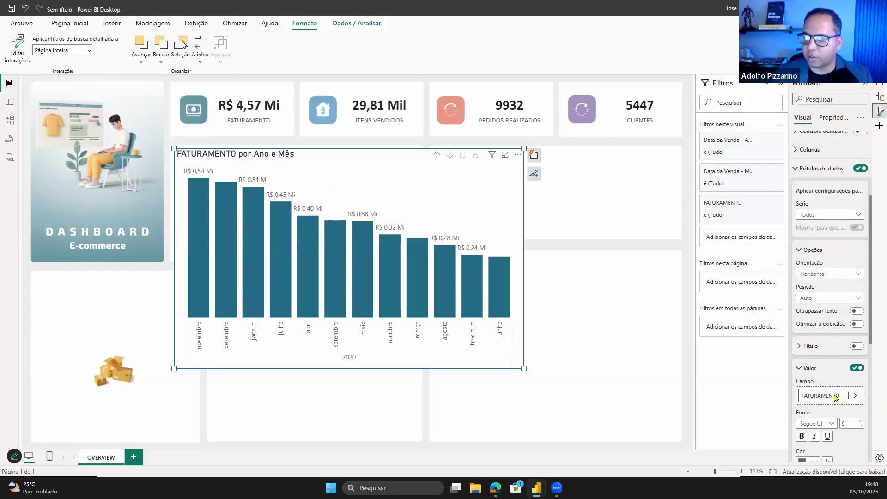
scroll(835, 392, down, 3)
click(836, 389)
click(827, 421)
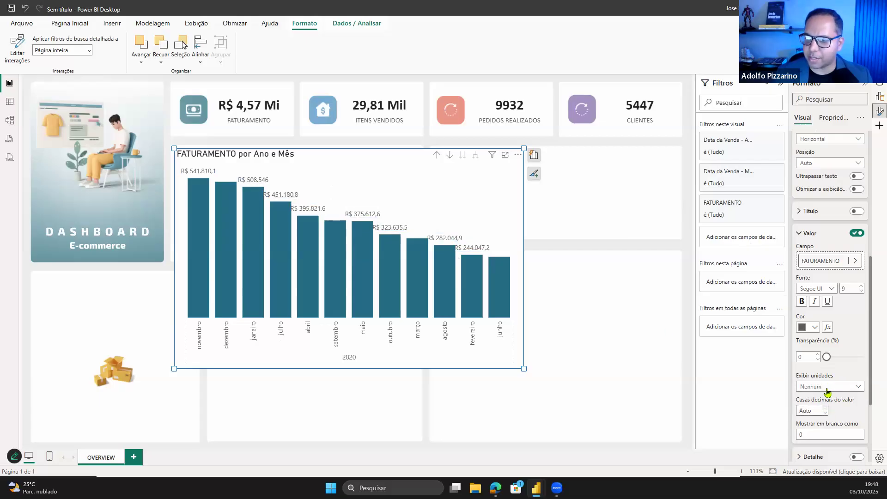
click(830, 390)
click(295, 282)
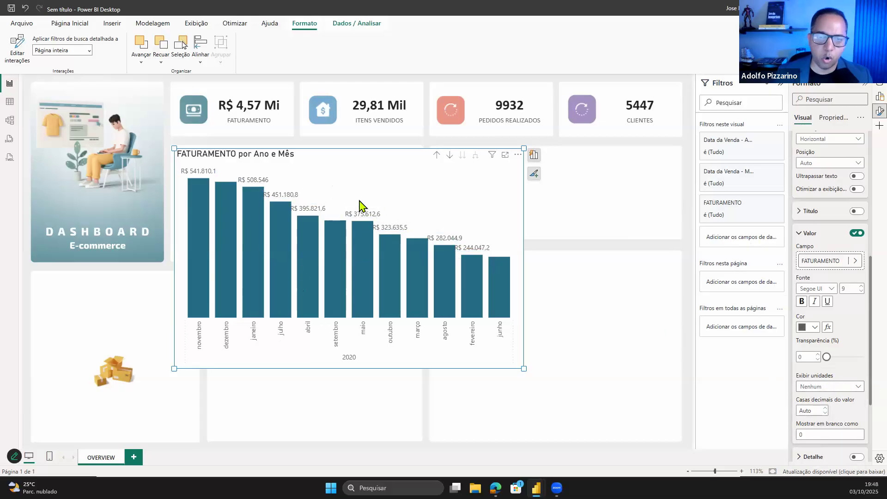
key(ctrl+z)
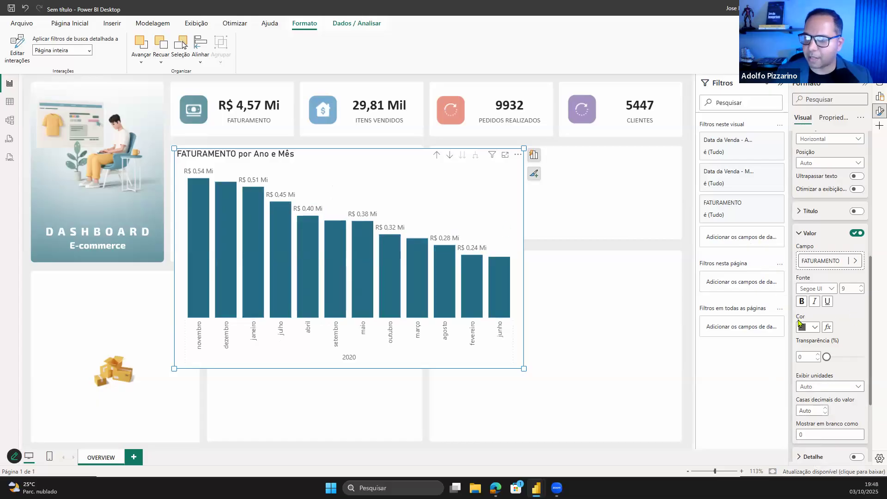
- Format the data label values with 2 decimal places, Calibri font and size 8
scroll(813, 318, down, 2)
text(2)
click(864, 233)
click(808, 196)
click(822, 241)
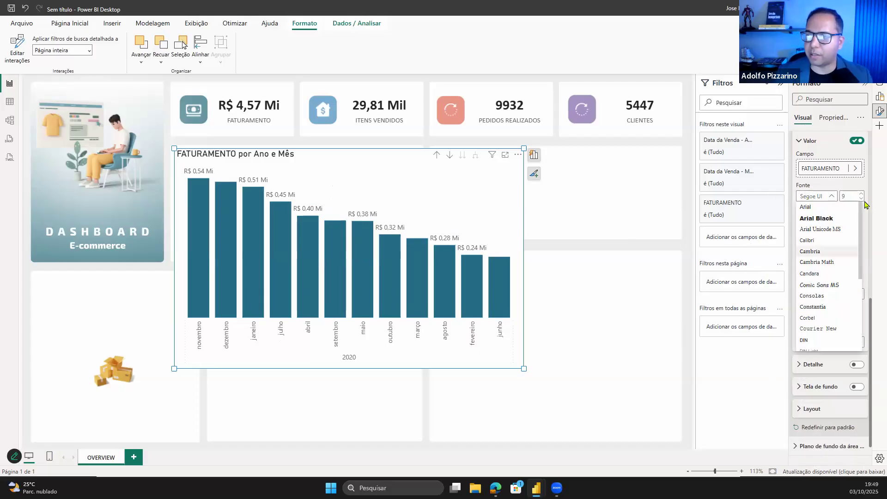
click(861, 199)
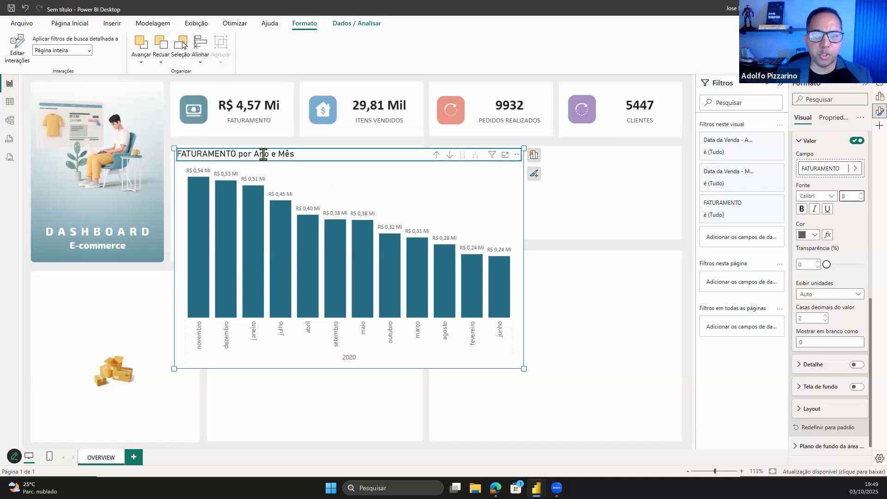
- Replace the revenue chart's title text with FATURAMENTO AO LONGO DO TEMPO
click(263, 155)
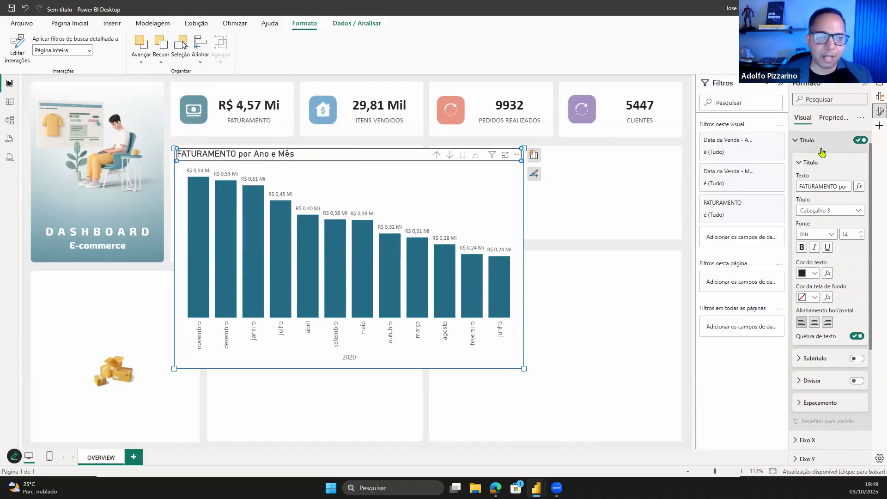
click(815, 183)
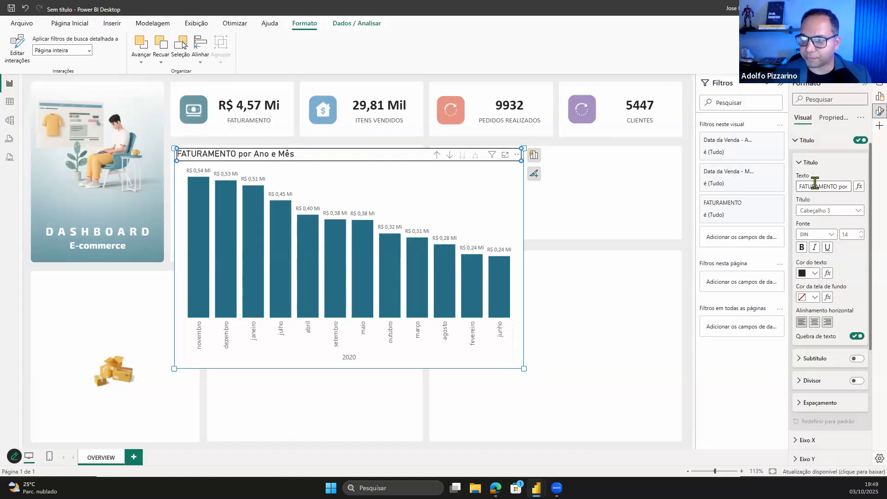
key(ctrl+a)
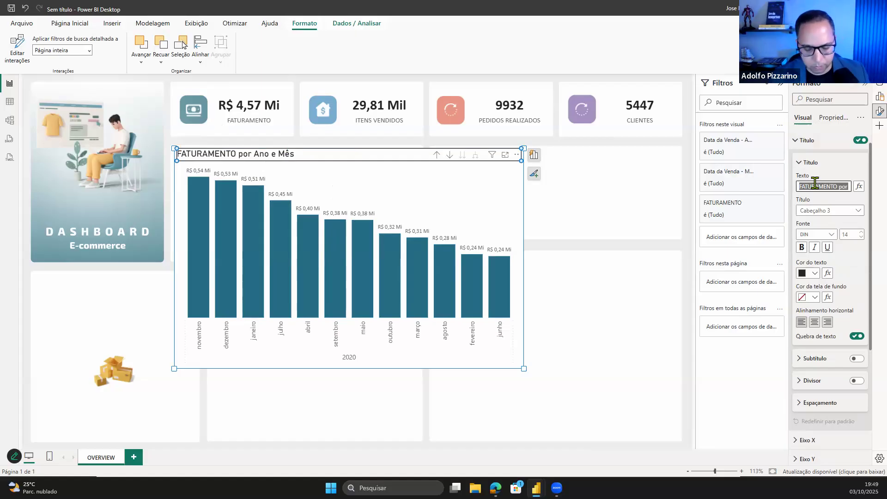
text(fATUR)
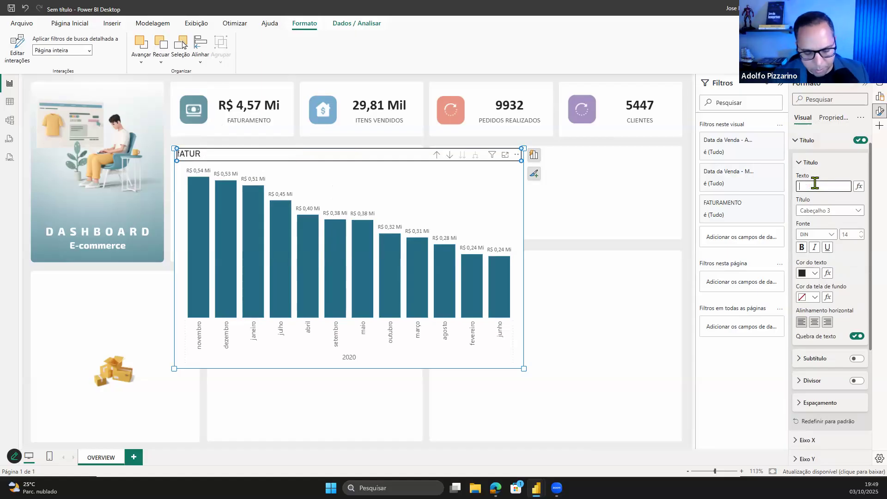
text(f)
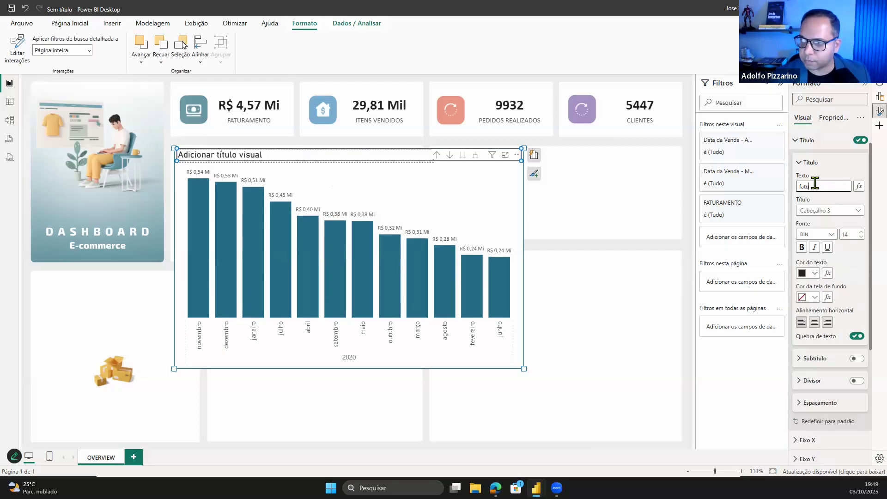
text(atu)
key(BackSpace)
text(F)
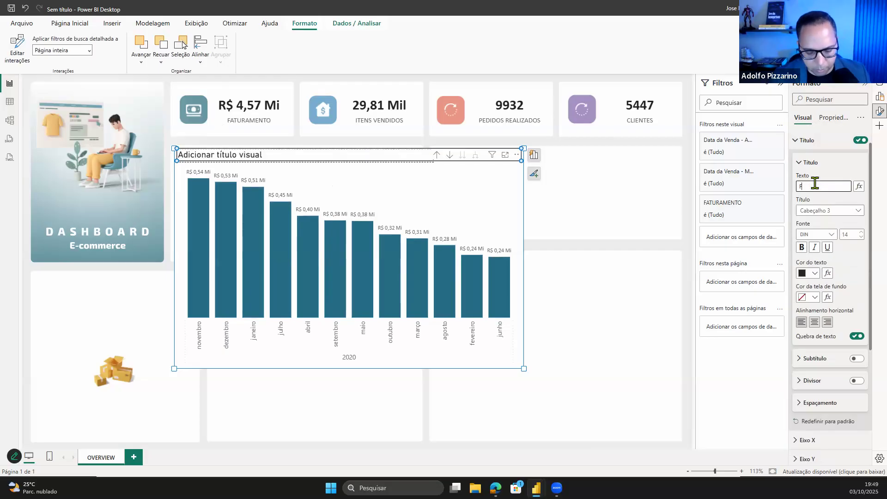
text(ATURAMENTO)
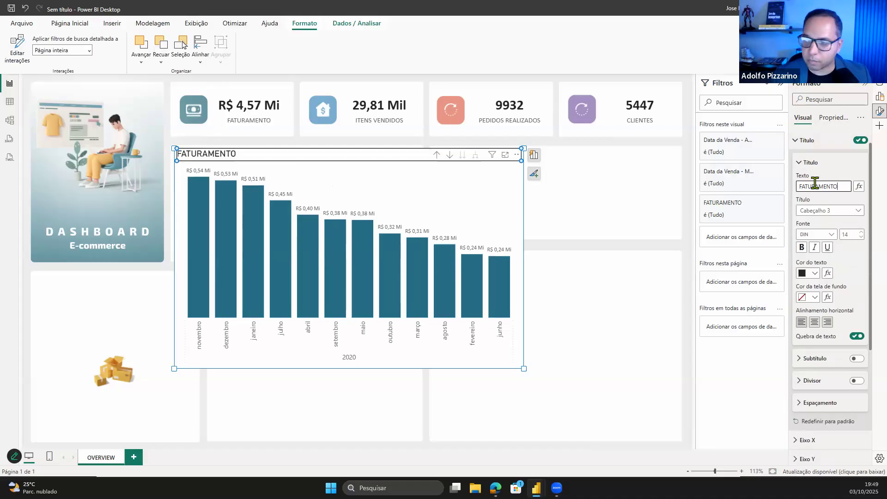
text( AO LONGO DO TEMPO)
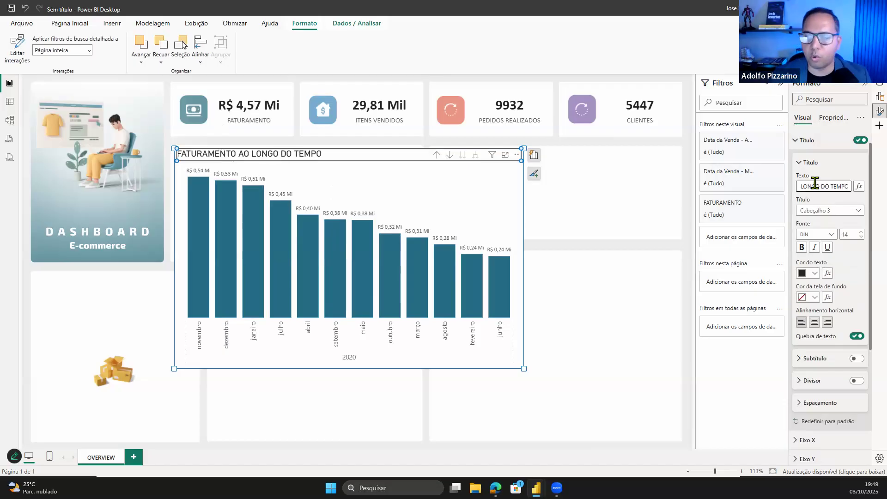
- Set the revenue chart's title font to Calibri, size 10
click(826, 236)
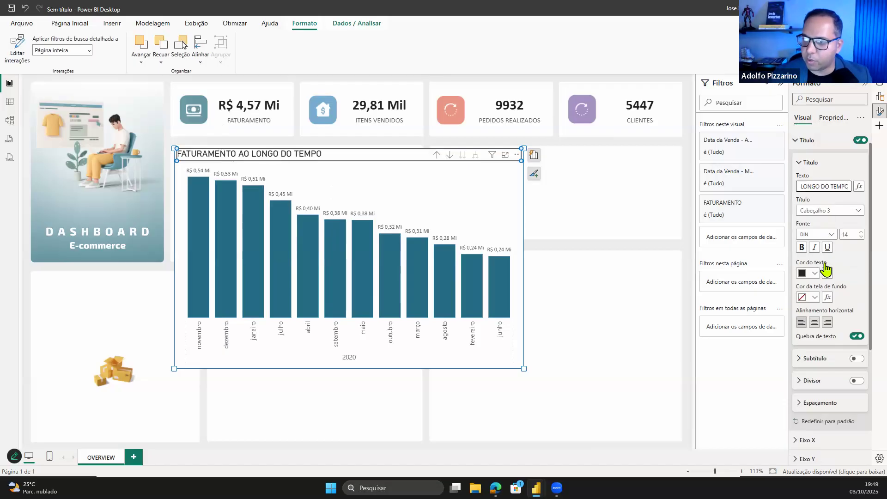
click(817, 279)
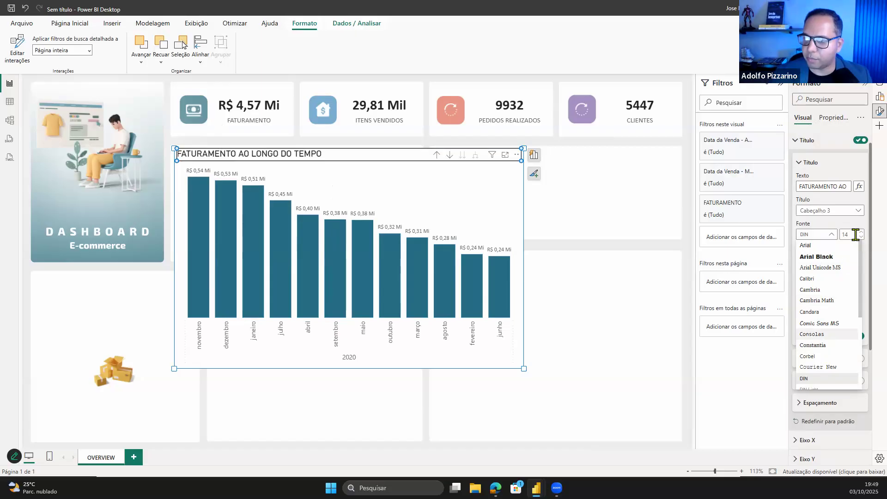
text(10)
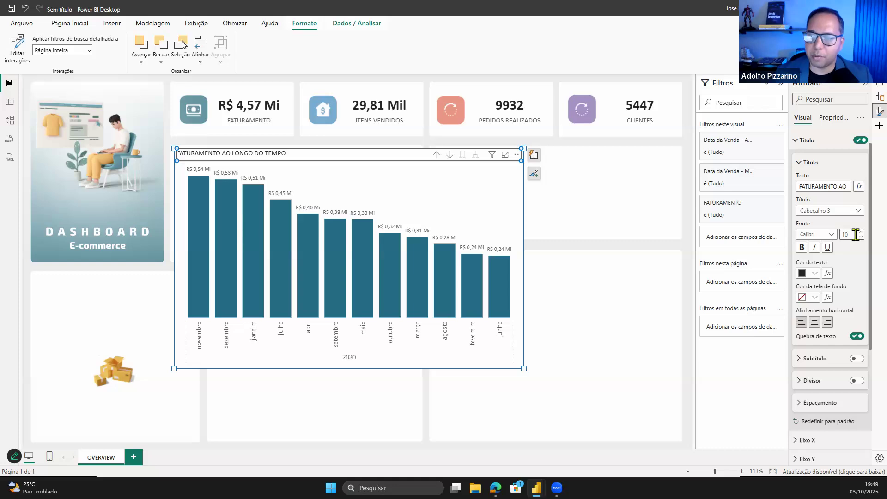
- Turn on the revenue chart's subtitle and set its text to POR ITENS VENDIDOS
click(856, 359)
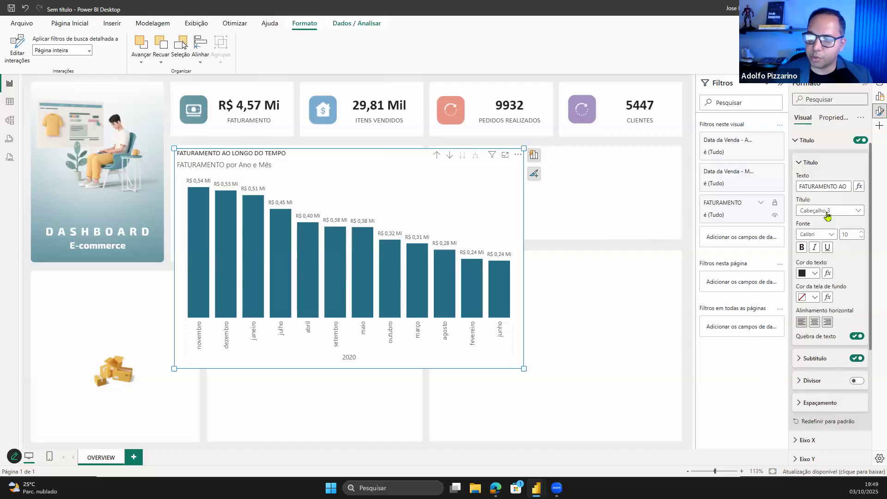
click(823, 362)
triple_click(826, 381)
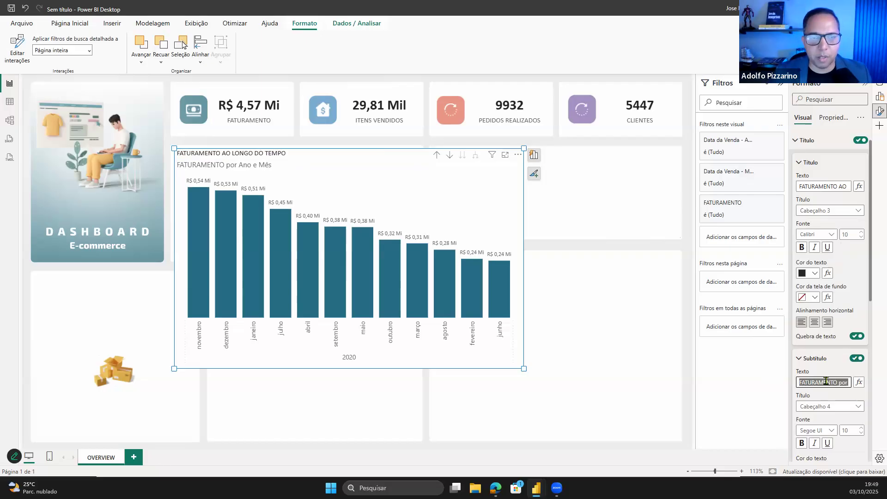
key(BackSpace)
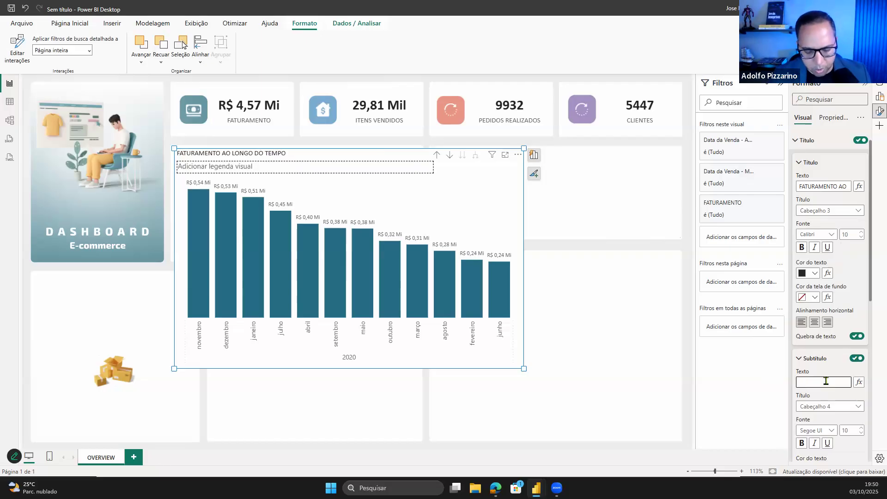
text(POR VEN)
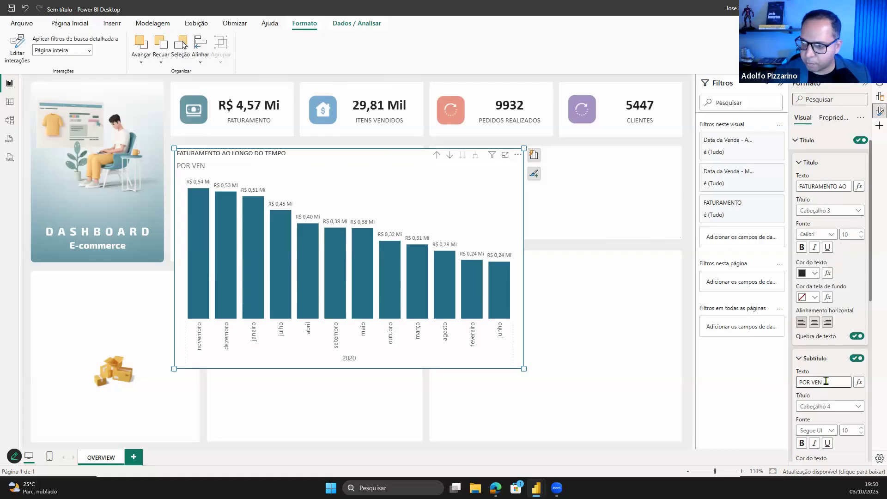
key(BackSpace)
key(BackSpace)
key(BackSpace)
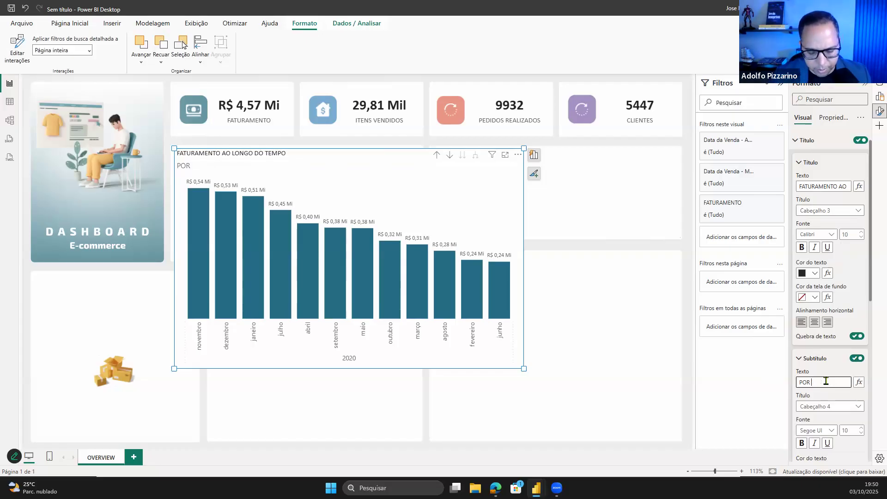
text(ITENS VENDIDOS)
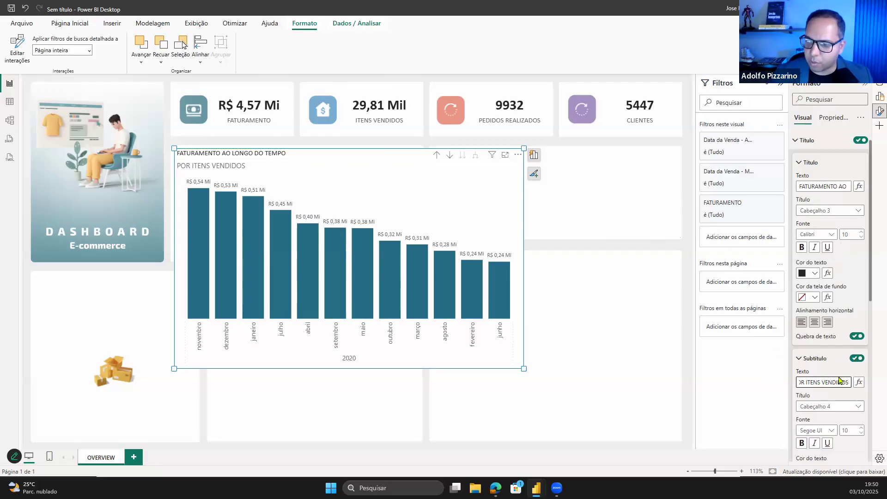
- Set the revenue chart's subtitle font to Calibri, size 8
scroll(811, 338, down, 2)
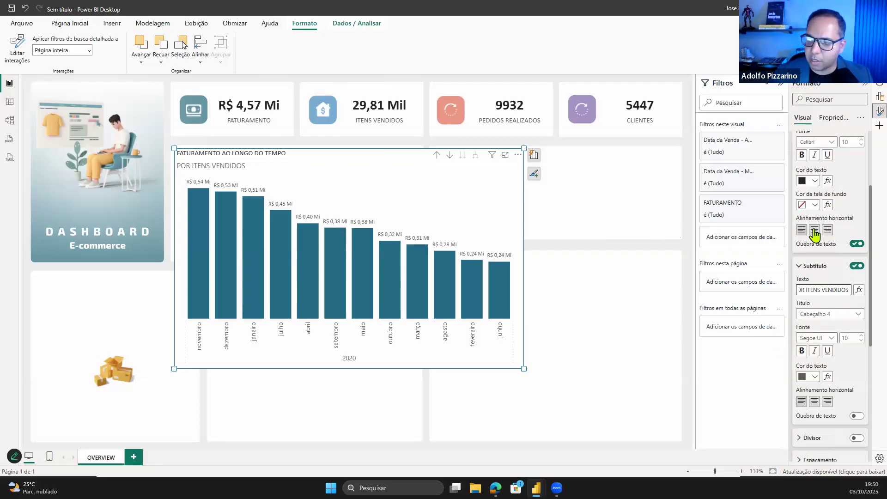
click(817, 338)
click(813, 221)
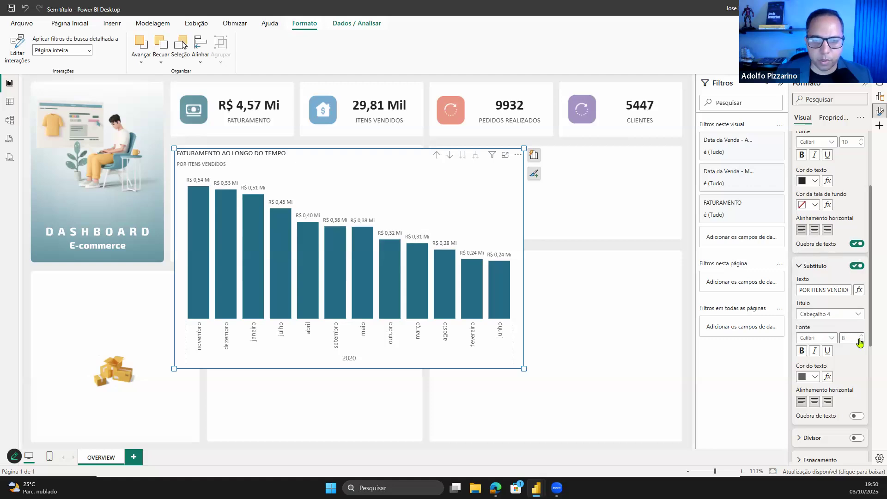
- Set the revenue chart's X-axis label font to Calibri and reduce its size
click(390, 335)
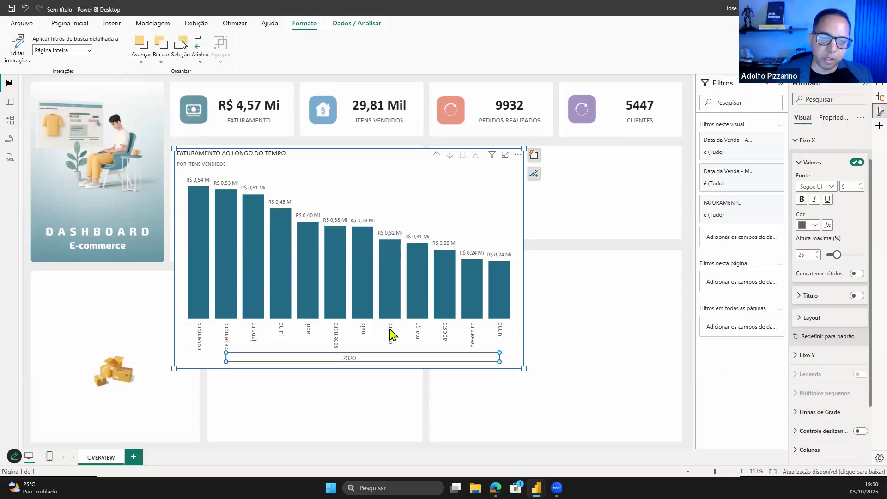
click(607, 322)
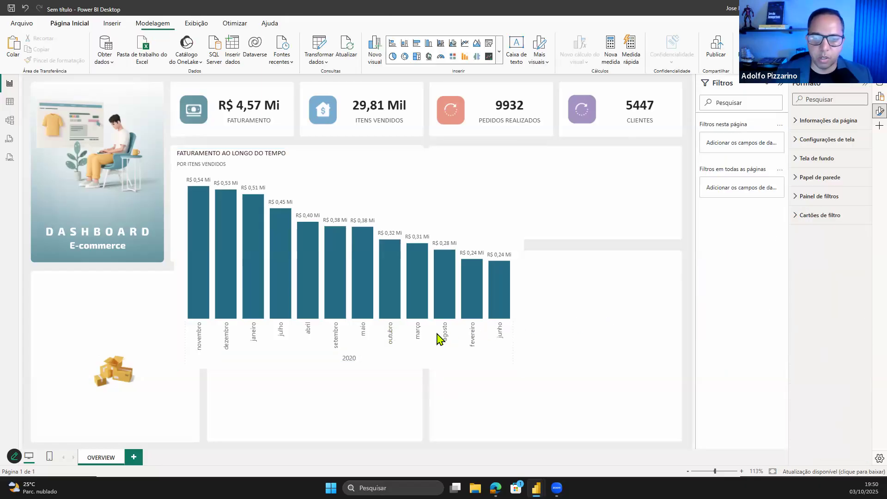
click(447, 339)
click(447, 339)
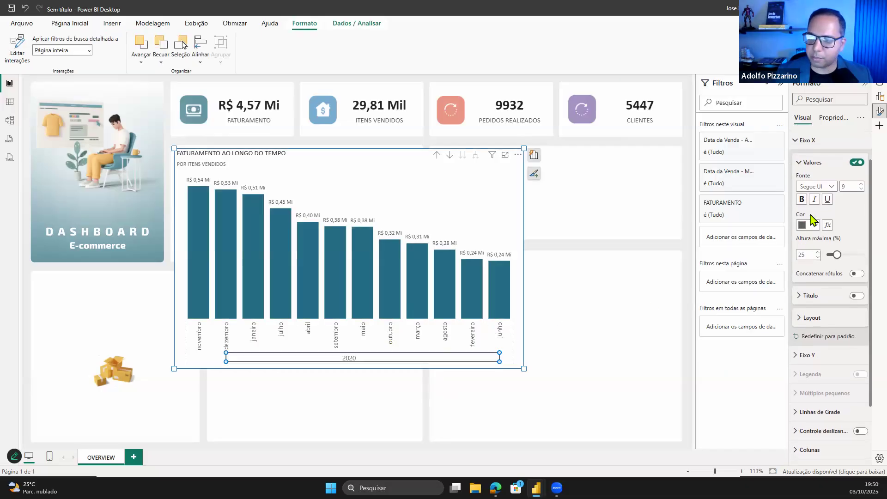
click(830, 189)
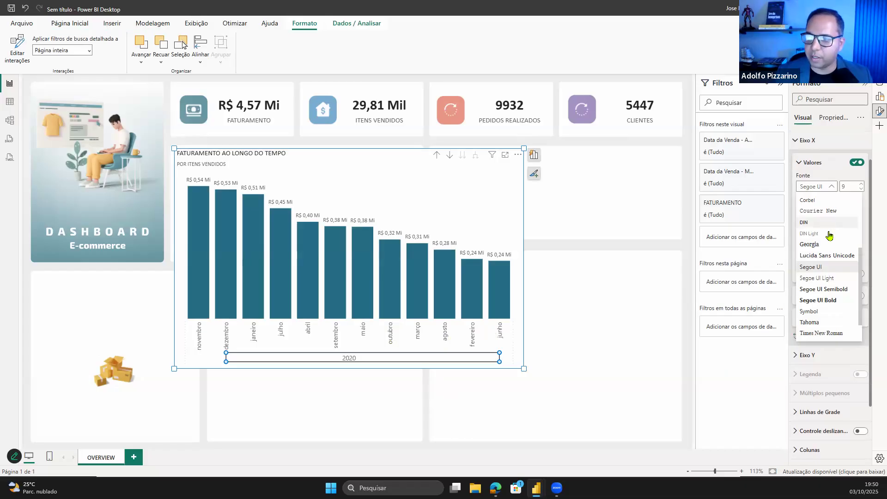
scroll(848, 201, up, 3)
click(808, 231)
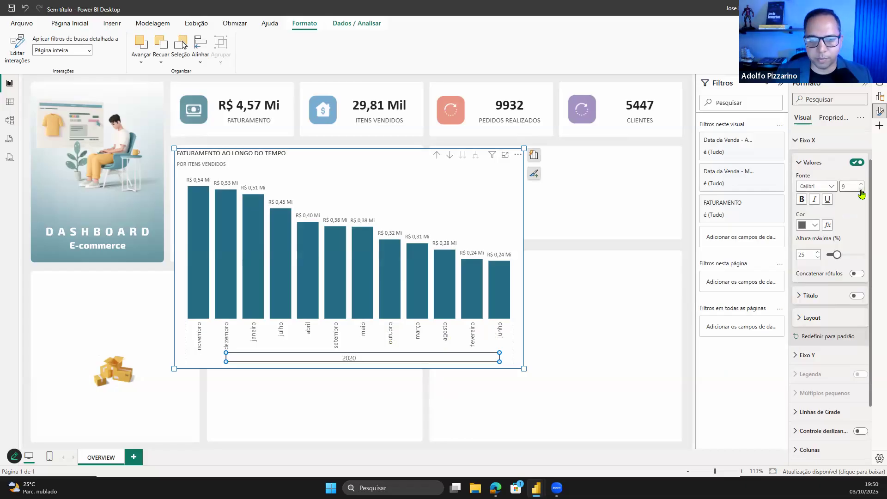
click(396, 447)
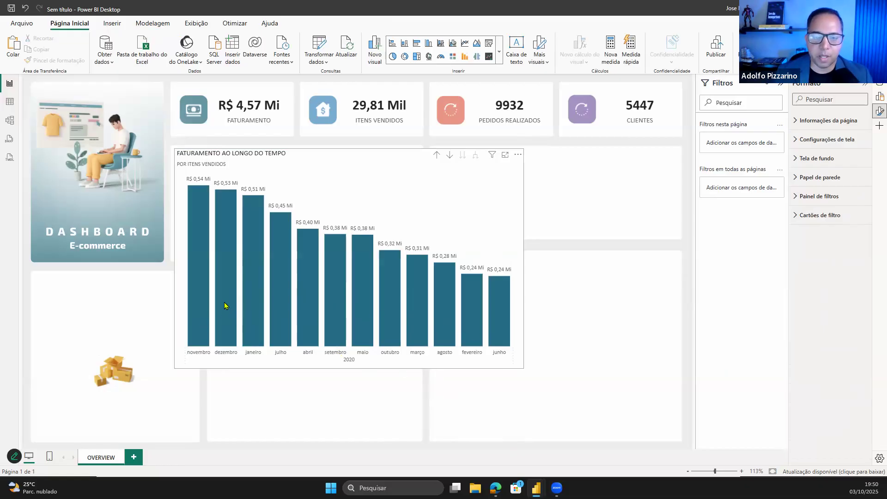
- Sort the revenue chart's axis by Ano Mês in ascending order
mouse_move(225, 305)
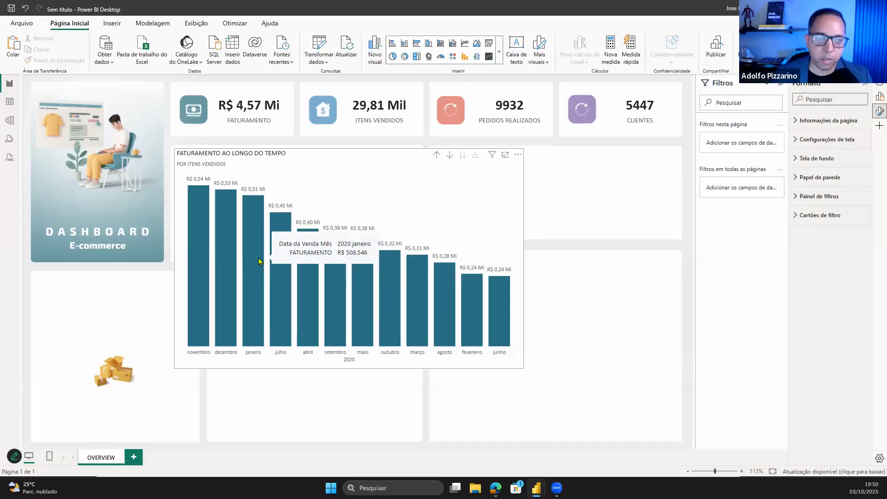
click(518, 154)
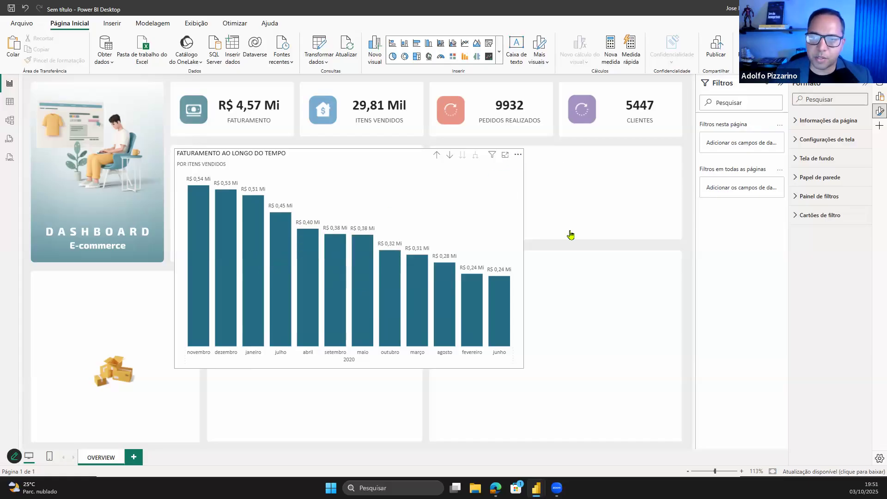
click(453, 185)
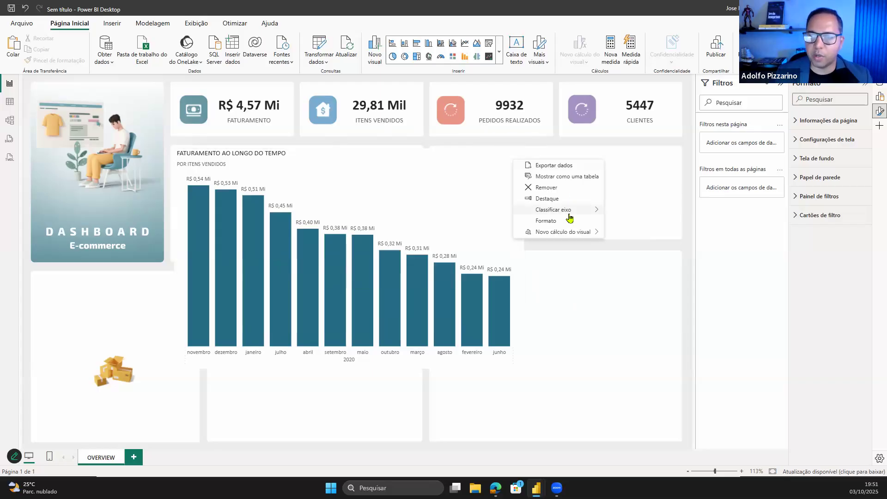
mouse_move(576, 212)
click(659, 221)
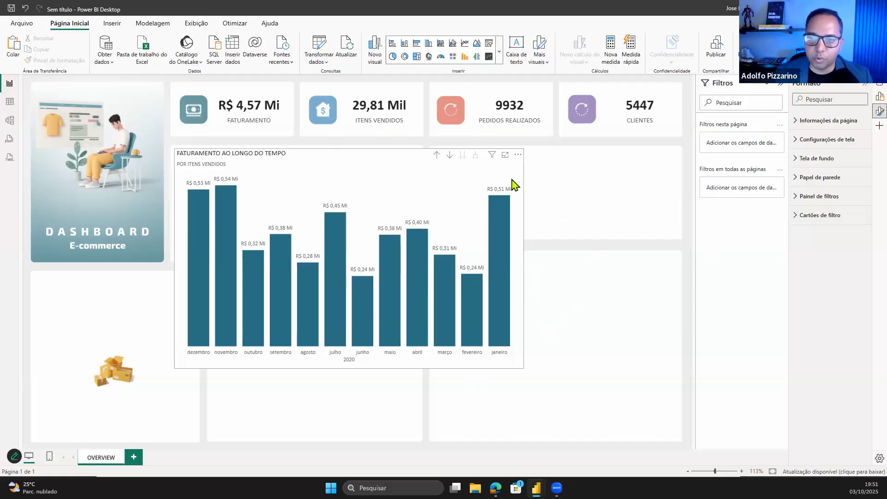
click(517, 155)
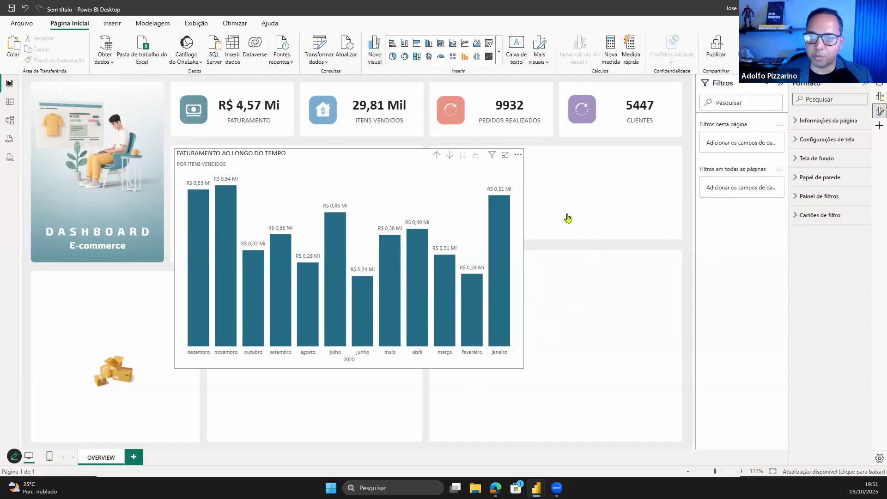
mouse_move(573, 210)
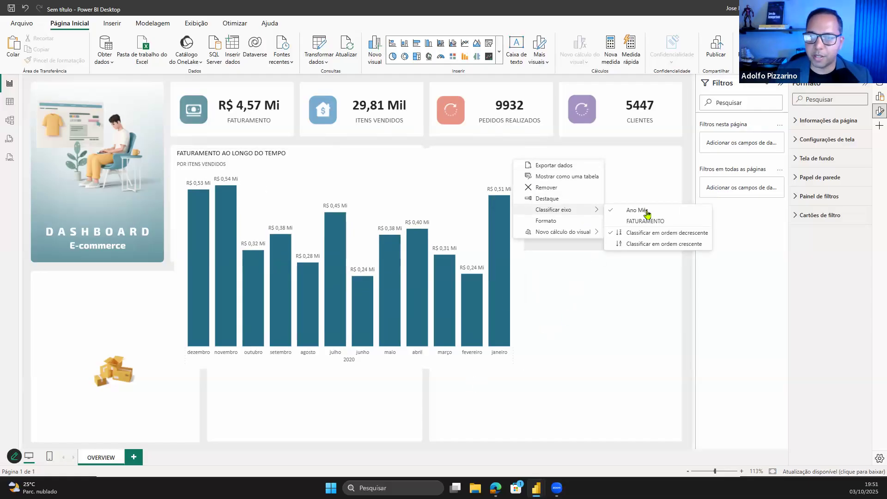
click(673, 247)
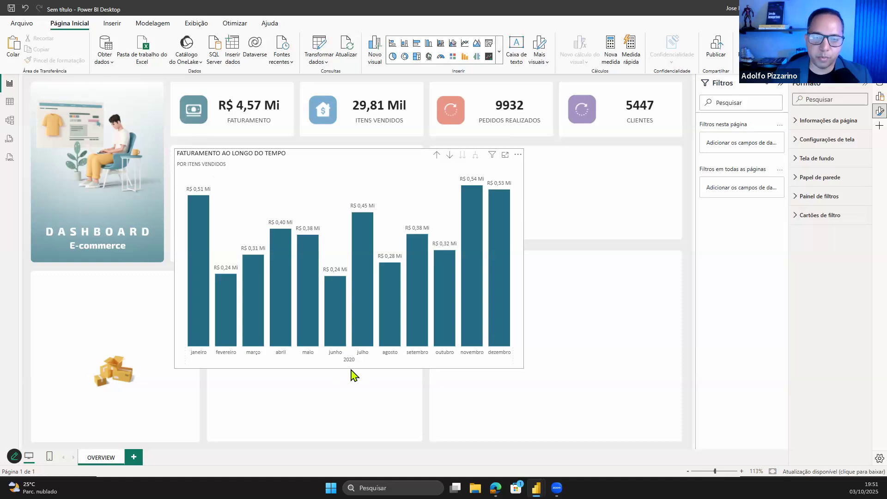
- Turn off the revenue chart's background (Tela de fundo)
click(512, 365)
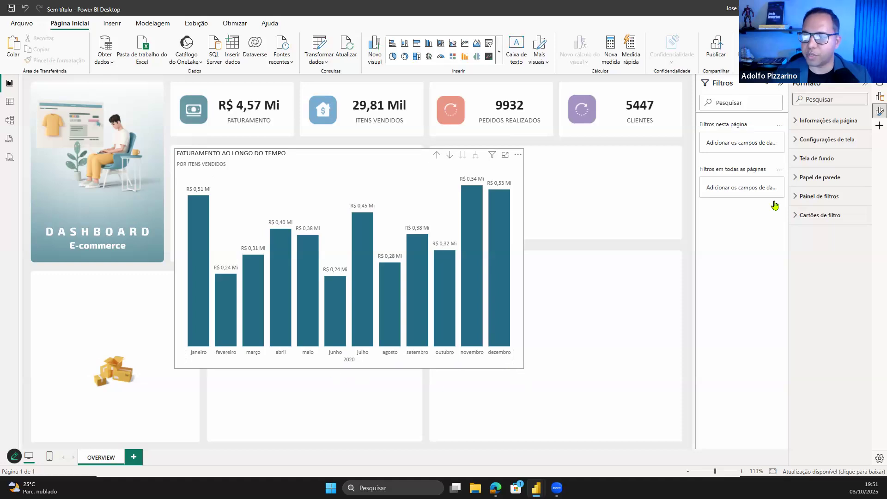
click(825, 185)
click(829, 180)
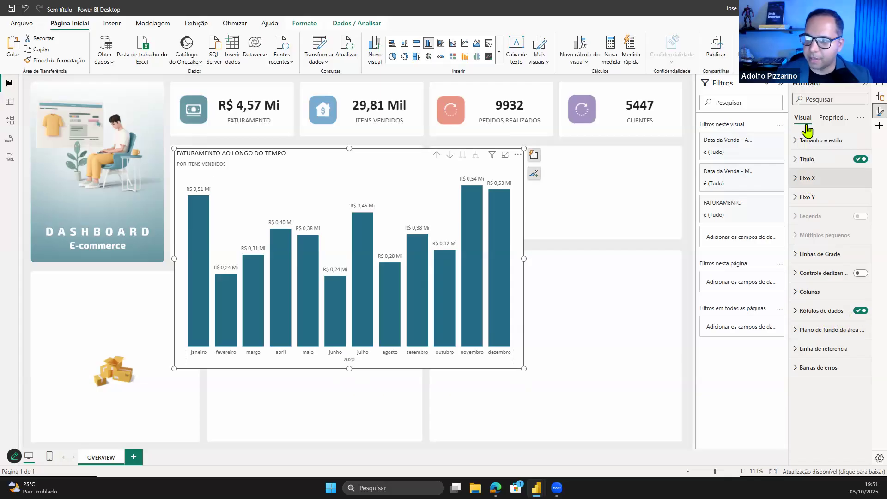
click(855, 316)
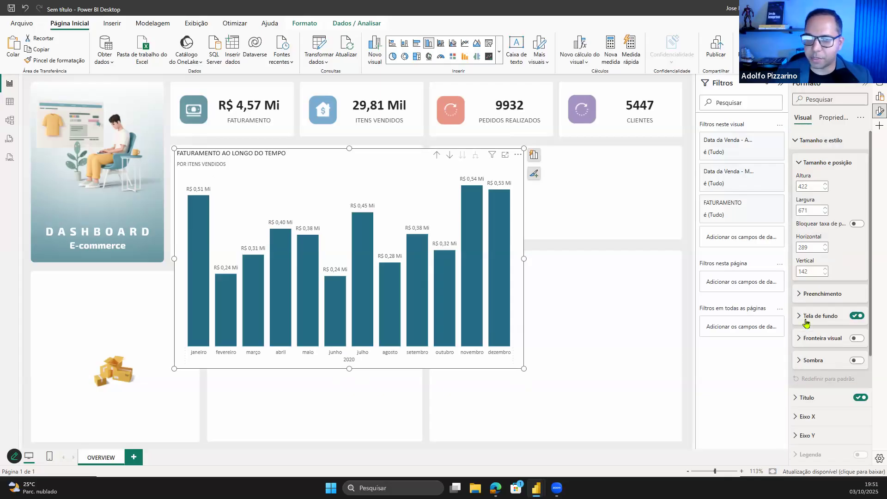
click(522, 366)
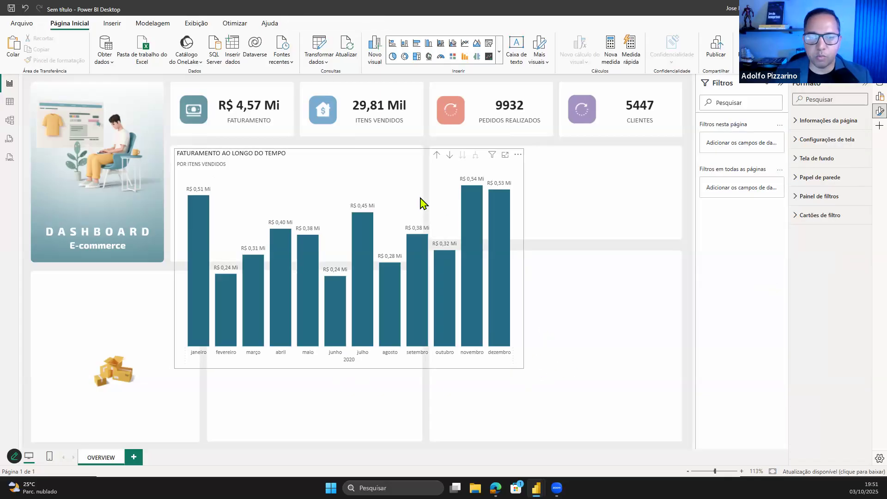
- Shrink the revenue chart to about 468 wide by 207 high so it fits the blank card beneath the FATURAMENTO and ITENS VENDIDOS cards
click(350, 211)
drag(524, 369, 456, 316)
drag(415, 264, 419, 257)
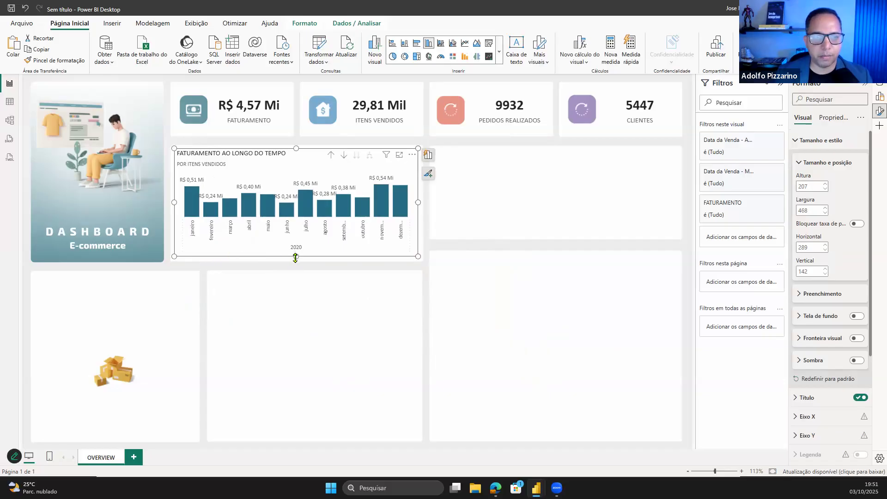
drag(296, 257, 296, 257)
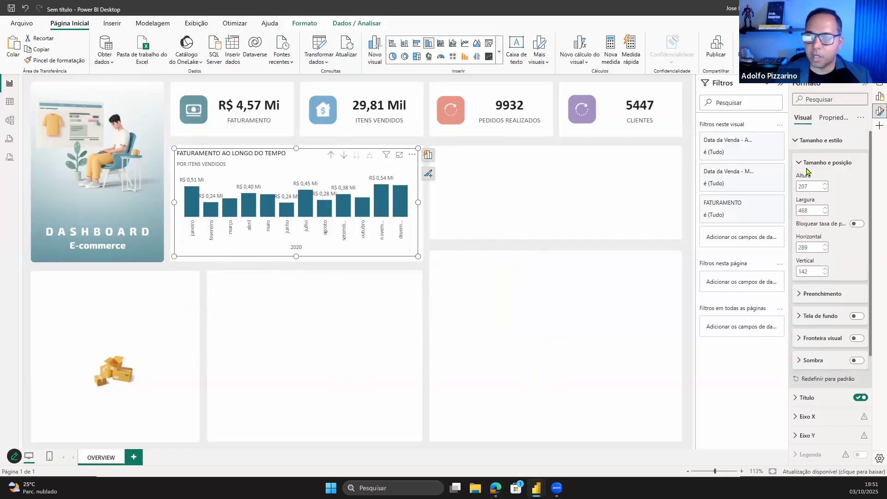
- Set the revenue chart's title font size to 8 and make the title bold
click(821, 141)
click(821, 161)
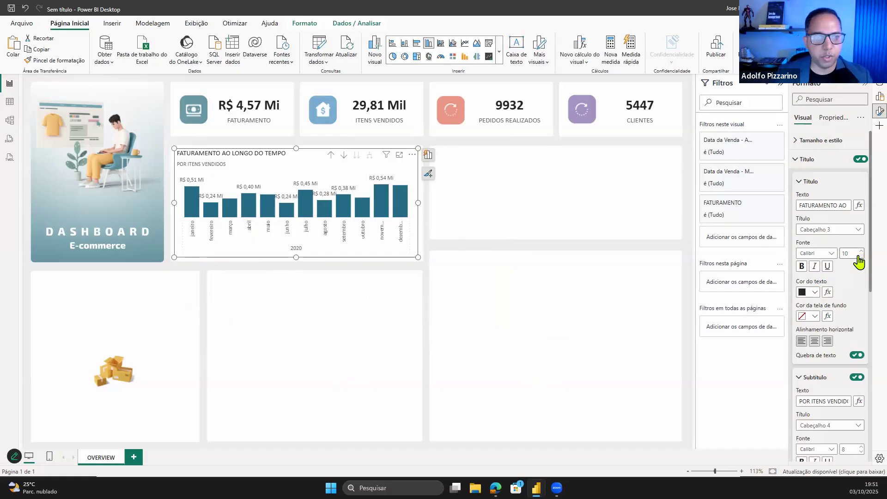
click(861, 255)
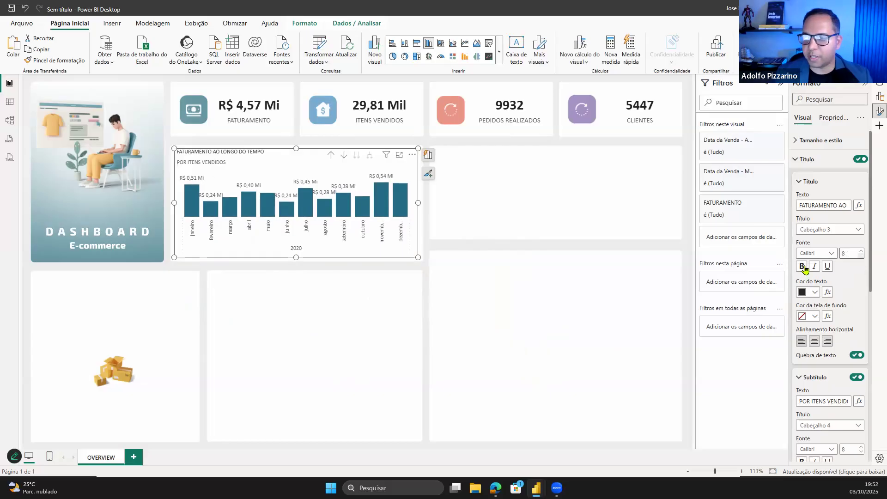
click(549, 233)
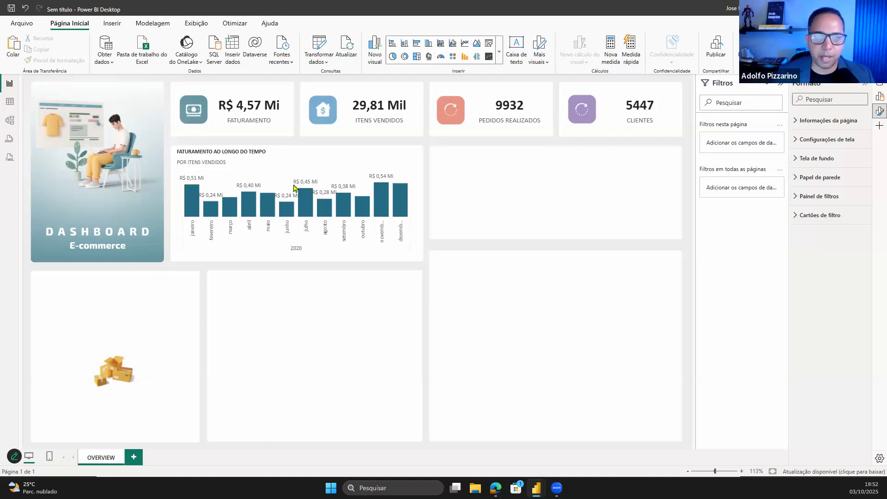
- Turn off the data labels on the revenue chart
mouse_move(404, 200)
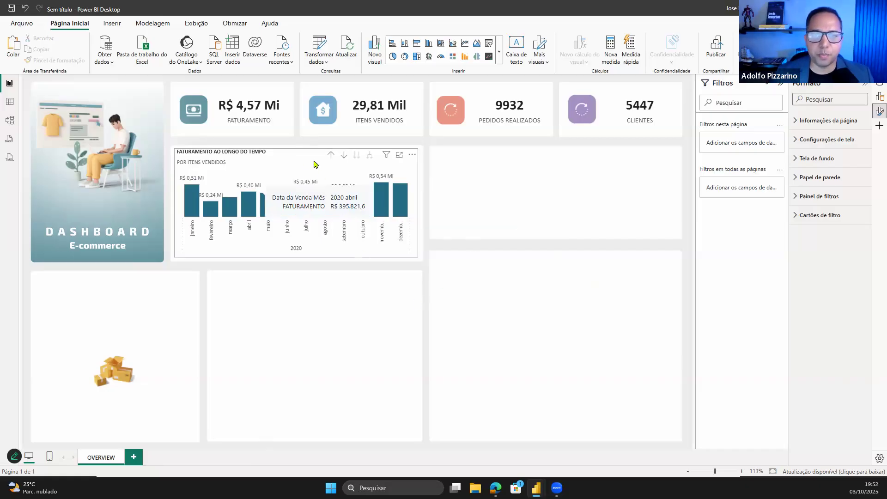
click(369, 168)
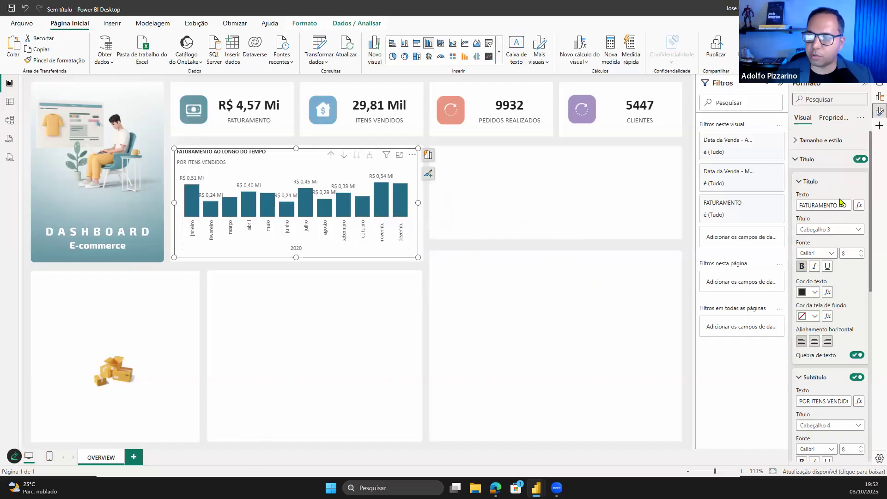
click(813, 158)
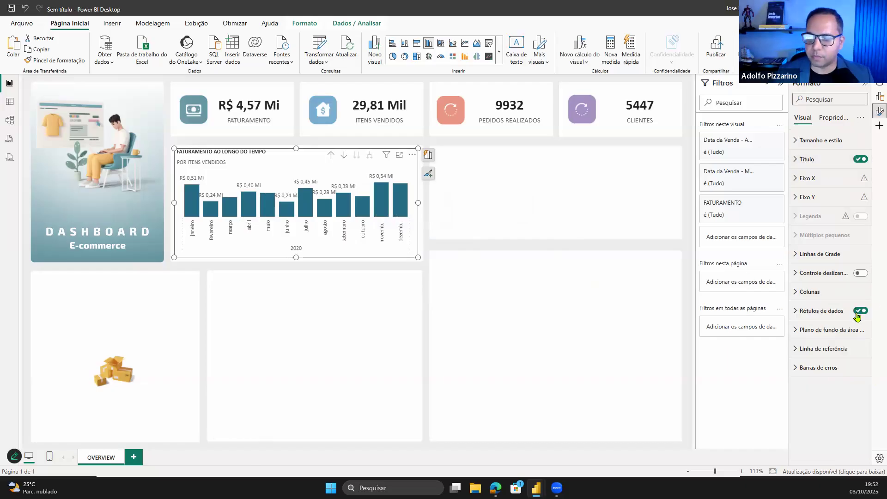
click(857, 314)
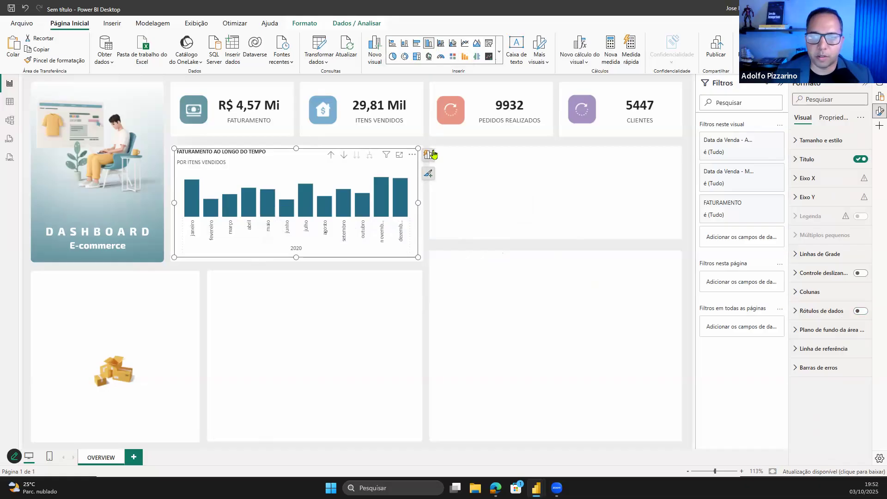
- Convert the revenue chart to a clustered column and line chart with the fVendas measure ITENS VENDIDOS on the line Y axis
click(513, 187)
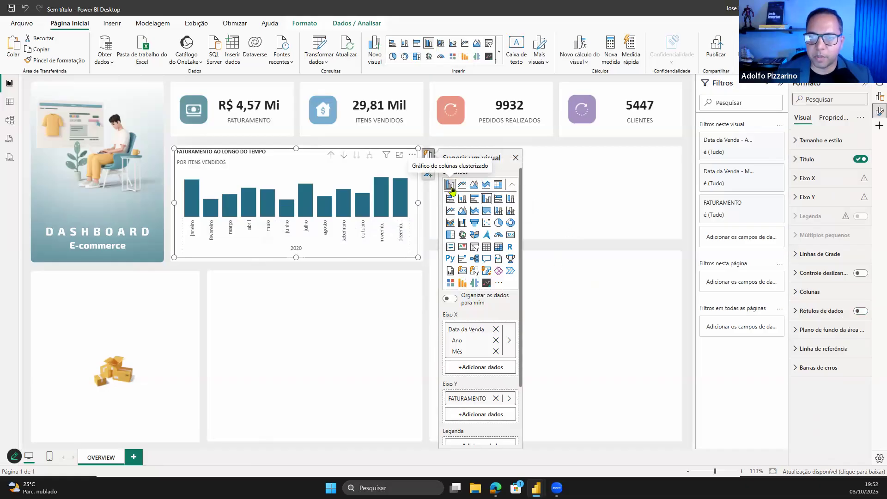
click(513, 211)
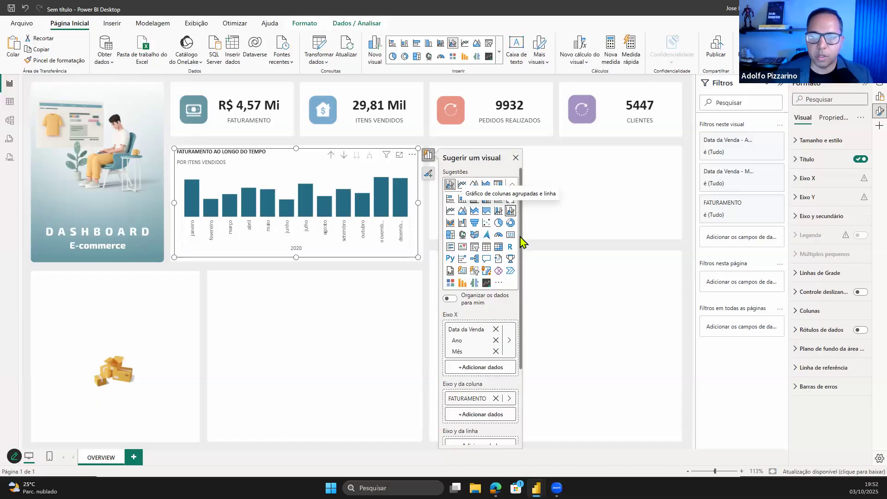
scroll(502, 383, down, 3)
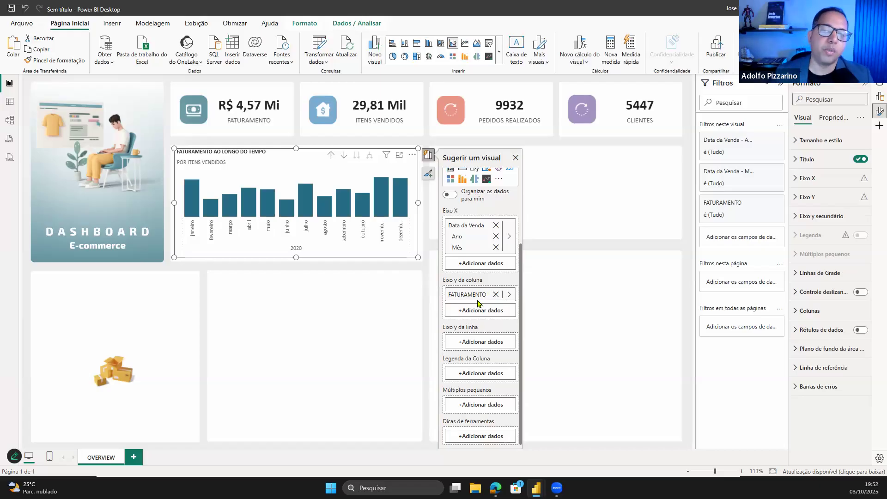
click(469, 344)
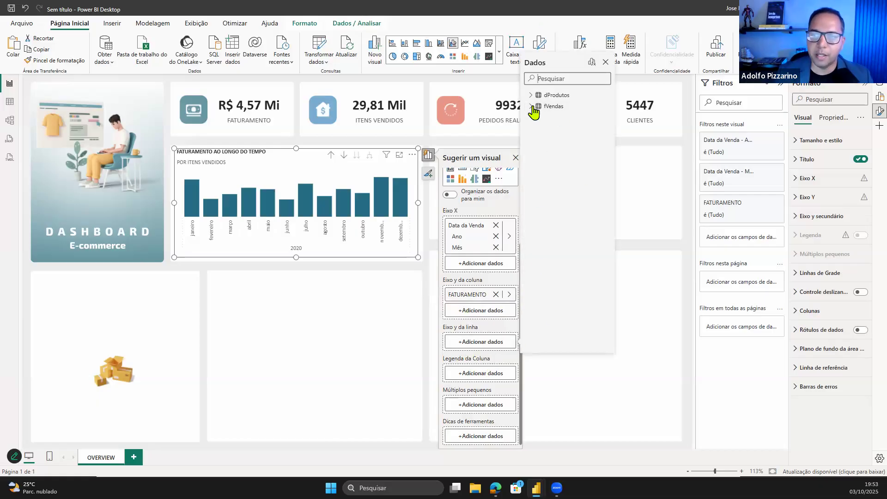
click(556, 107)
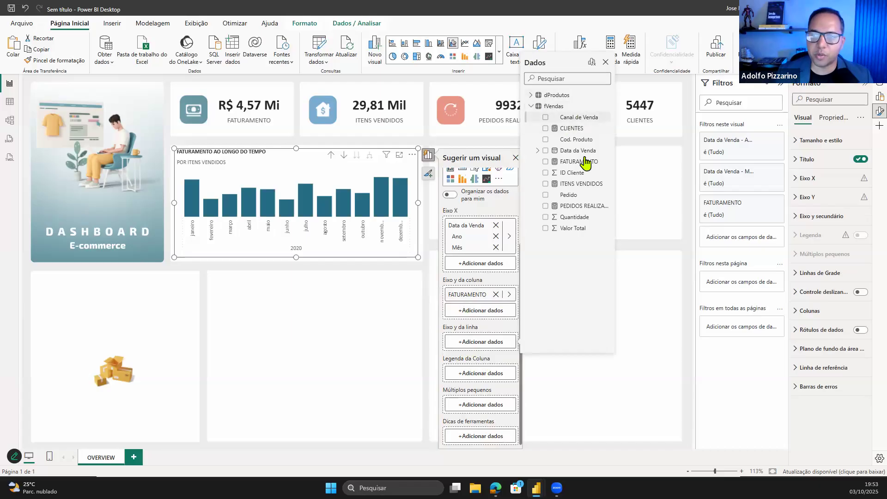
click(597, 184)
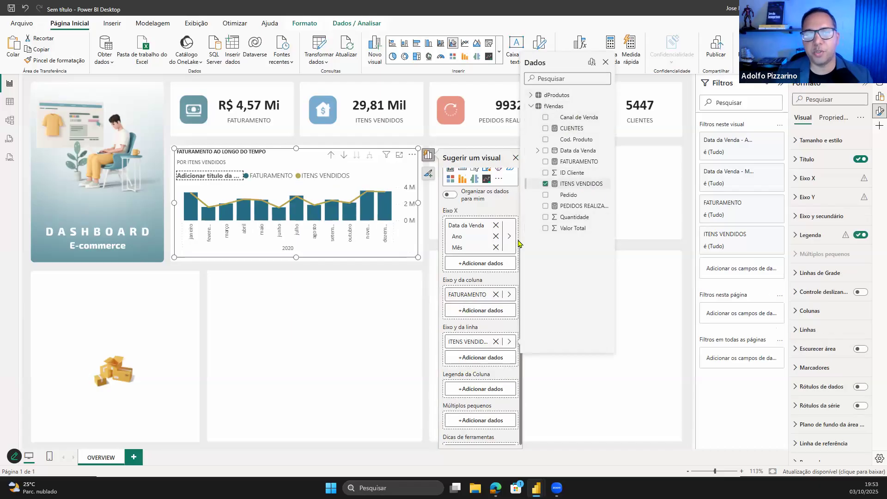
click(347, 337)
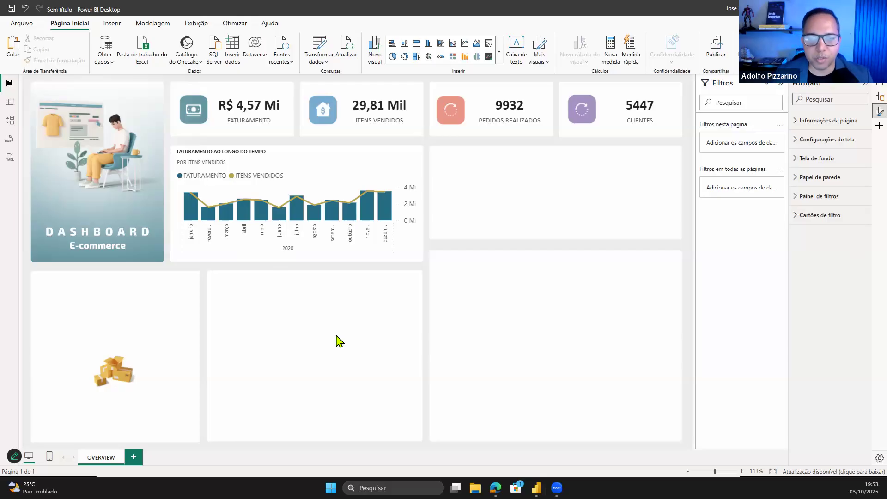
- Turn off the legend of the combined revenue and items-sold chart
click(305, 156)
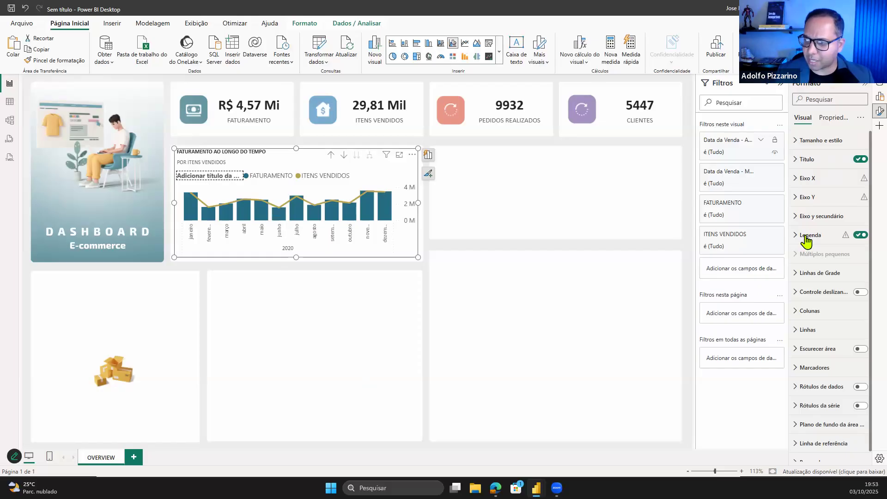
click(857, 235)
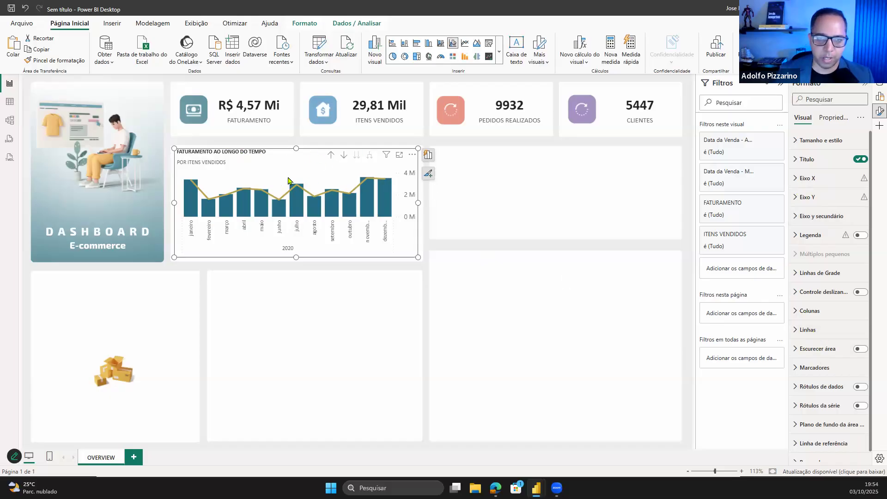
- Set the chart line's width to 2 px and its interpolation type to Etapa
click(815, 334)
scroll(836, 323, down, 3)
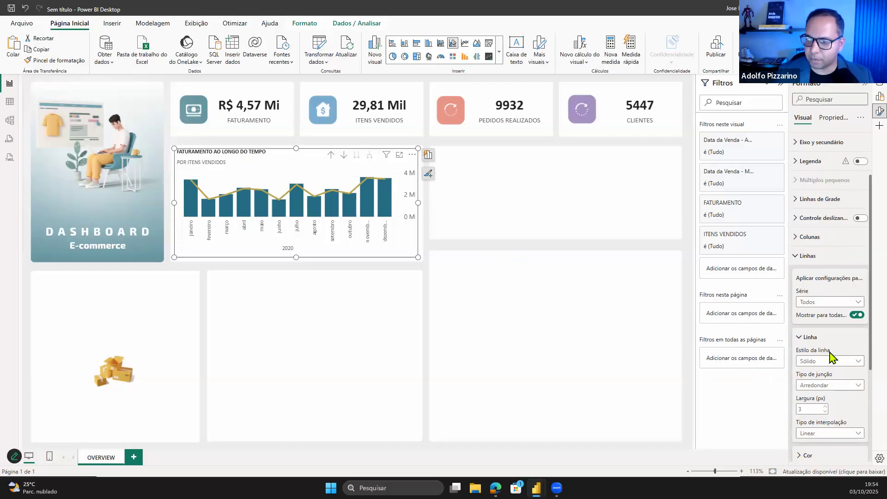
scroll(825, 356, down, 2)
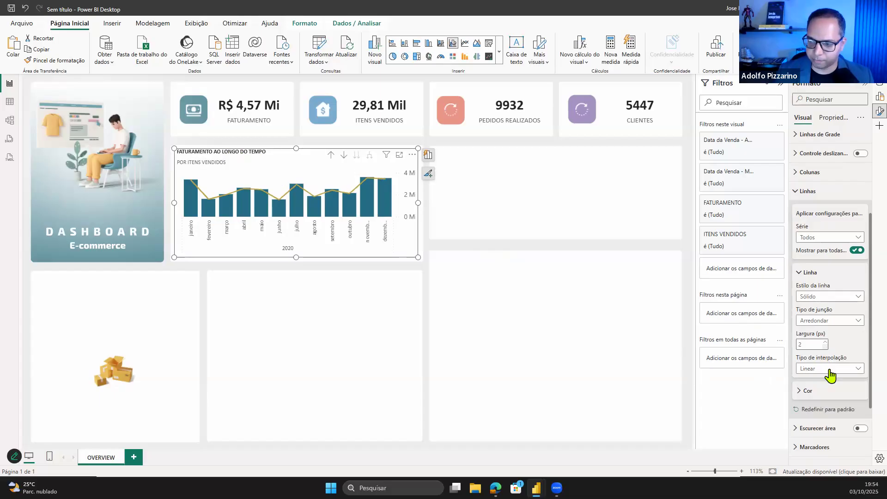
click(827, 368)
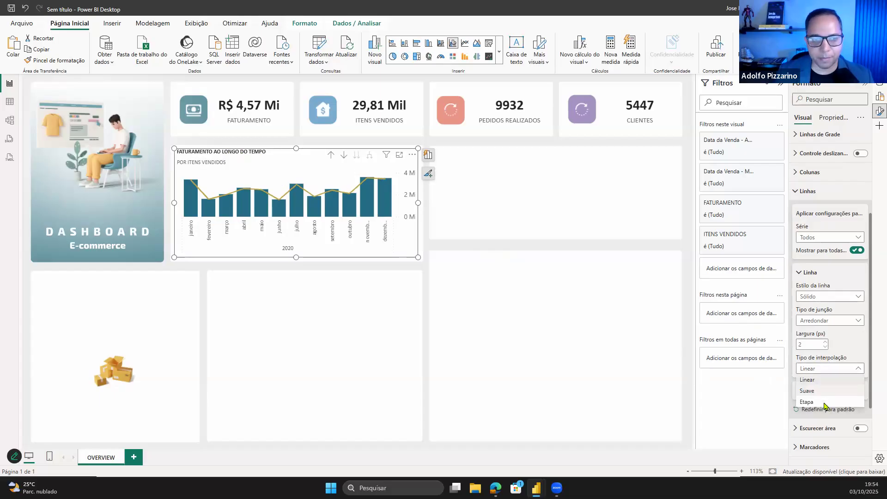
click(826, 402)
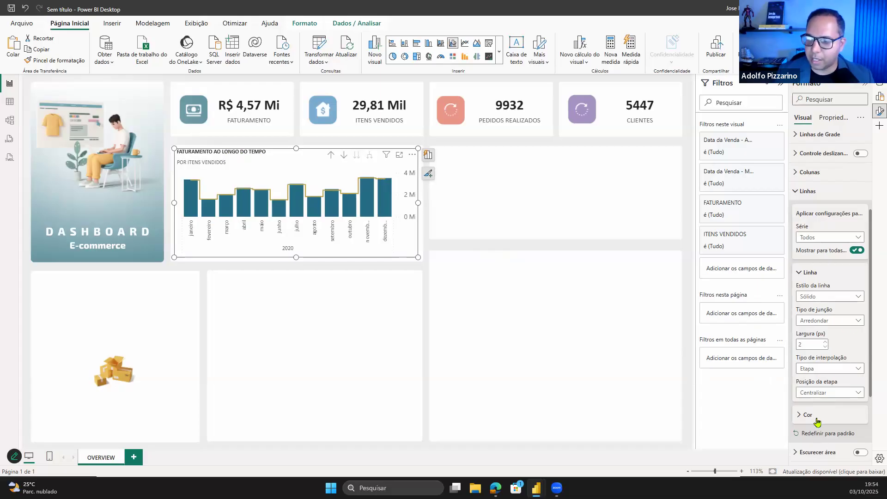
- Change the color of the items-sold line to the second-lightest tint of the theme's teal
click(815, 417)
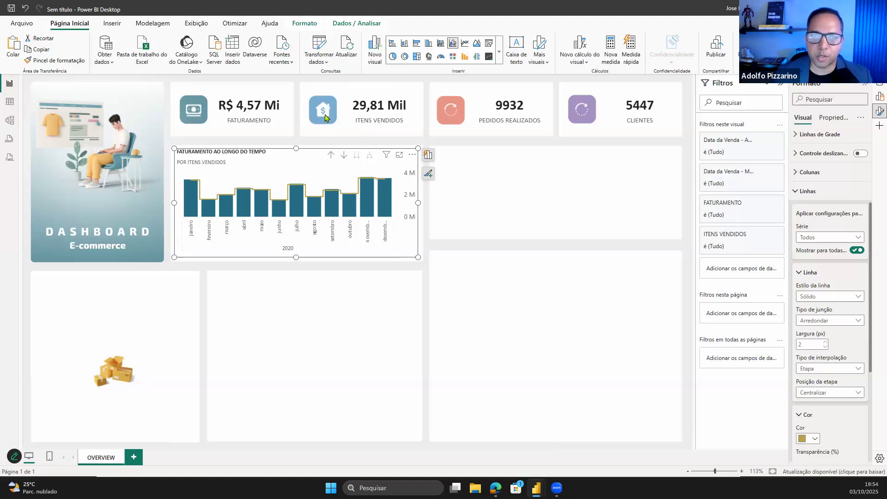
click(813, 438)
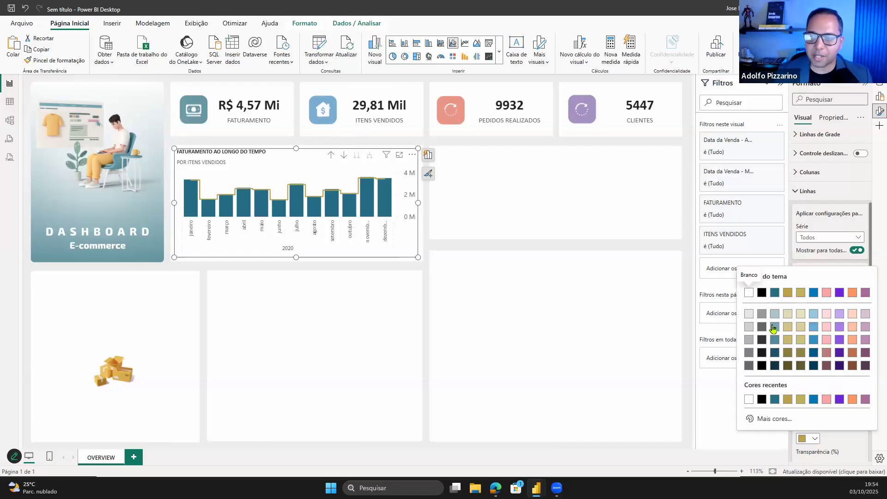
click(775, 326)
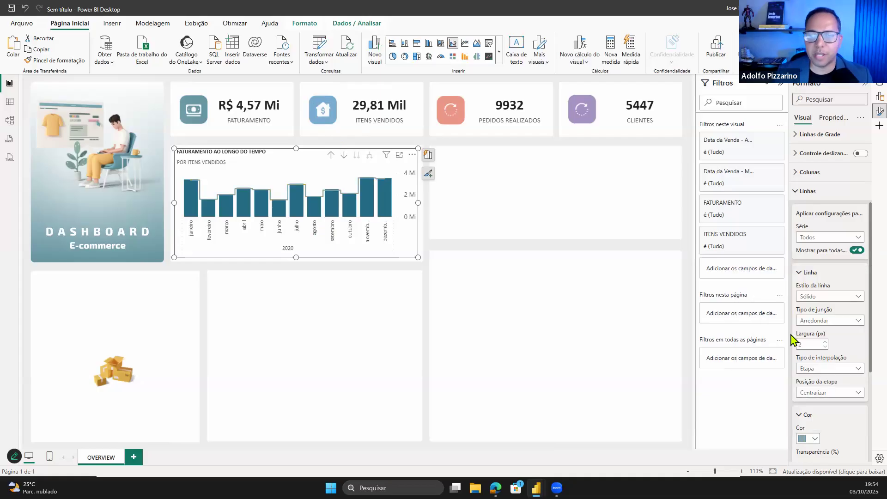
- Change the color of all the chart's columns to the medium teal tint, one shade lighter than the base theme teal
click(814, 191)
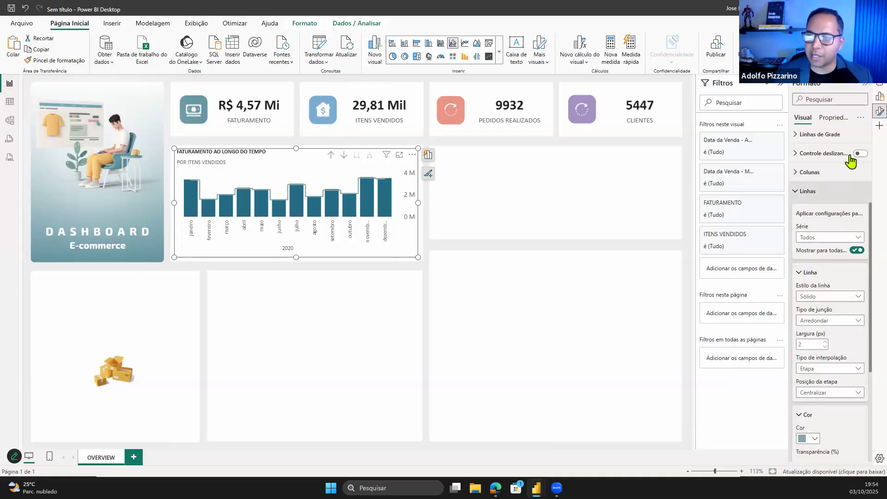
click(815, 357)
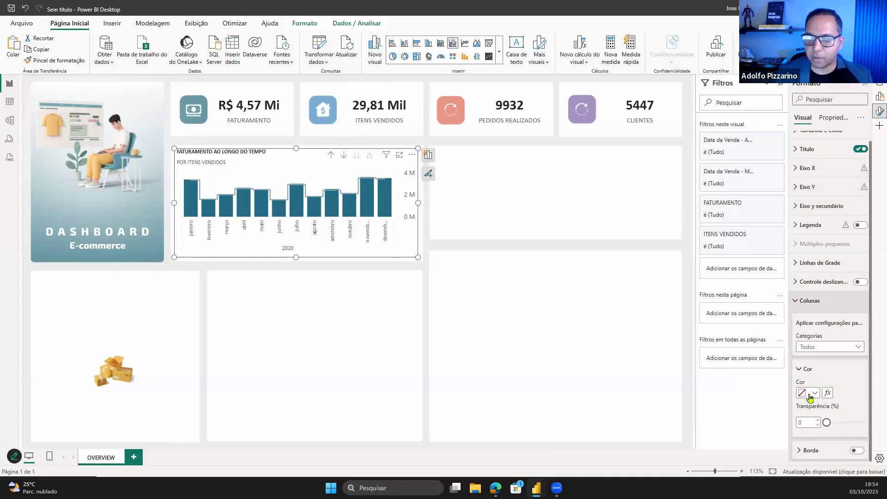
click(808, 392)
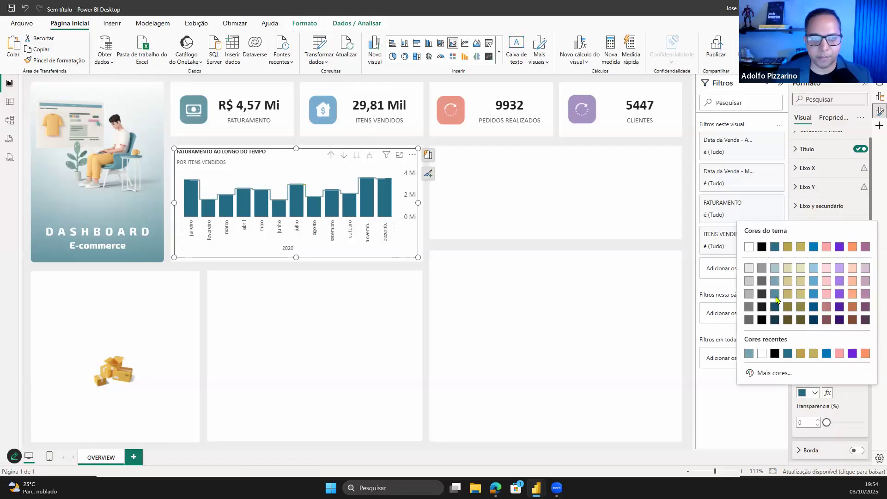
click(775, 296)
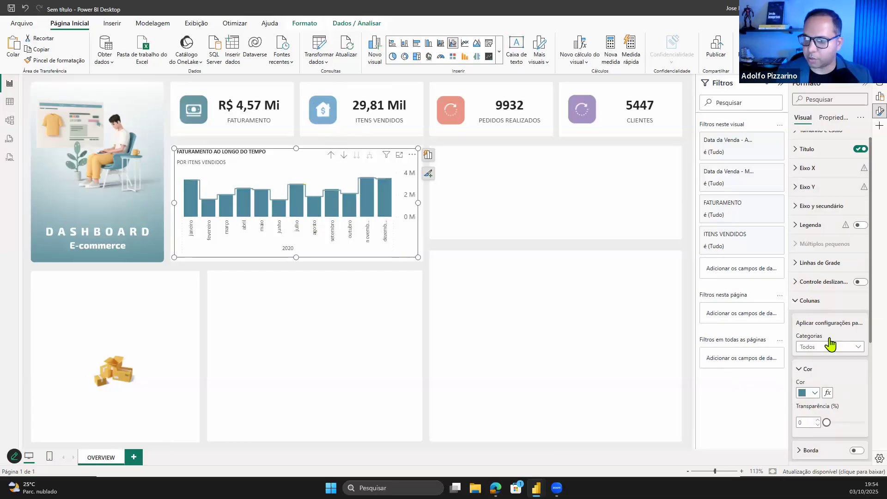
- Recolor the items-sold line in light blue #99c9e2 (theme color 4, 60% lighter)
click(809, 300)
click(808, 319)
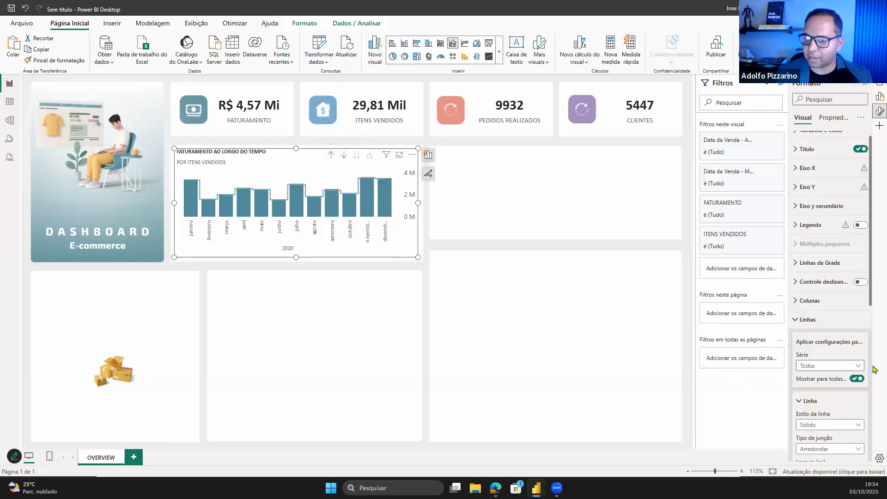
scroll(813, 342, down, 2)
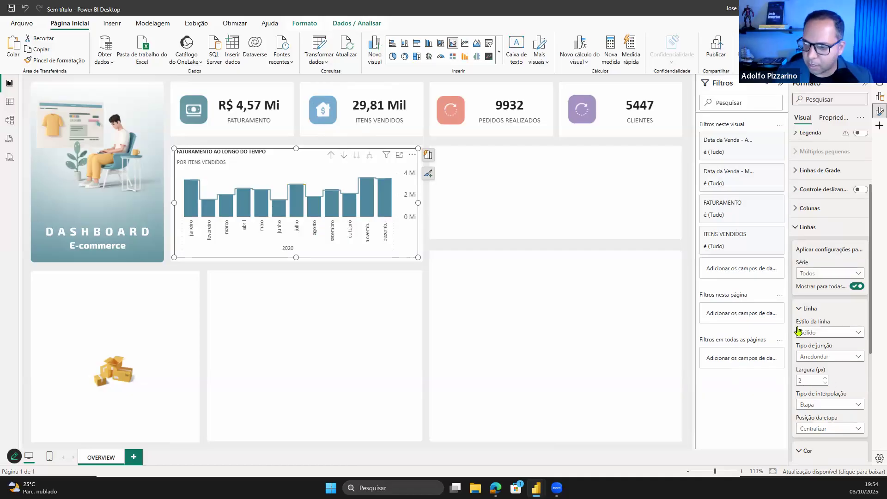
scroll(818, 434, down, 1)
click(805, 429)
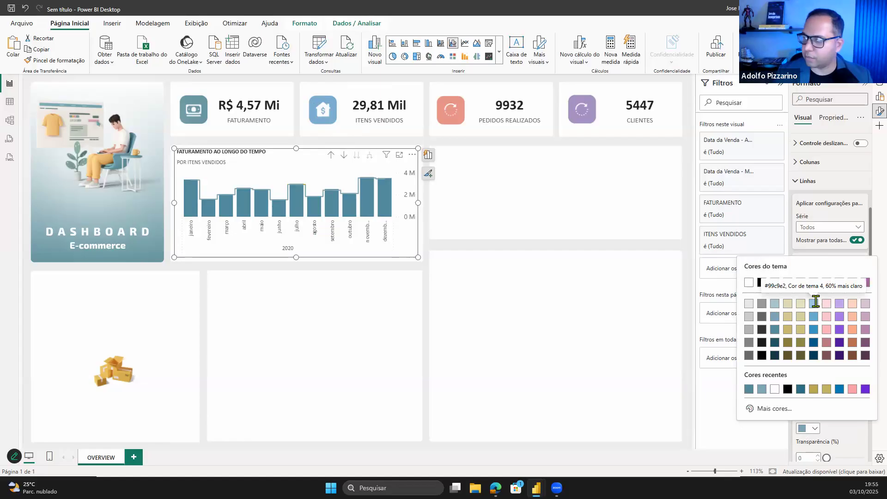
click(815, 301)
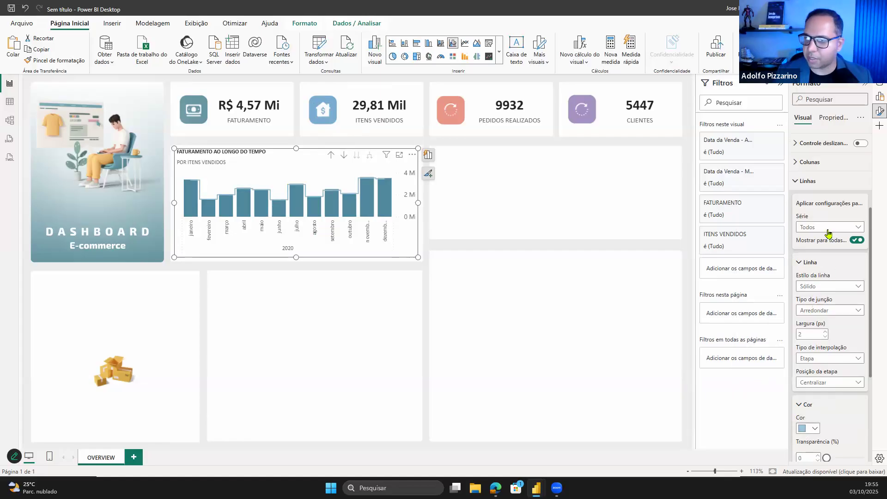
- Reapply the recently used medium teal to the chart's columns
scroll(830, 314, up, 3)
click(829, 306)
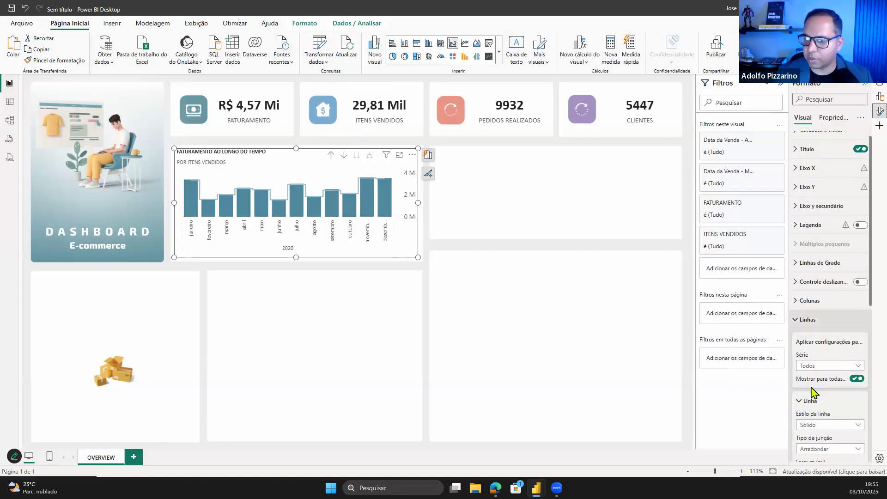
click(808, 392)
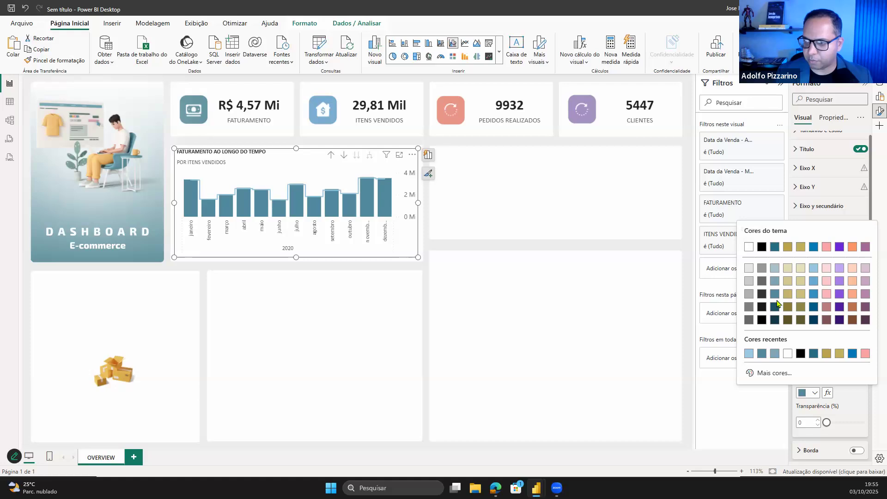
click(763, 354)
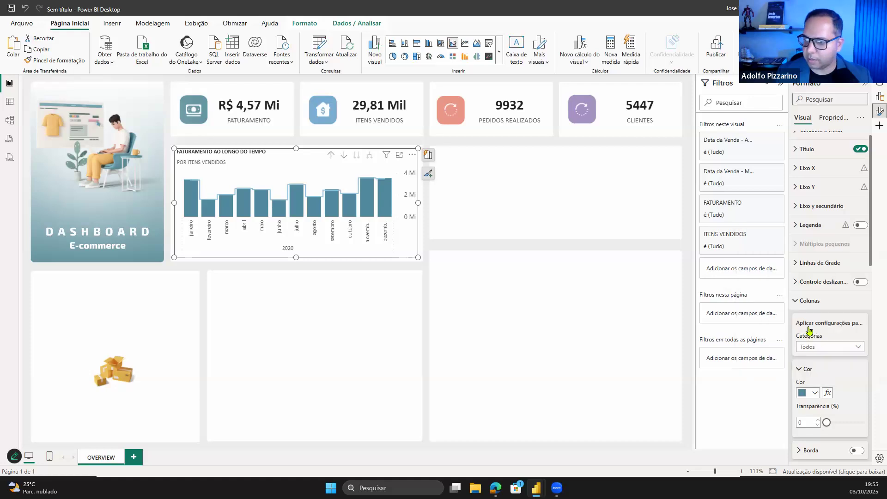
- Set the color of the items-sold line to the lightest tint of the theme's teal
scroll(810, 333, down, 3)
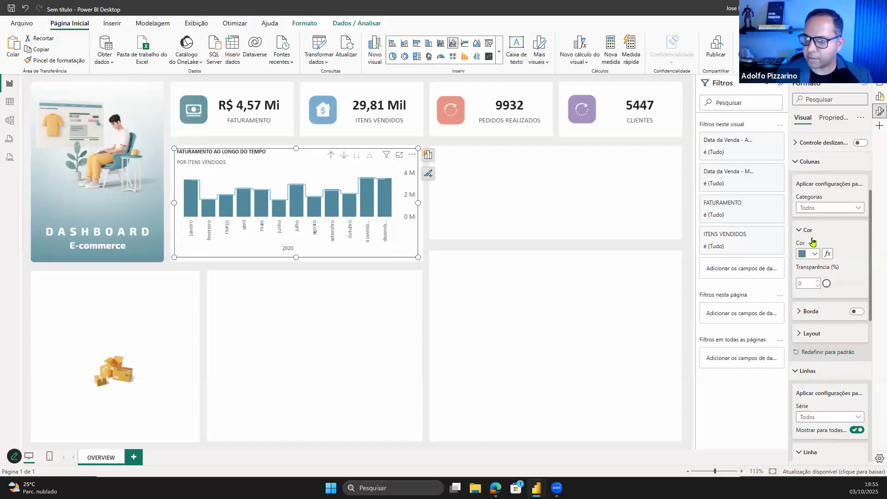
scroll(814, 240, down, 3)
click(814, 231)
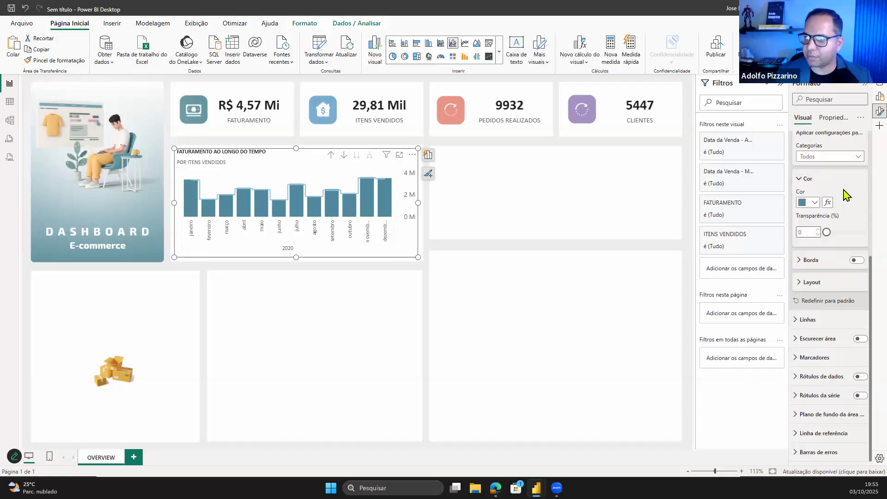
click(821, 320)
scroll(816, 380, down, 4)
click(815, 382)
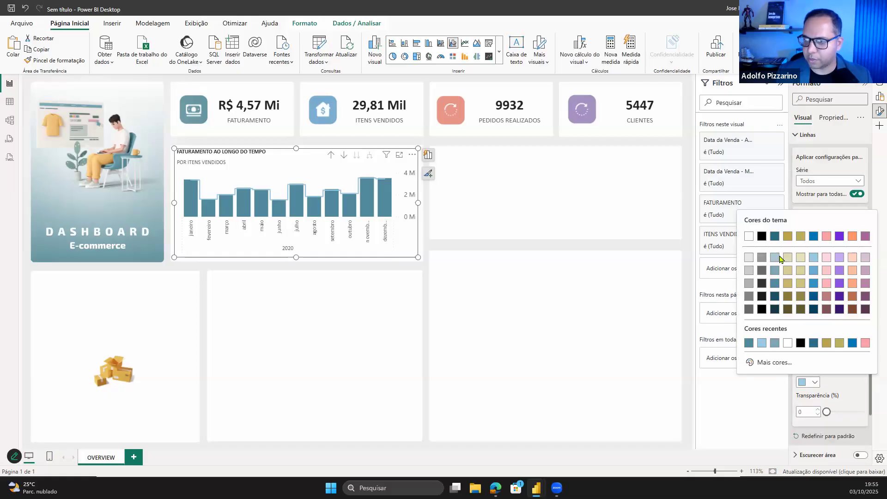
click(775, 258)
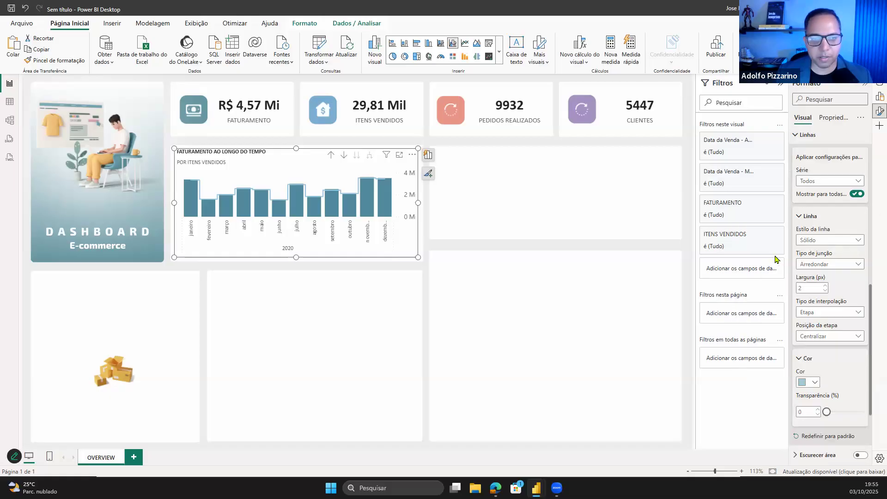
click(414, 296)
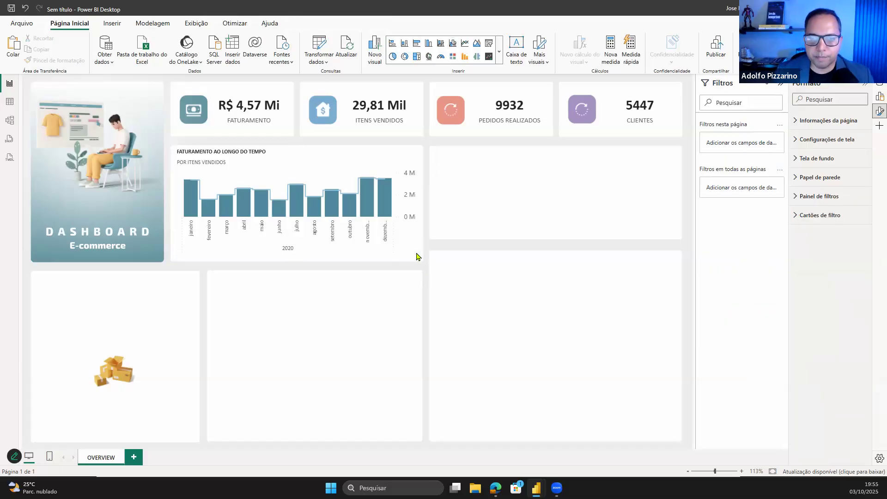
- Enable the secondary Y axis values of the revenue chart and set their font to Calibri, size 8
click(410, 195)
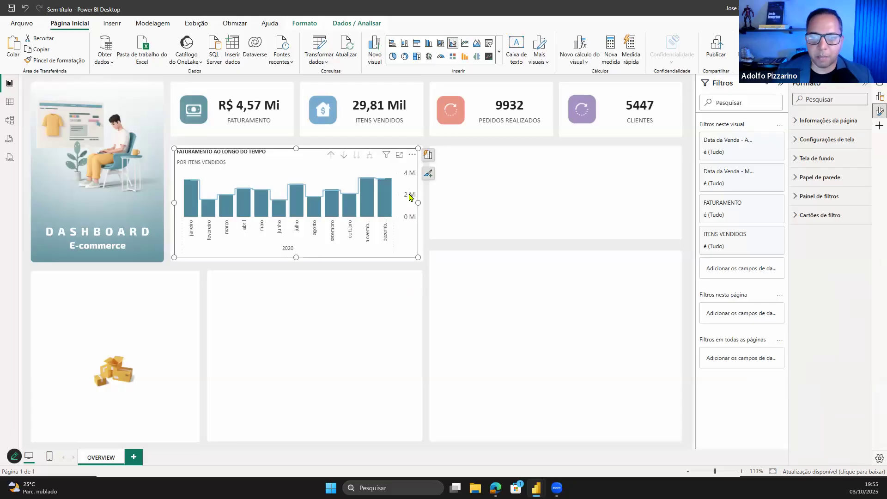
click(410, 198)
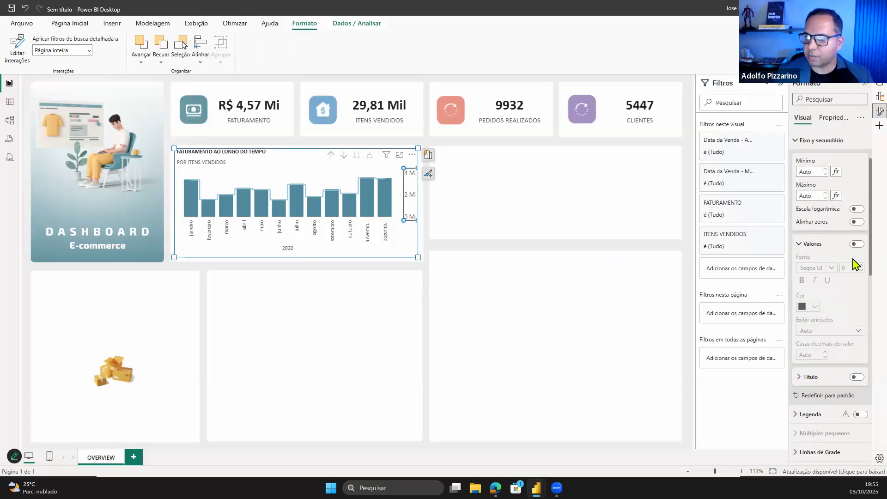
scroll(831, 281, up, 2)
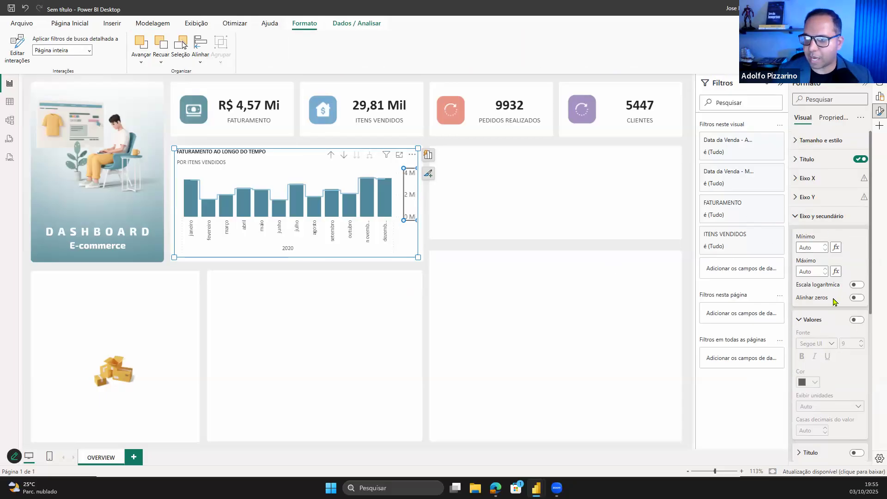
scroll(829, 337, down, 3)
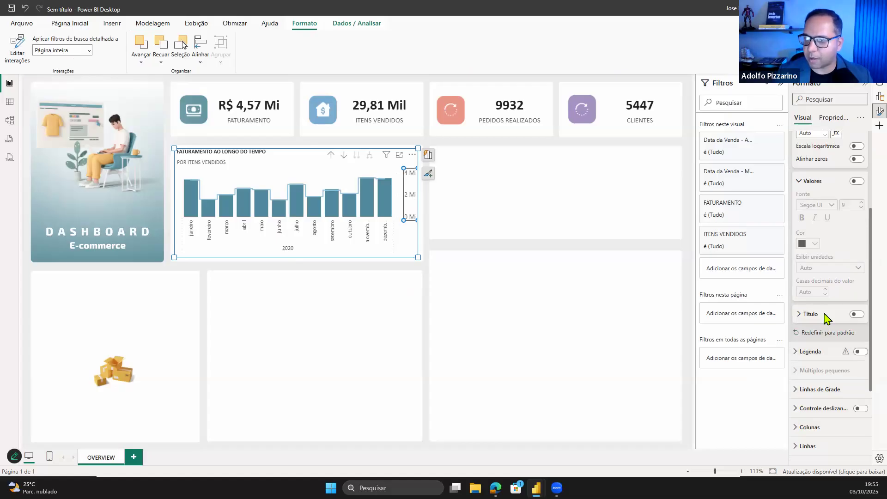
scroll(827, 319, up, 2)
click(812, 298)
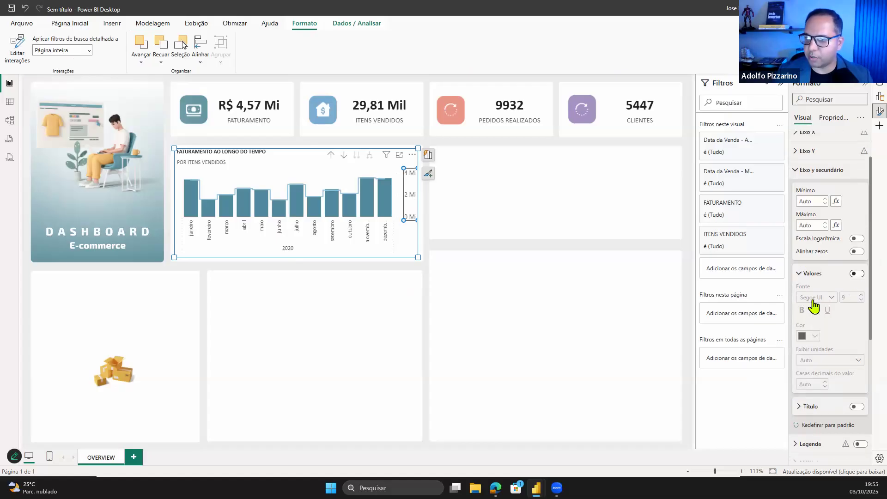
scroll(820, 342, up, 3)
click(820, 342)
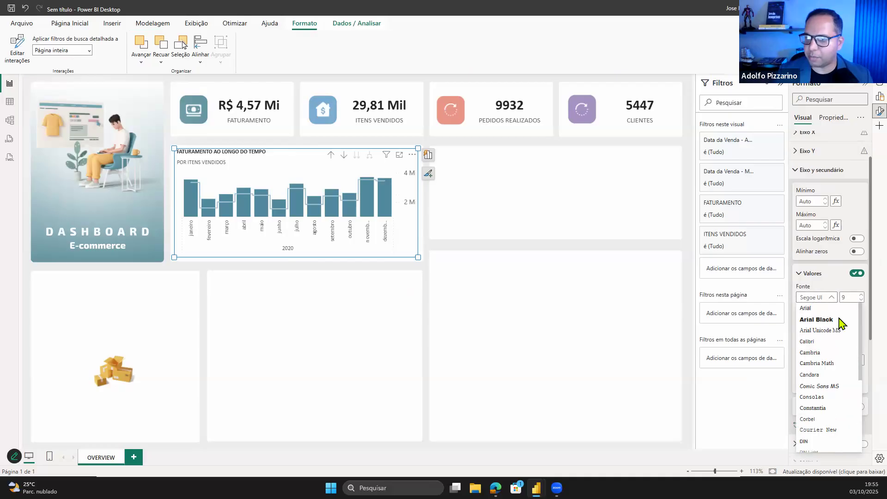
click(861, 300)
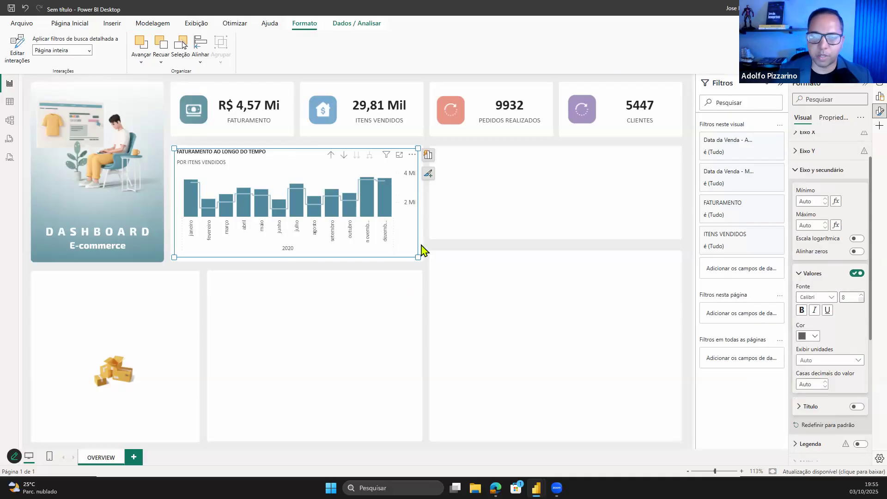
click(465, 300)
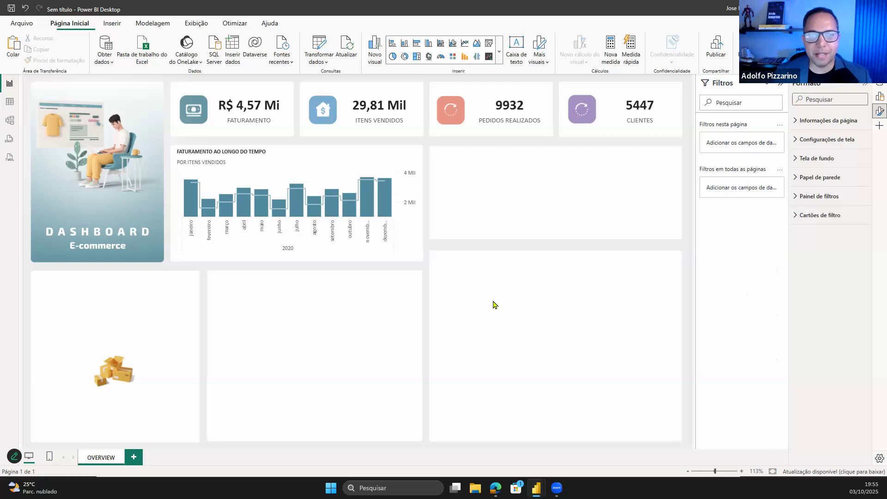
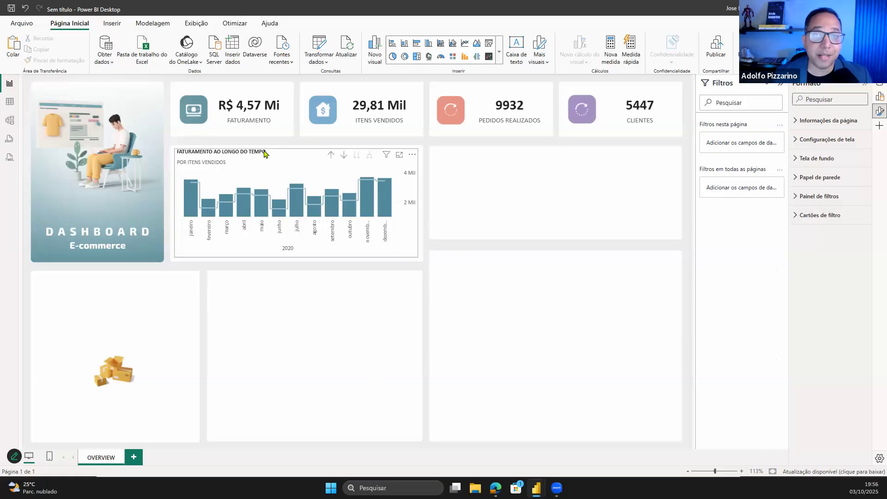
- Turn on the divider beneath the title and subtitle of the monthly revenue chart
click(265, 154)
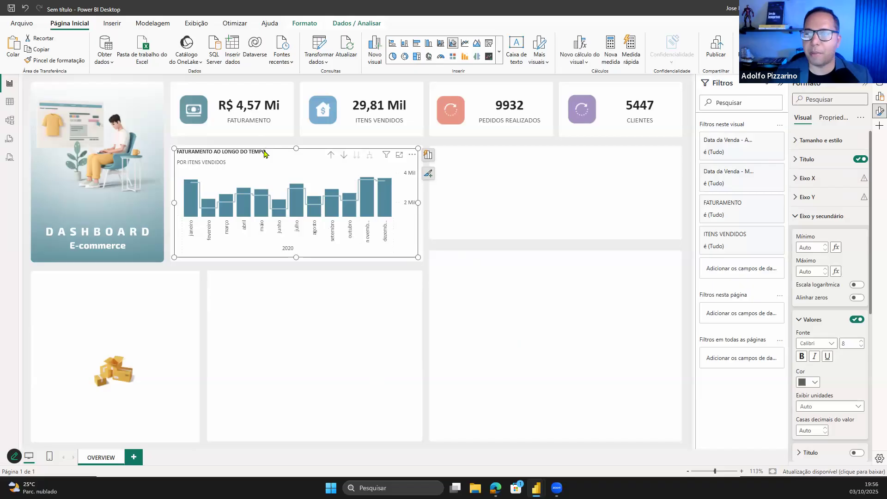
click(820, 217)
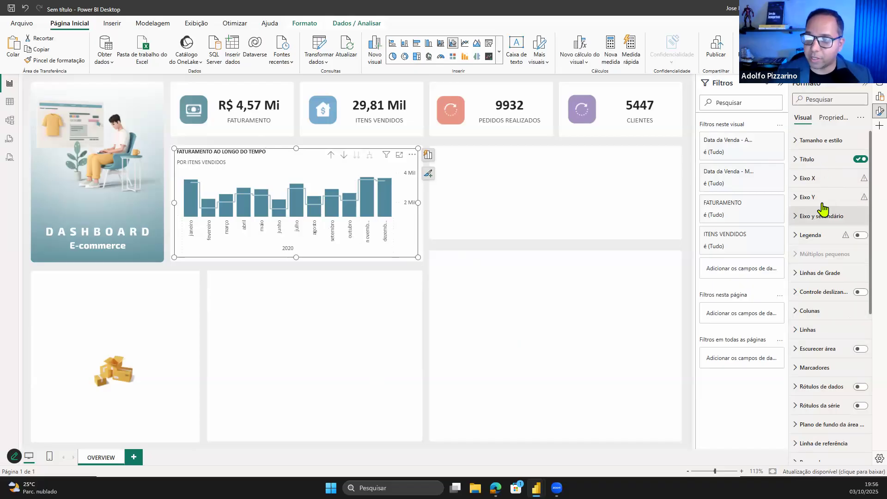
click(817, 160)
scroll(835, 223, down, 3)
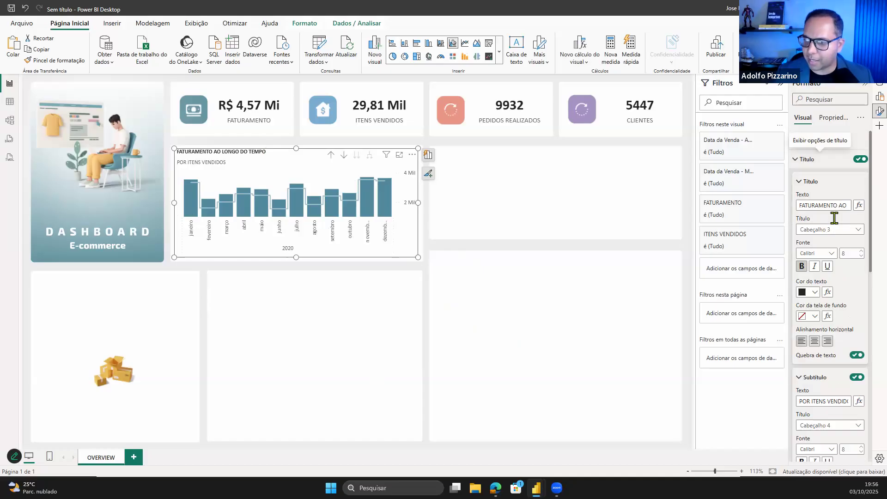
scroll(834, 223, down, 3)
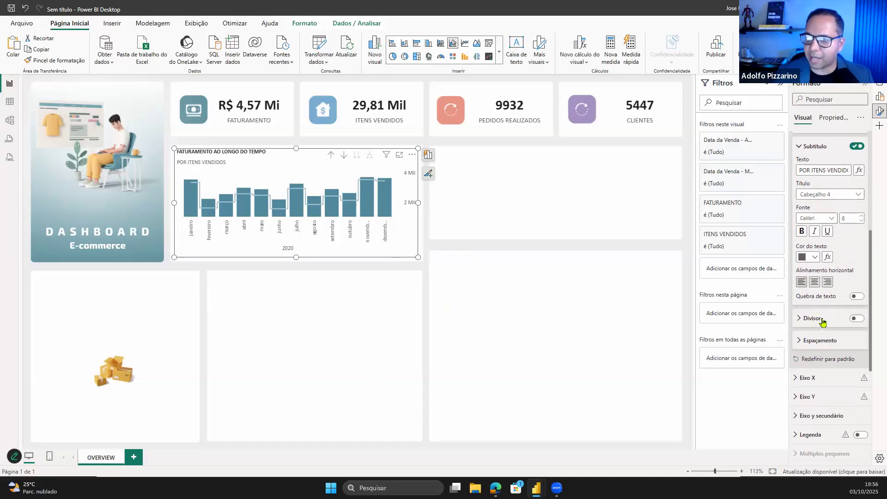
scroll(823, 247, up, 5)
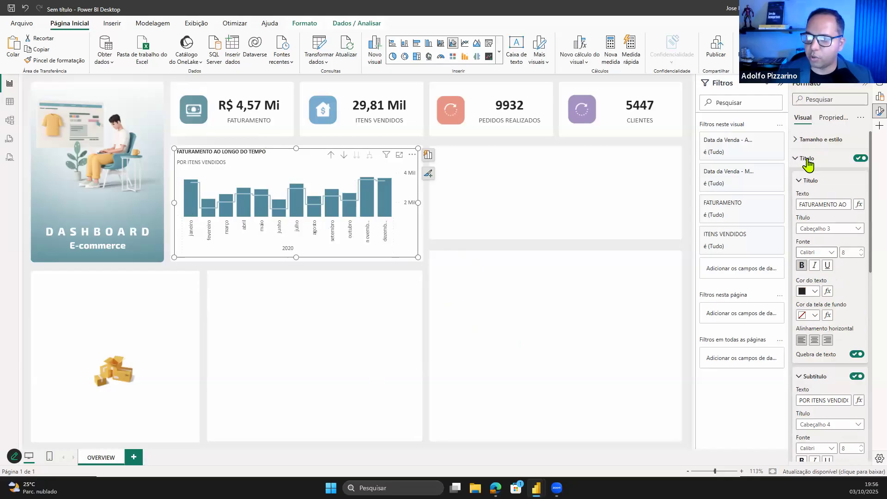
scroll(815, 245, down, 7)
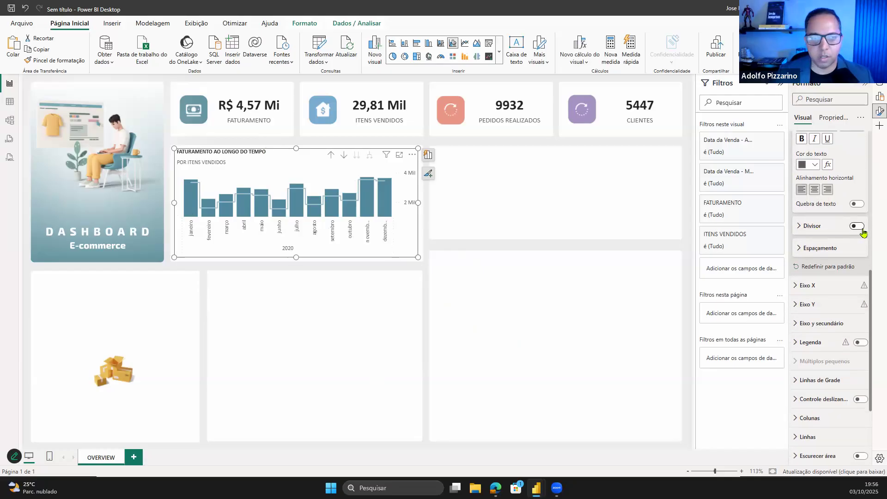
click(862, 229)
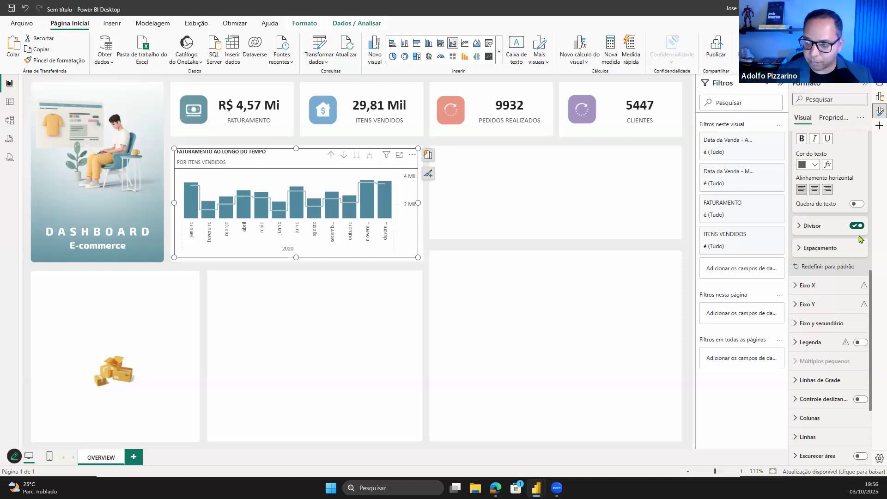
- Set the title divider's color to the lightest tint of the theme's teal and make it ignore padding
click(819, 227)
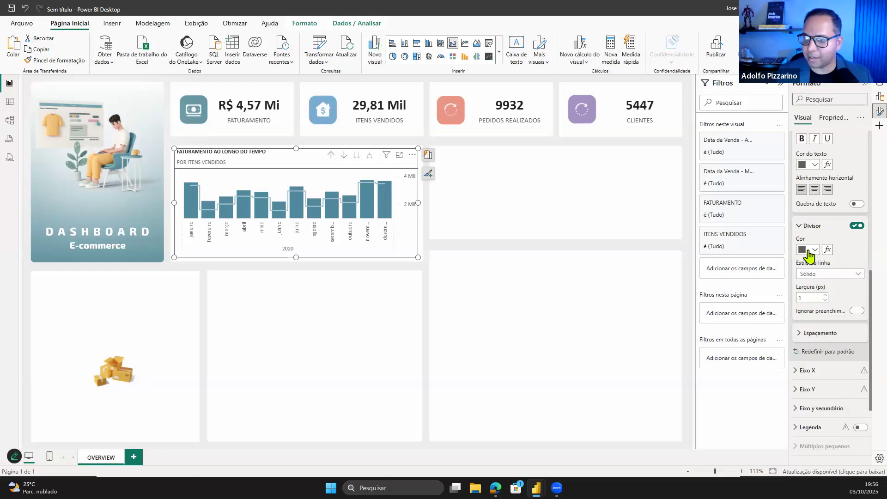
click(809, 250)
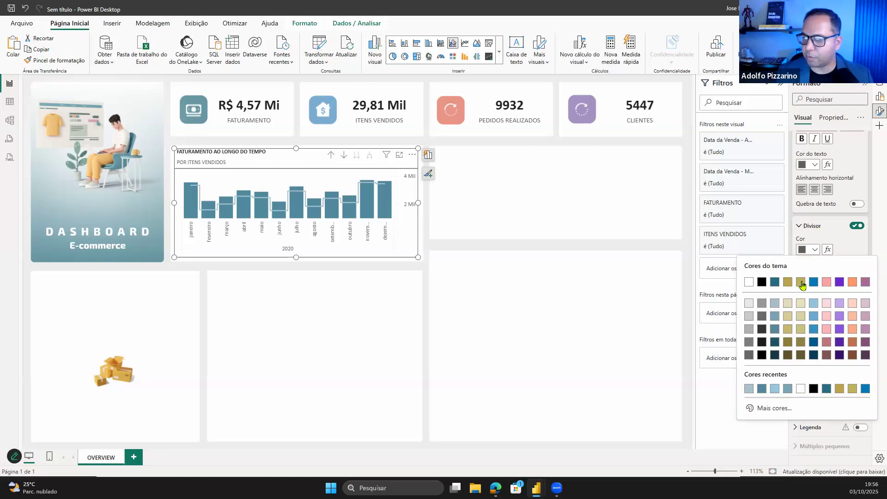
click(775, 303)
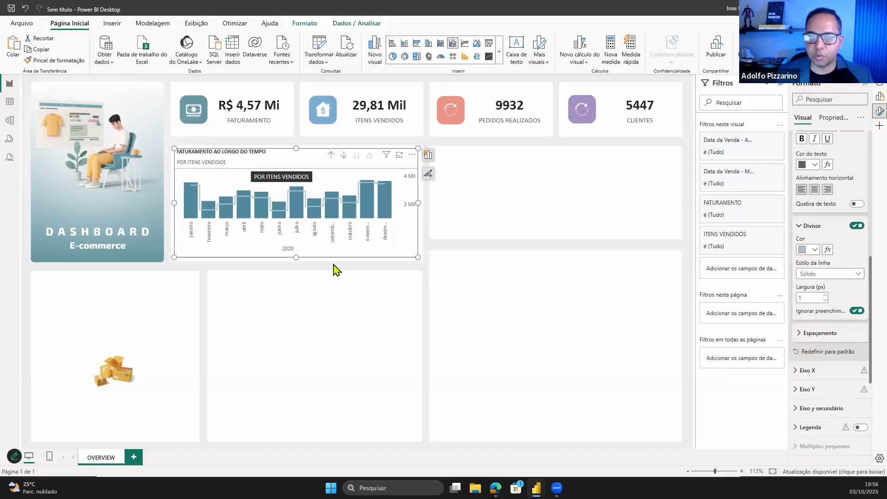
- Try the dashed line style (Tracejado) on the title divider
click(828, 276)
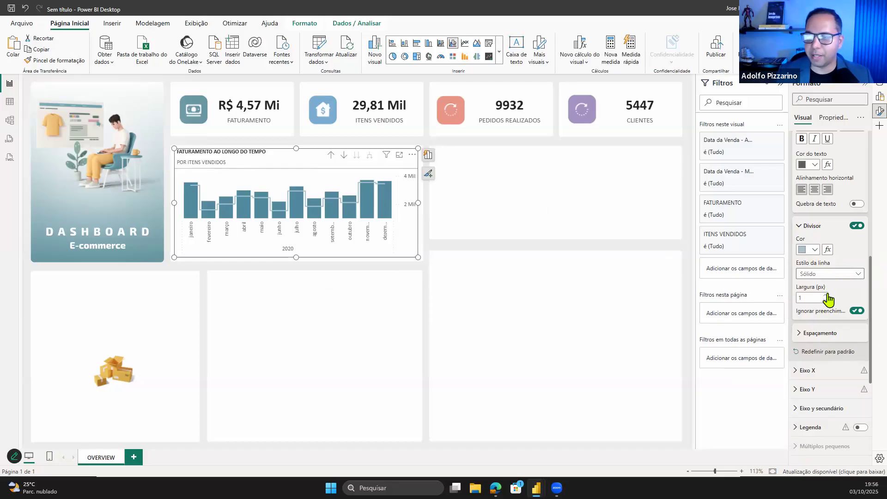
click(828, 298)
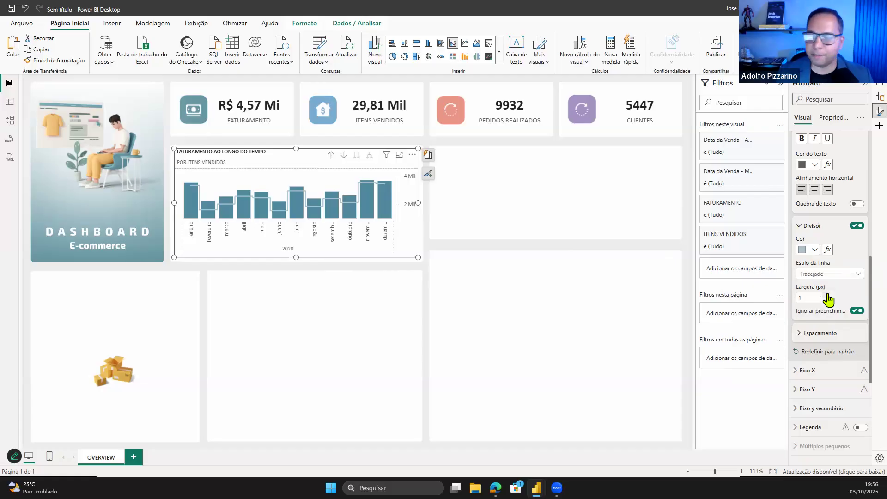
click(828, 274)
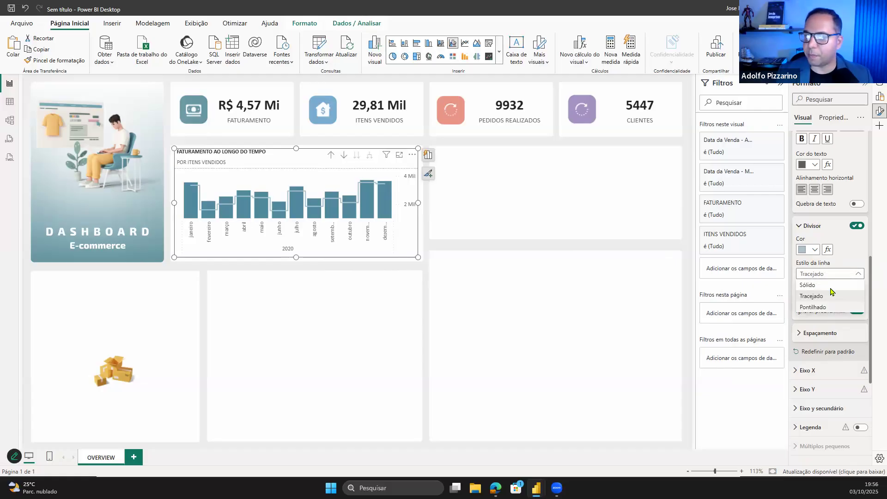
click(848, 250)
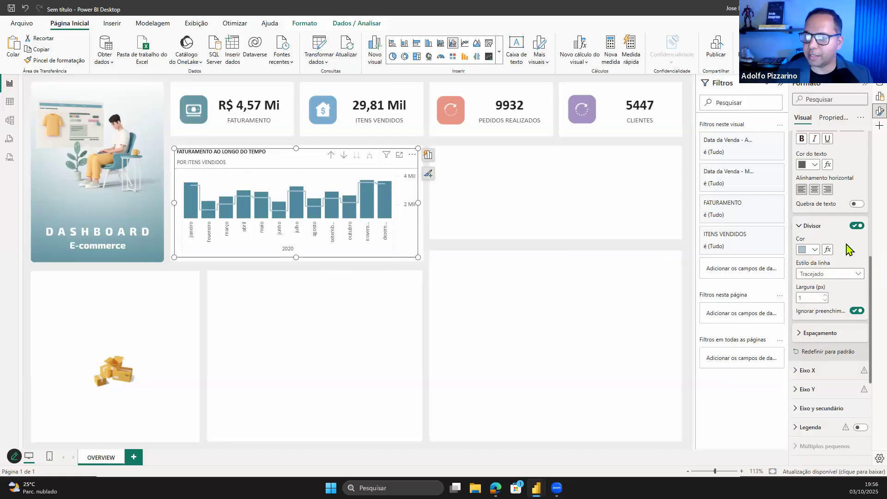
- Set the revenue chart's title spacing between label and value to 2
click(833, 337)
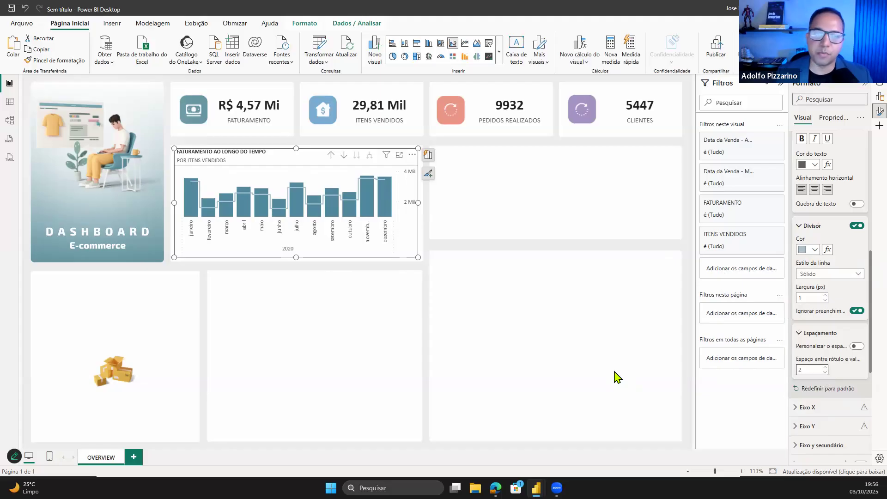
click(618, 376)
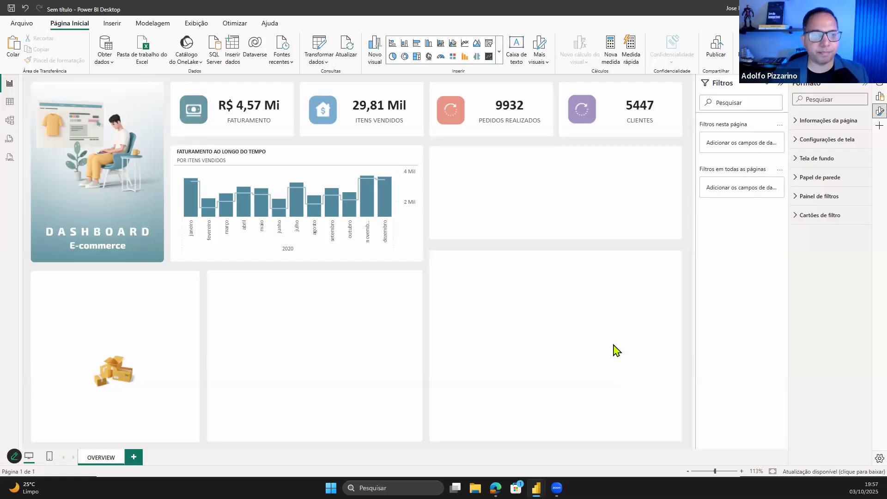
- Extend the revenue chart's lower edge to the bottom of its card and nudge the chart slightly upward
click(295, 257)
drag(295, 260, 296, 261)
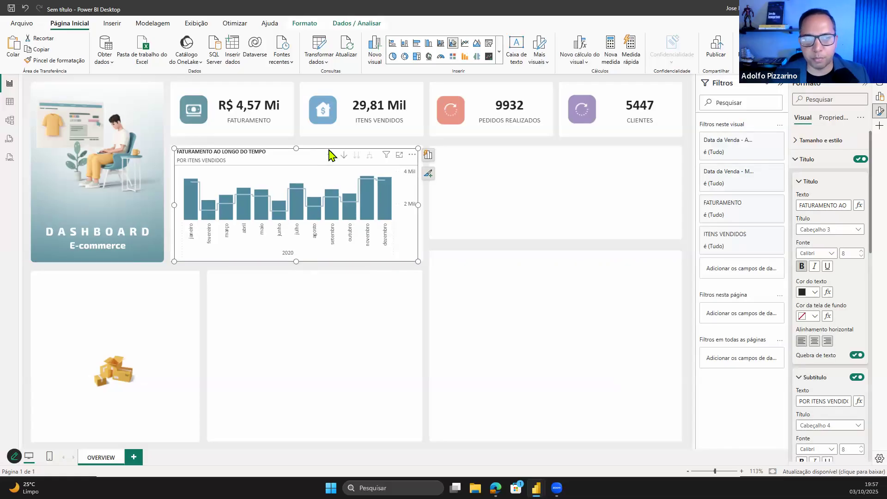
drag(311, 162, 310, 159)
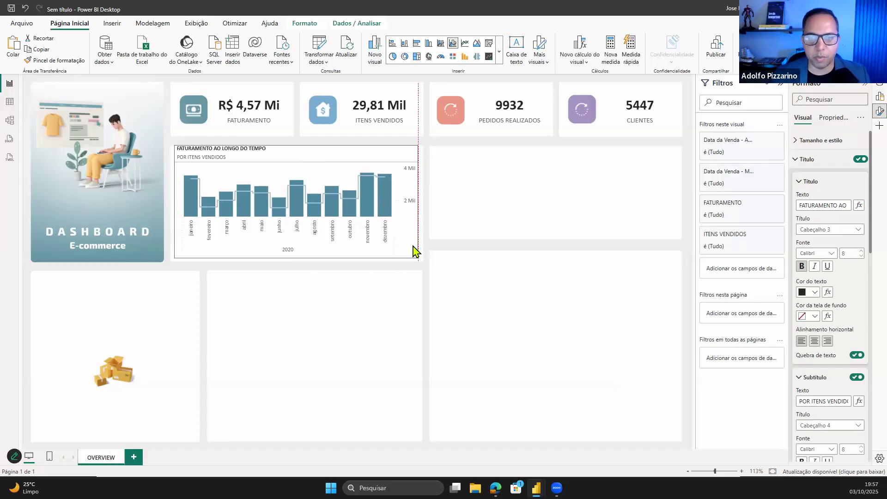
click(476, 281)
click(318, 154)
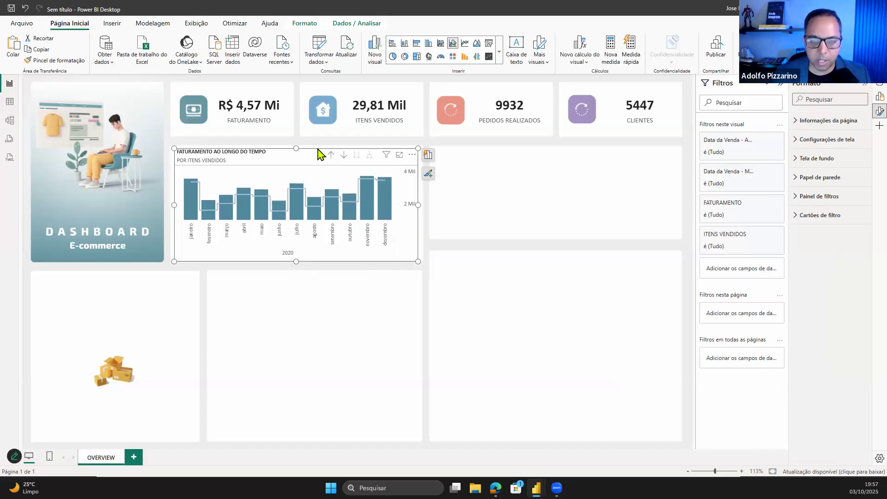
click(606, 361)
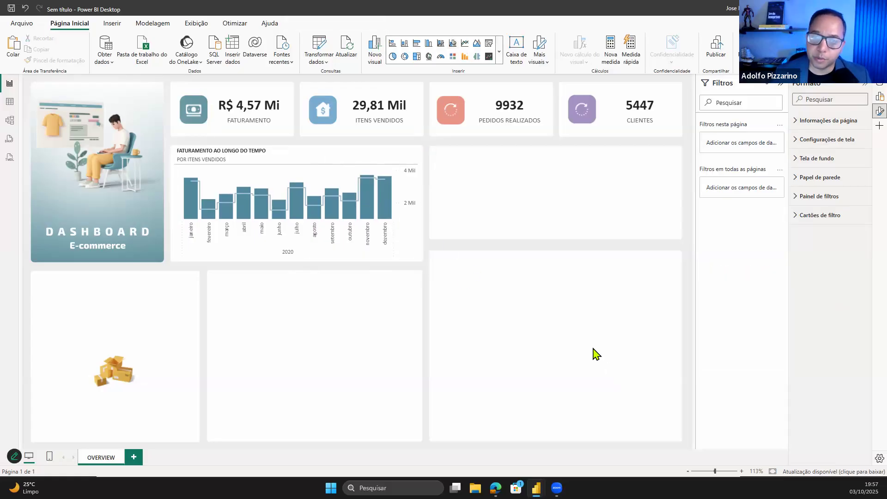
click(416, 257)
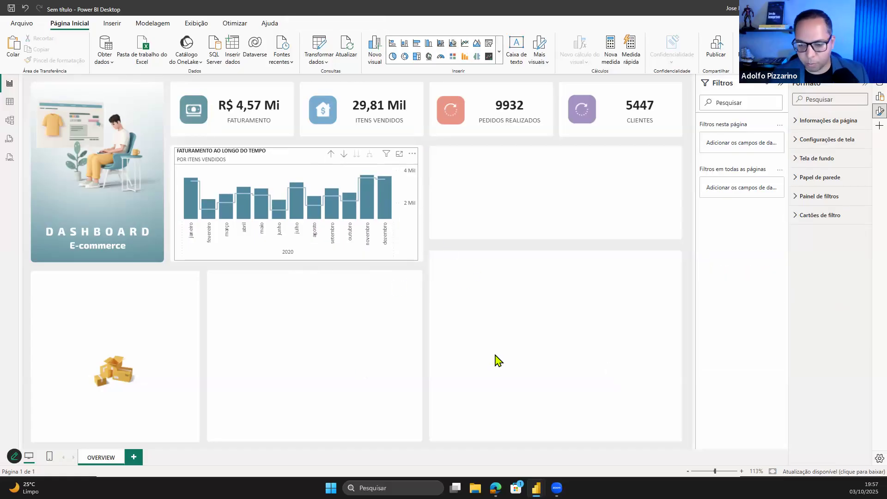
click(498, 360)
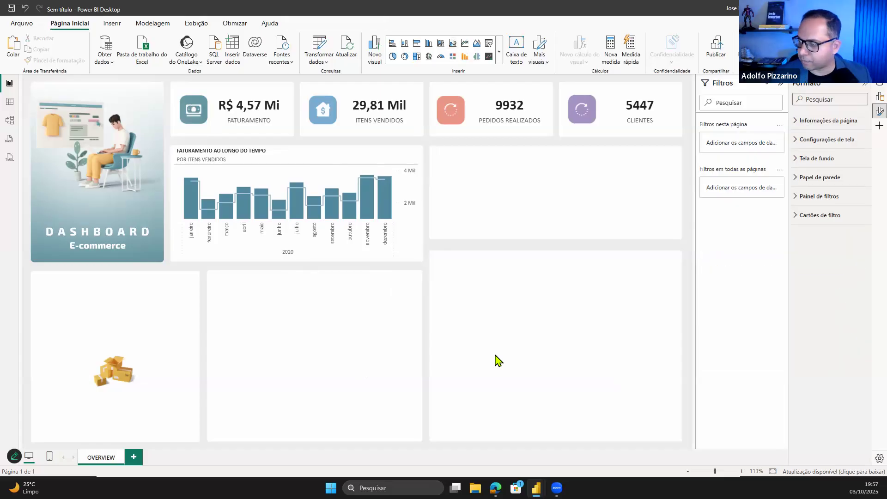
- Check the planned visuals in the 4 - Situação do Problema.pdf file and duplicate the revenue chart into the card beneath the banner
key(alt+Tab)
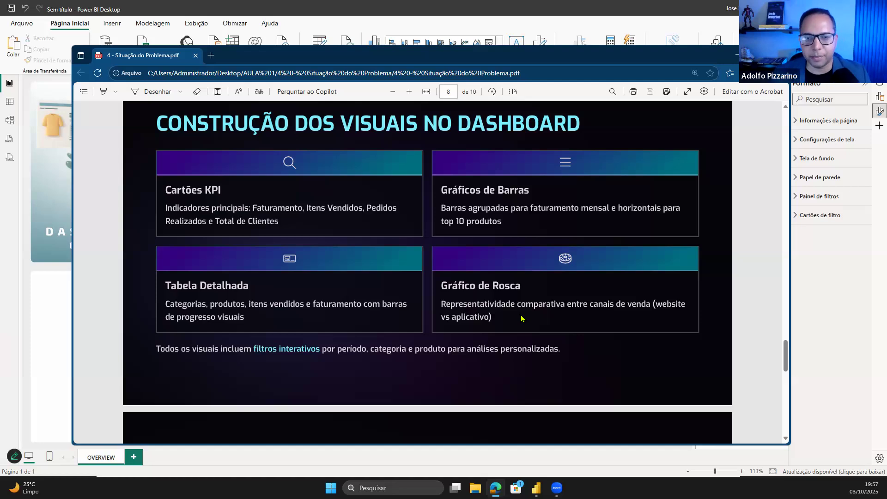
key(alt+Tab)
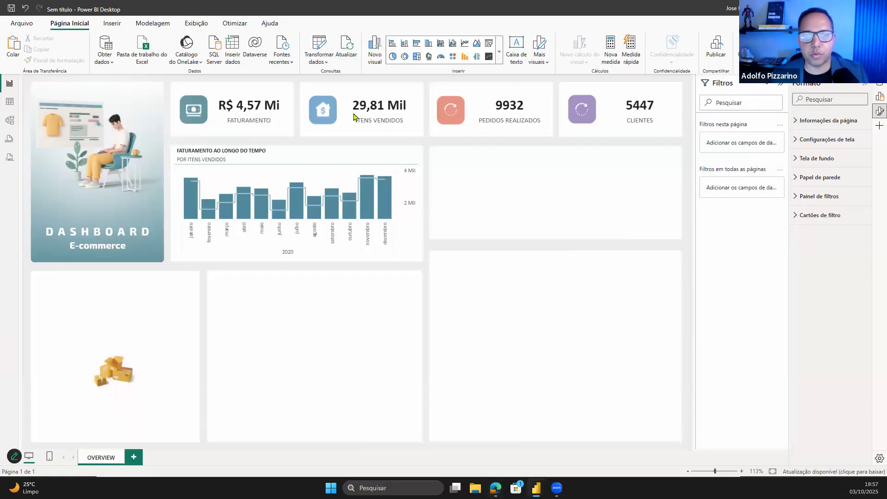
click(315, 158)
drag(316, 158, 174, 283)
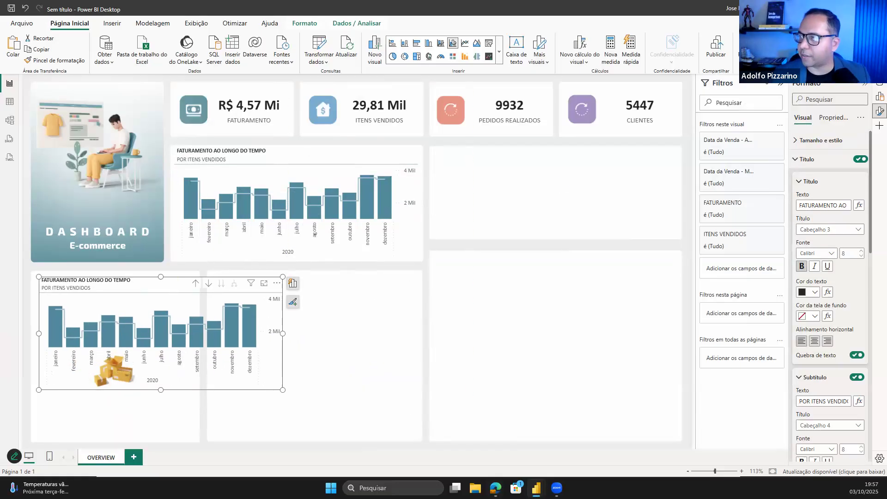
- Consult the reference PBX1 - Dashboard Ecommerce report and resize the duplicated chart to fit the card beneath the banner
drag(806, 257, 409, 71)
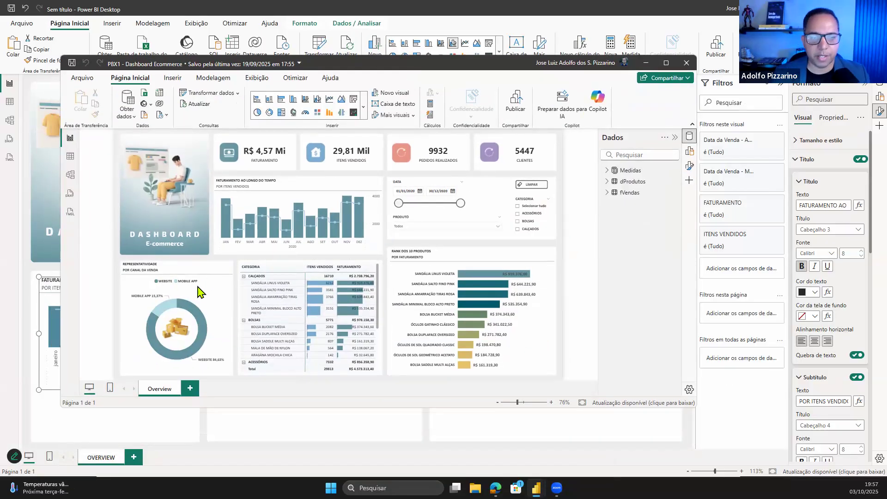
drag(471, 66, 886, 240)
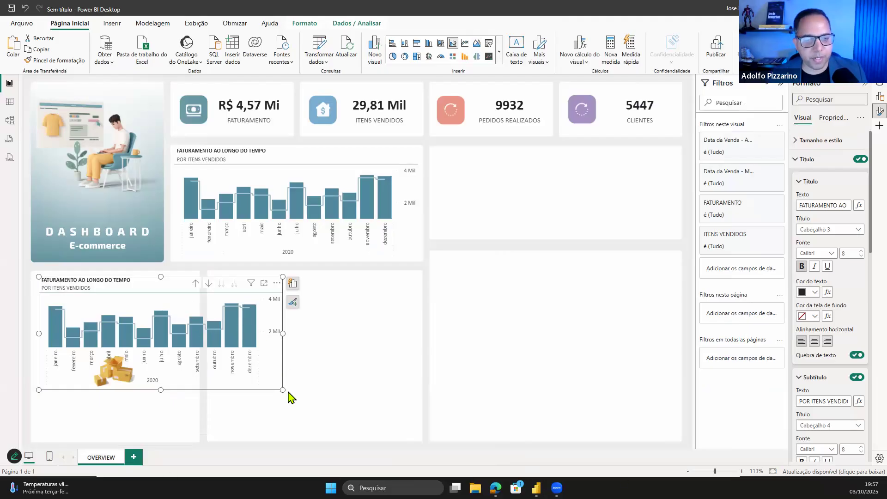
drag(169, 408, 199, 436)
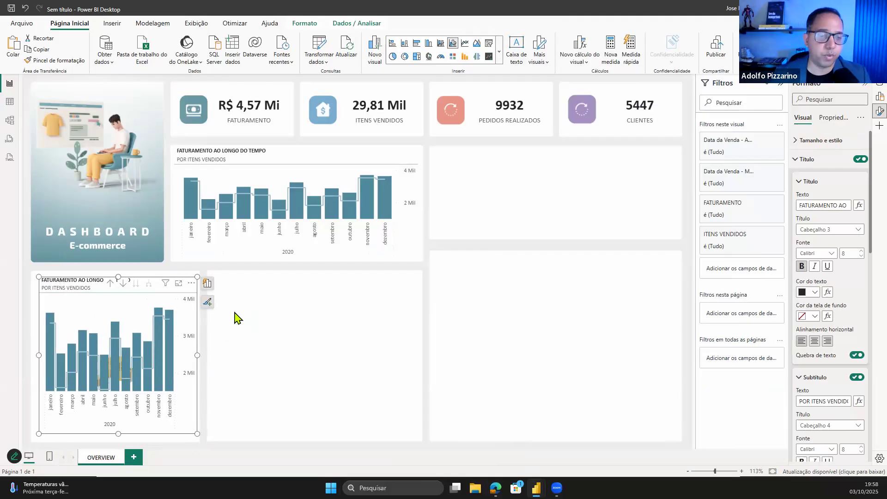
- Convert the duplicated chart to a donut chart and remove Data da Venda from its legend and ITENS VENDIDOS from its values
click(212, 290)
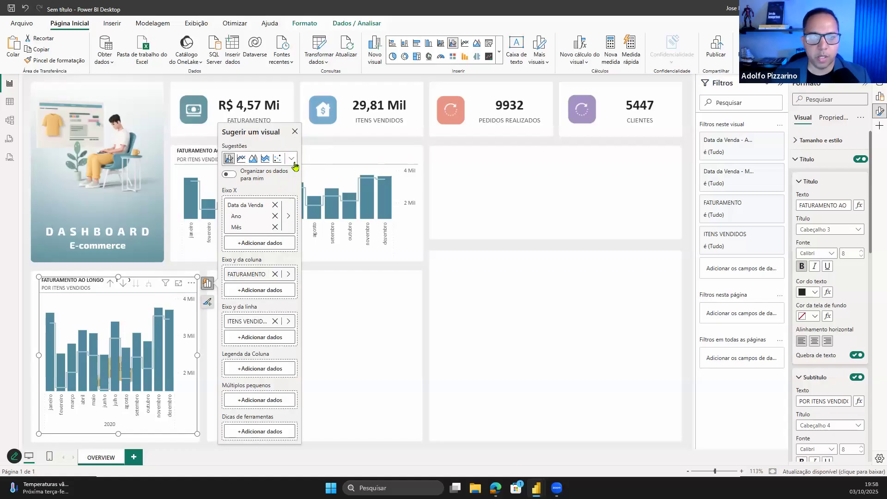
click(293, 161)
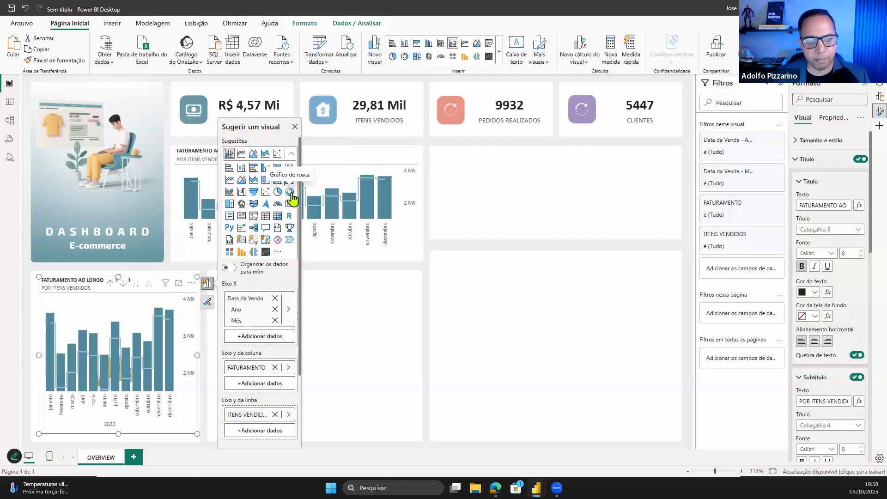
click(291, 193)
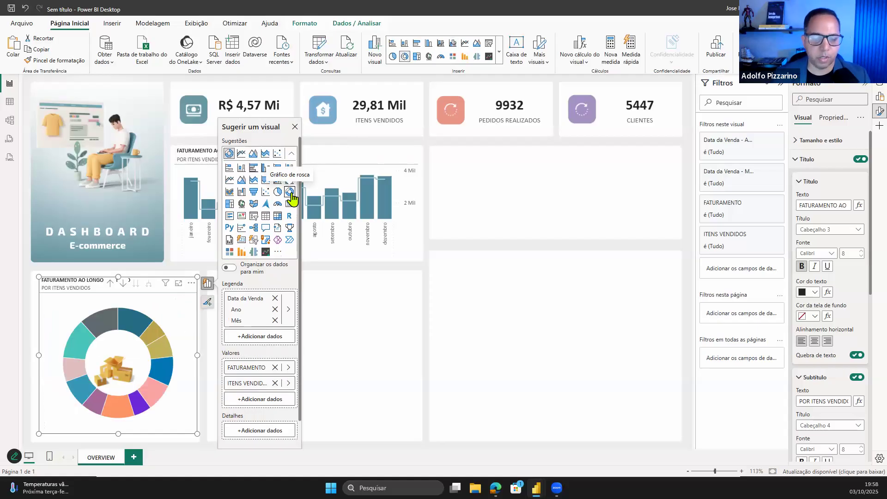
click(275, 299)
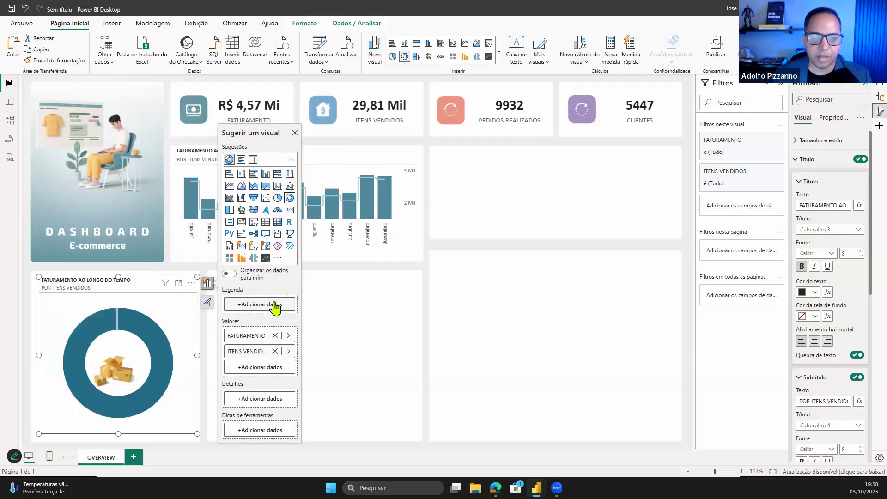
click(275, 351)
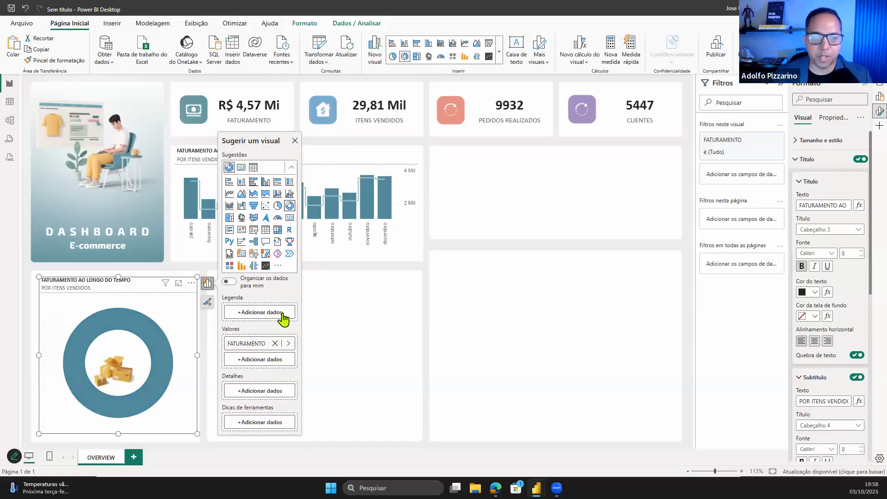
- Examine the distinct values of the Canal de Venda column in the table view of fVendas
click(10, 103)
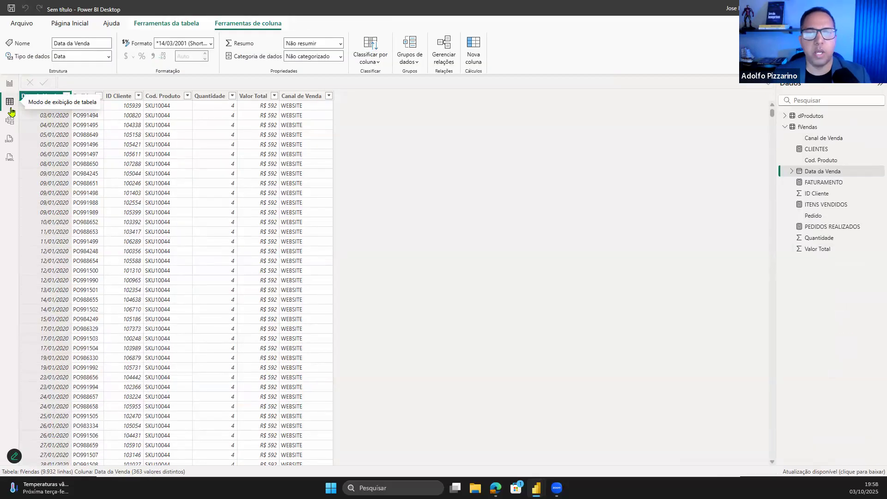
click(325, 111)
click(329, 96)
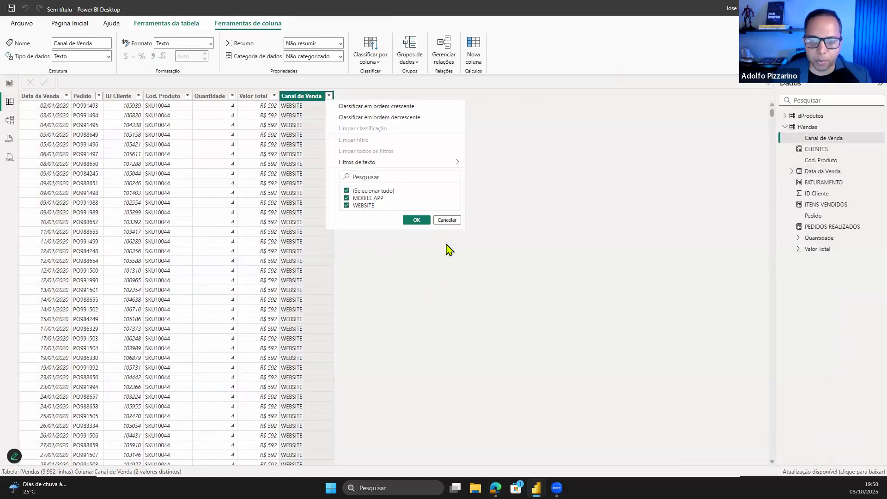
- Close the column filter list without changes and add Canal de Venda as the donut chart's legend
click(454, 222)
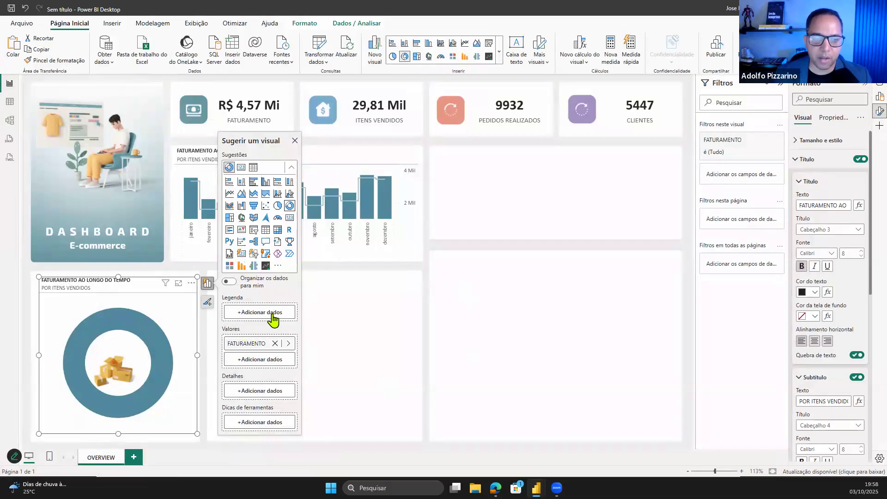
click(310, 213)
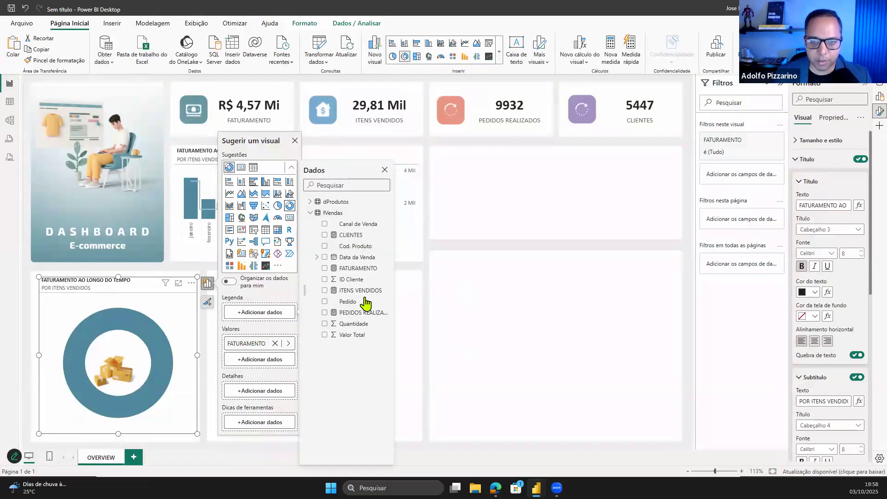
click(356, 225)
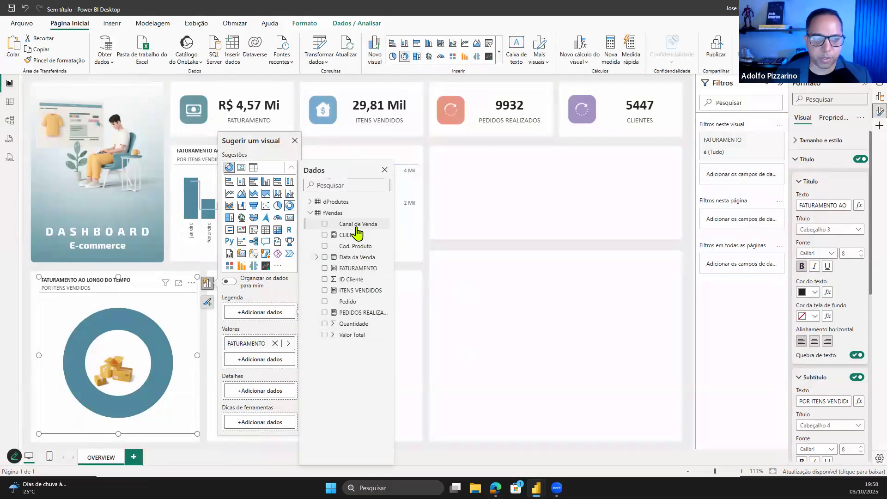
click(529, 335)
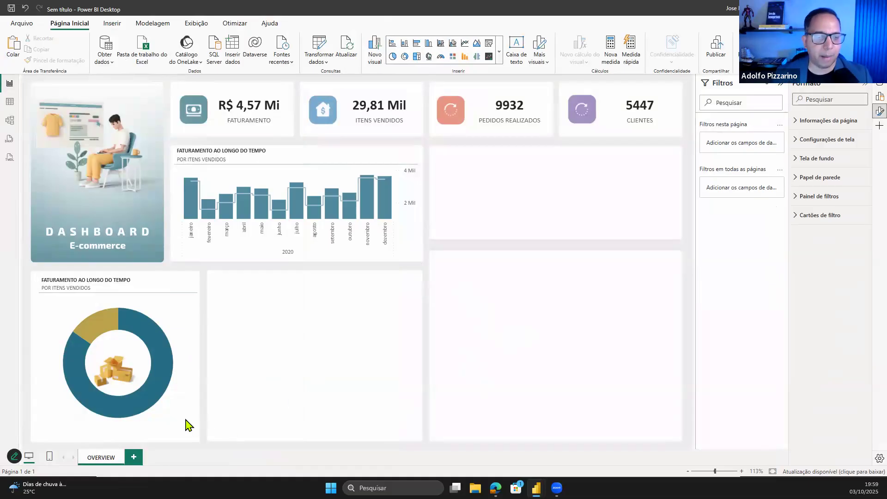
- Enlarge the donut chart slightly so it fills more of the card beneath the banner
click(123, 437)
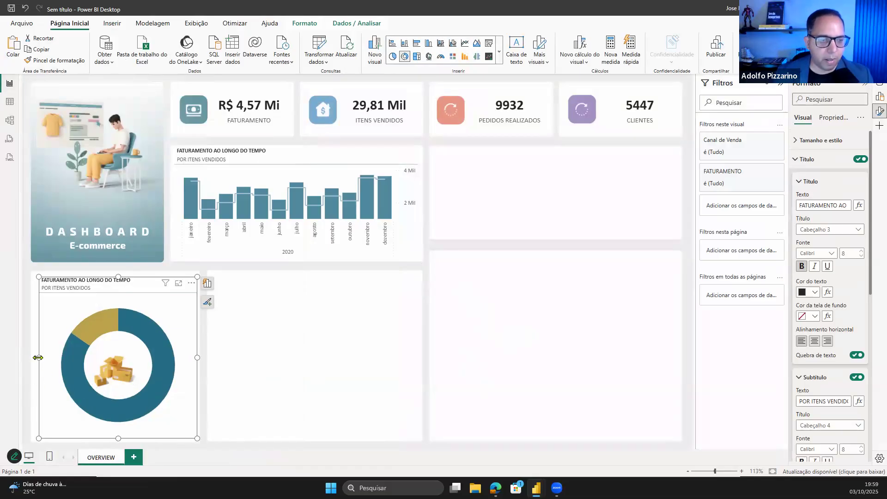
drag(39, 357, 33, 357)
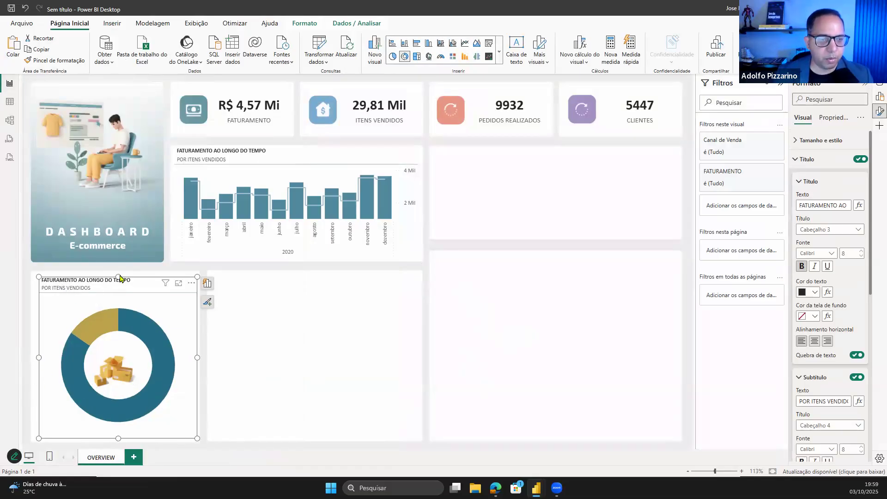
click(295, 336)
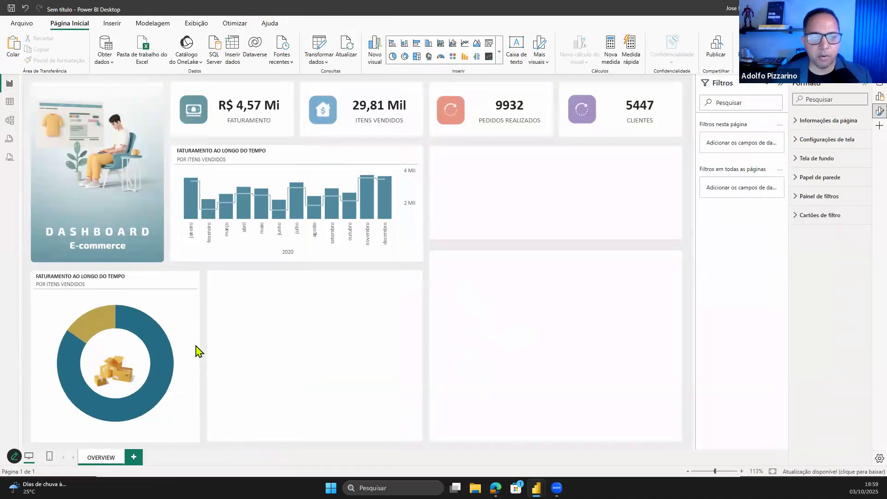
- Change the donut chart's title to REPRESENTATIVIDADE DA VENDA
click(181, 329)
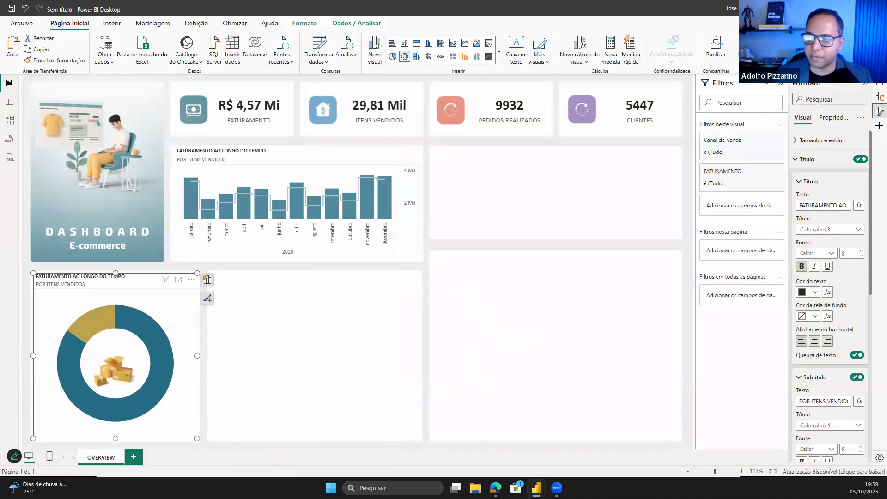
click(827, 206)
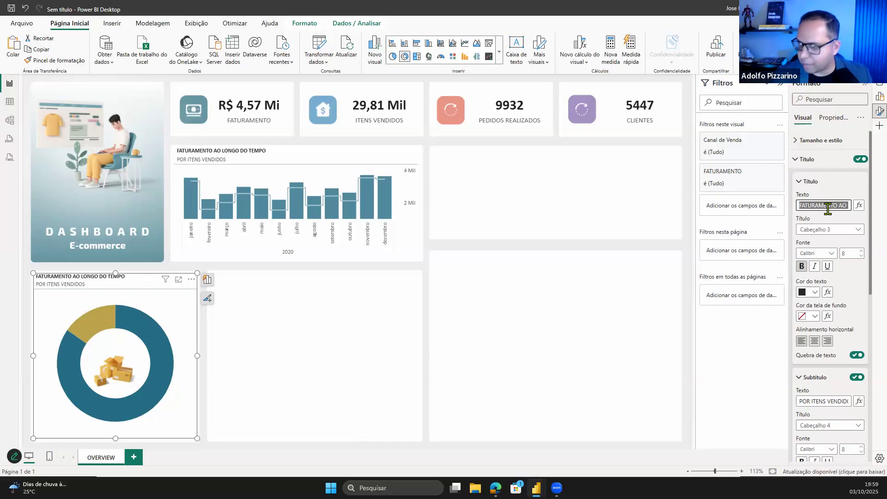
text(R)
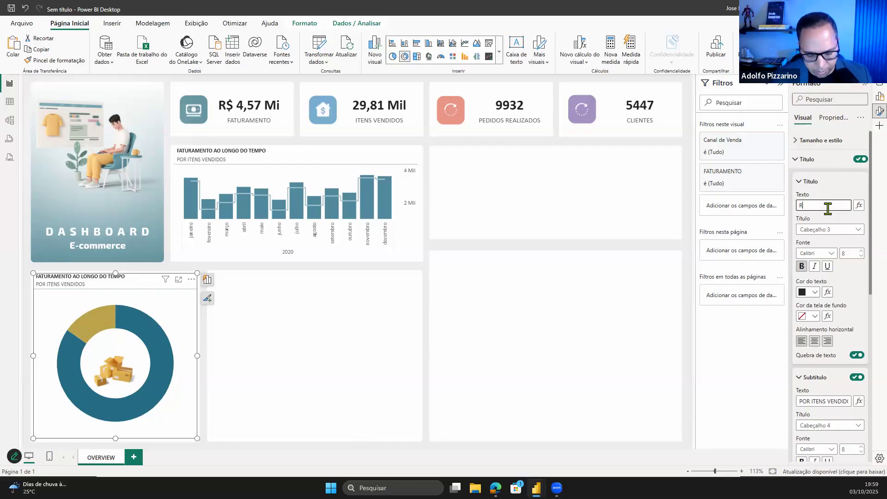
text(EPRESENTATIV)
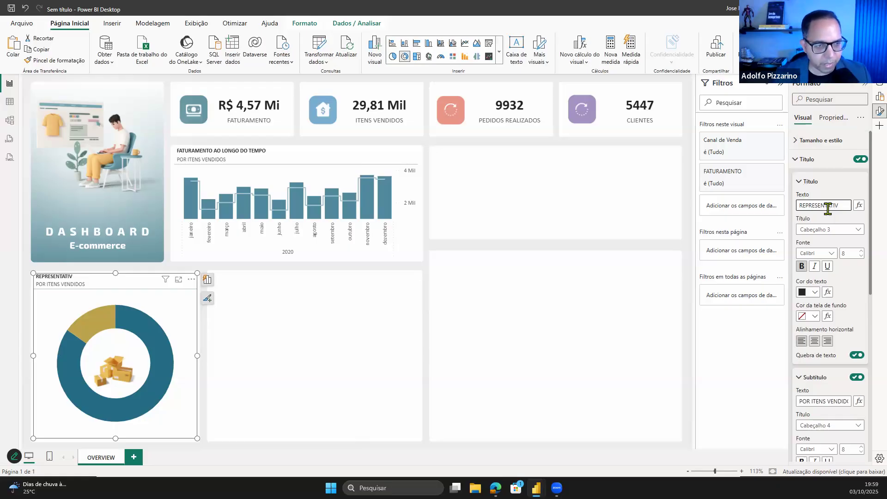
text(IDADE)
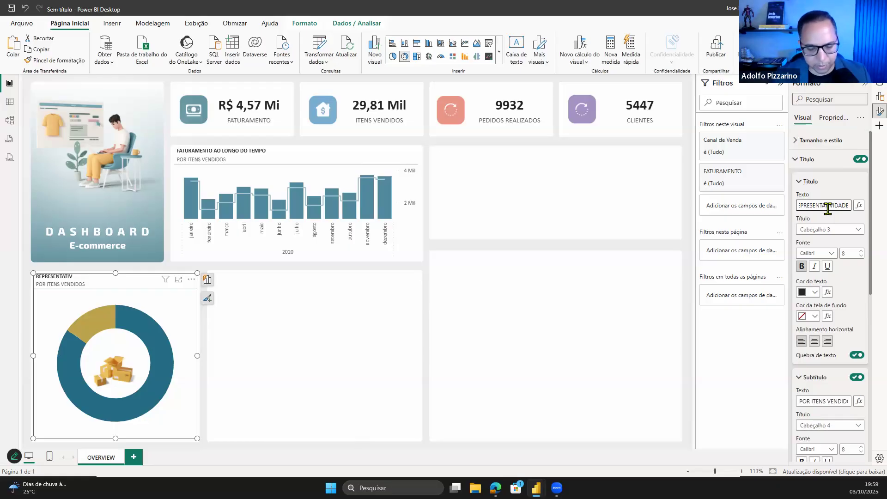
text( DA VENDA)
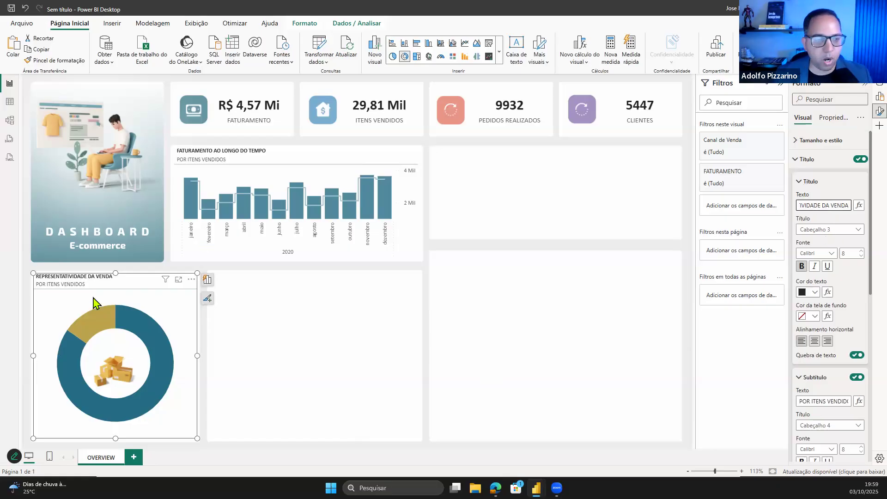
- Change the donut chart's subtitle to POR CANAL DA VENDA
click(82, 283)
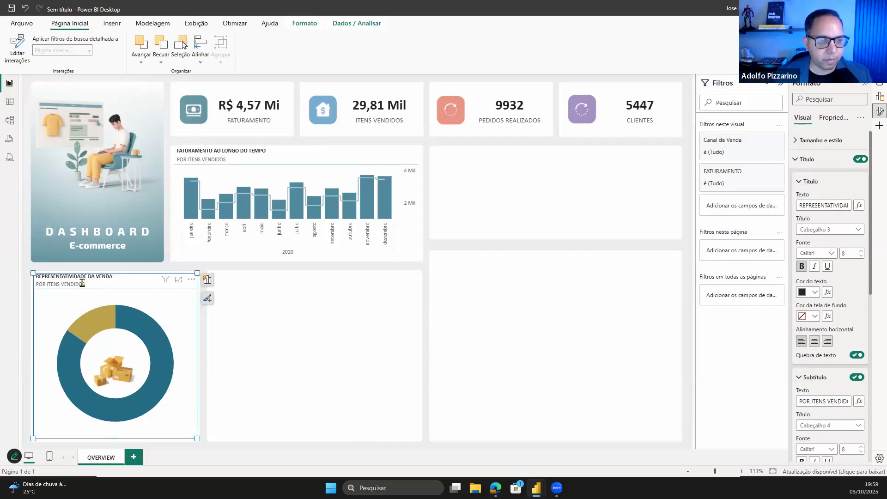
double_click(82, 283)
text(PO)
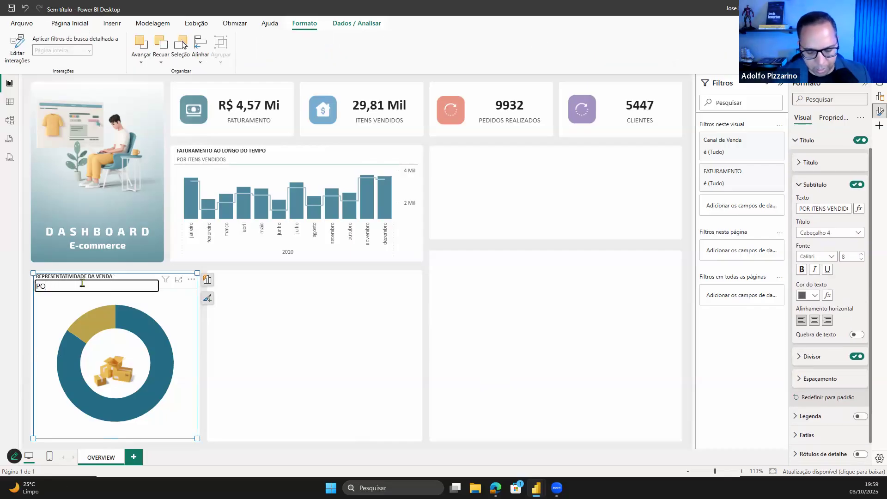
text(R CANAL DA VENDA)
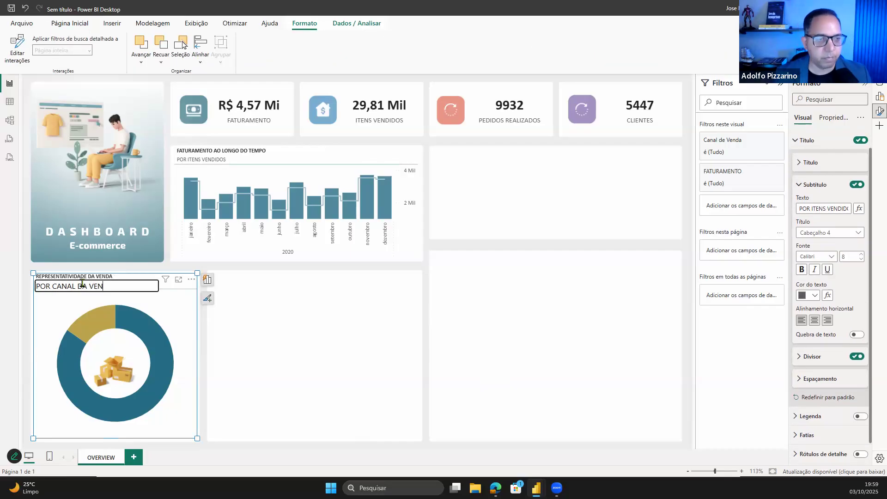
key(Return)
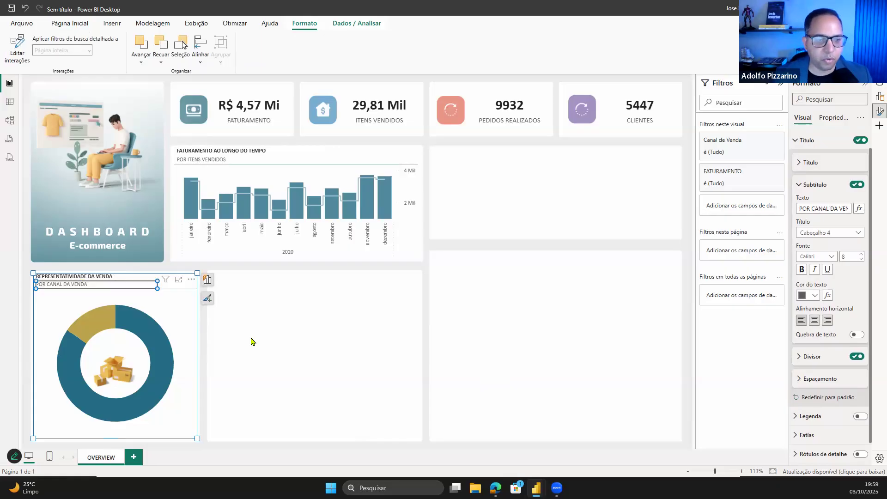
click(253, 342)
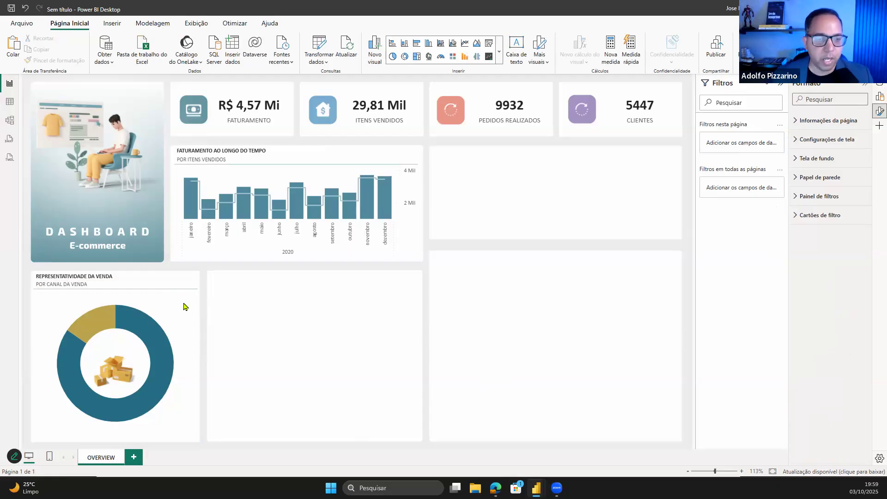
- Turn on the donut chart's detail labels and open the choices for the label content
click(196, 326)
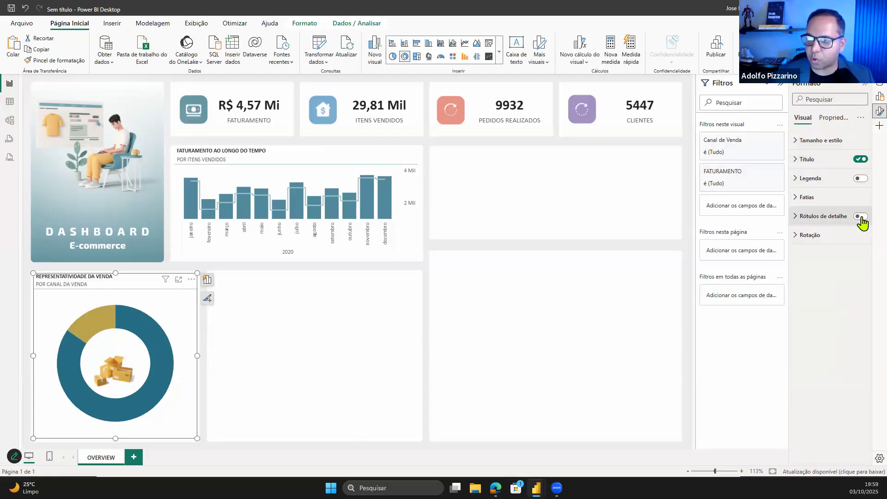
click(860, 216)
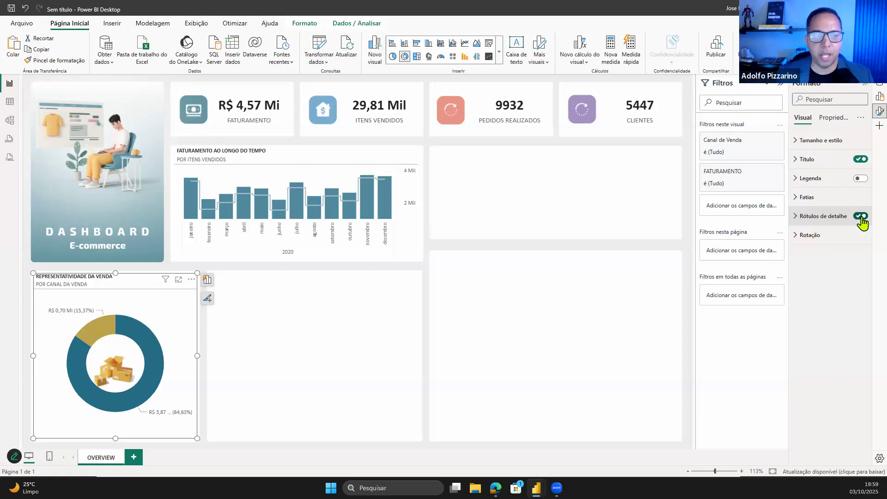
click(829, 223)
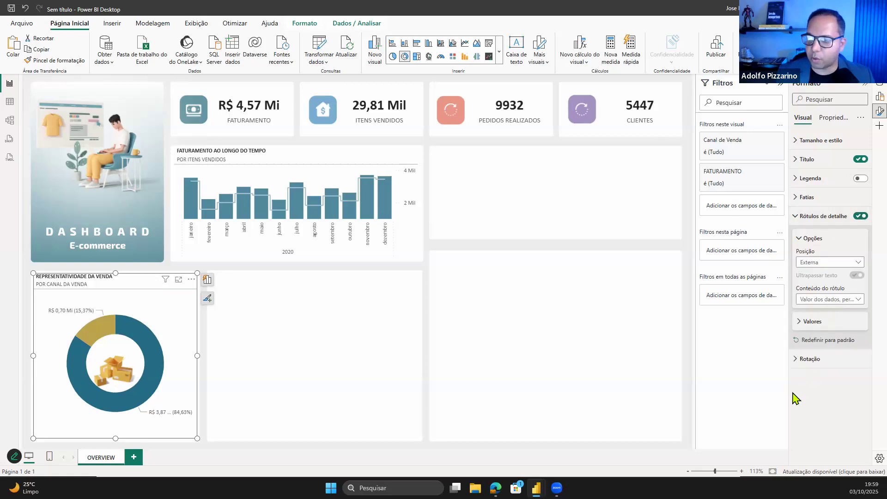
click(827, 299)
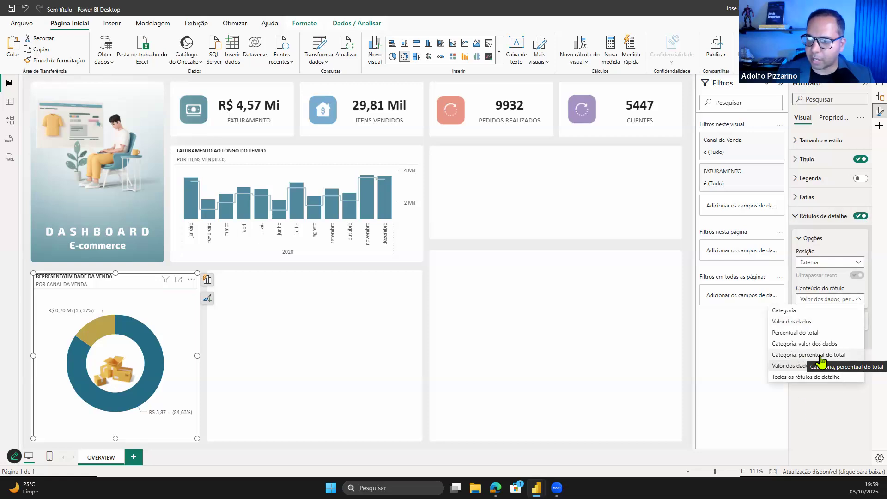
- Set the donut chart's detail label content to "Categoria, percentual do total" and open its value field options
click(820, 355)
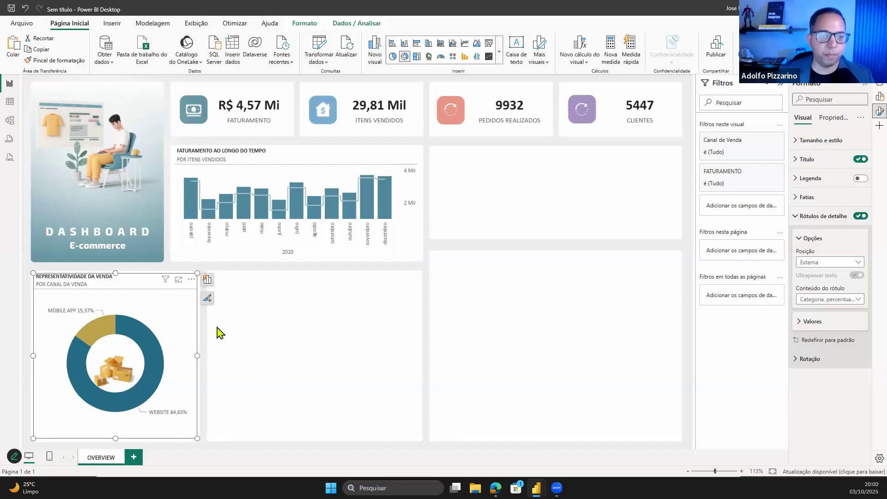
click(296, 364)
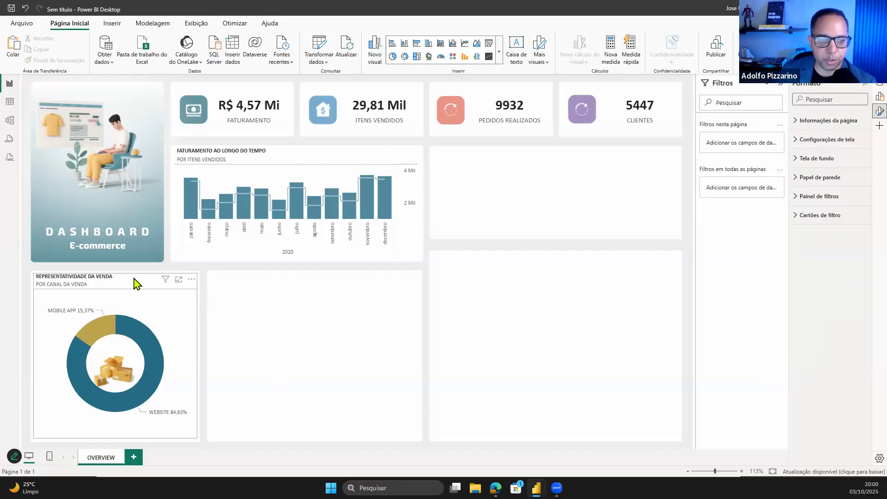
click(202, 284)
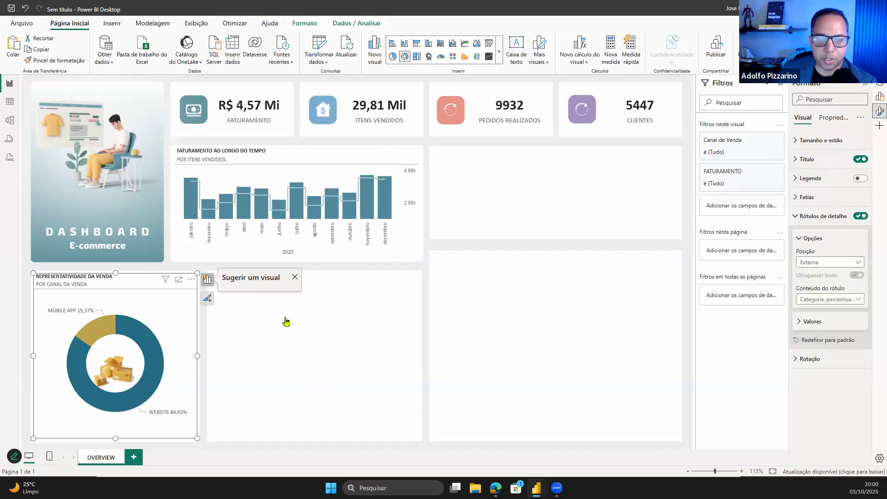
click(289, 299)
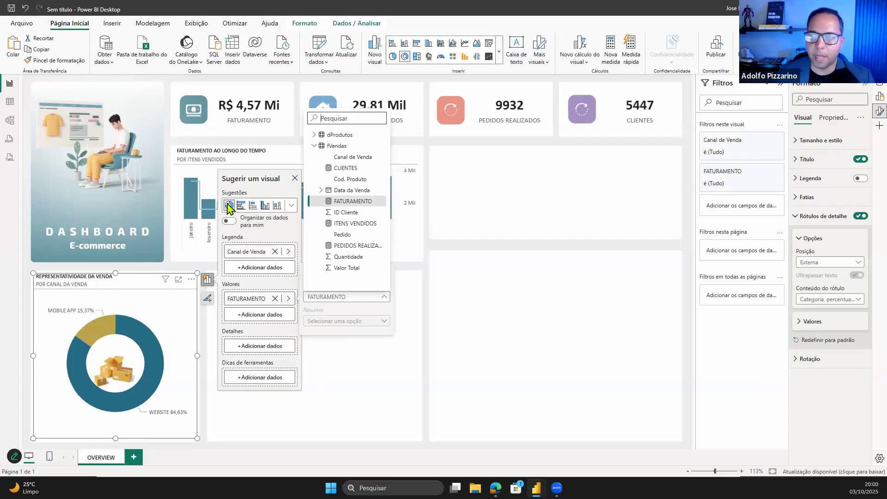
- Try the label contents "Valor dos dados" and "Percentual do total" on the donut chart, keeping the label position "Externa"
click(814, 307)
click(813, 301)
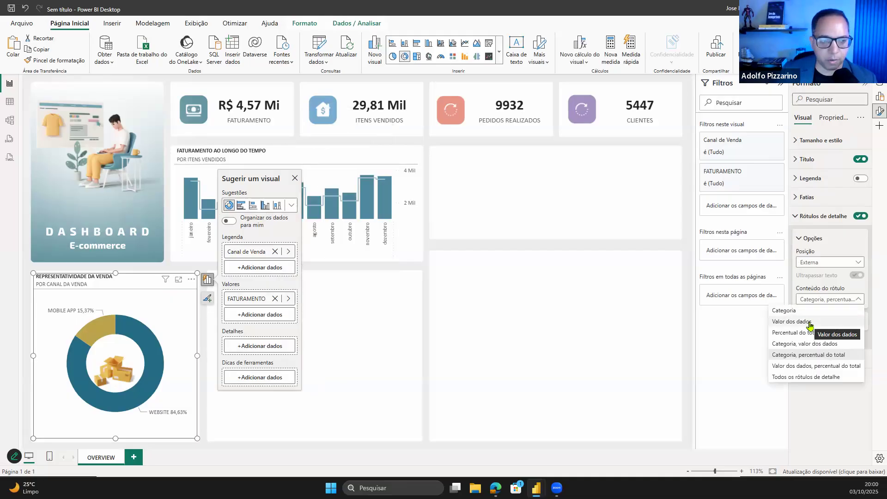
click(810, 322)
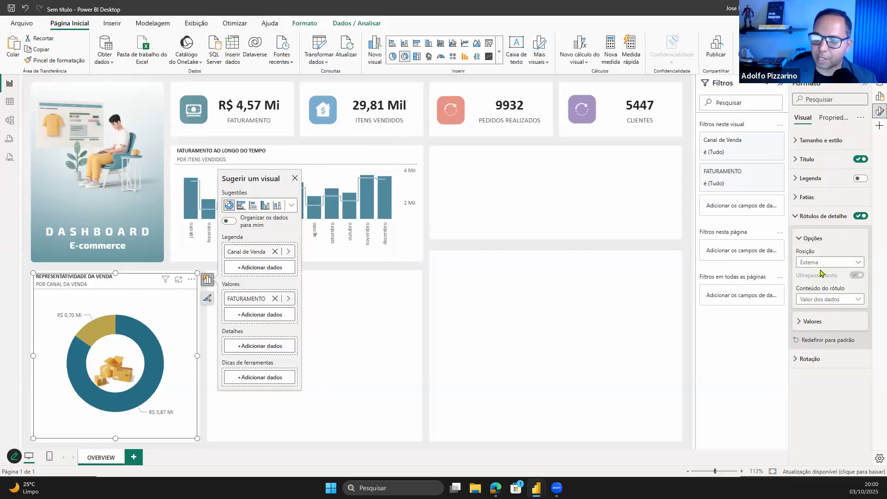
click(837, 261)
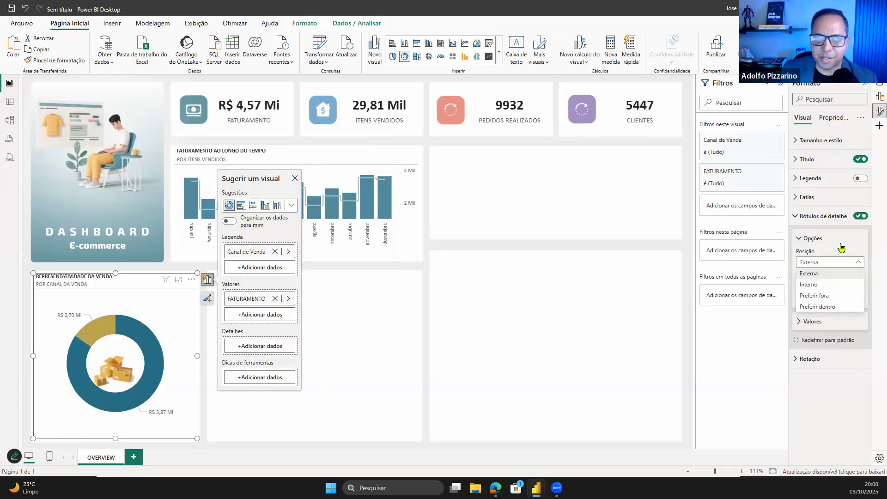
click(824, 309)
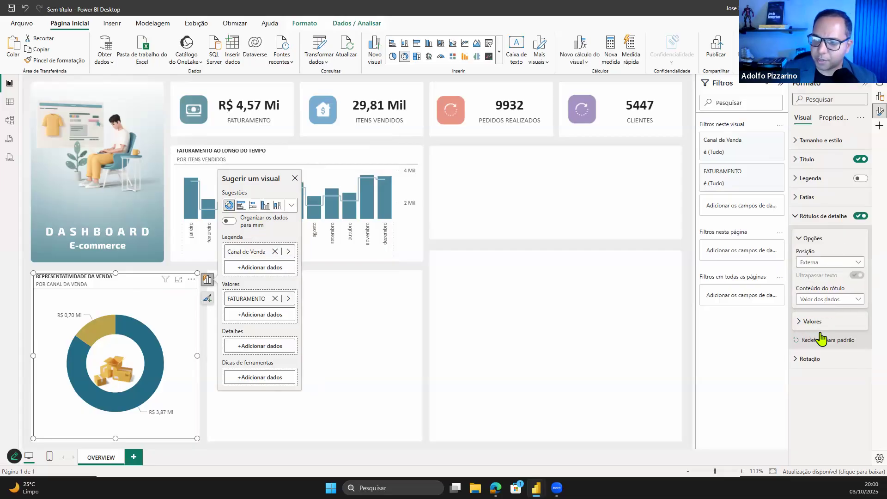
click(830, 299)
click(821, 333)
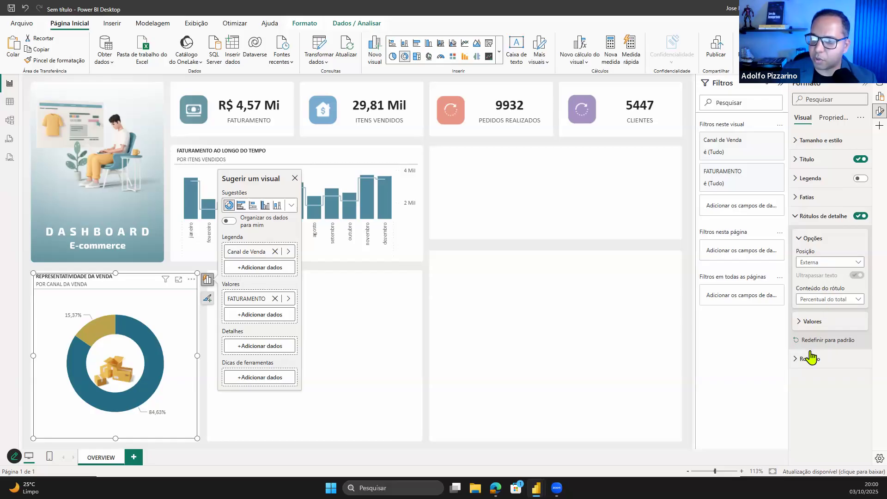
- Return the donut chart's detail labels to "Categoria, percentual do total"
click(829, 299)
click(811, 354)
click(446, 380)
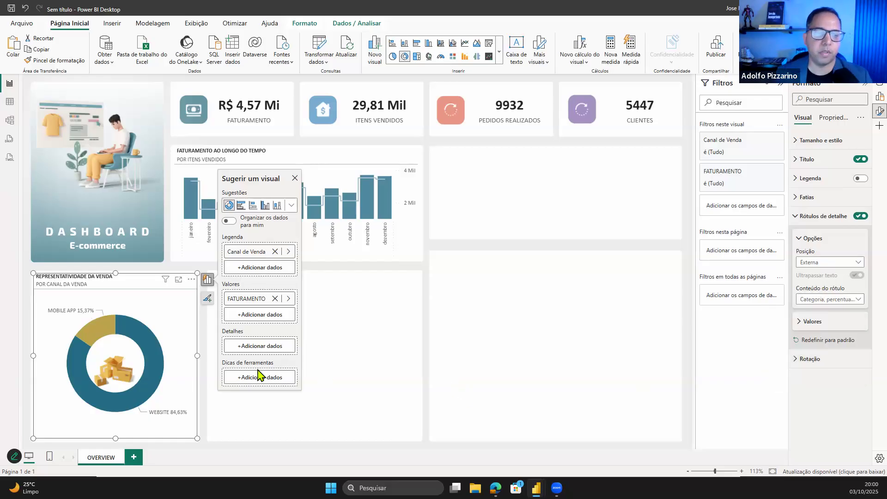
click(170, 340)
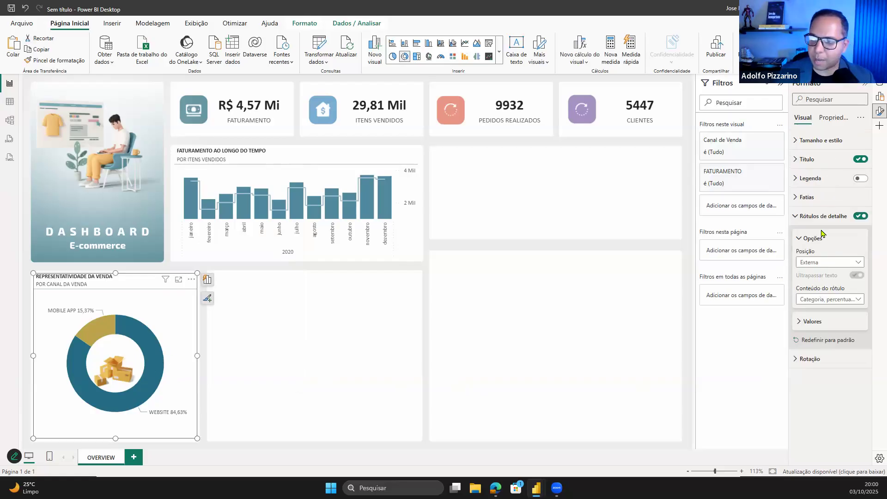
- Set the inner radius of the donut chart's slices to 69%
click(821, 216)
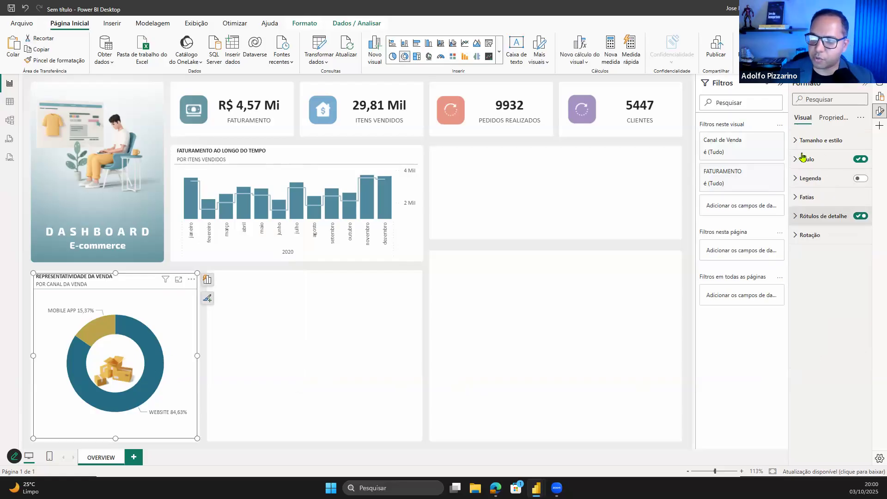
click(817, 205)
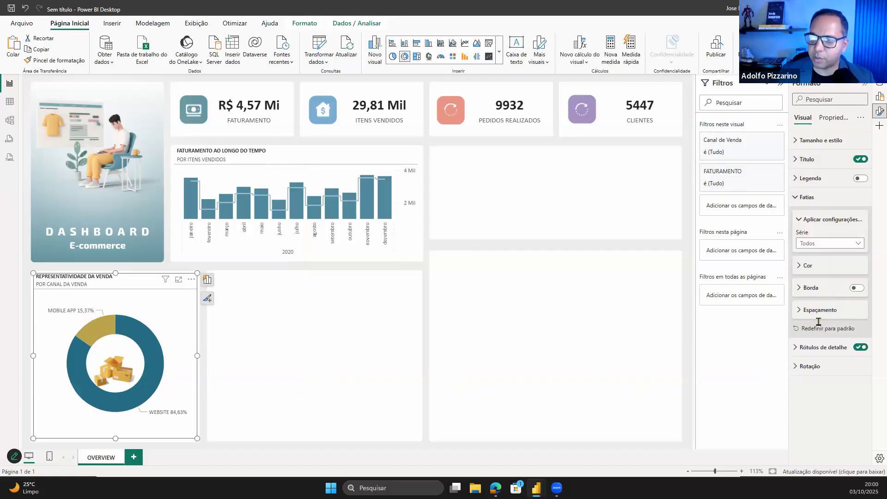
click(820, 309)
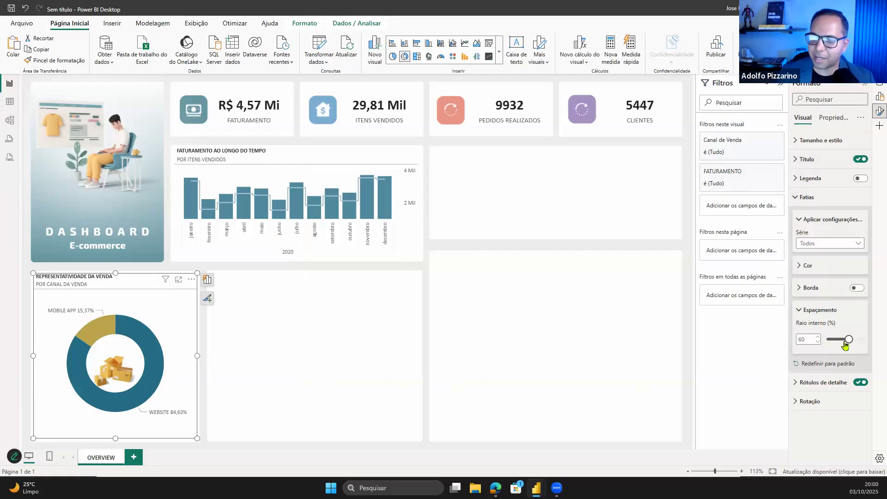
click(818, 339)
click(818, 339)
click(818, 339)
click(818, 338)
click(818, 340)
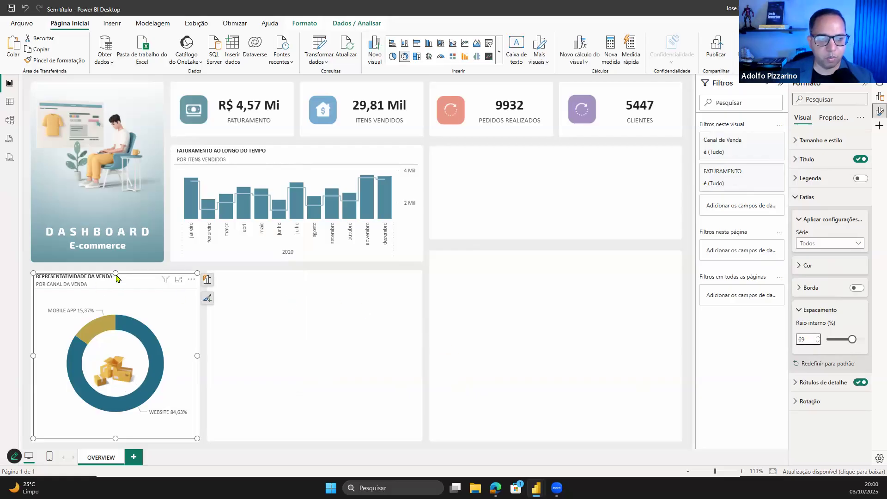
click(356, 347)
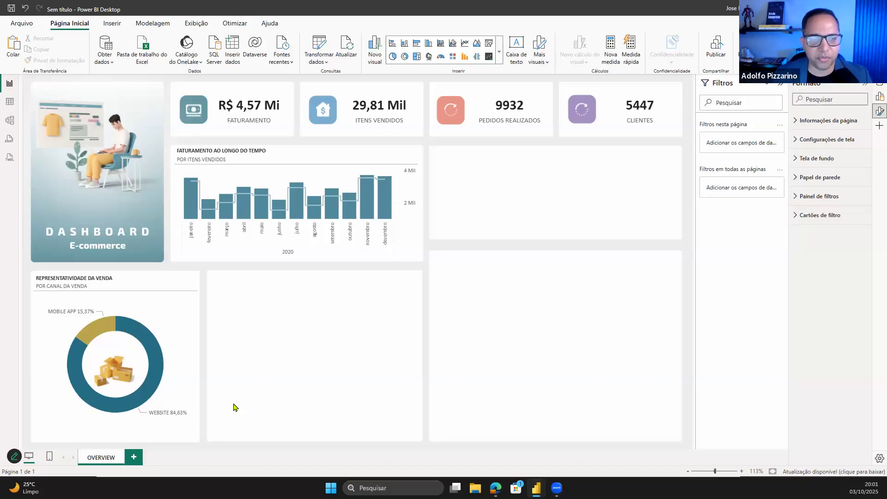
click(194, 414)
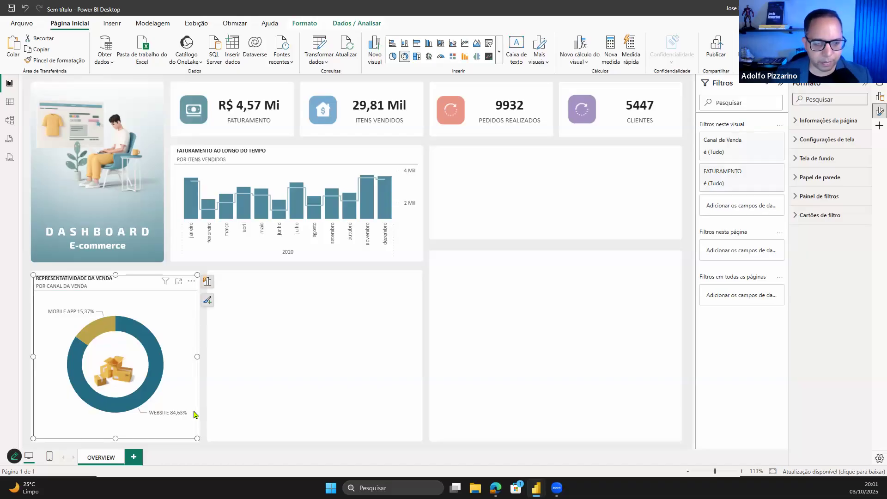
click(194, 412)
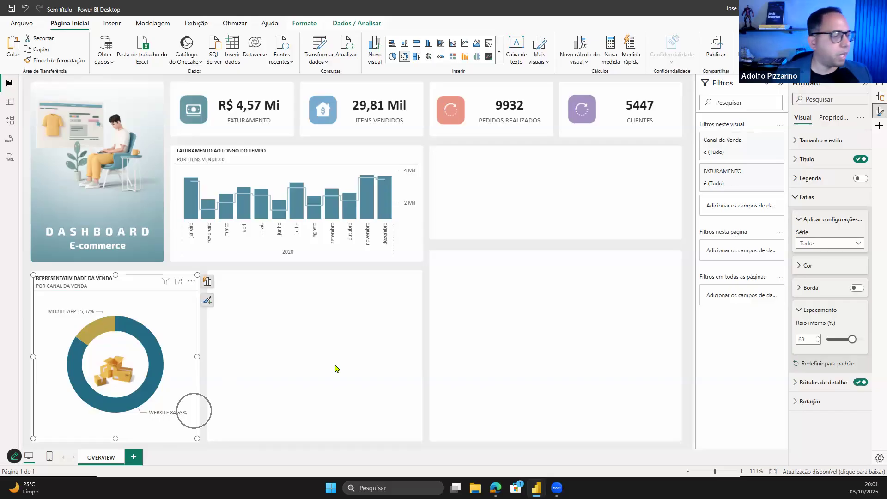
key(Escape)
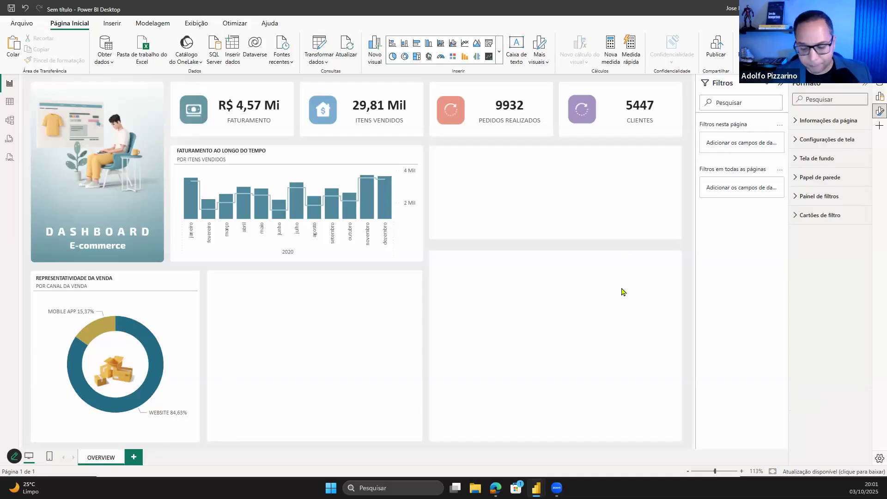
- Switch to the finished "PBX1 - Dashboard Ecommerce" report, examine its category table's rows and columns, and return to the untitled report
key(alt+Tab)
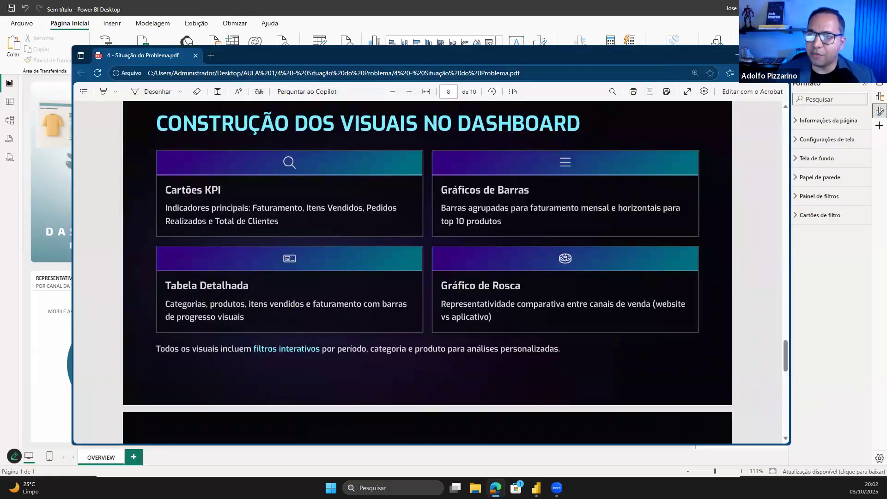
click(738, 55)
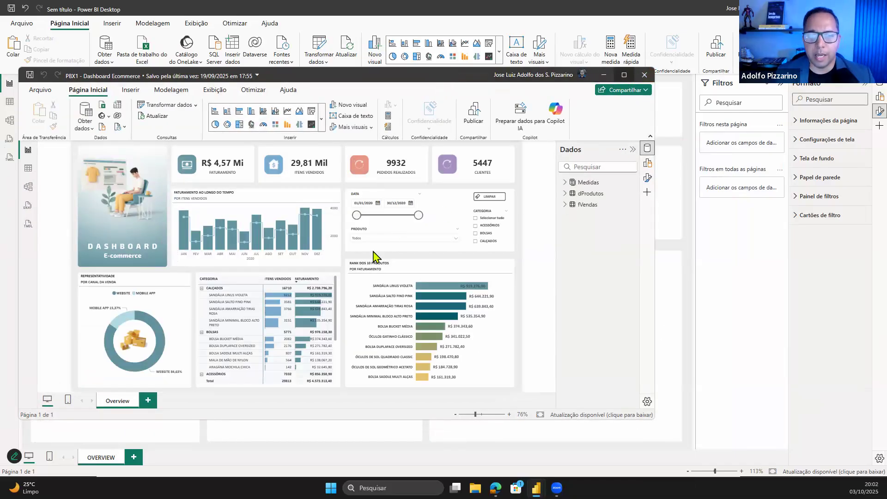
scroll(370, 375, down, 4)
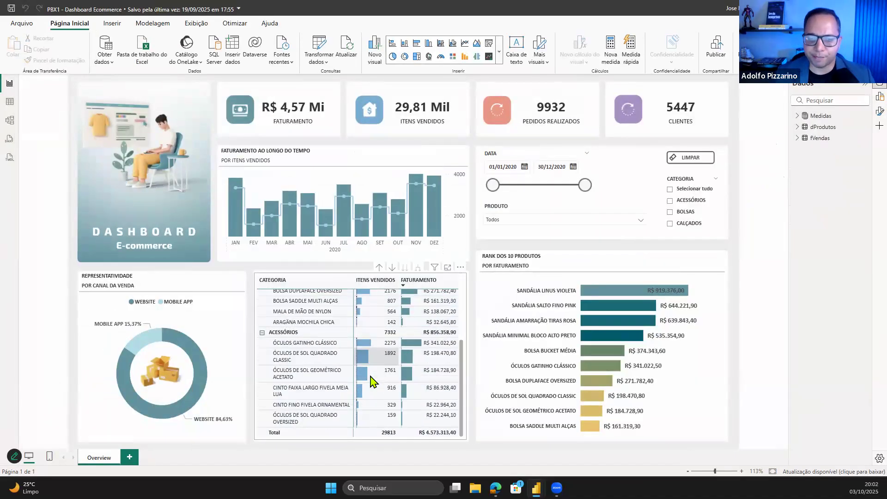
scroll(369, 374, up, 4)
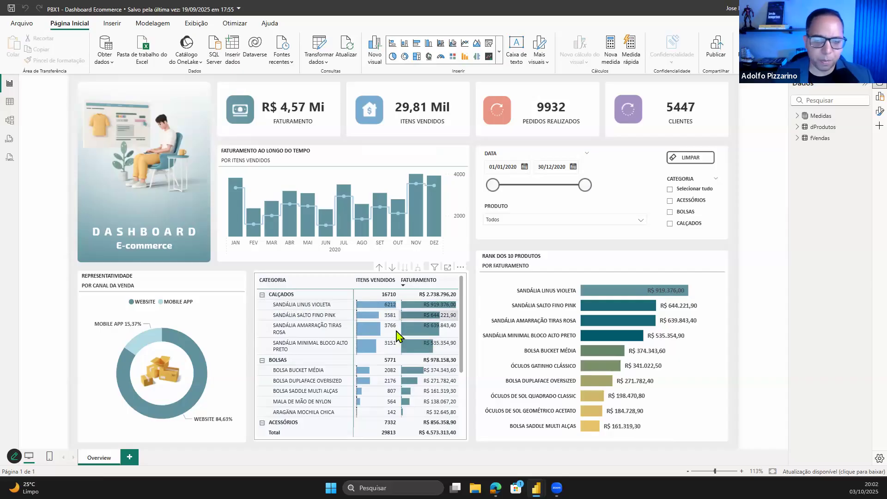
scroll(361, 365, down, 3)
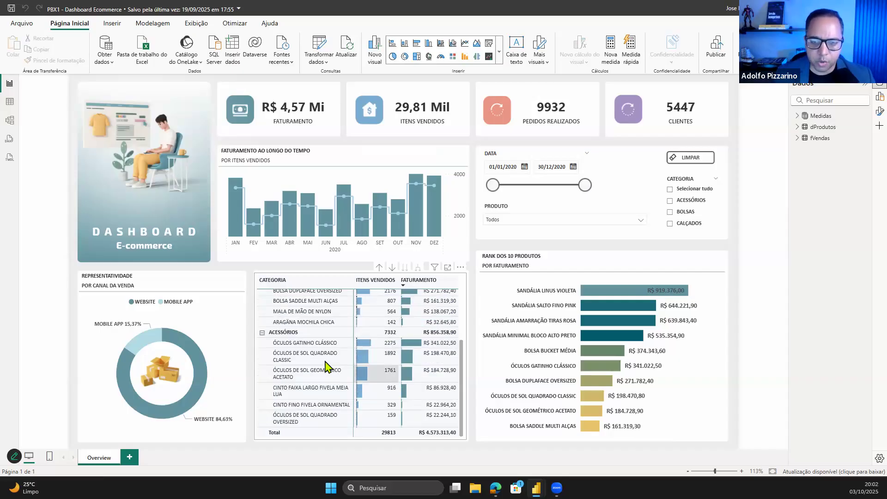
scroll(326, 366, up, 3)
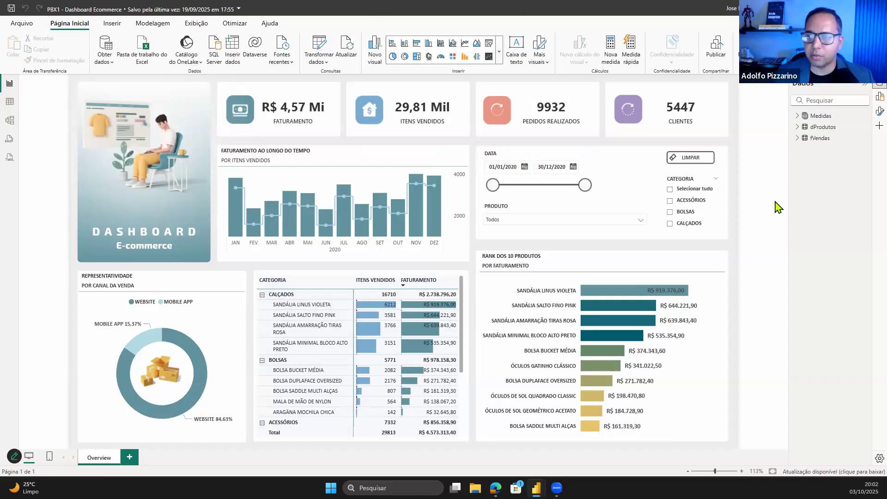
drag(525, 9, 886, 173)
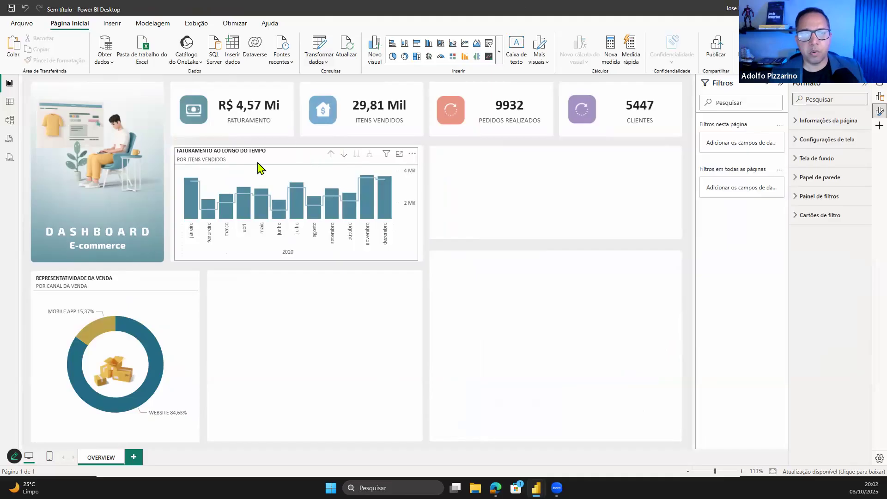
- Duplicate the "Faturamento ao longo do tempo" chart and fit the copy into the empty card beside the donut chart
click(305, 156)
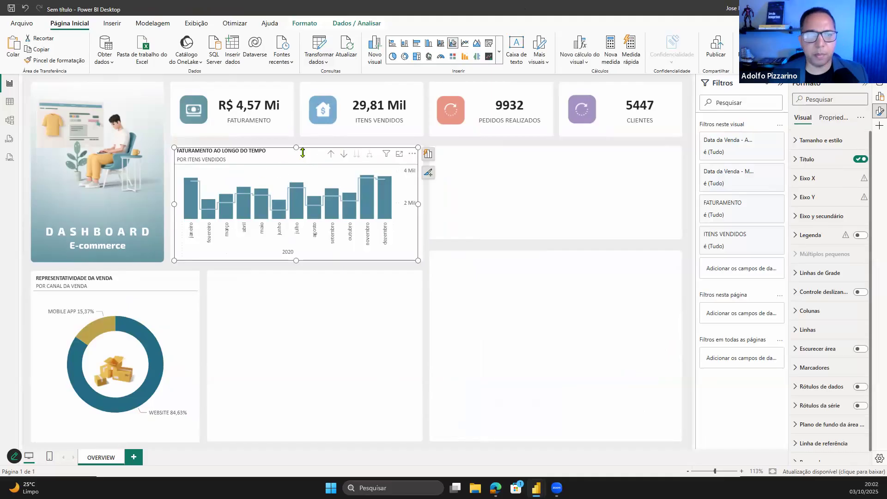
key(ctrl+c)
key(ctrl+v)
drag(306, 161, 340, 279)
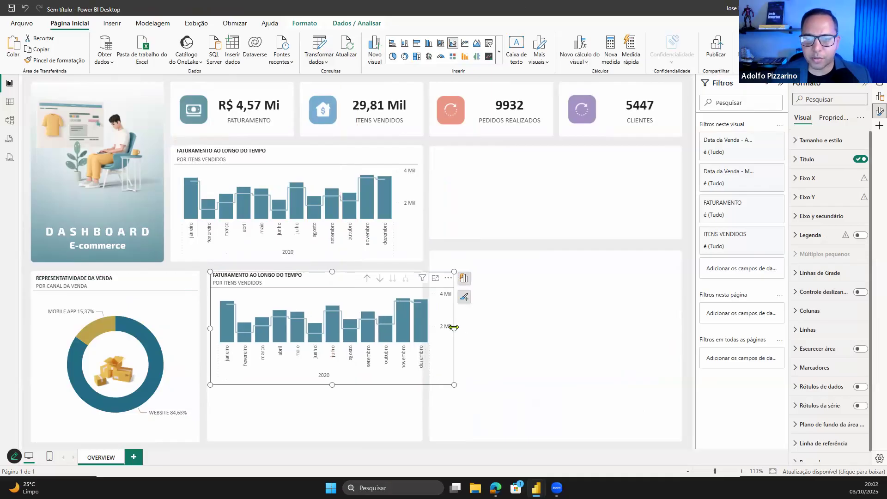
drag(422, 335, 422, 334)
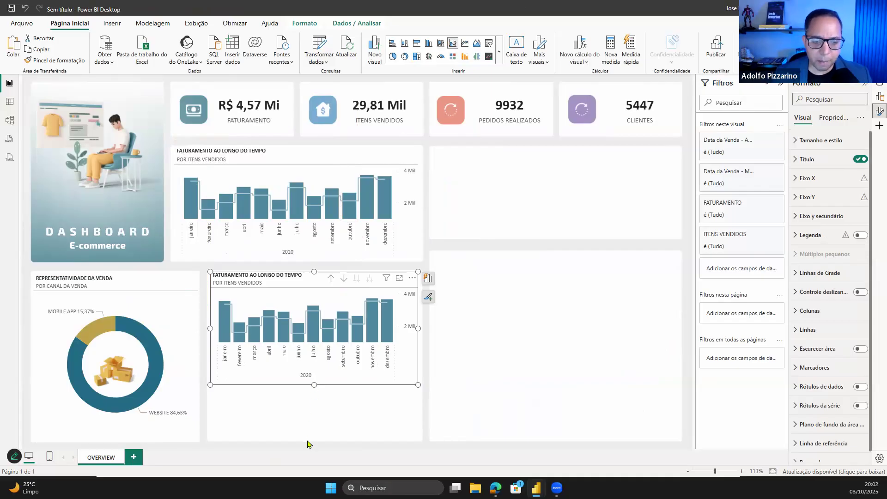
drag(314, 385, 308, 441)
click(514, 367)
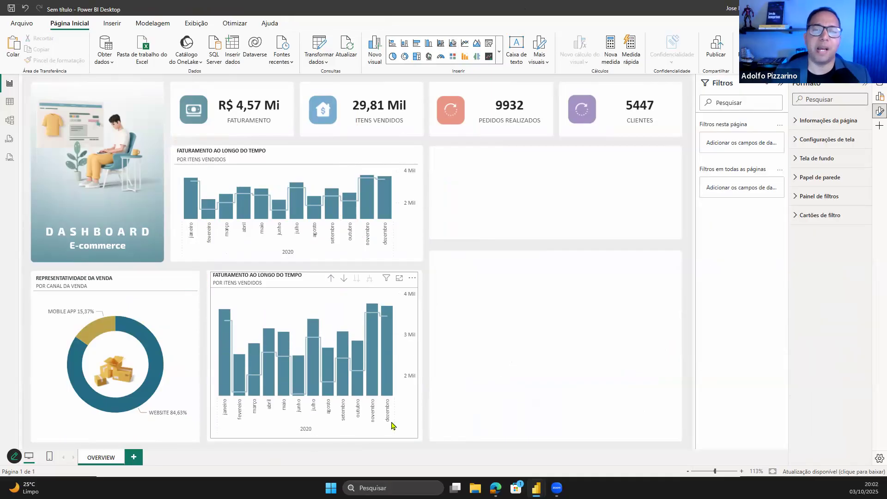
- Convert the copied chart beside the donut chart into a table visual (Tabela)
click(302, 282)
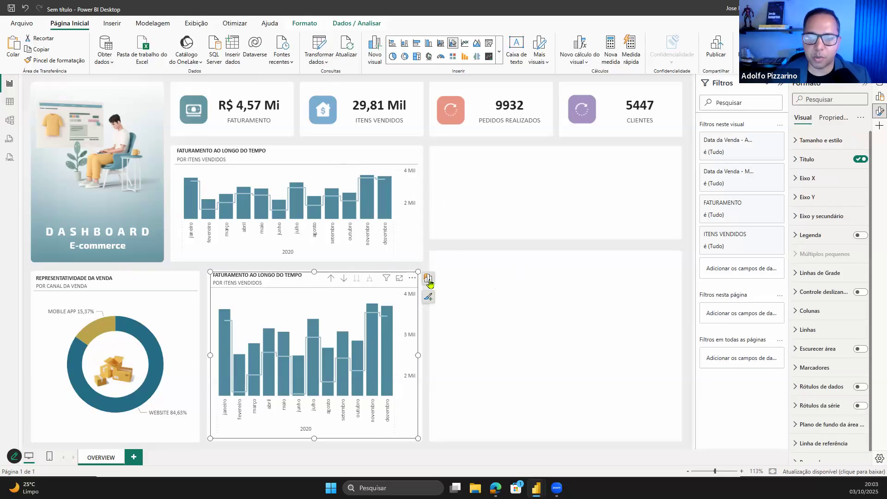
click(512, 156)
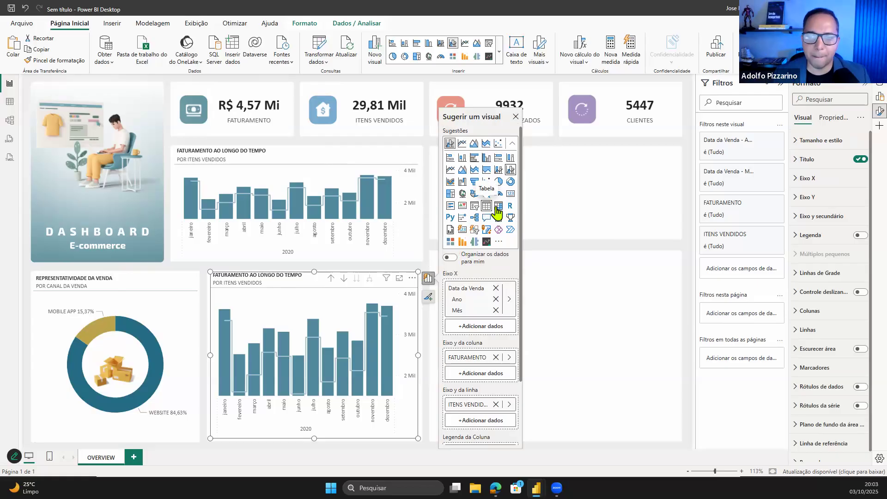
click(487, 206)
click(280, 444)
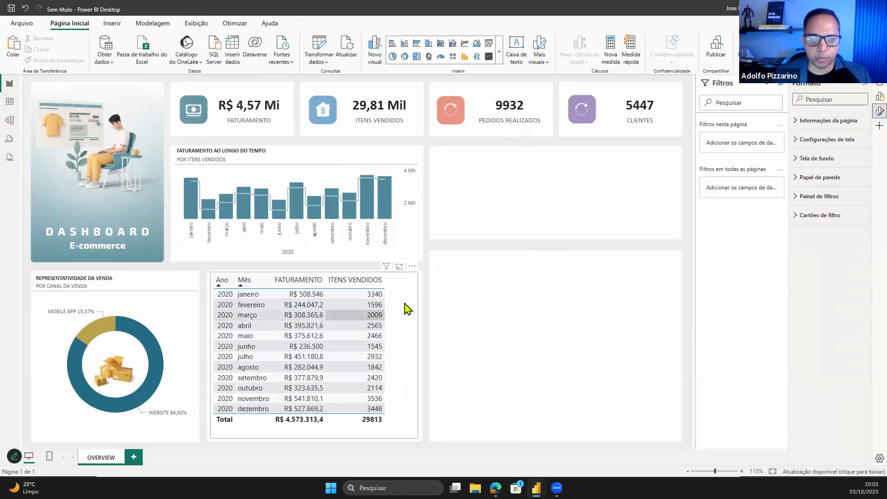
- Remove the Data da Venda field from the new table's columns, keeping FATURAMENTO and ITENS VENDIDOS
click(418, 294)
click(428, 280)
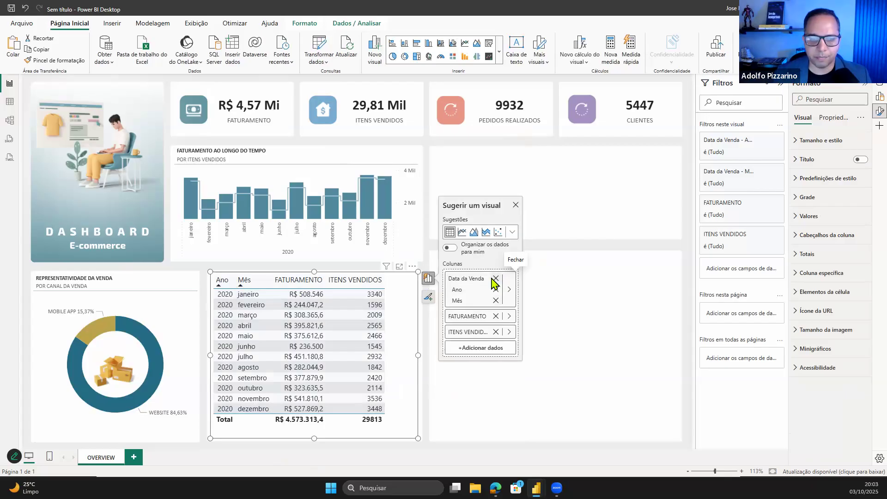
click(494, 278)
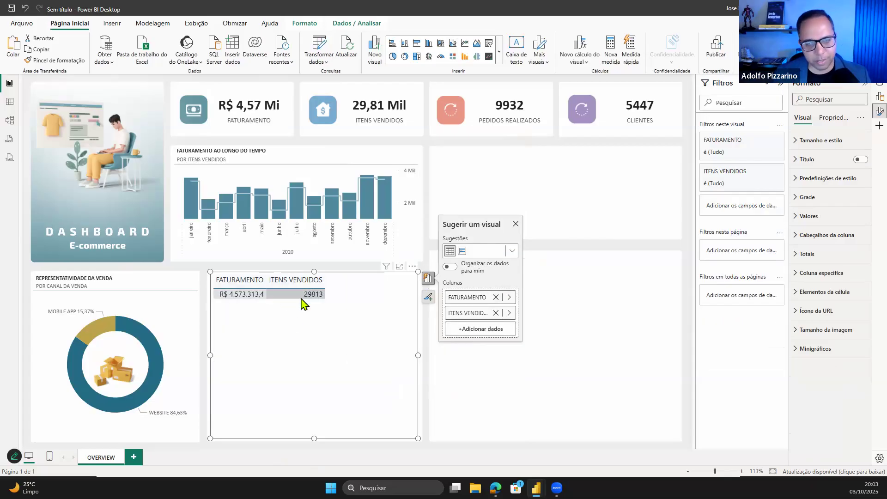
- Add the Categoria field from dProdutos to the new table's columns
click(483, 329)
click(556, 309)
click(579, 319)
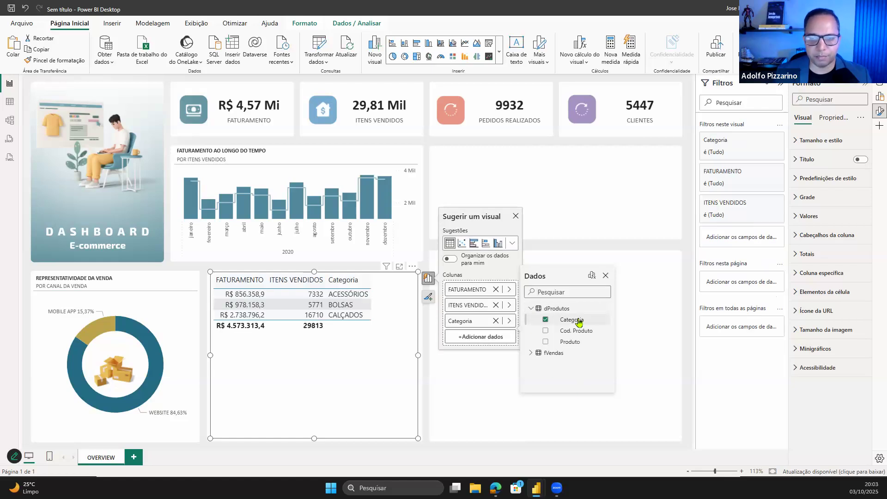
click(496, 290)
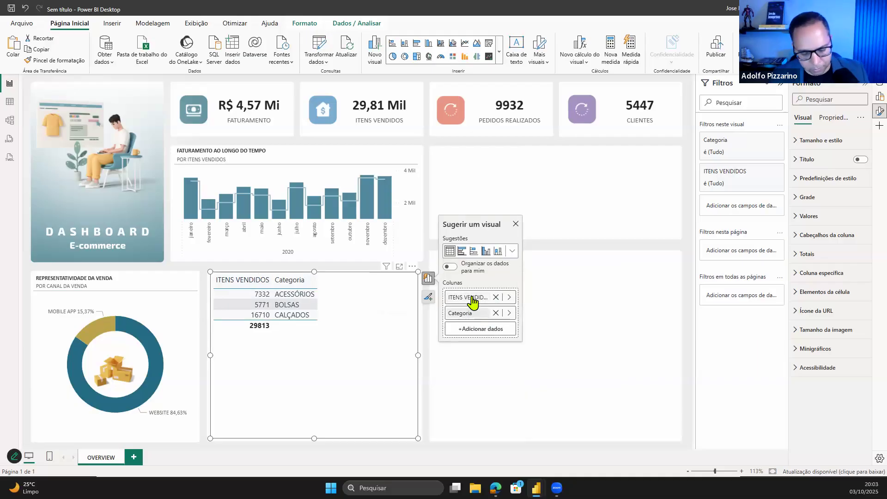
click(563, 312)
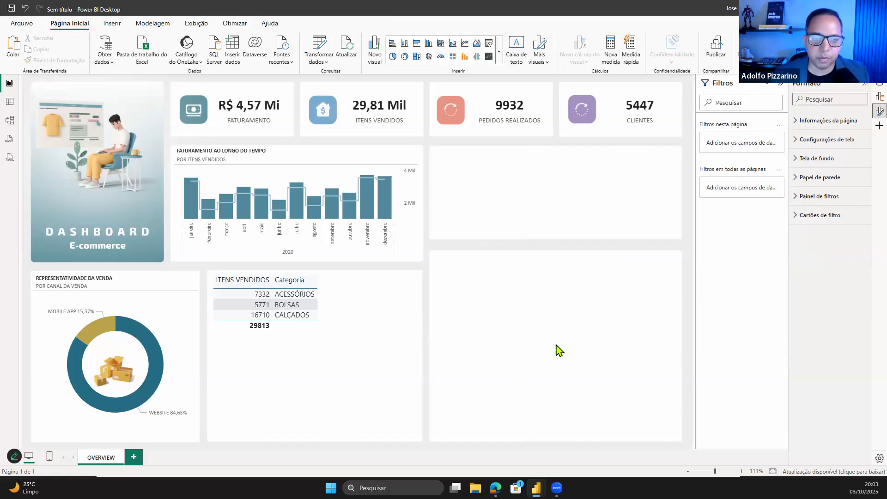
key(ctrl+z)
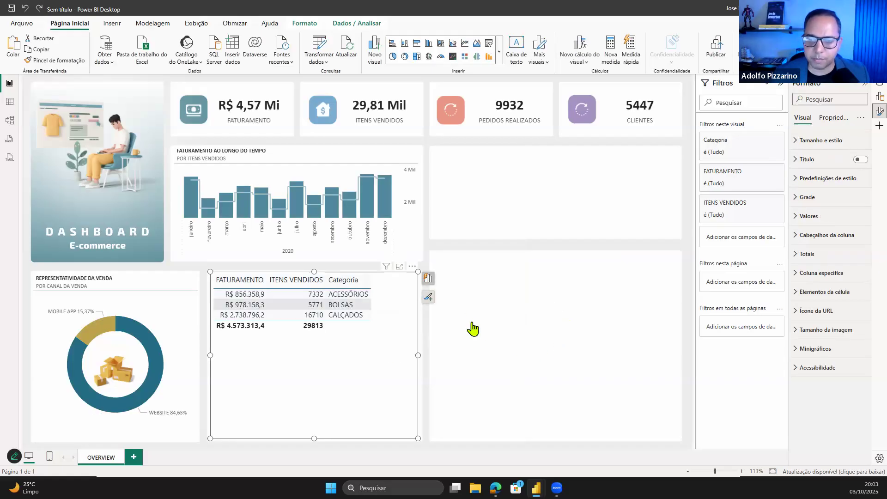
- Move Categoria ahead of FATURAMENTO in the table's columns and add the Produto field from dProdutos
drag(471, 323, 492, 283)
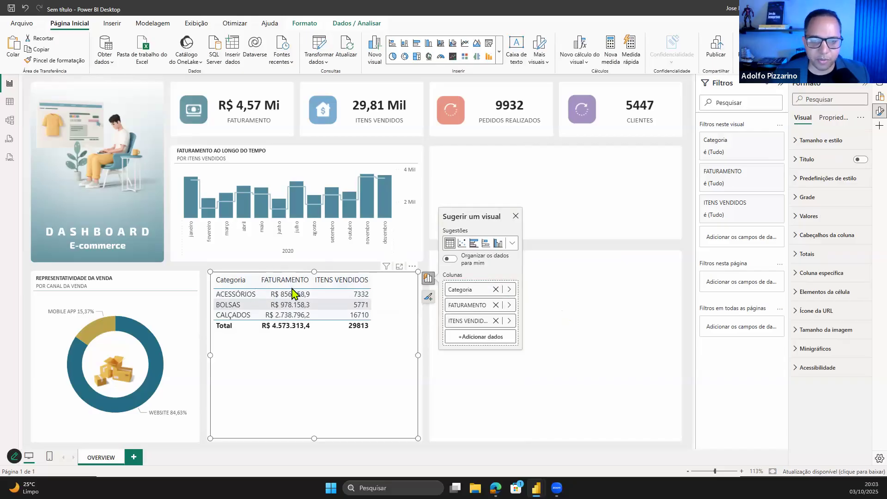
click(472, 342)
click(561, 309)
click(574, 346)
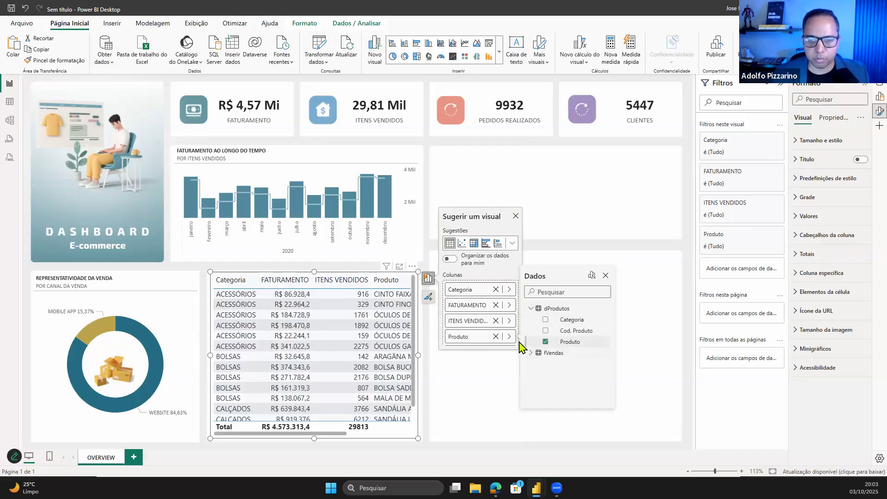
- Reorder the table's columns so Produto comes directly after Categoria and before FATURAMENTO
click(461, 328)
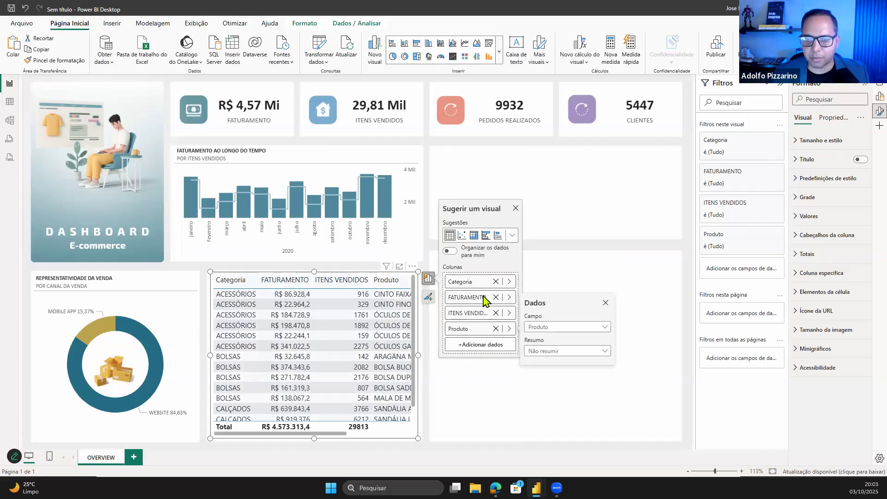
click(453, 329)
click(481, 298)
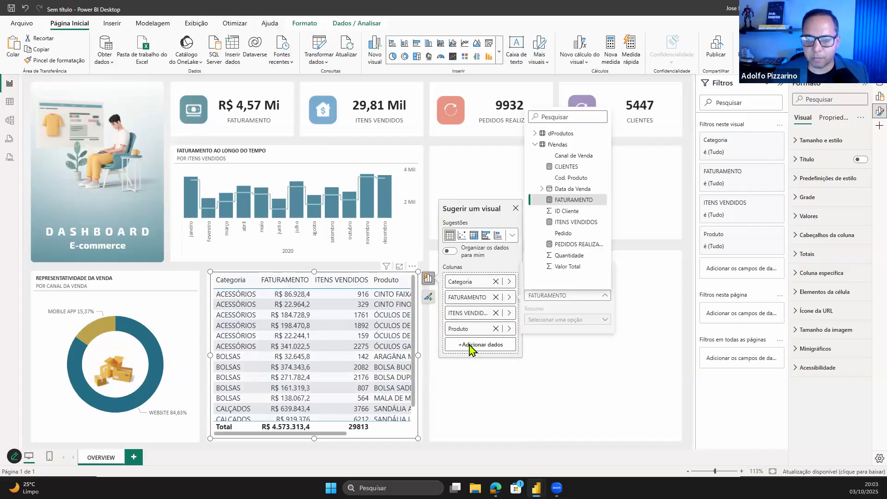
drag(446, 329, 480, 292)
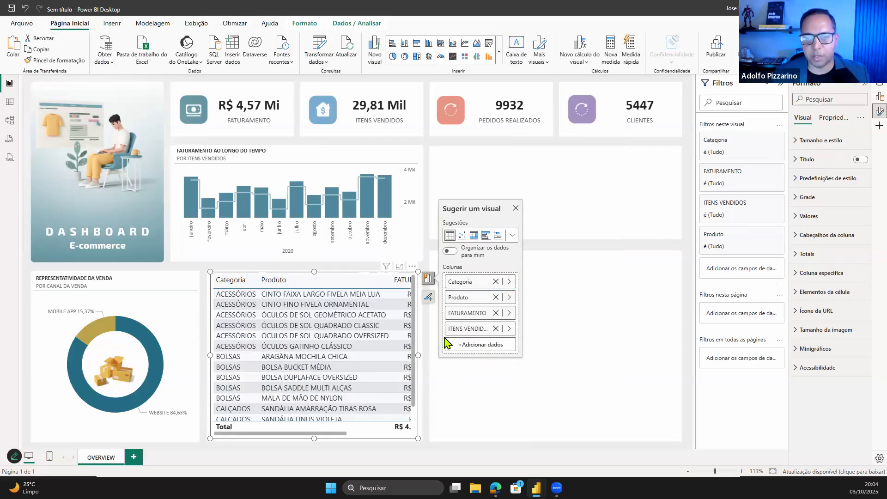
- Widen the table over the neighbouring empty card until all four columns fit
click(418, 354)
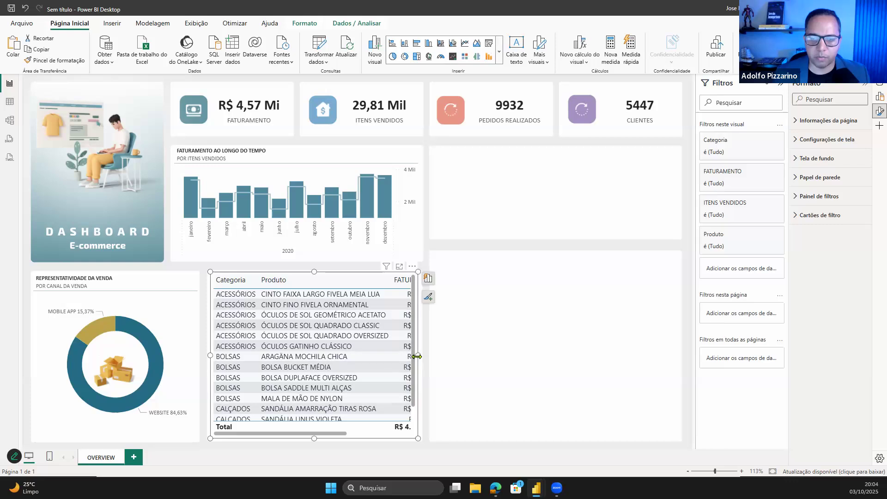
drag(584, 345, 537, 353)
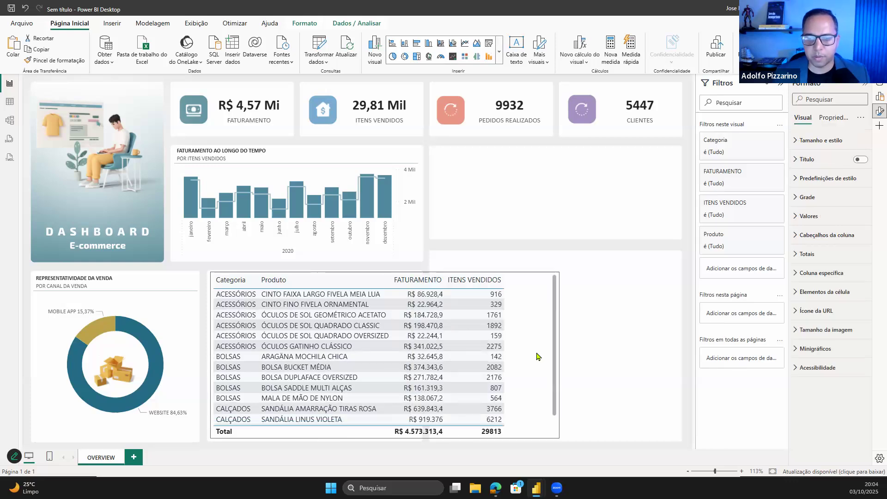
click(615, 360)
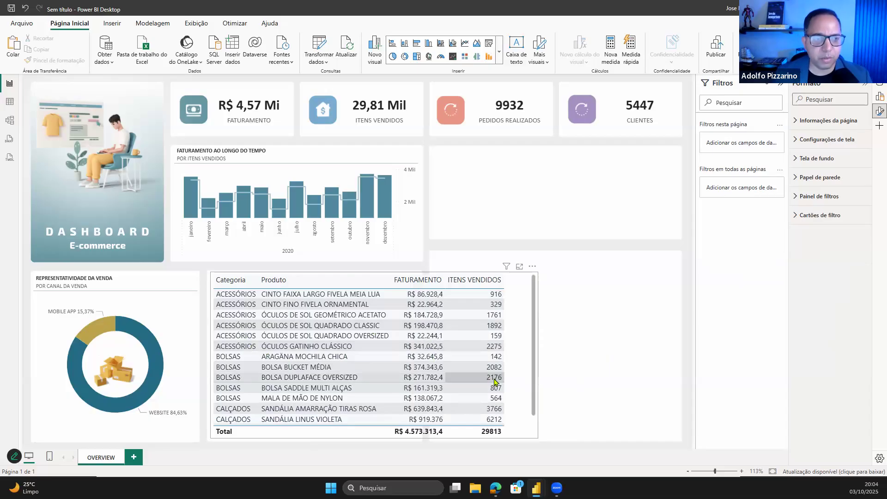
click(525, 340)
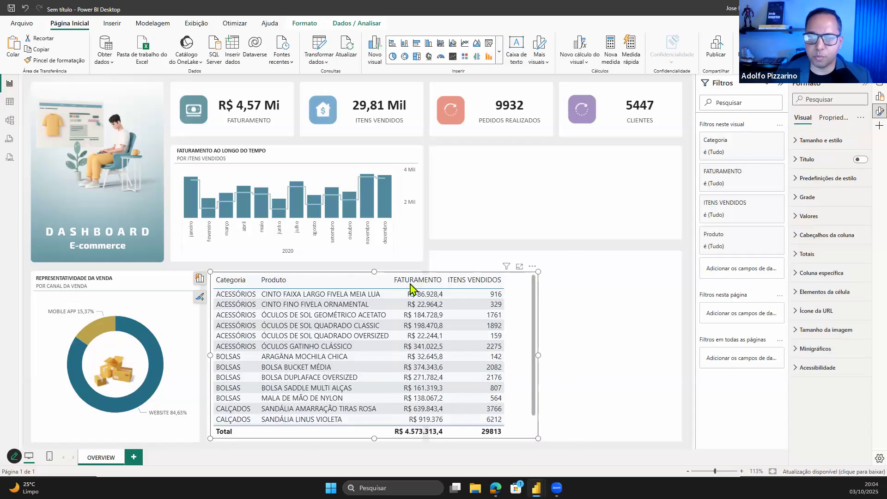
- Convert the table into a matrix (Matriz) with Produto under Categoria in the rows, and expand all categories to product level
click(199, 278)
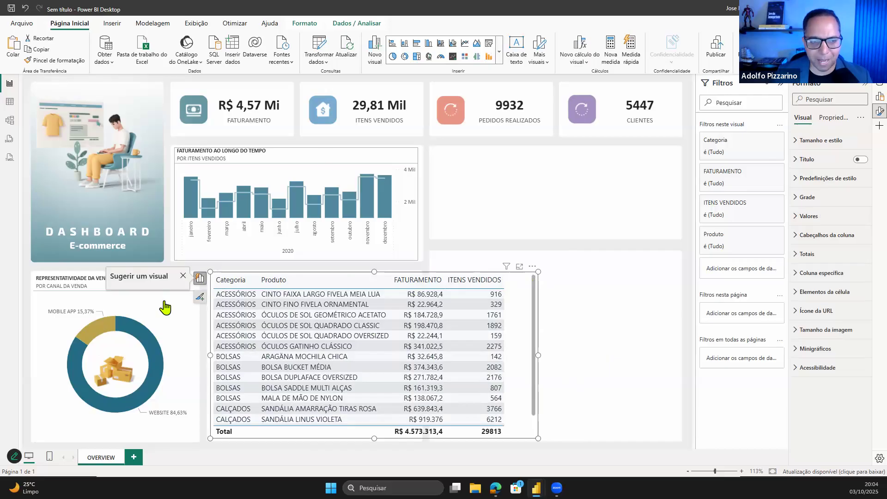
click(179, 236)
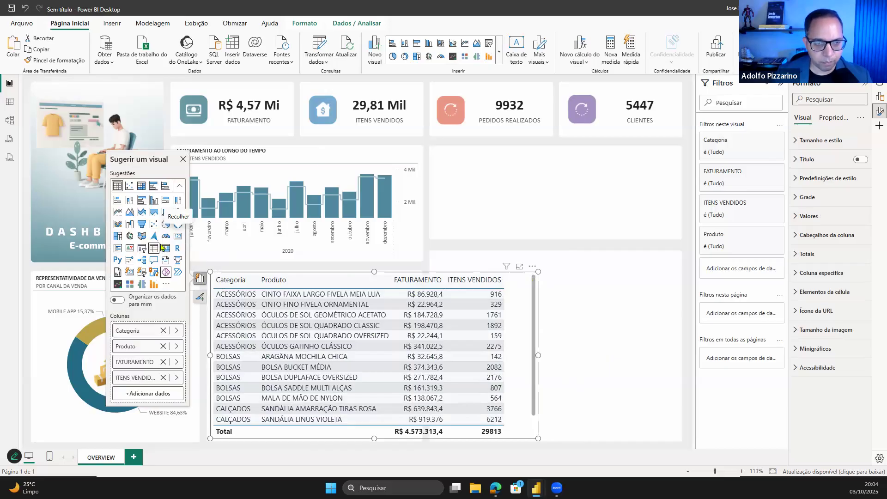
click(166, 249)
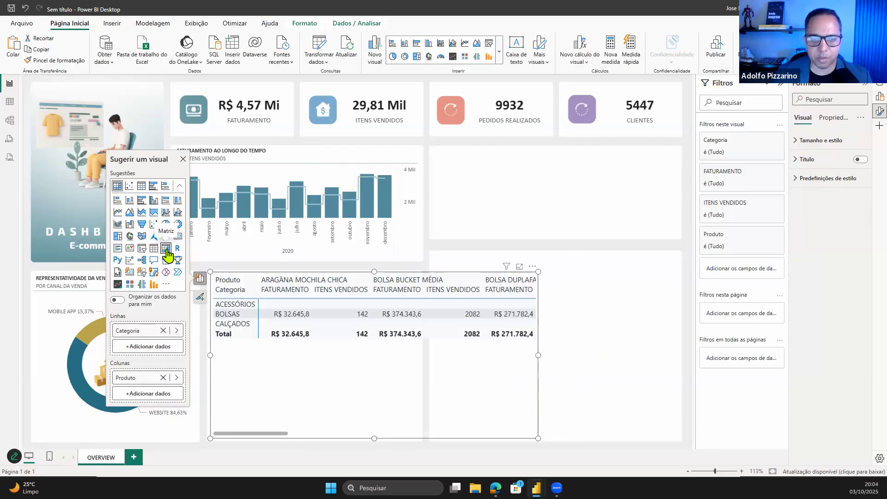
drag(135, 351, 159, 318)
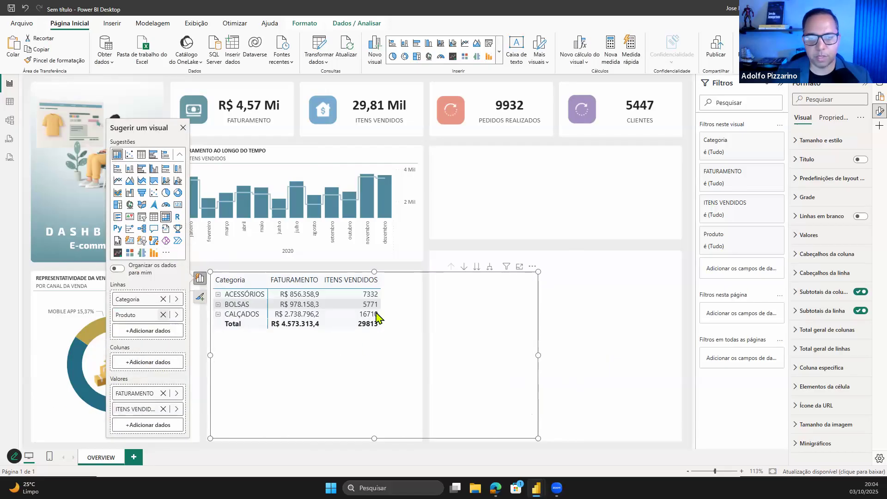
click(491, 268)
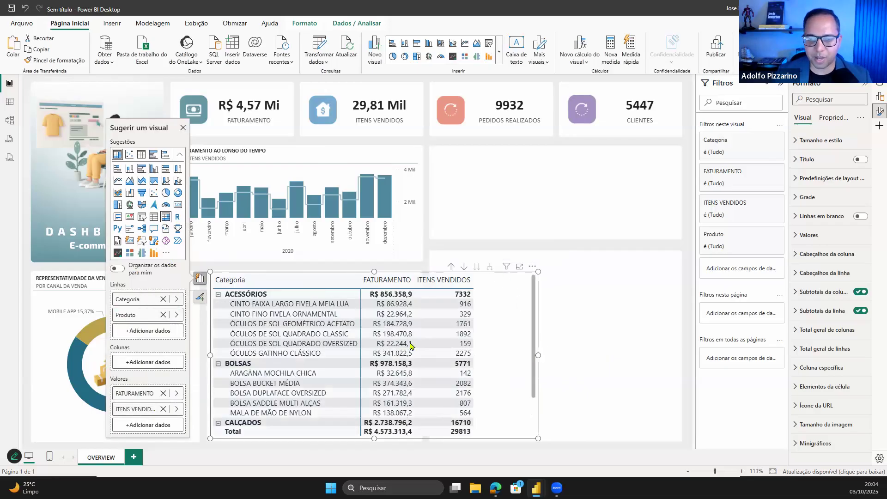
- Resize the matrix to fit its card beside the donut chart and narrow the Categoria column until both value columns fit
drag(539, 355, 419, 347)
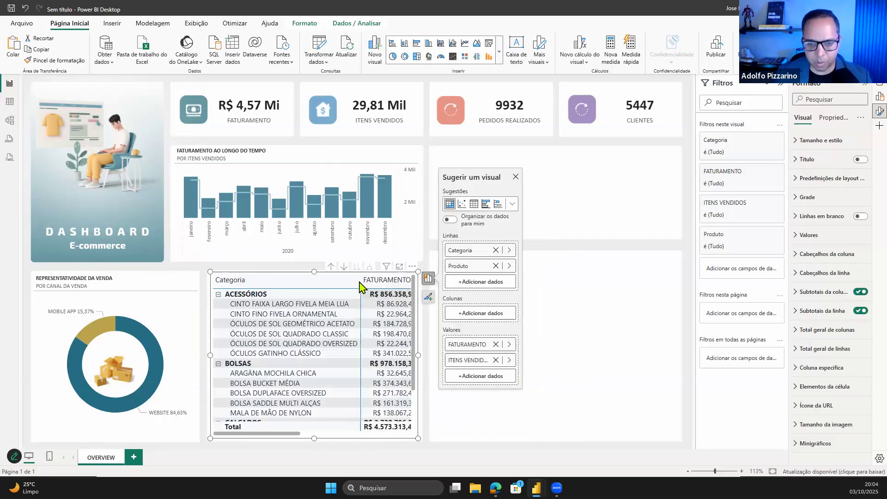
drag(279, 283, 298, 282)
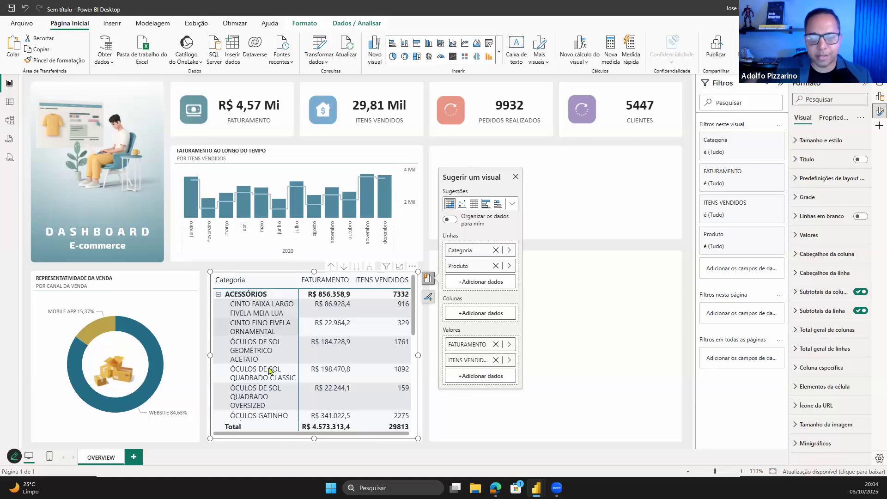
click(330, 266)
click(370, 267)
scroll(366, 369, down, 5)
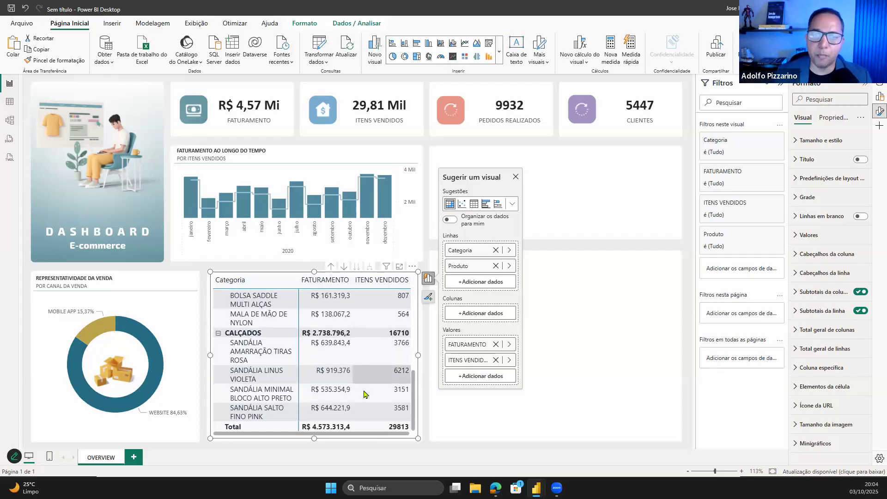
scroll(364, 393, up, 5)
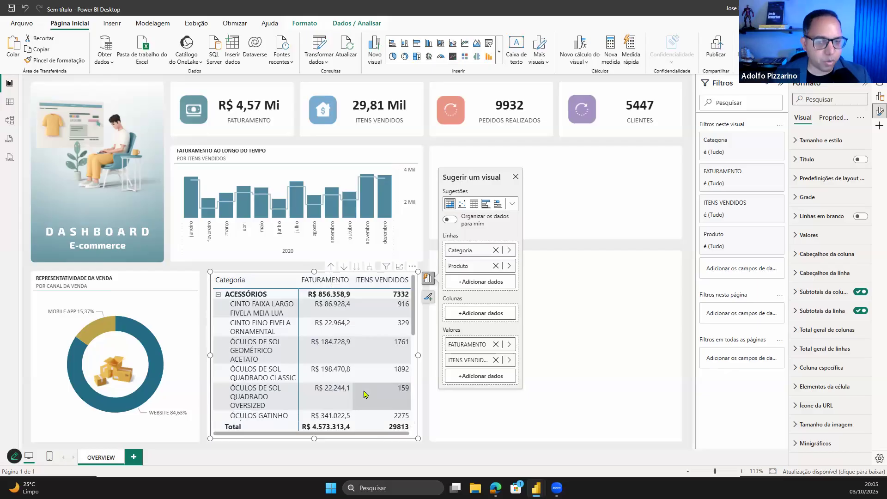
- Set the font of the matrix values (Valores) to Calibri, size 10
click(813, 236)
click(813, 281)
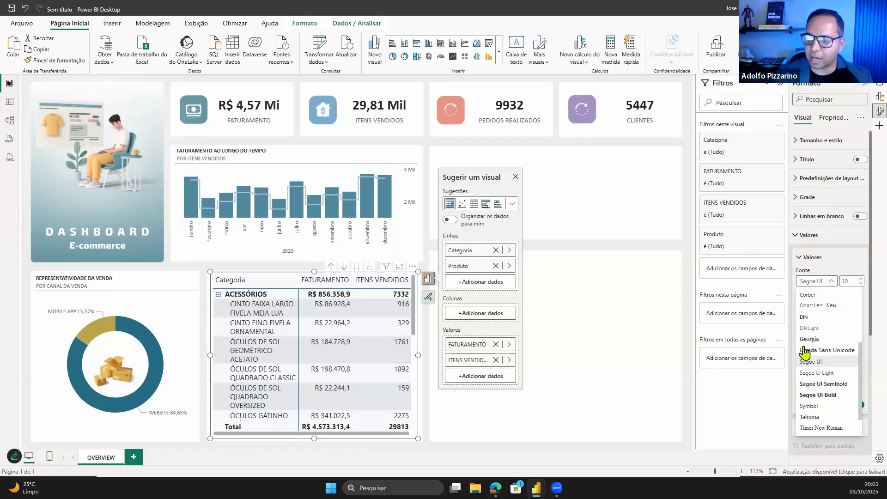
click(813, 325)
double_click(851, 281)
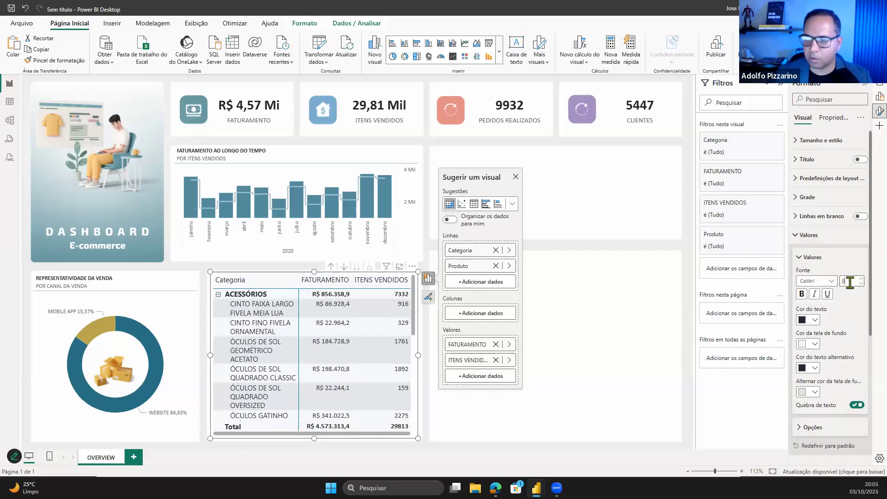
text(8)
key(BackSpace)
text(10)
click(809, 242)
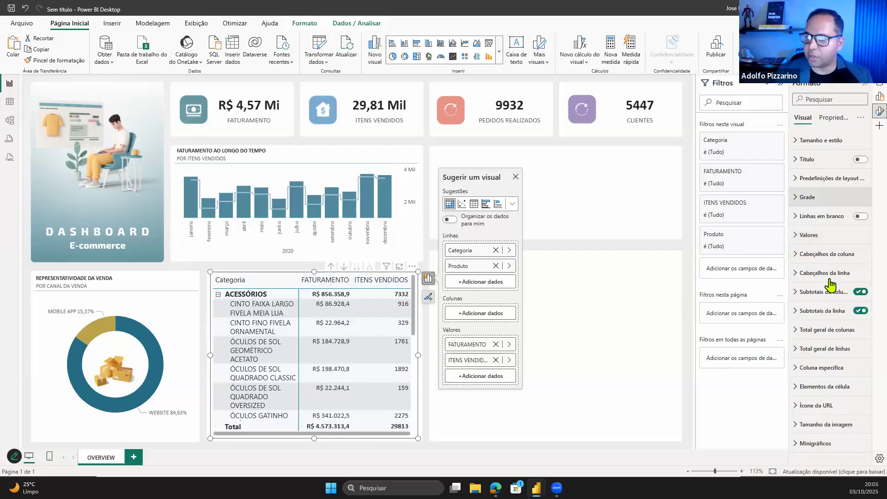
- Set the text of the matrix row headers (Cabeçalhos da linha) to Calibri, size 8
click(827, 274)
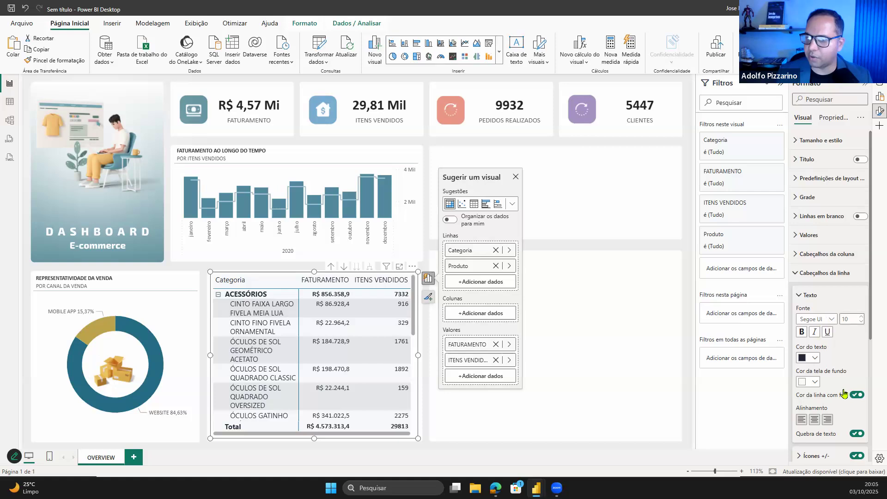
click(826, 319)
scroll(836, 365, up, 3)
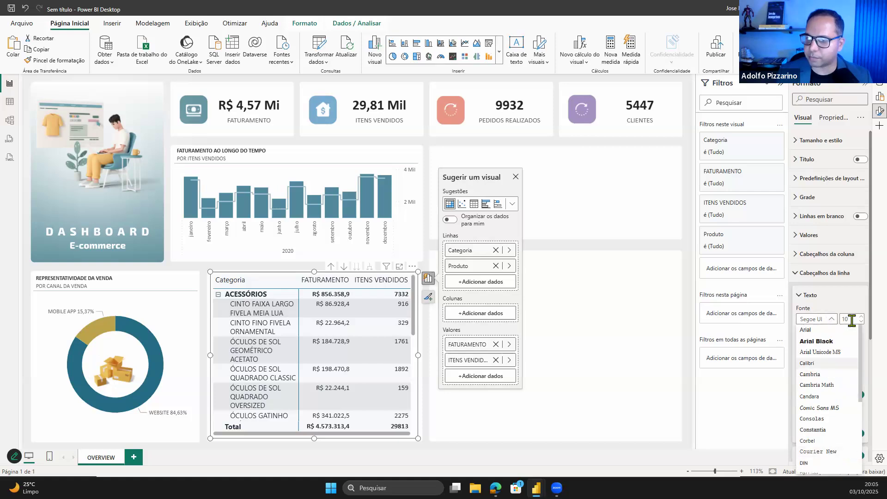
click(838, 363)
click(851, 321)
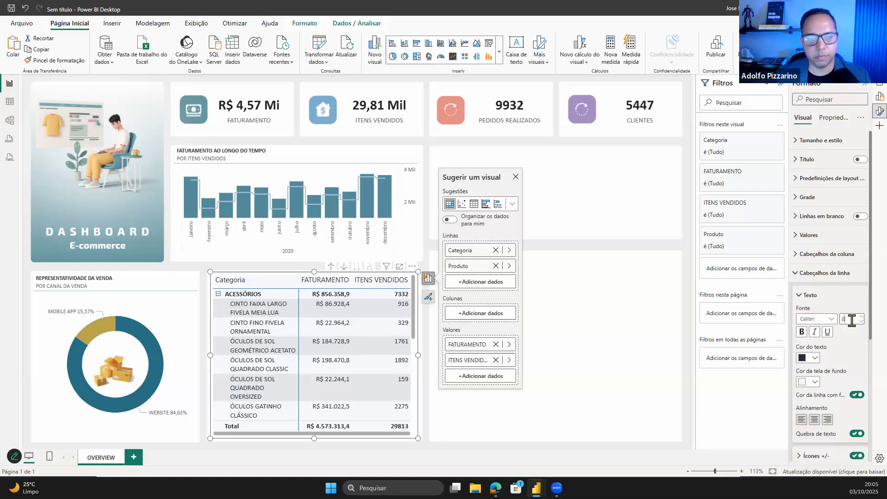
scroll(348, 359, down, 3)
scroll(390, 303, up, 3)
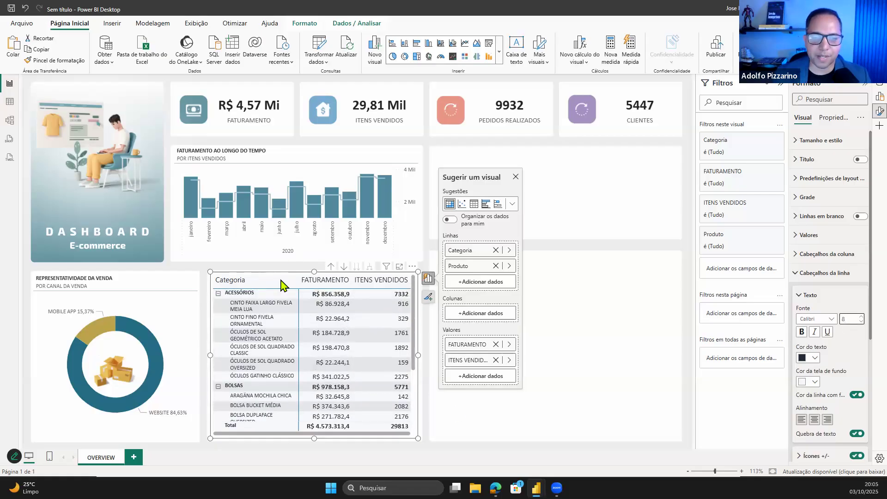
- Set the matrix column headers (Cabeçalhos da coluna) to Calibri, size 8, and widen the Categoria column slightly
click(854, 276)
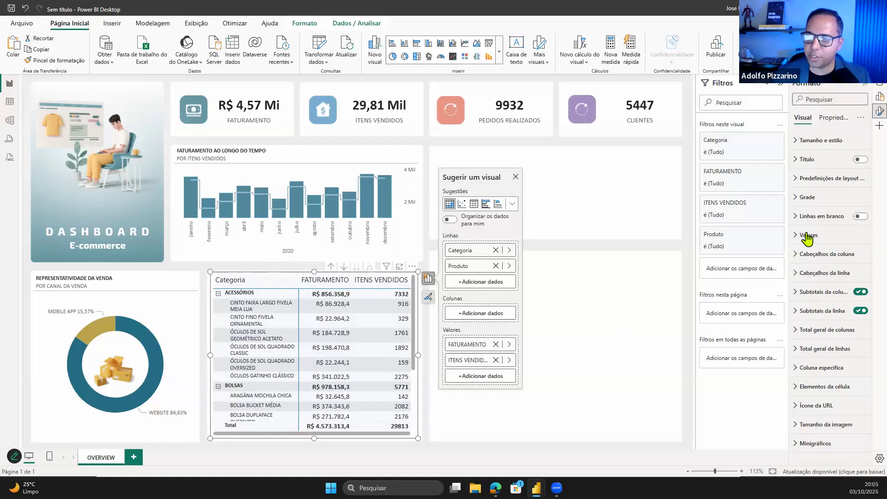
click(832, 251)
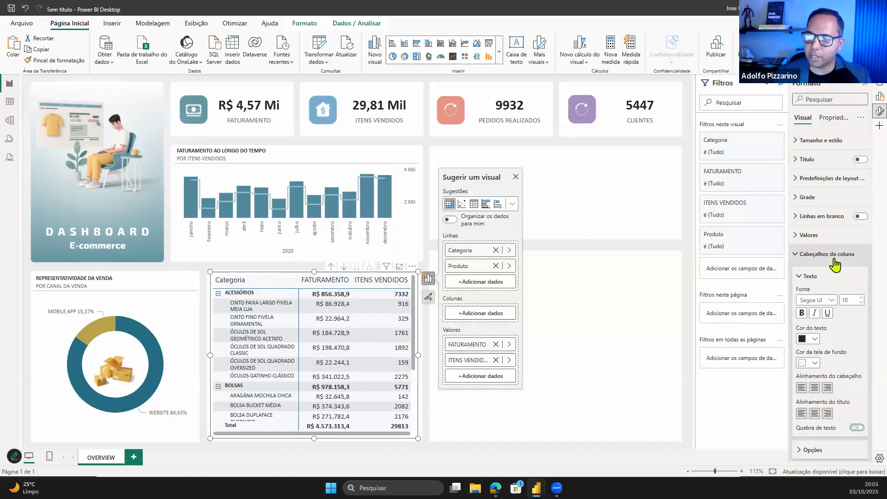
click(819, 302)
scroll(827, 370, up, 3)
click(816, 402)
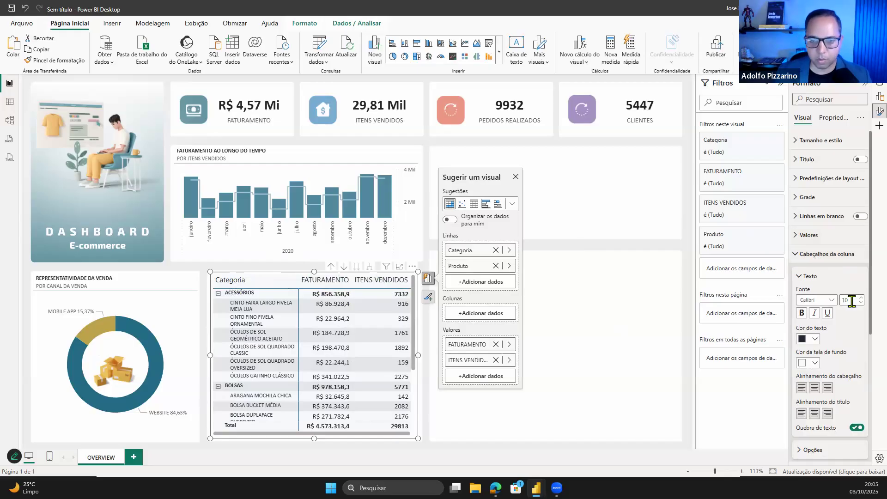
click(851, 301)
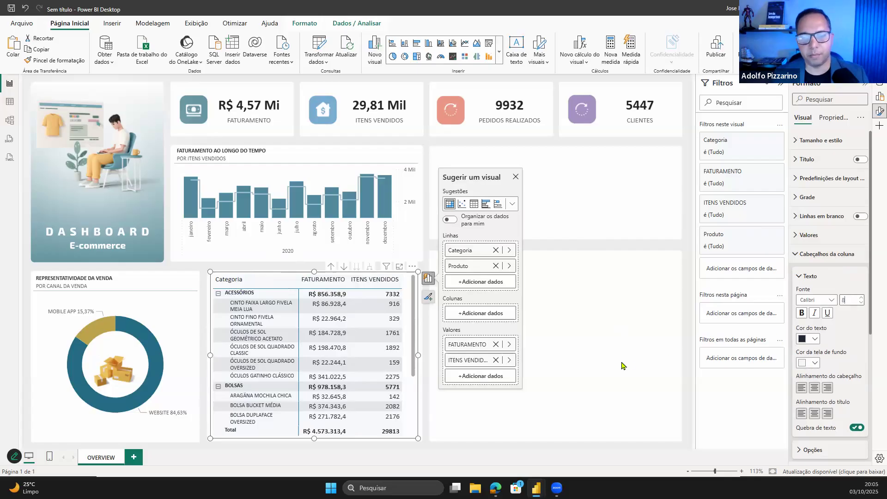
click(549, 406)
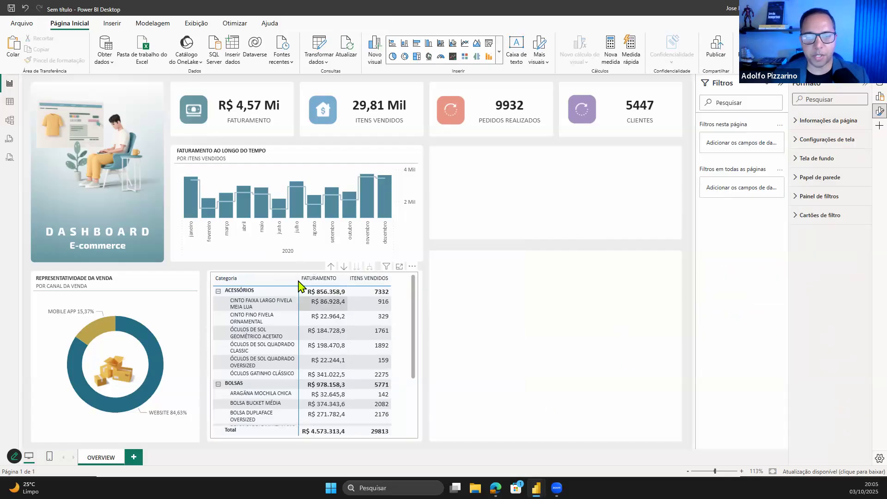
drag(313, 280, 313, 282)
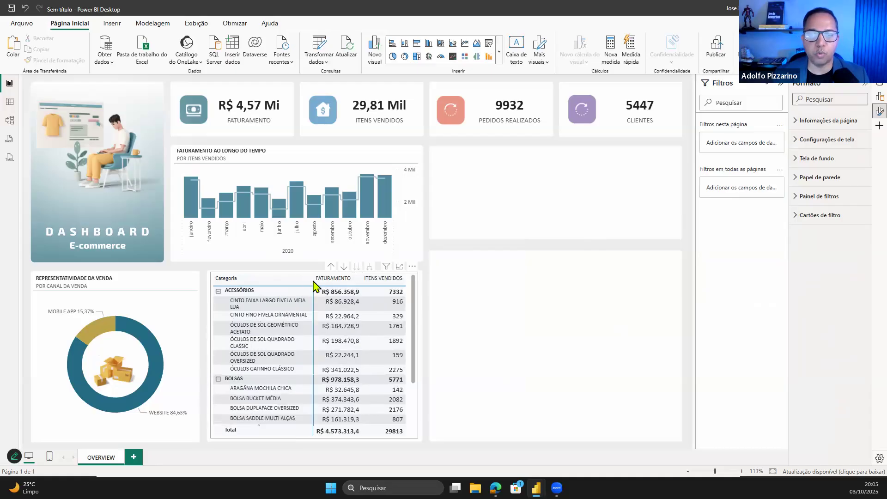
- Examine the matrix rows across all categories, including the product names and the total row
click(558, 346)
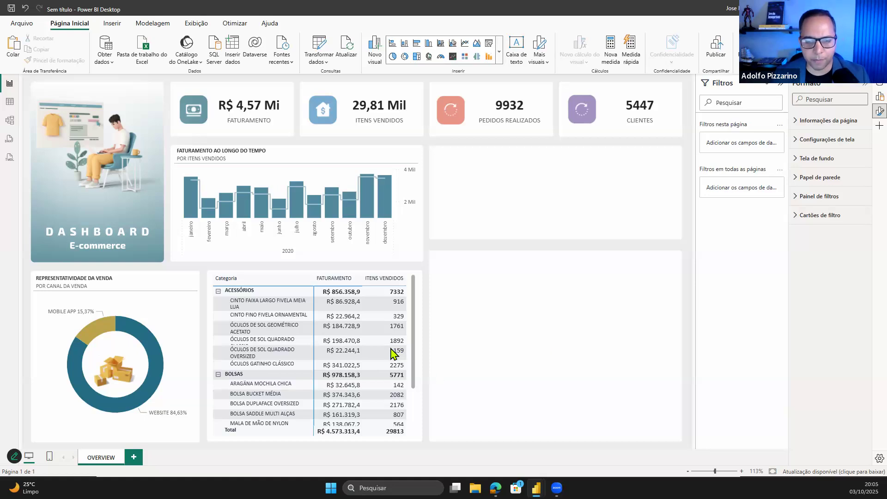
scroll(392, 356, down, 1)
scroll(388, 358, down, 4)
scroll(401, 401, up, 3)
scroll(374, 308, up, 1)
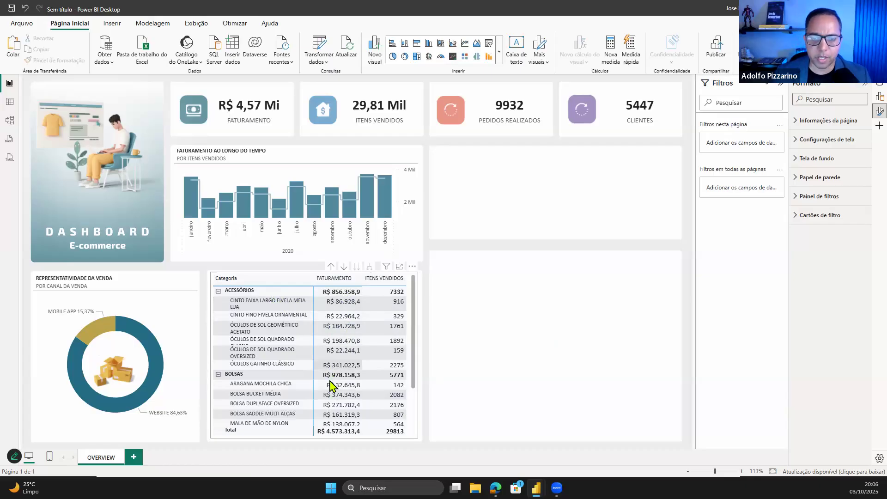
scroll(344, 434, down, 2)
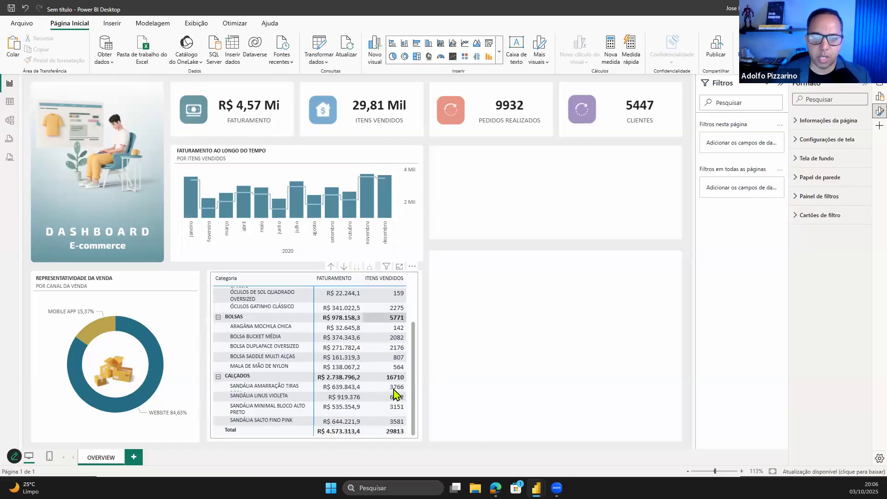
scroll(394, 295, up, 1)
scroll(394, 296, up, 3)
scroll(392, 341, down, 3)
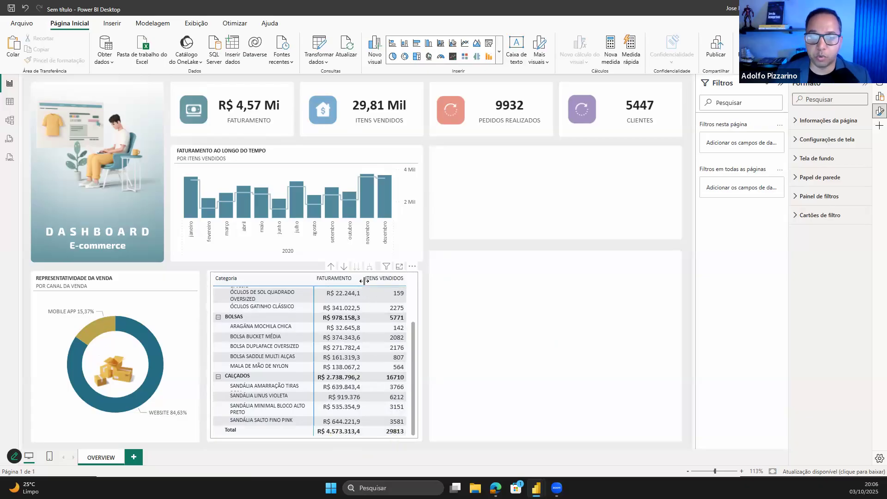
- Widen the FATURAMENTO column of the matrix slightly
mouse_move(368, 281)
mouse_down()
mouse_move(396, 276)
mouse_move(371, 280)
mouse_up()
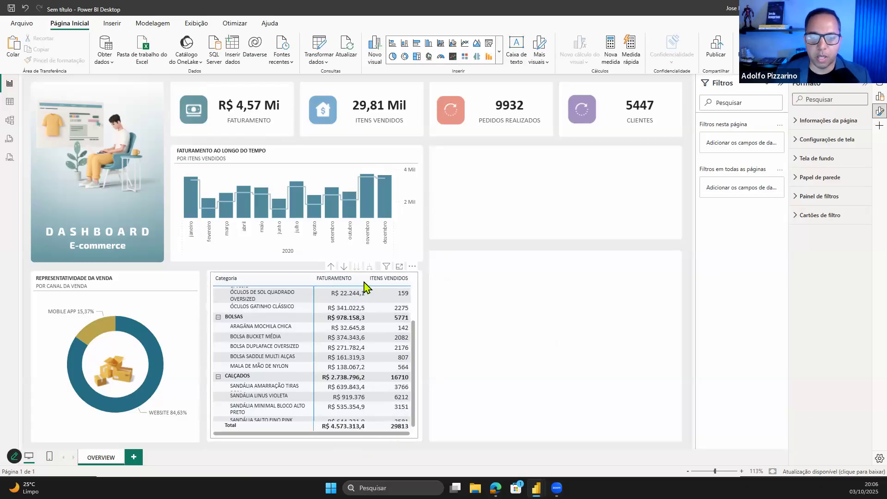
scroll(356, 432, up, 2)
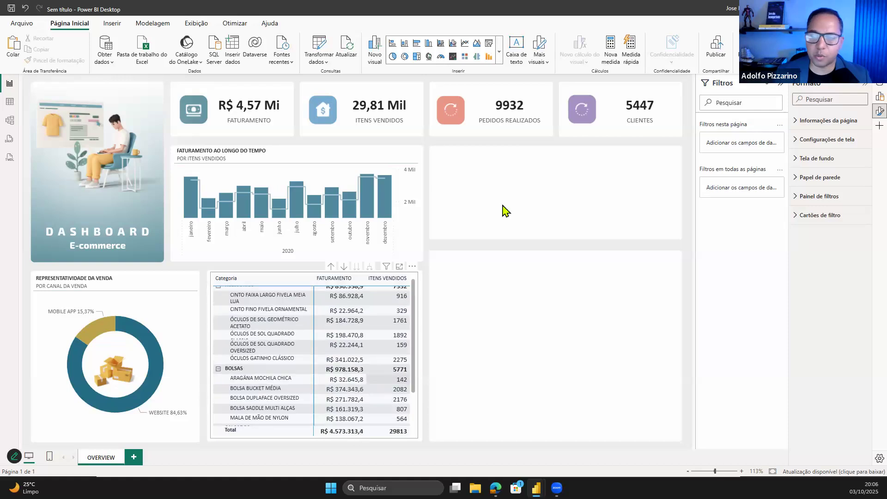
- Turn on per-row-level settings (Por nível de linha) for the matrix's row subtotals
click(292, 277)
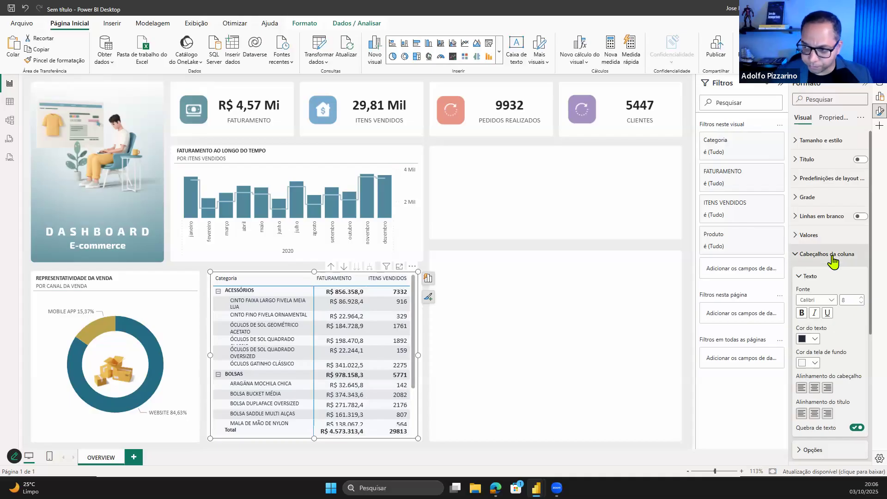
click(827, 254)
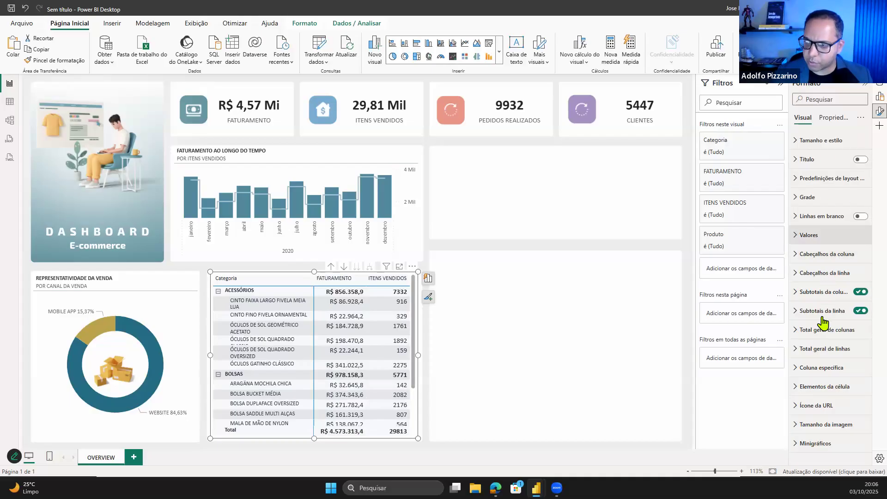
click(860, 291)
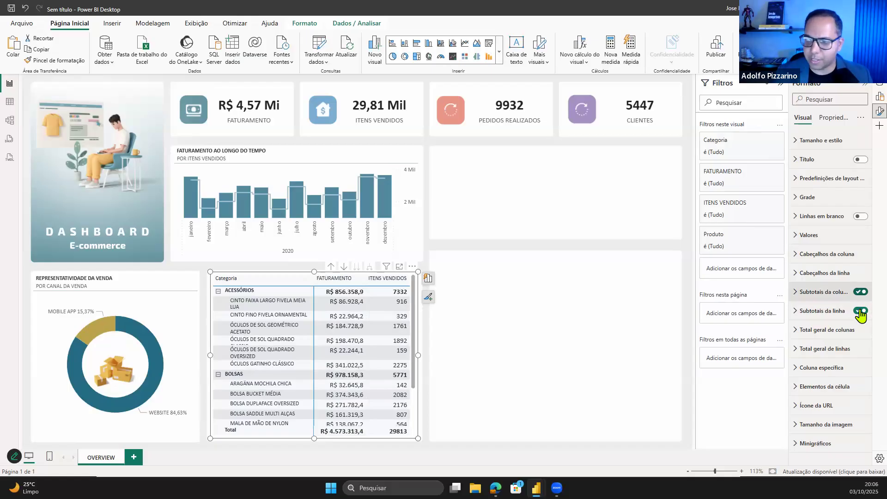
click(860, 311)
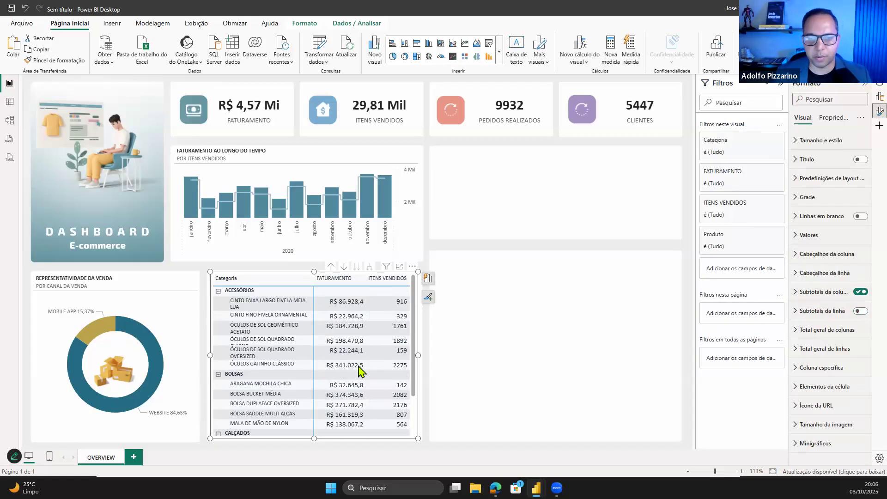
click(848, 312)
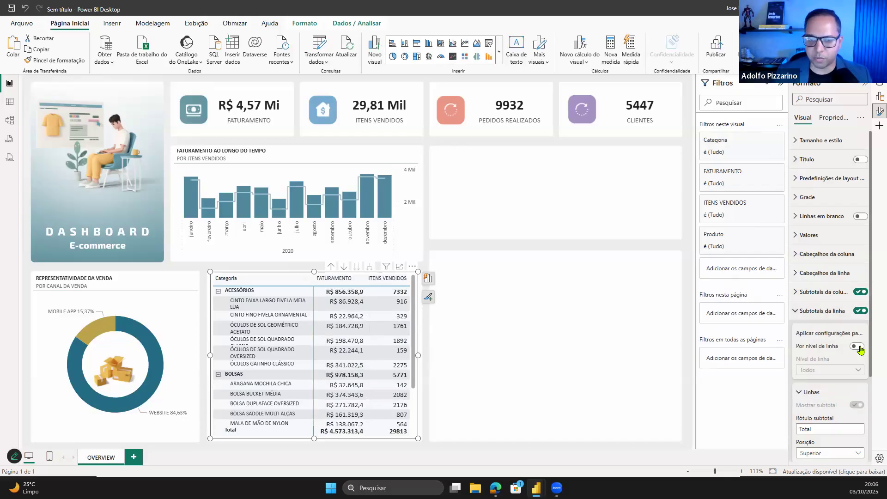
click(861, 347)
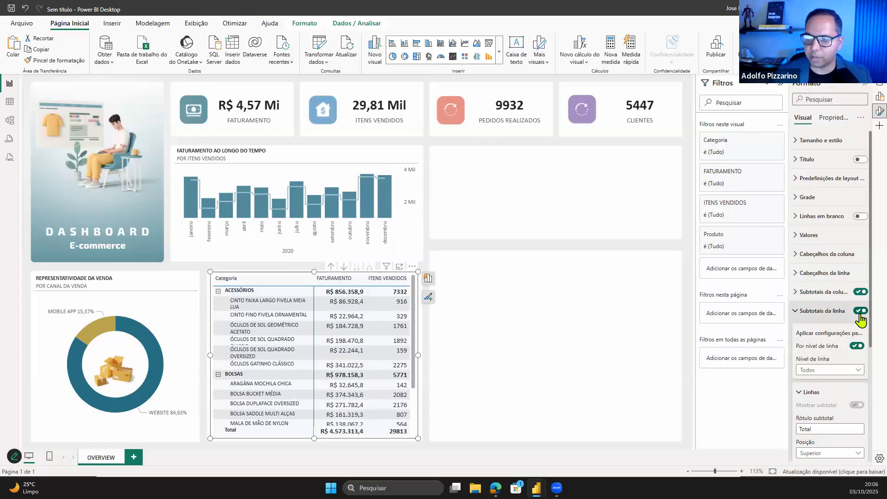
scroll(857, 375, down, 2)
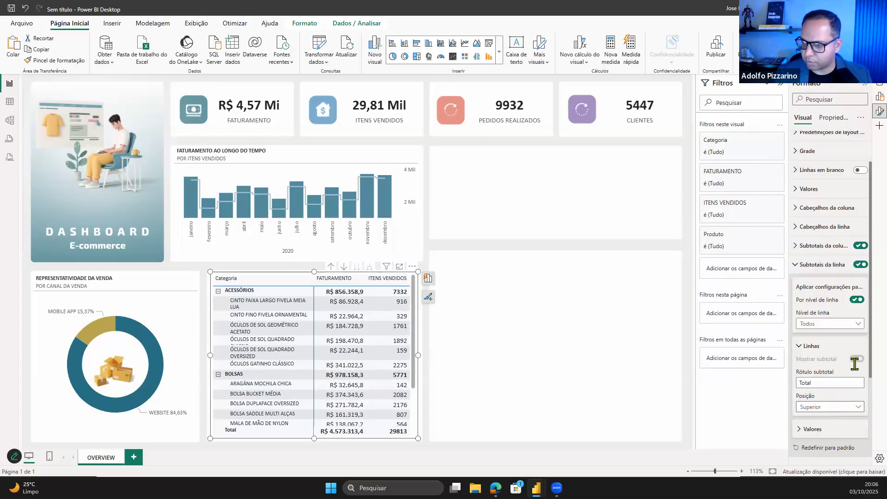
- Turn off the matrix's column subtotals (Subtotais da coluna), keeping row subtotals (Subtotais da linha) and their per-level setting on
click(860, 246)
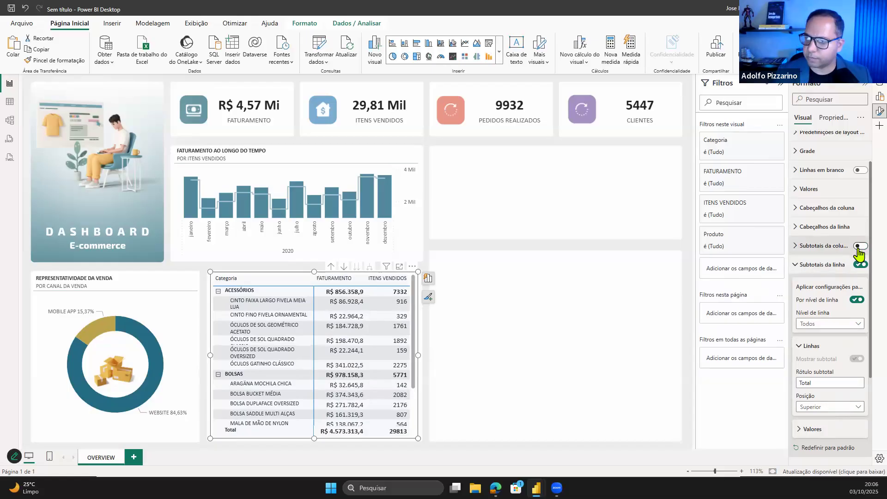
click(859, 265)
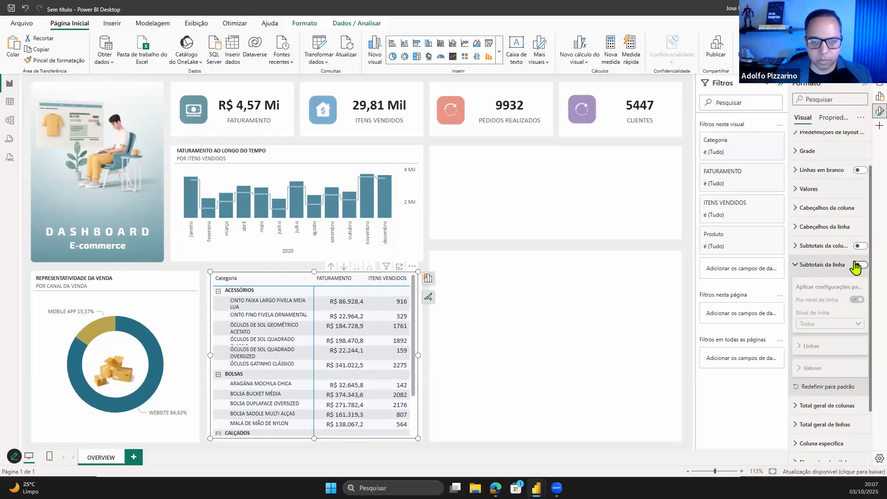
click(857, 265)
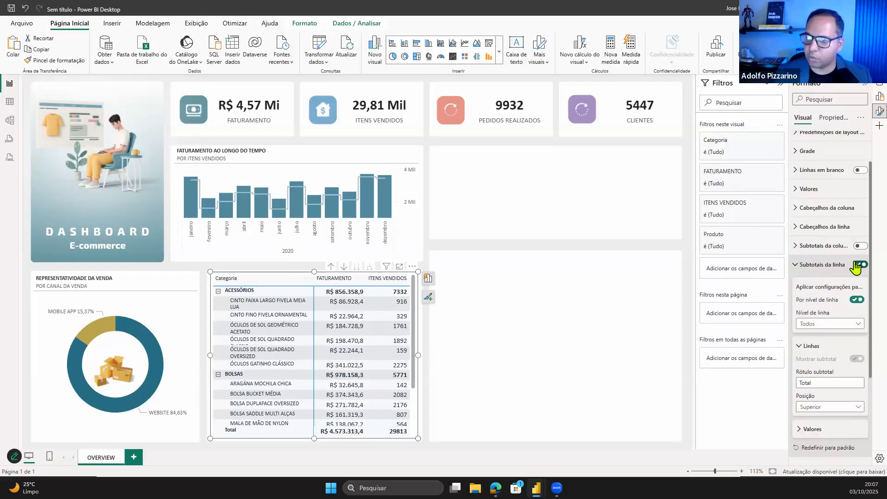
click(856, 300)
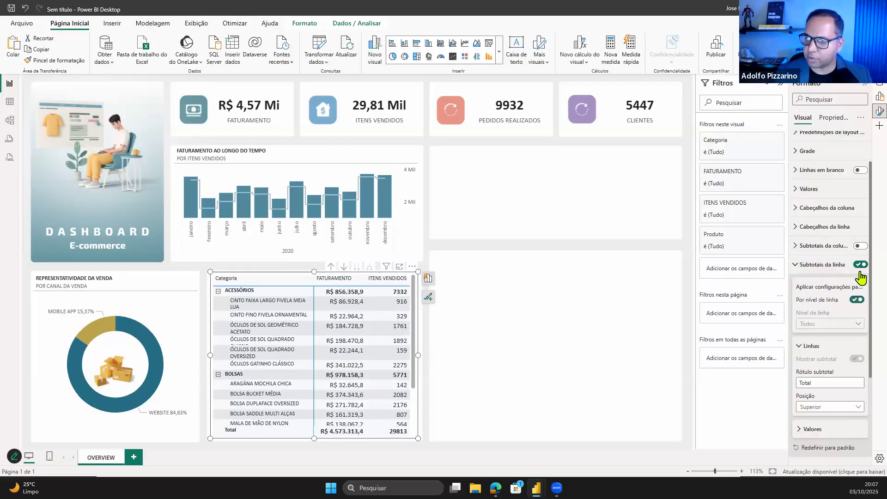
click(845, 246)
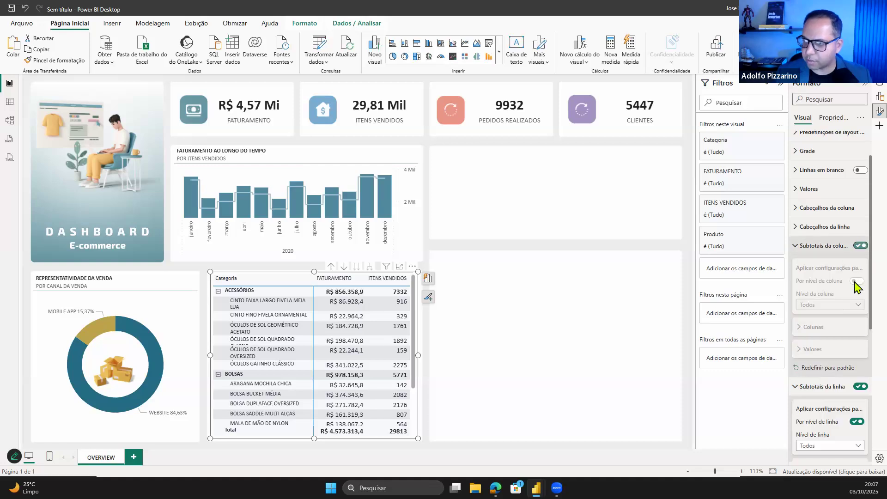
click(860, 246)
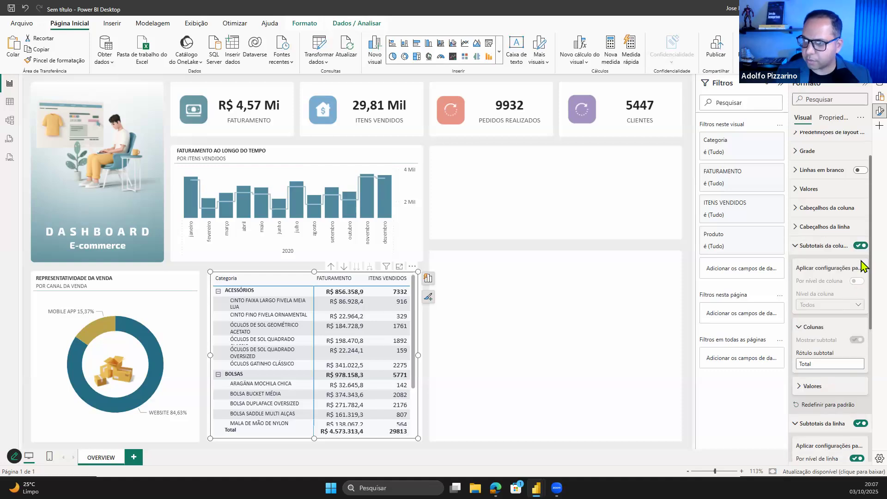
click(836, 368)
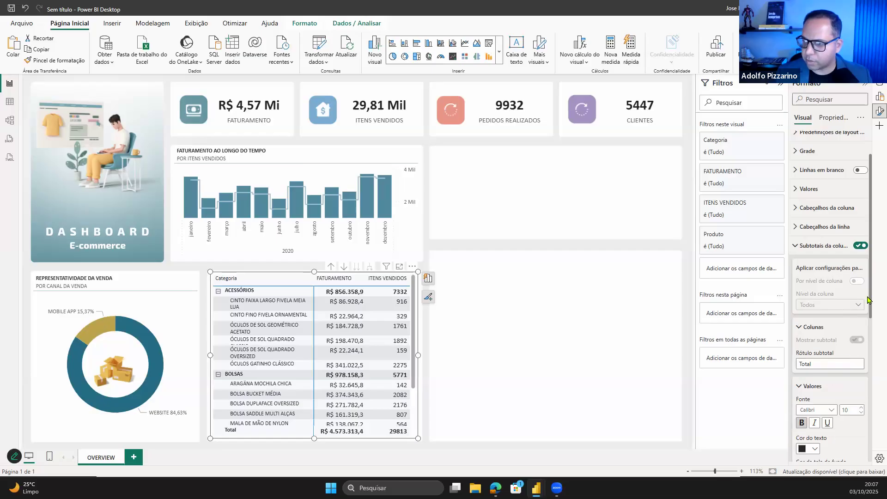
click(860, 246)
click(831, 247)
click(834, 272)
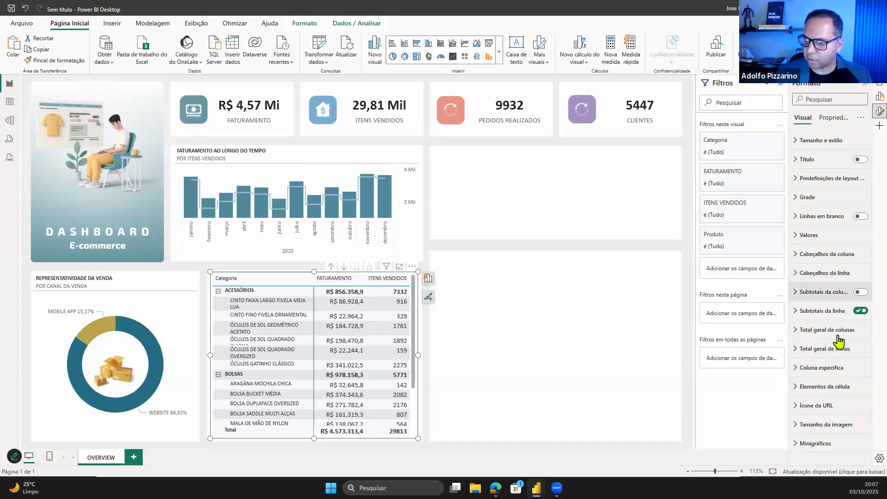
click(837, 337)
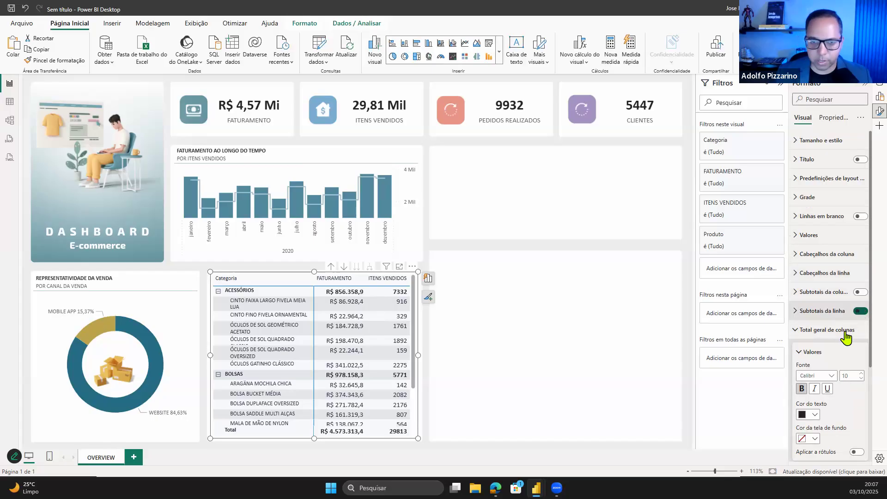
click(860, 311)
click(841, 329)
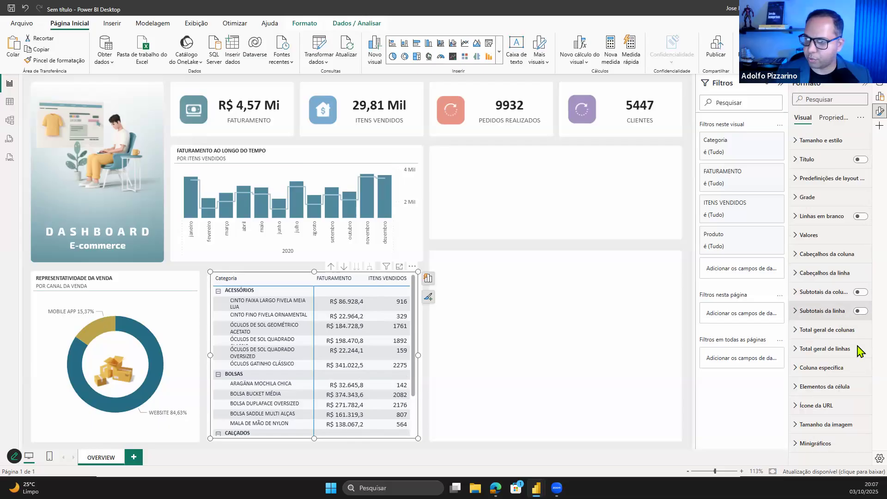
click(859, 311)
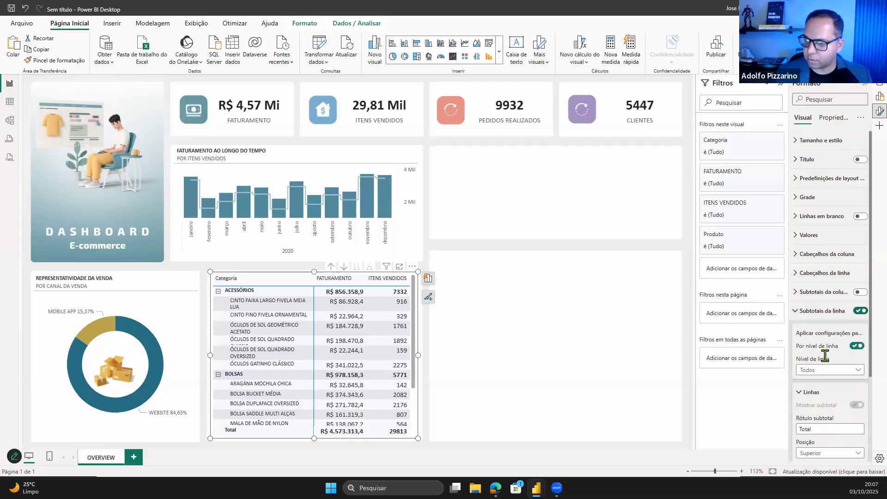
- Set the row subtotal level (Nível de linha) to Categoria and turn off its subtotal (Mostrar subtotal) to remove the Total row
scroll(824, 323, down, 3)
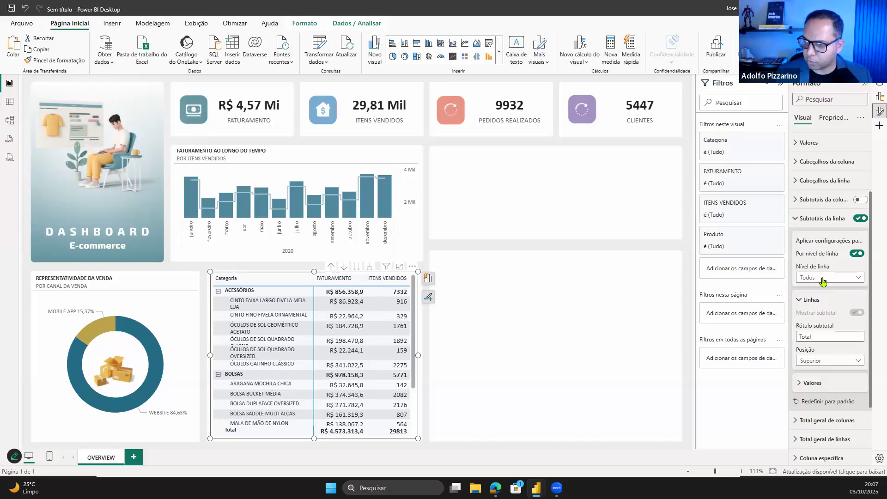
click(823, 280)
click(827, 302)
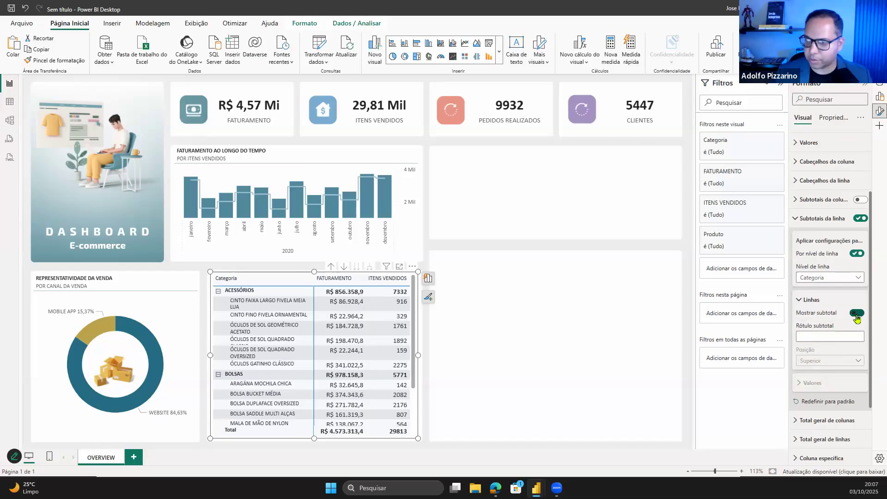
click(856, 314)
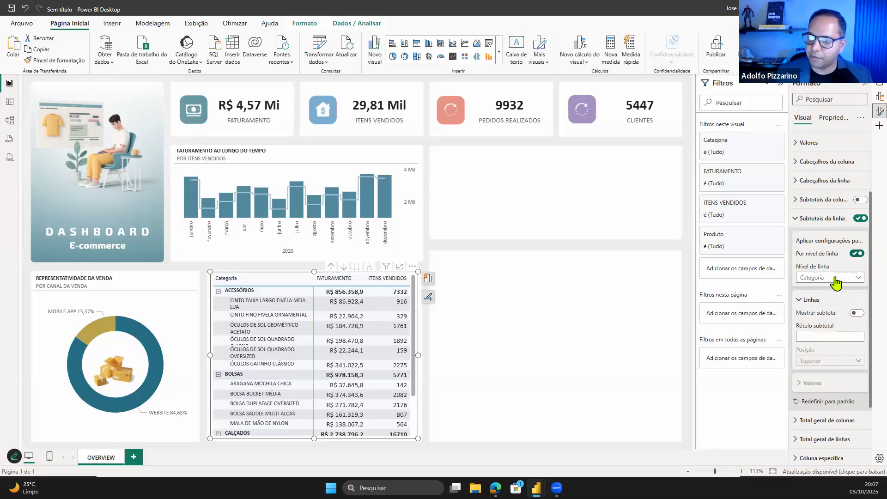
- Examine the matrix from Acessórios to Calçados to check its category subtotals and its last rows
scroll(340, 371, down, 1)
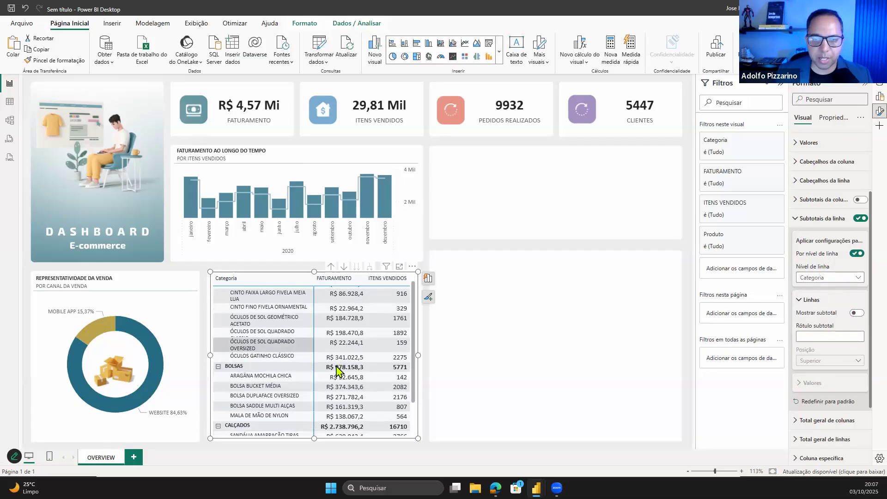
scroll(358, 315, up, 1)
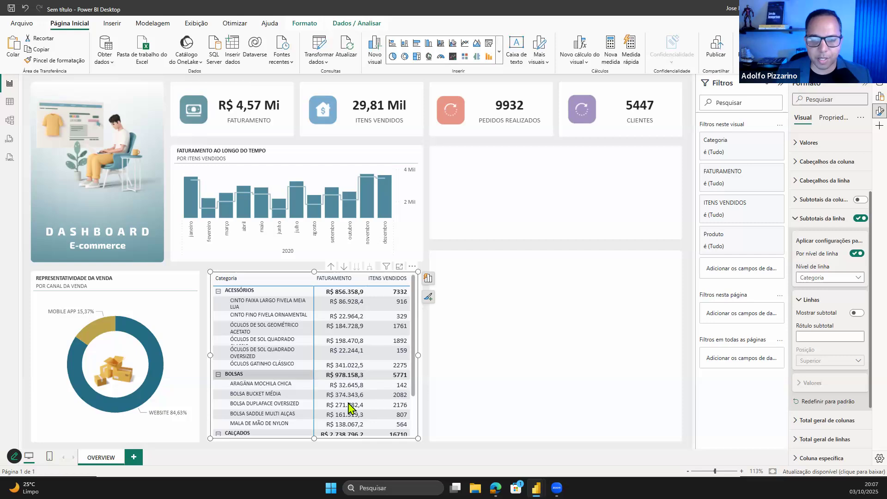
scroll(344, 410, down, 2)
scroll(345, 410, up, 2)
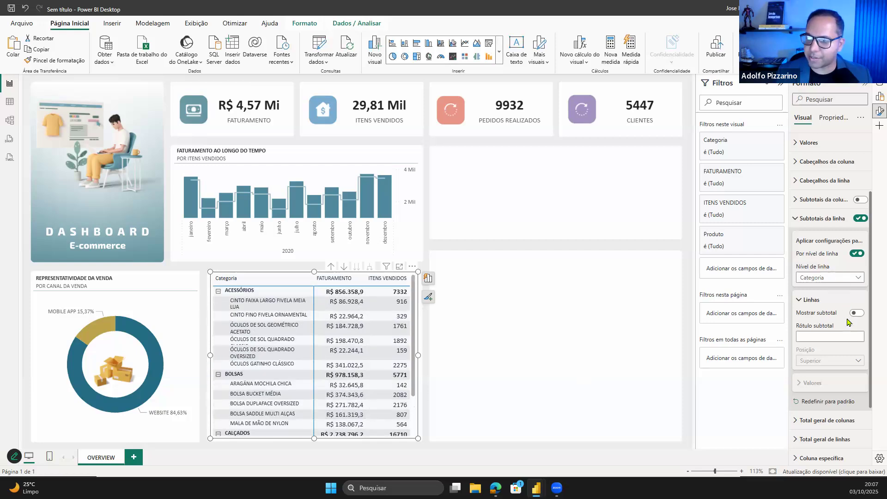
scroll(851, 361, down, 2)
scroll(854, 376, up, 3)
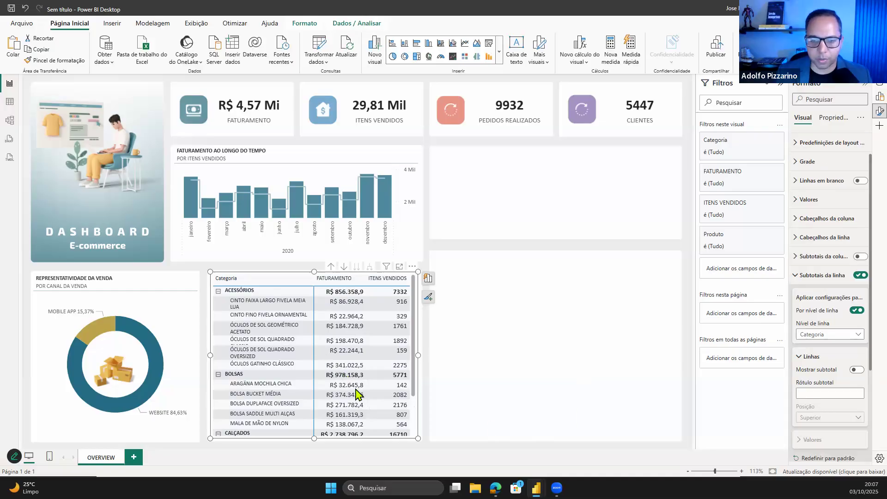
scroll(347, 432, down, 2)
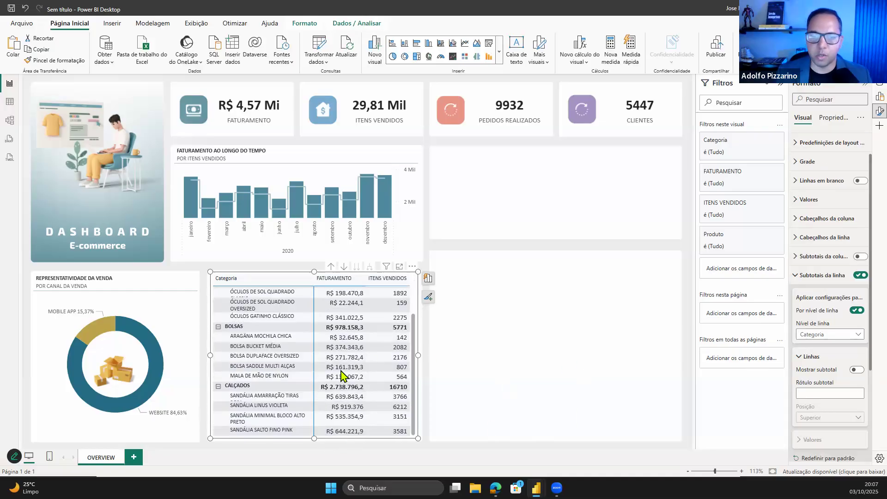
scroll(342, 374, up, 2)
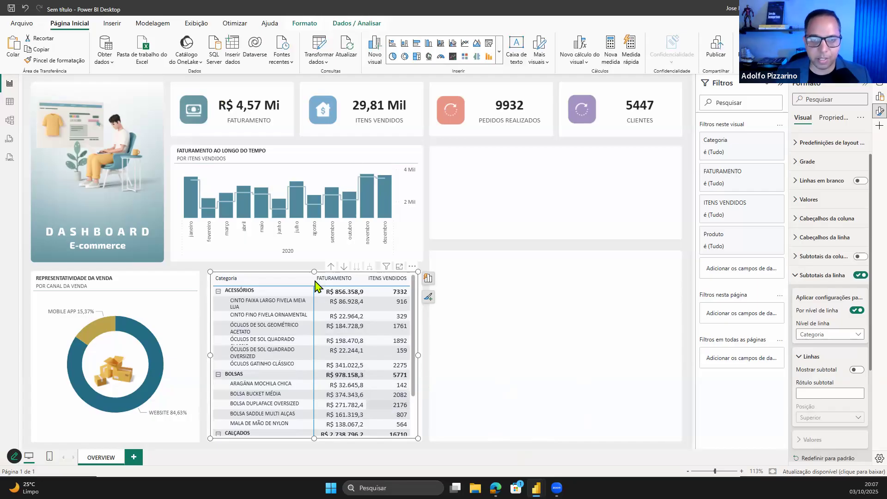
- Narrow the Categoria column slightly and check the matrix rows down to the last product
drag(312, 280, 312, 285)
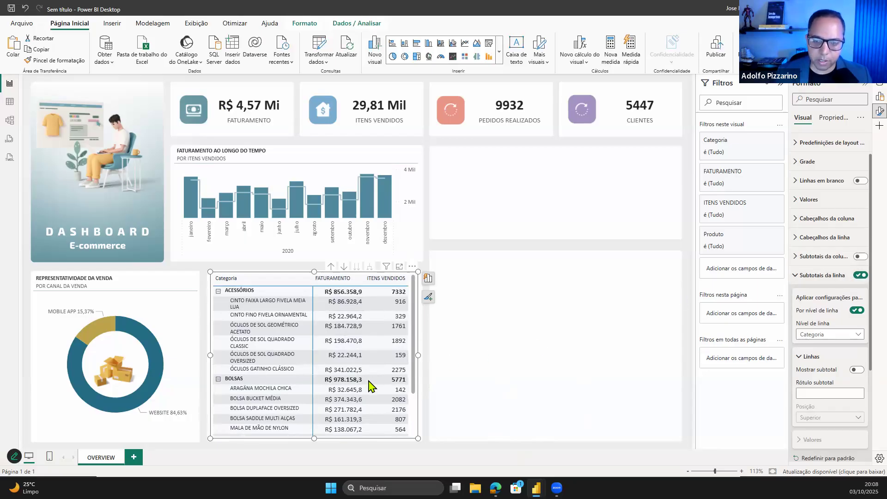
scroll(370, 387, down, 2)
scroll(370, 387, up, 2)
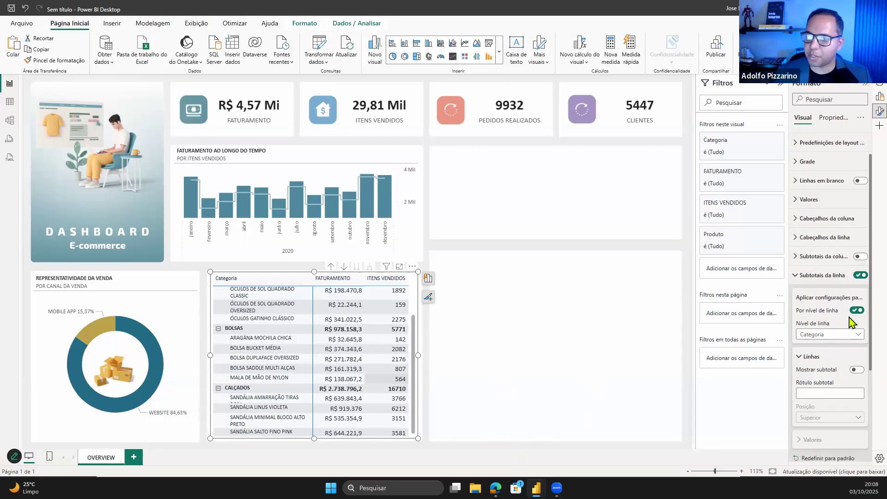
- Reduce the font size of the matrix values (Valores) to 8
click(823, 275)
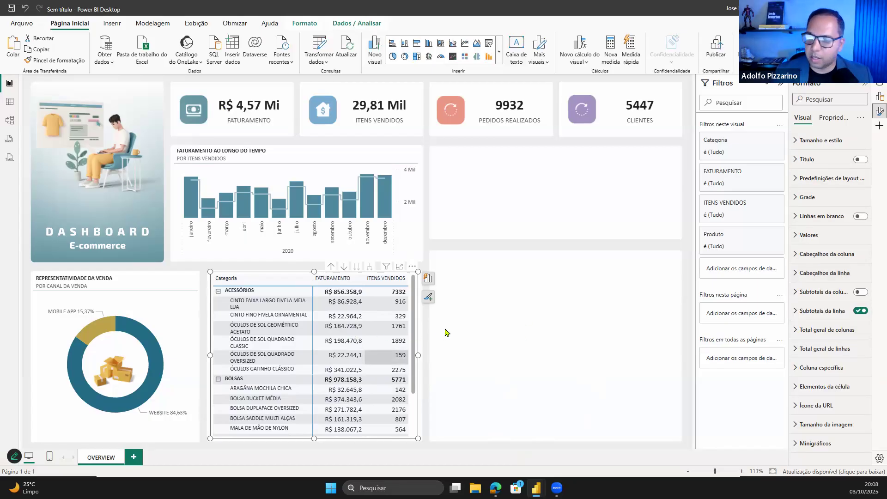
click(826, 237)
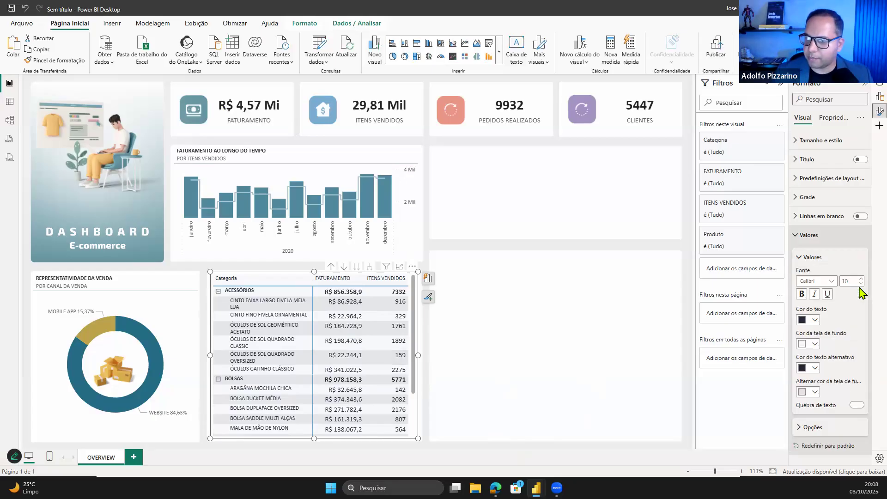
click(861, 283)
click(860, 283)
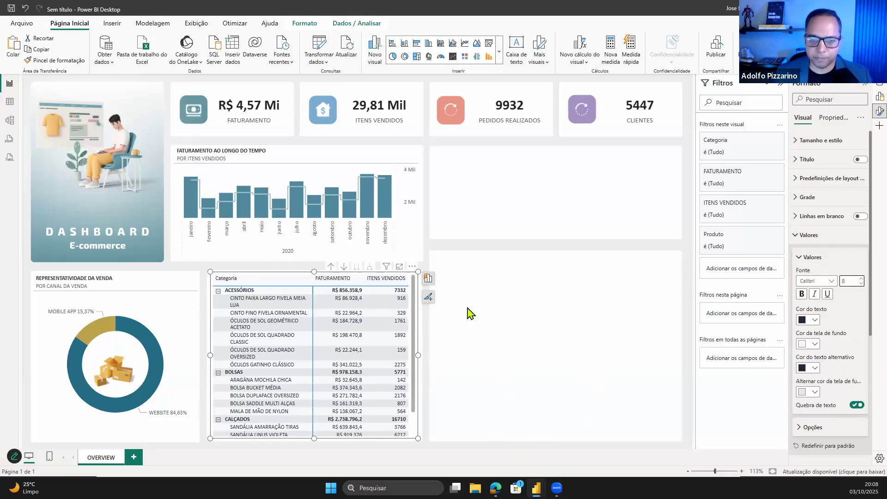
click(830, 236)
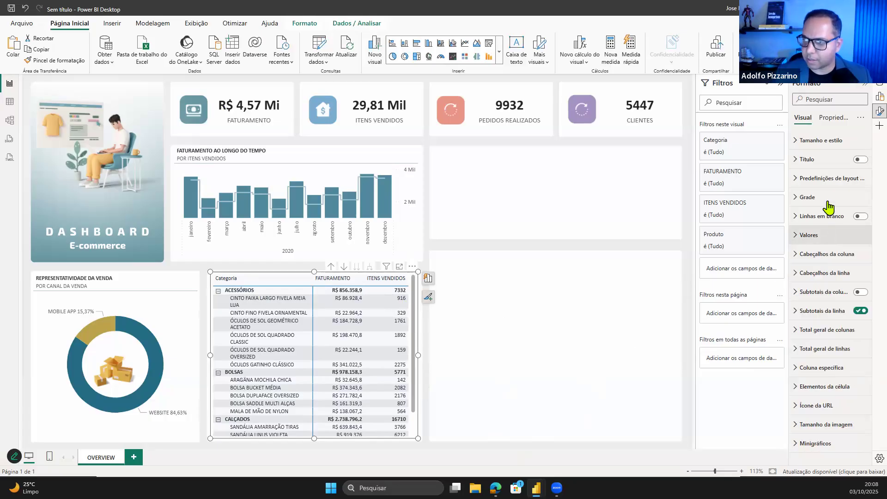
- Set the row indent (Recuo) in the matrix's layout presets to 6
click(829, 181)
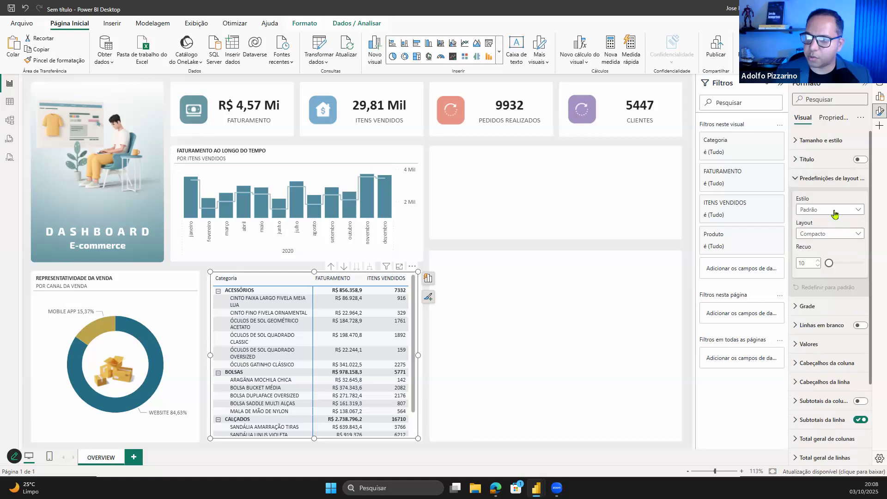
click(817, 266)
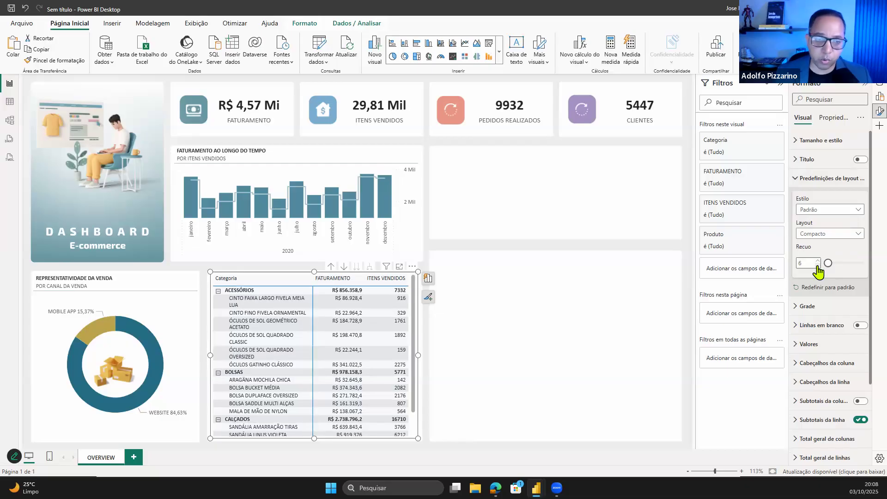
click(817, 266)
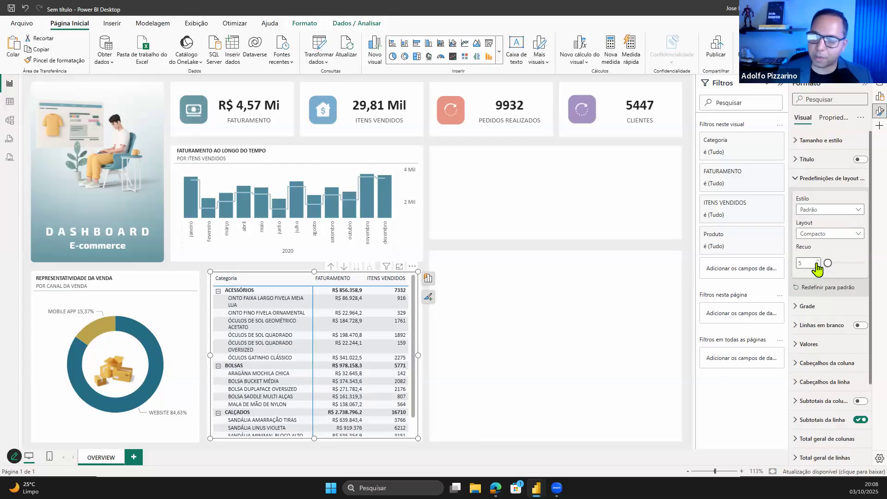
click(816, 261)
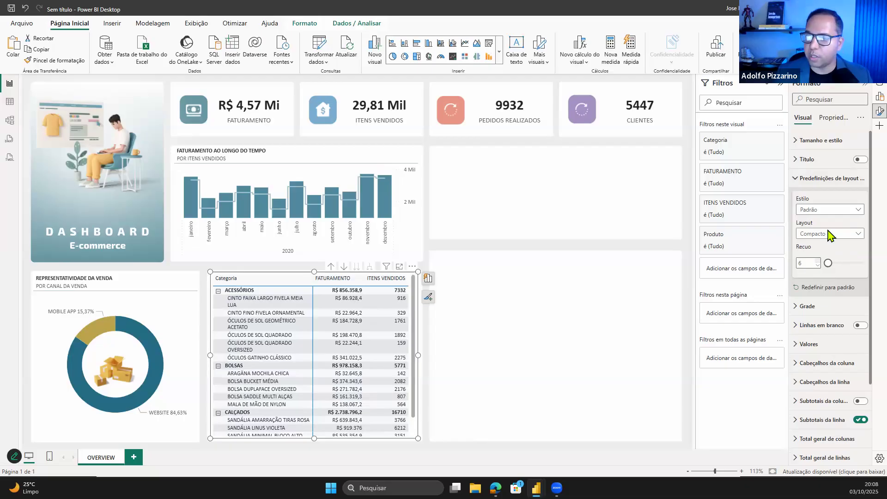
- Apply the Alternando linhas style to the matrix, keep the Compacto layout, and check its rows
click(830, 234)
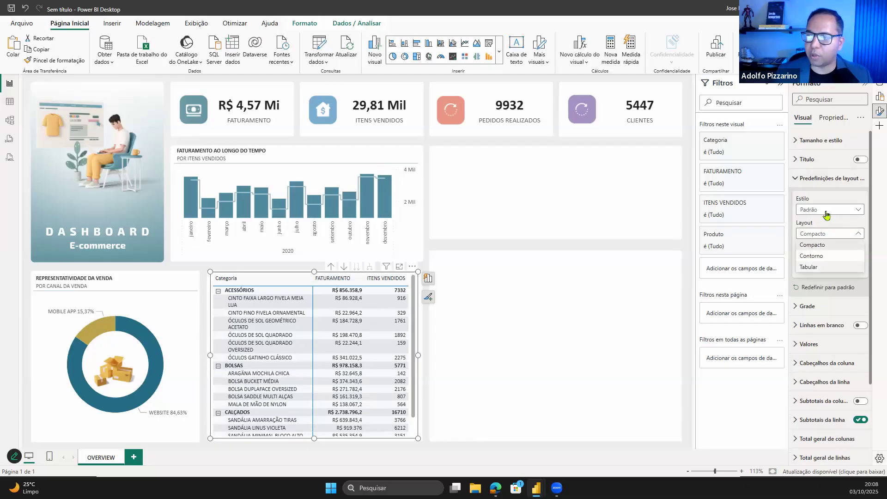
click(827, 211)
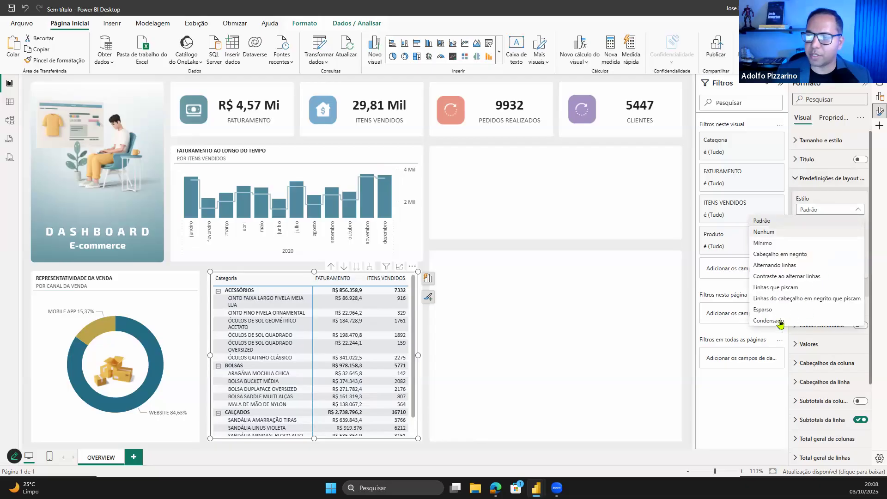
click(789, 265)
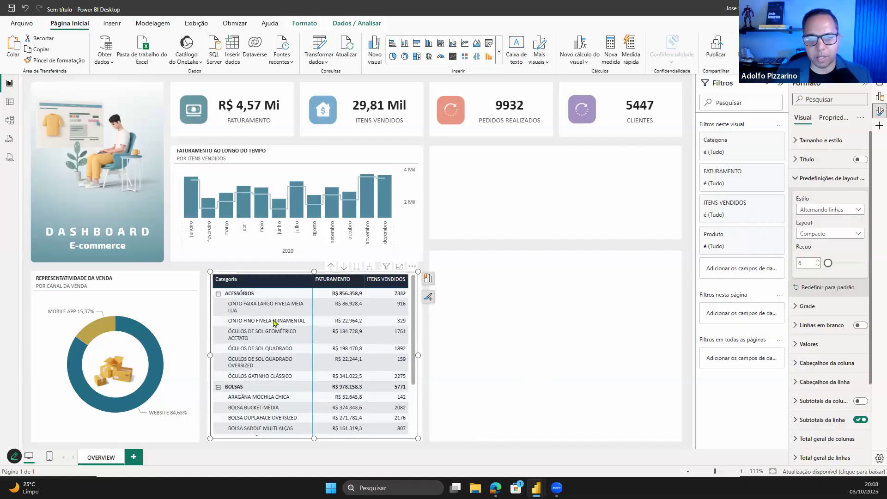
click(452, 349)
scroll(298, 370, down, 3)
scroll(340, 373, up, 3)
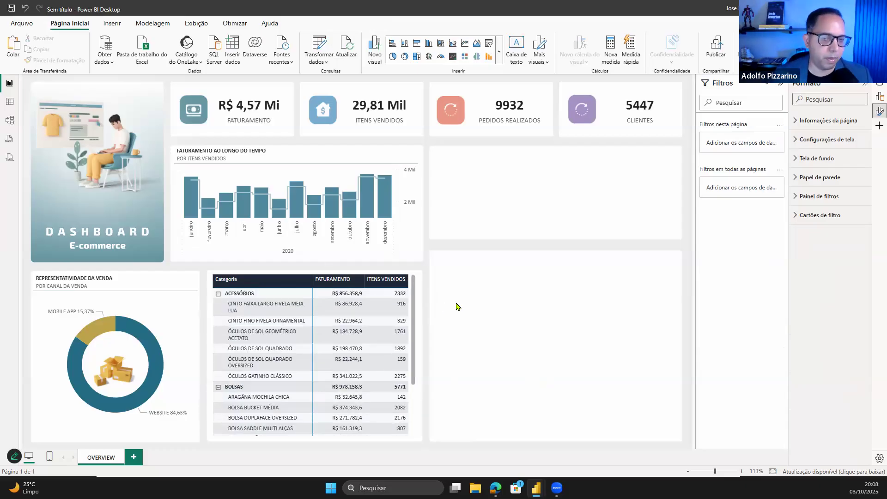
scroll(354, 391, down, 2)
scroll(354, 391, up, 2)
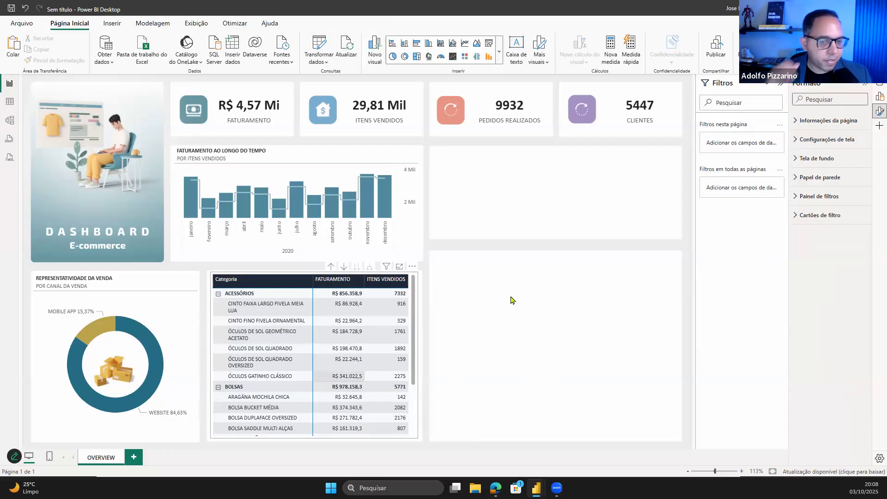
- Turn on data bars (Barras de dados) for the FATURAMENTO column and sort the matrix by it in descending order
click(416, 315)
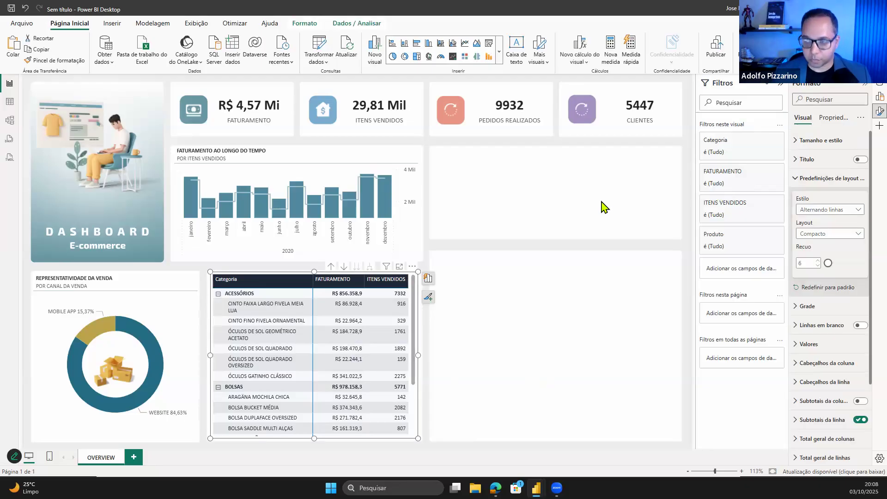
scroll(831, 379, down, 3)
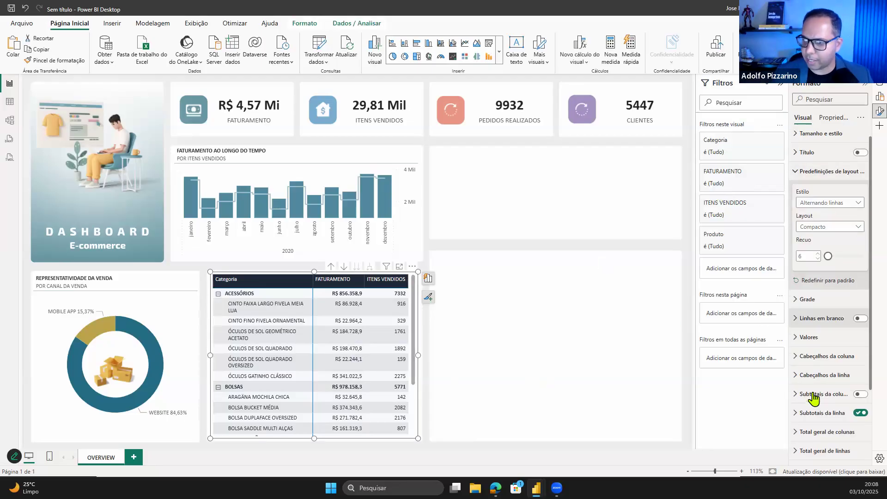
click(834, 396)
scroll(838, 382, down, 5)
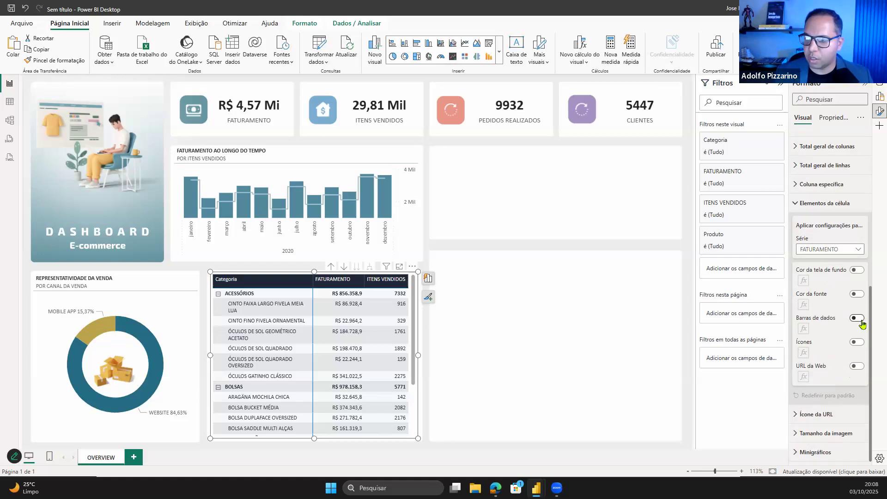
click(861, 322)
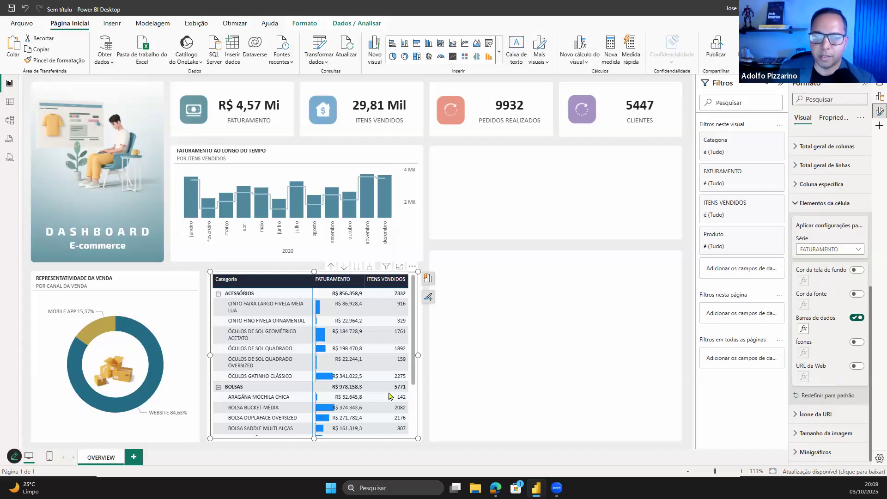
click(350, 282)
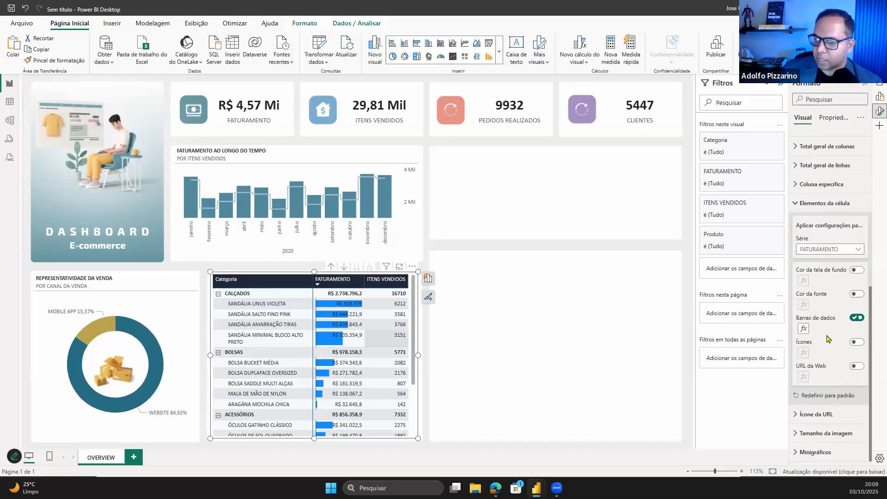
- Review the data bar settings for FATURAMENTO without changing them, and check the bars down to the last matrix row
click(803, 329)
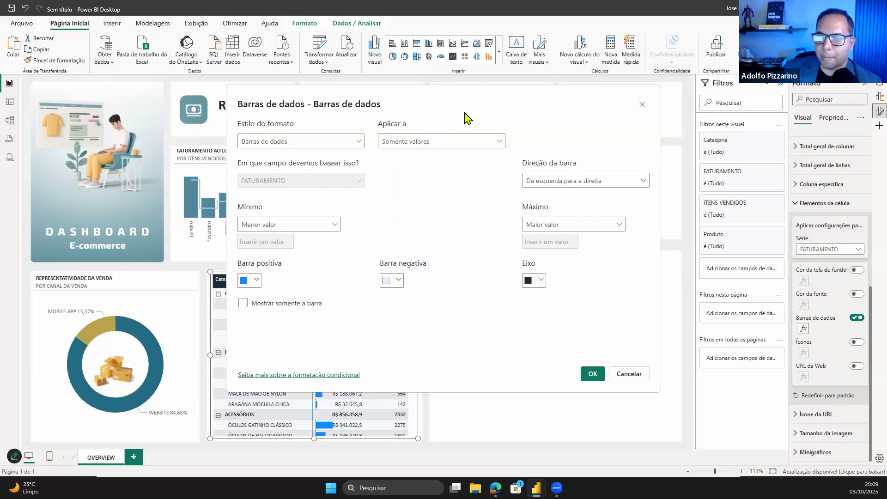
click(669, 385)
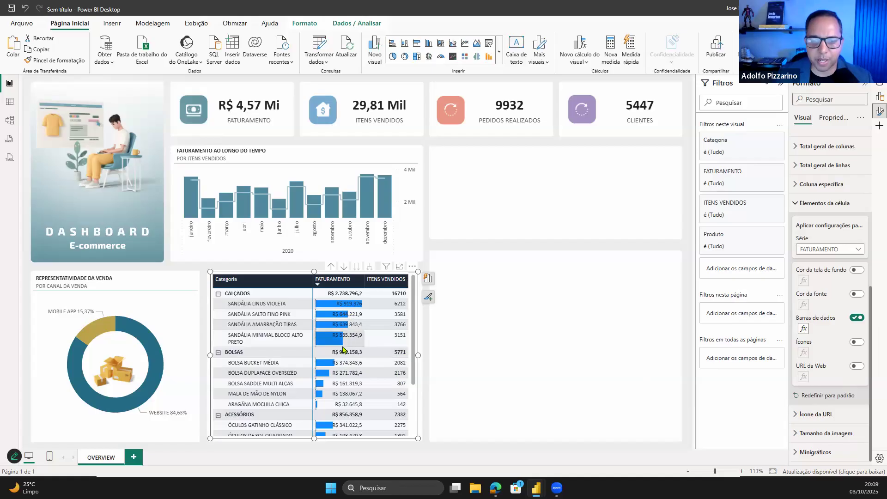
scroll(334, 383, down, 3)
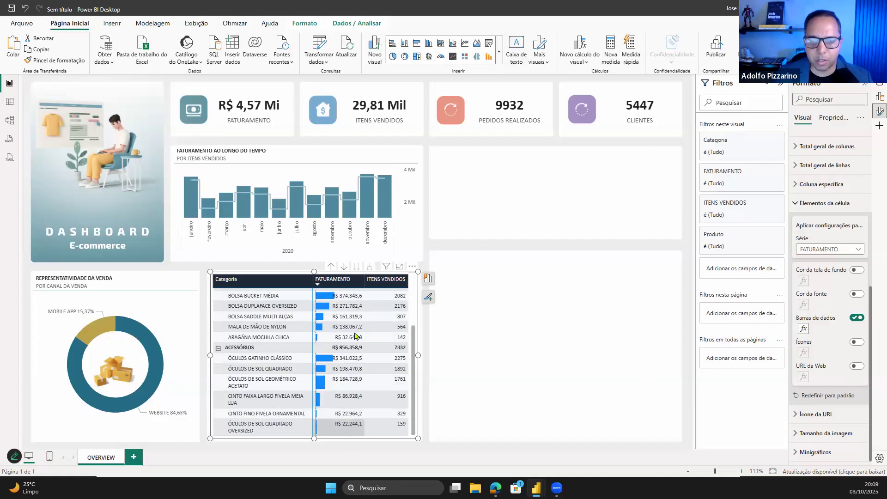
scroll(347, 337, up, 2)
scroll(347, 337, up, 1)
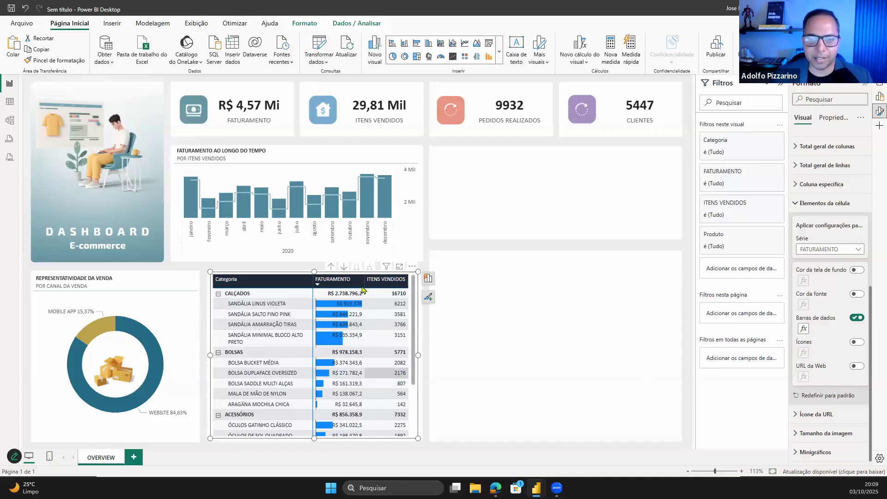
- Try a background color scale (Cor da tela de fundo) on FATURAMENTO instead of the data bars and examine the shading across the rows
click(857, 319)
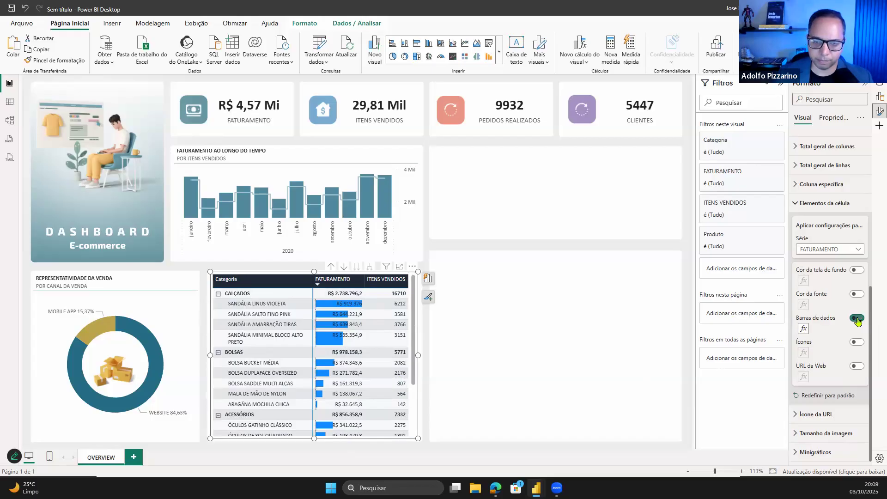
click(857, 271)
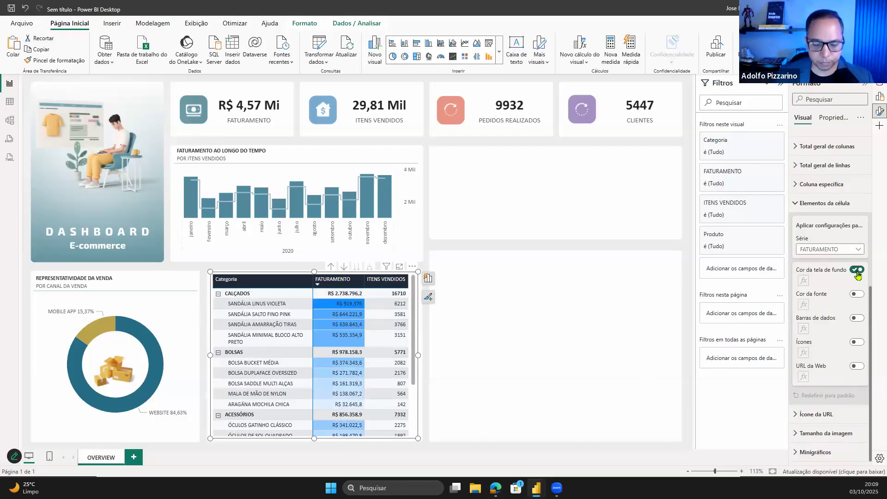
click(804, 280)
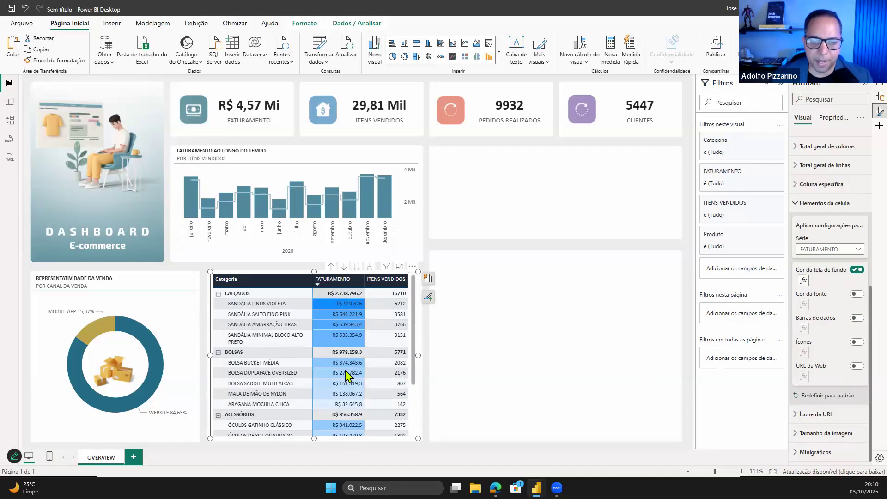
scroll(354, 410, down, 2)
scroll(355, 410, up, 2)
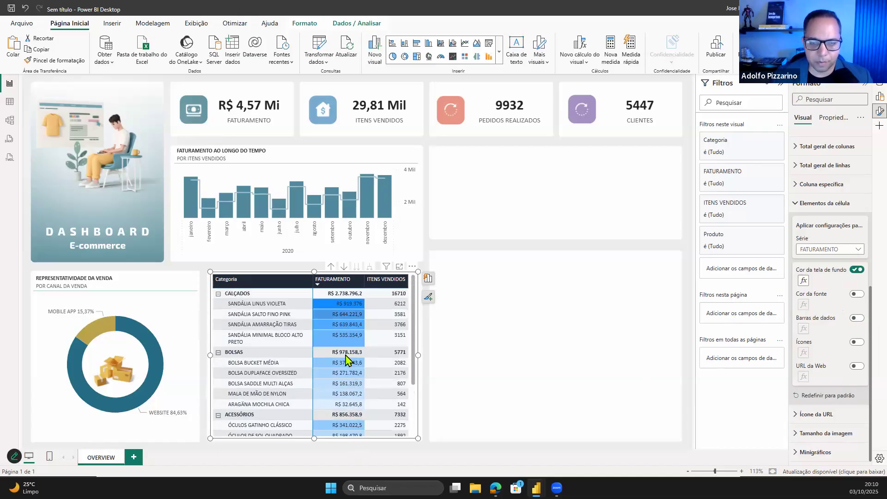
scroll(353, 404, down, 2)
scroll(351, 370, up, 2)
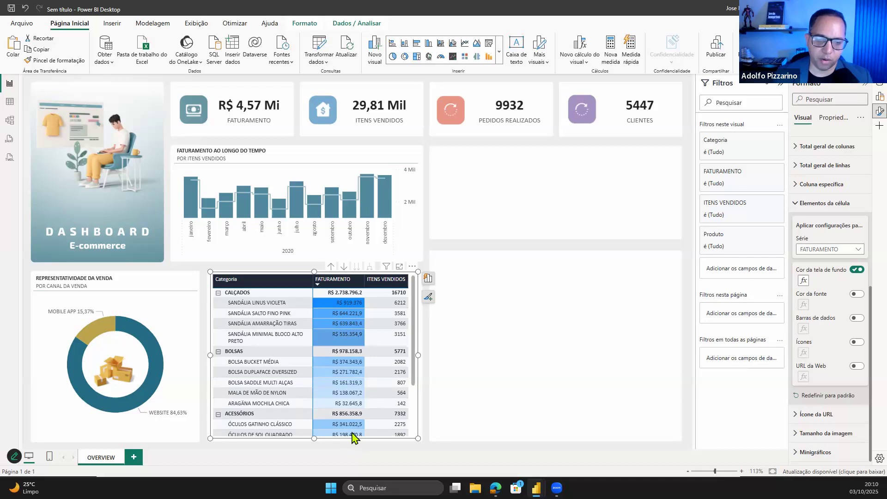
scroll(352, 430, down, 2)
scroll(343, 307, up, 2)
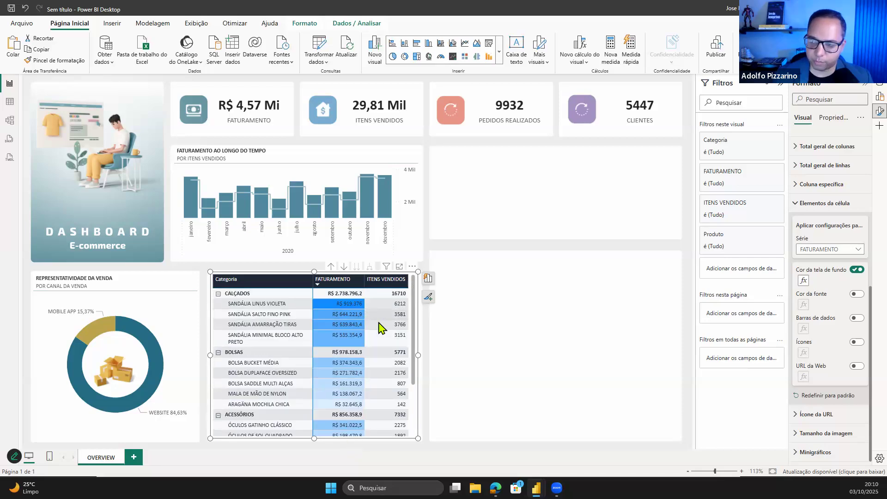
- Switch FATURAMENTO from background color back to data bars, and try adding icons (Ícones) to its cells
click(855, 269)
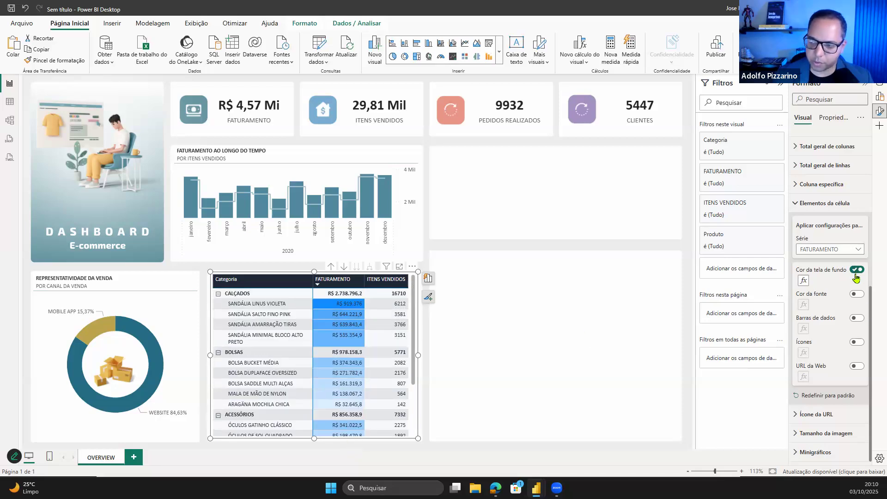
click(856, 318)
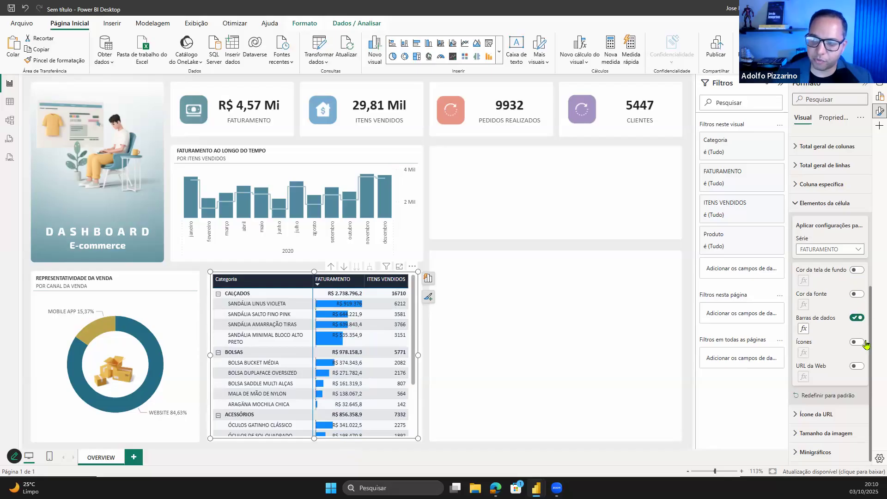
click(861, 345)
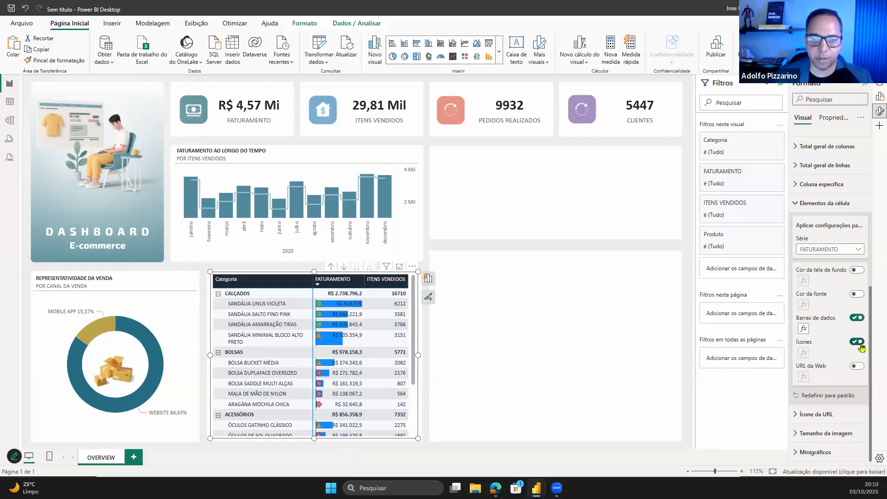
click(860, 343)
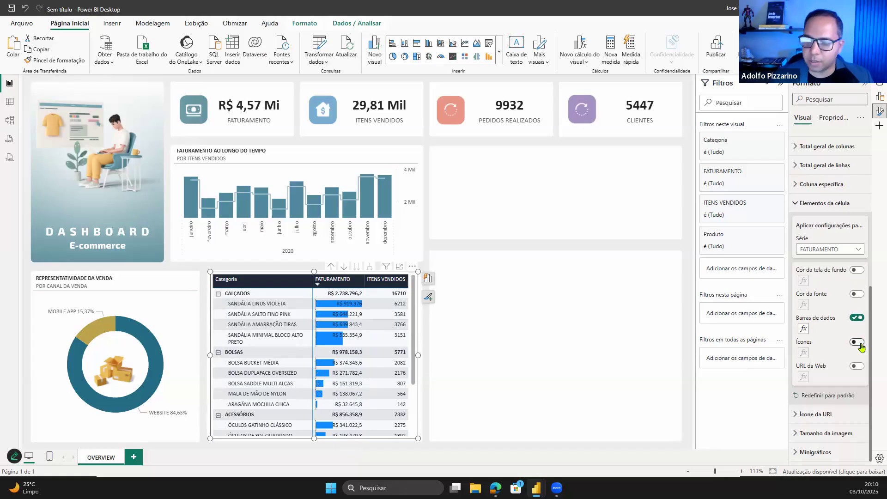
- Set the positive bar color (Barra positiva) of the FATURAMENTO data bars to the medium teal theme color and apply it
click(804, 329)
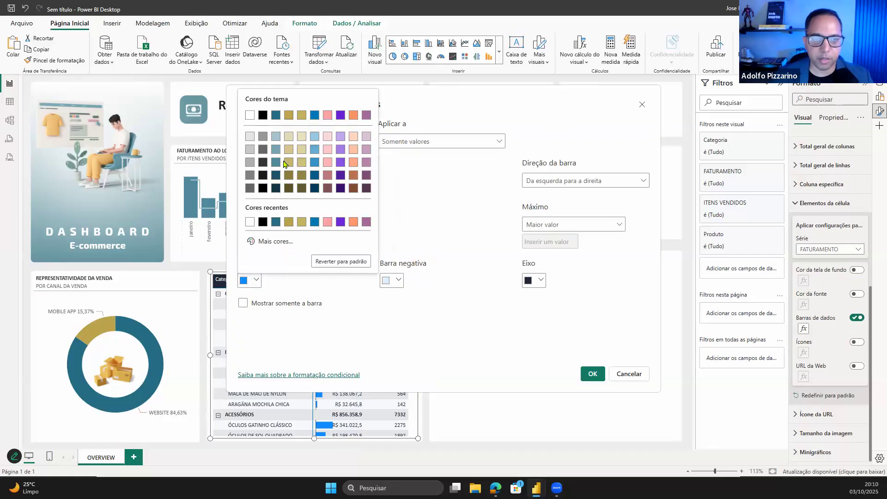
click(277, 162)
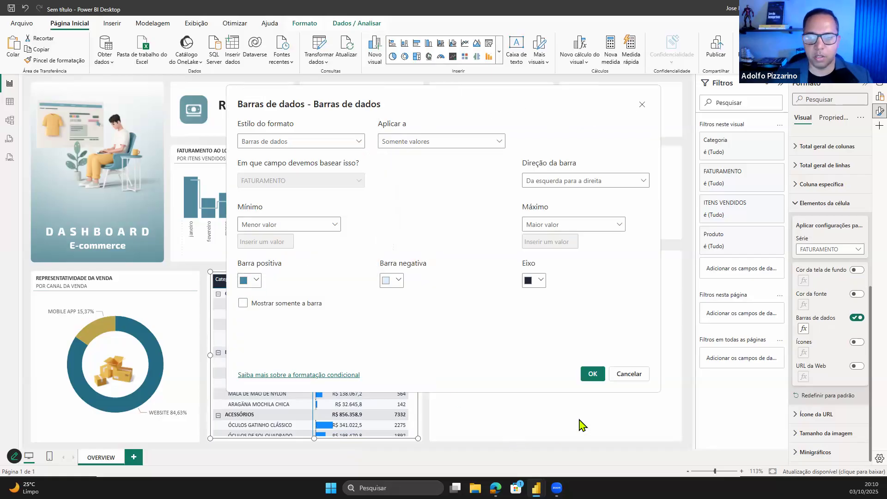
key(Return)
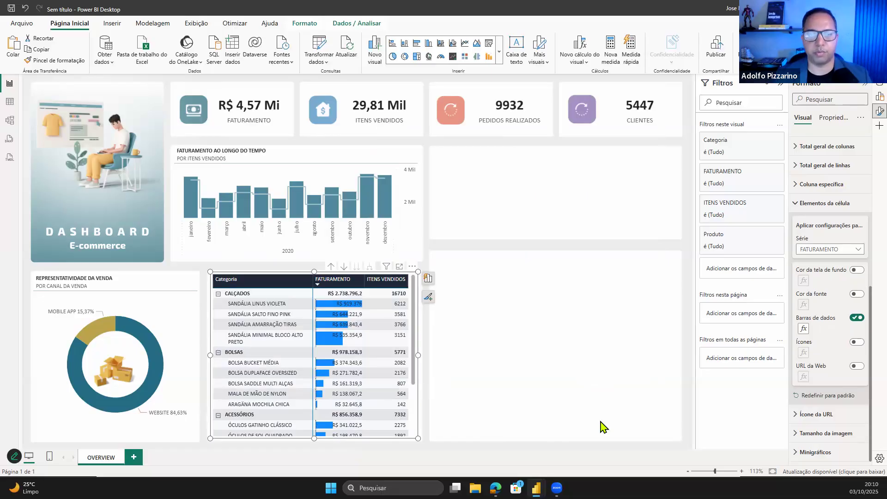
- Turn on data bars for the matrix's ITENS VENDIDOS series and set their positive bar color to the light blue theme color
click(601, 426)
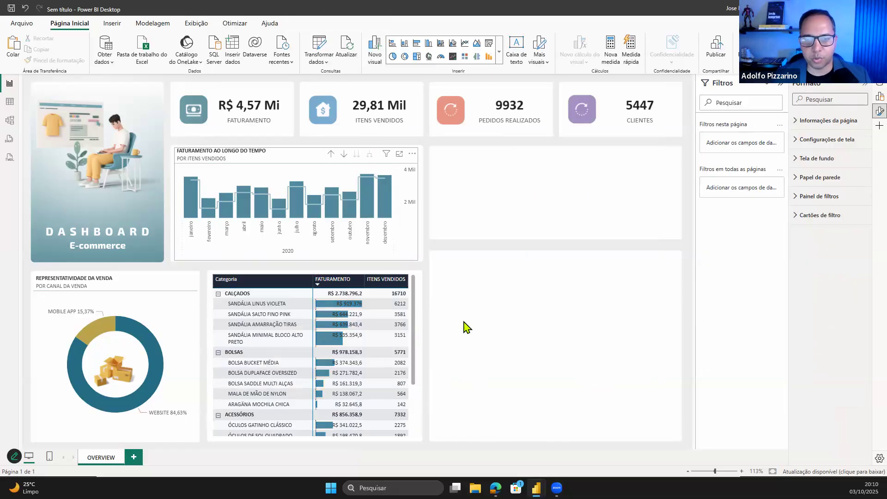
click(418, 309)
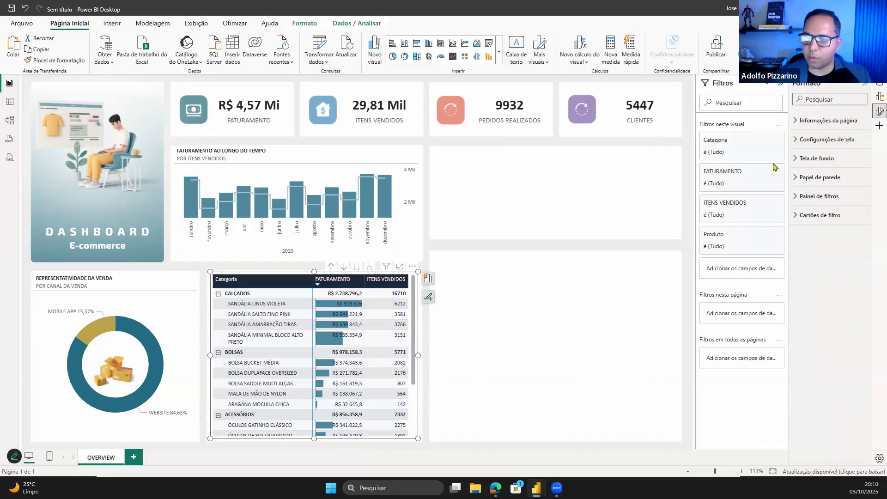
scroll(822, 364, down, 3)
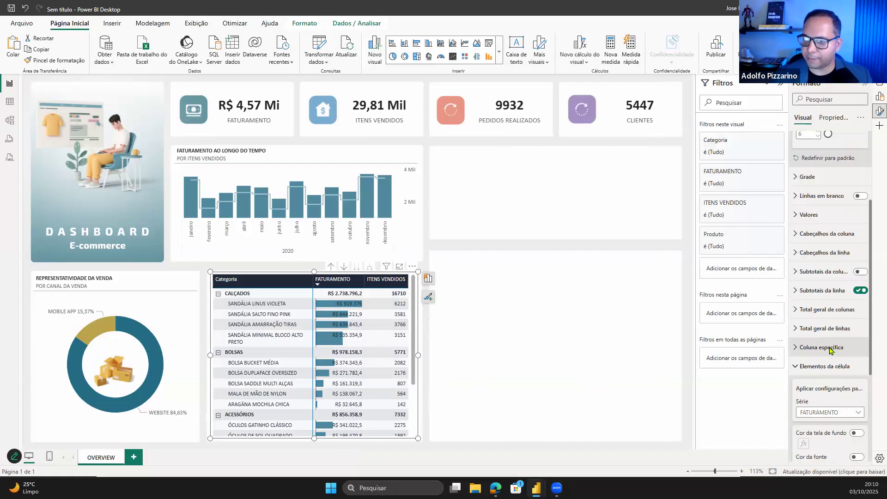
click(818, 369)
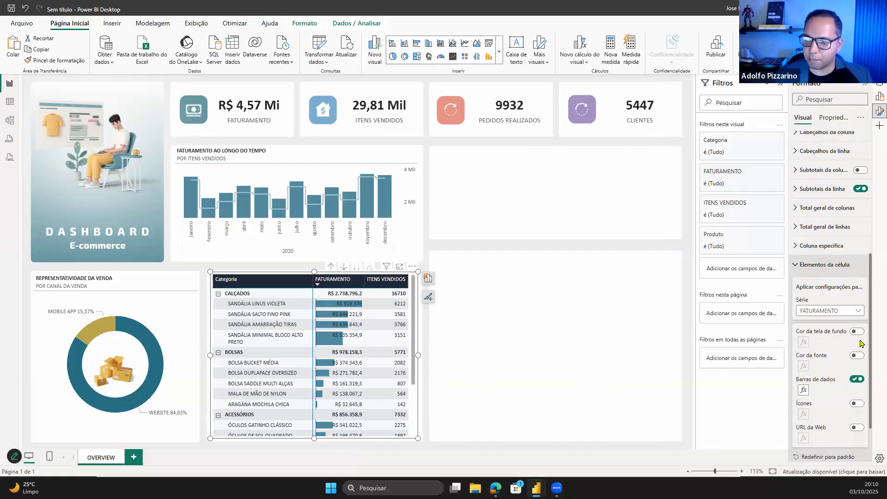
click(818, 315)
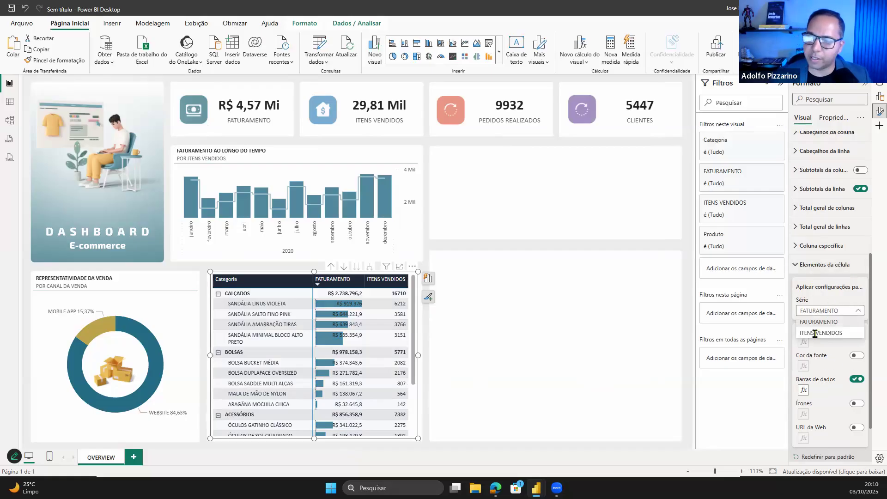
click(821, 333)
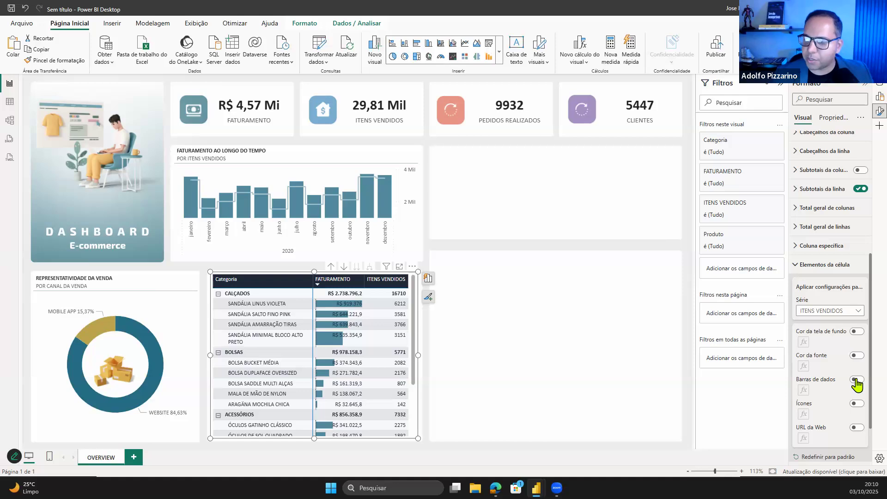
click(857, 379)
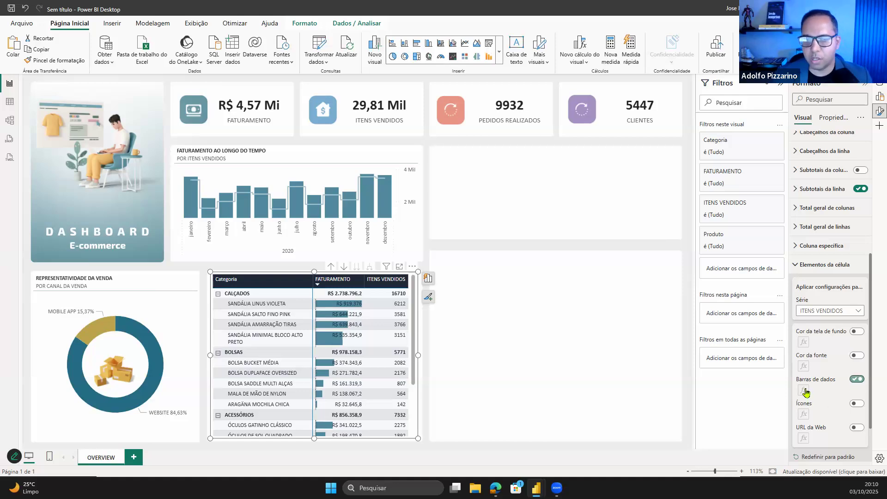
click(251, 280)
click(313, 137)
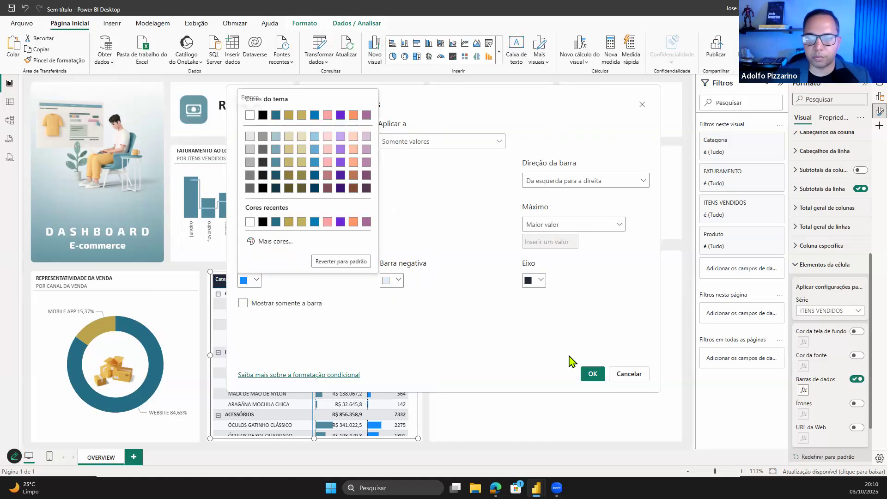
click(592, 373)
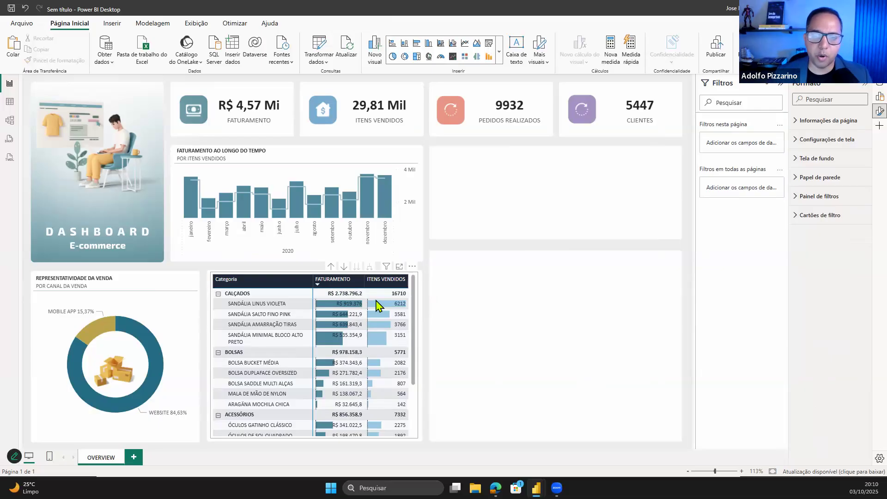
- Check the data bars down the matrix, and consult the list of required dashboard visuals in the Situação do Problema PDF
scroll(337, 360, down, 3)
scroll(383, 322, up, 3)
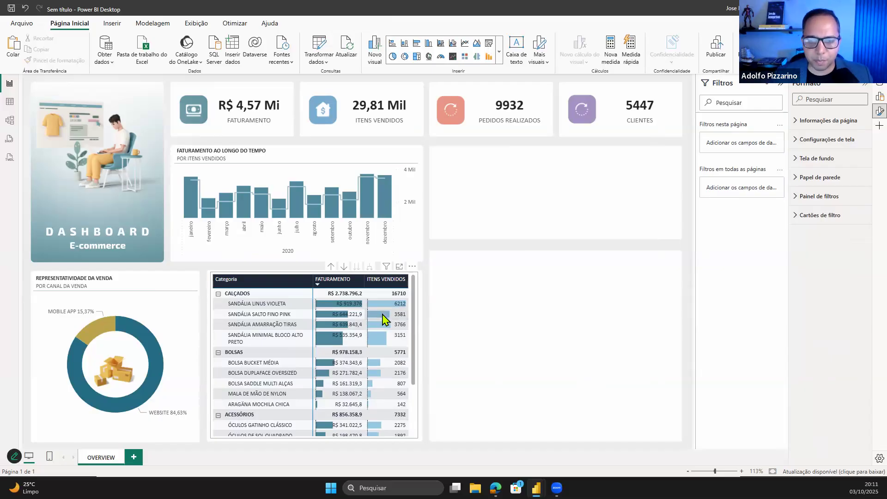
scroll(383, 320, down, 3)
scroll(308, 366, up, 3)
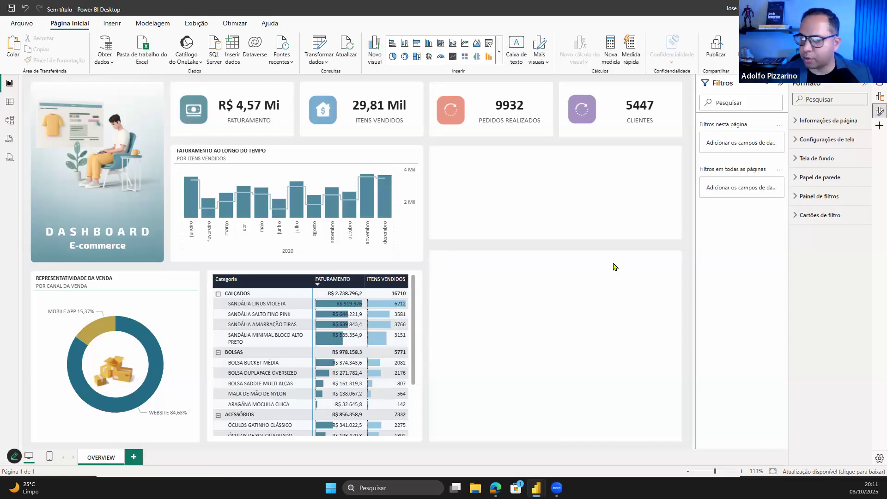
key(alt+Tab)
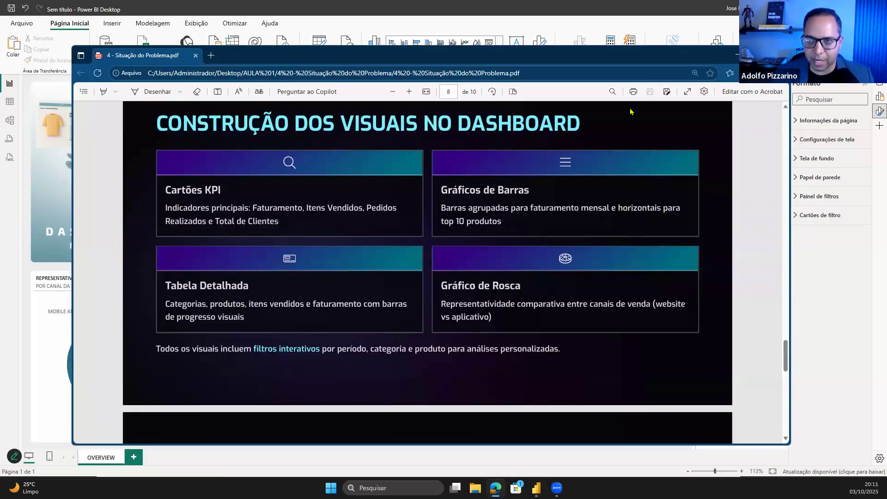
click(740, 54)
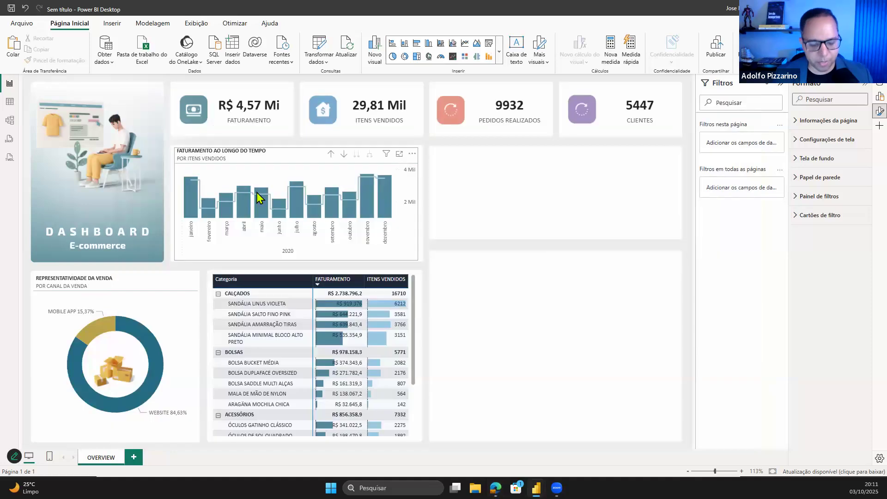
key(alt+Tab)
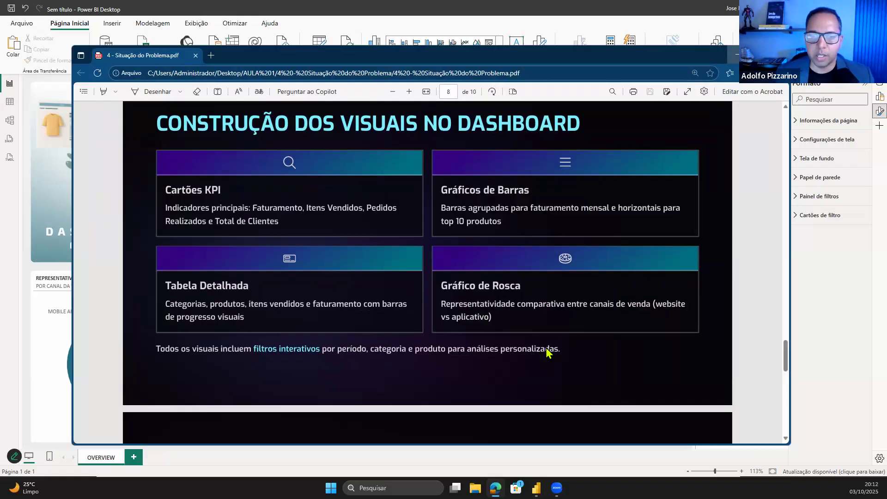
key(alt+Tab)
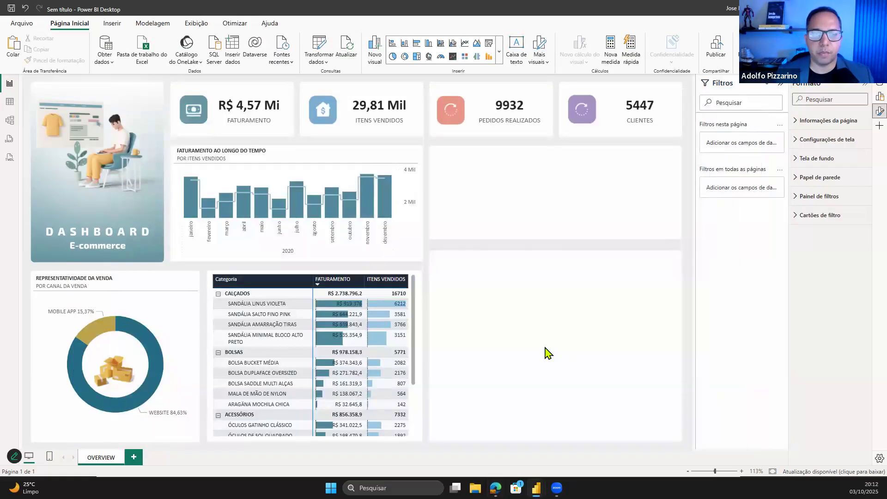
- Duplicate the category and product matrix into the empty panel beside it and resize the copy to fill that panel
click(420, 312)
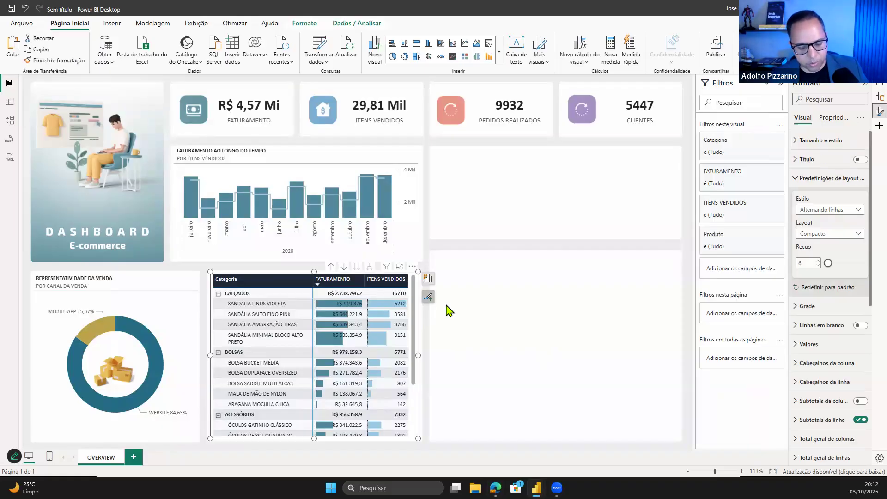
drag(418, 308, 638, 287)
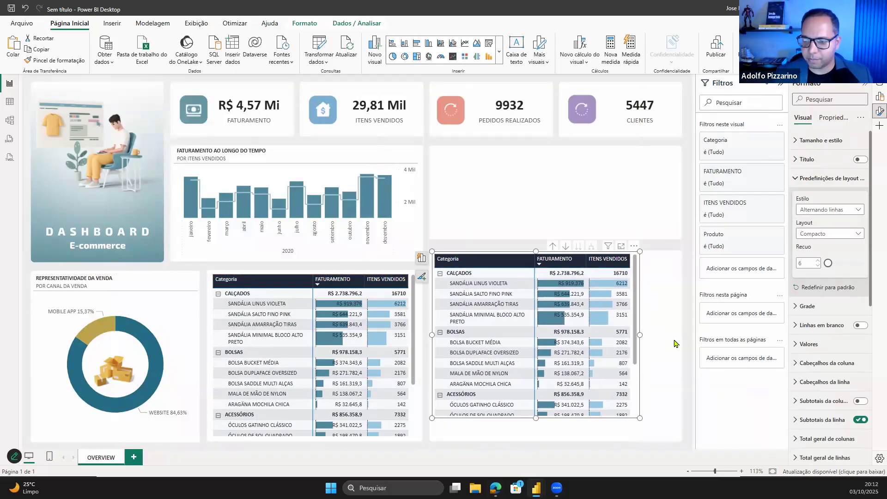
drag(640, 335, 678, 343)
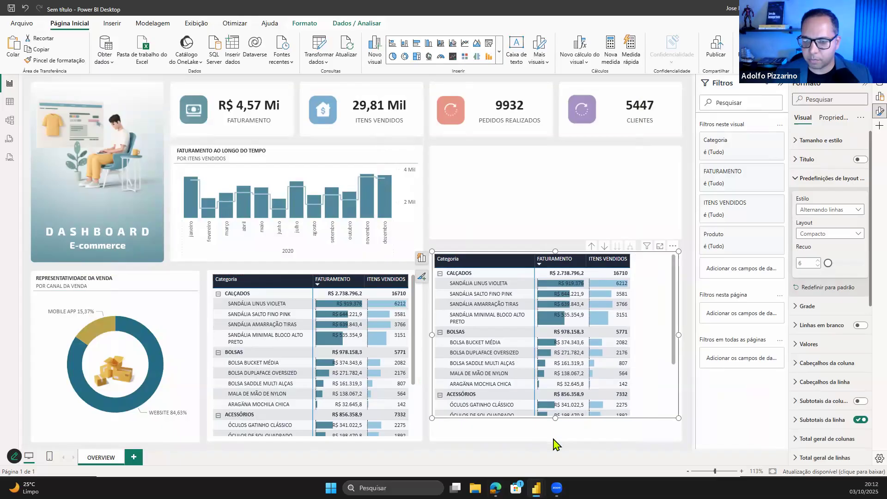
drag(554, 439, 555, 438)
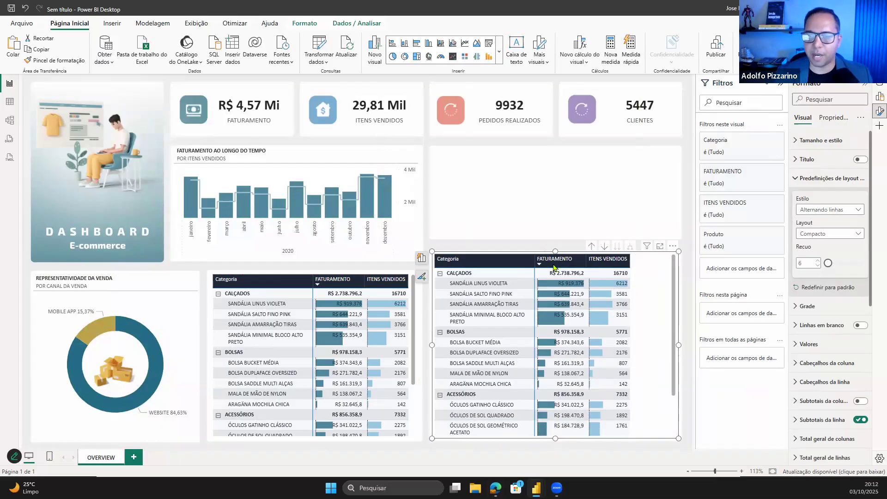
drag(555, 258, 553, 261)
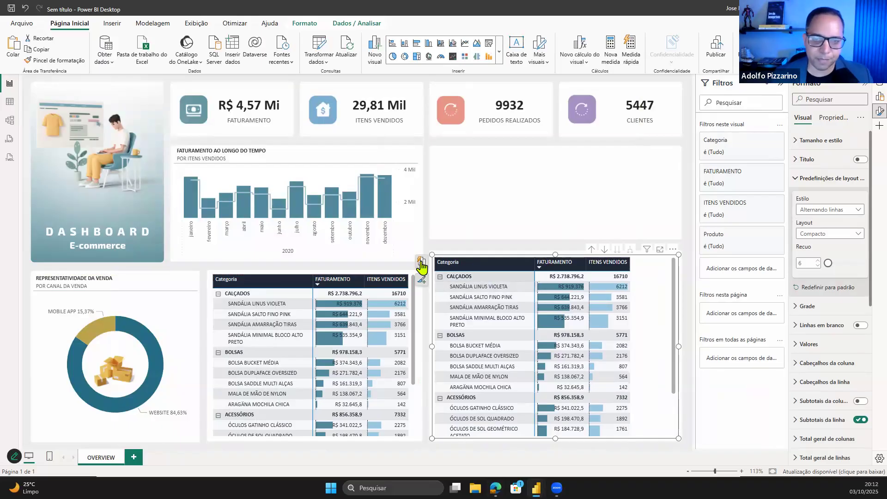
- Convert the copied matrix to a clustered bar chart of FATURAMENTO by Produto, removing the ITENS VENDIDOS and Categoria fields
click(402, 187)
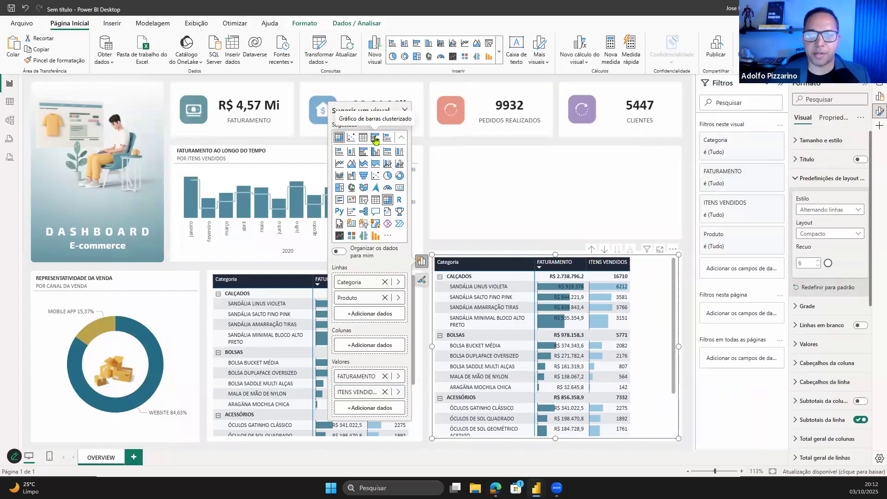
click(375, 139)
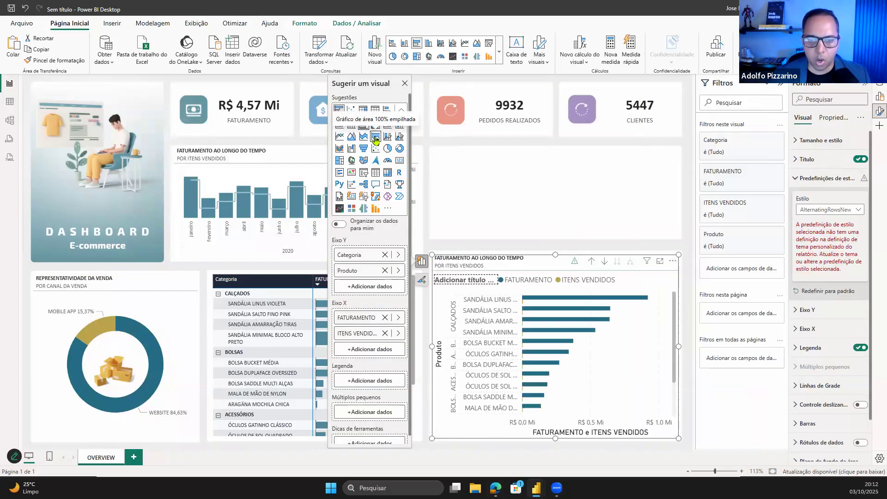
click(385, 333)
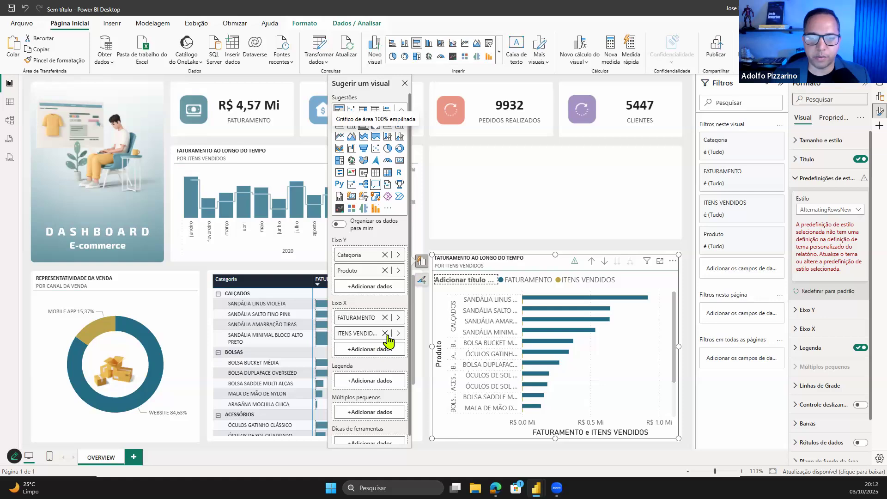
click(385, 258)
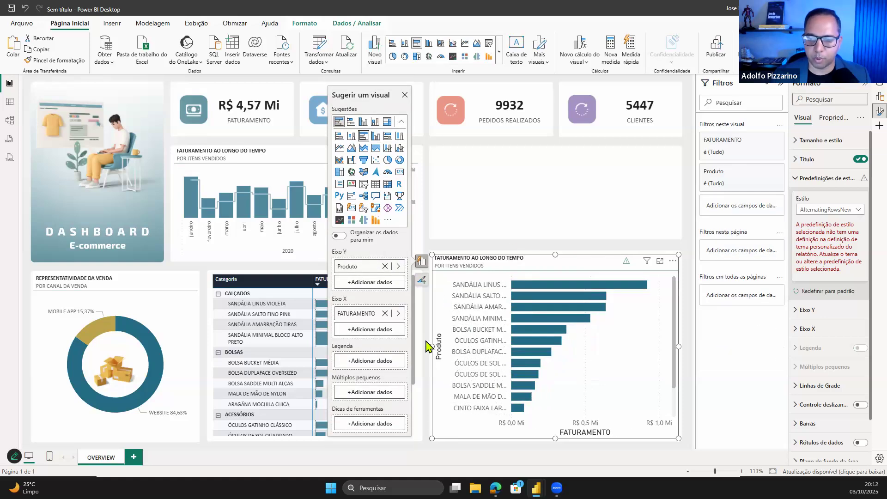
click(547, 237)
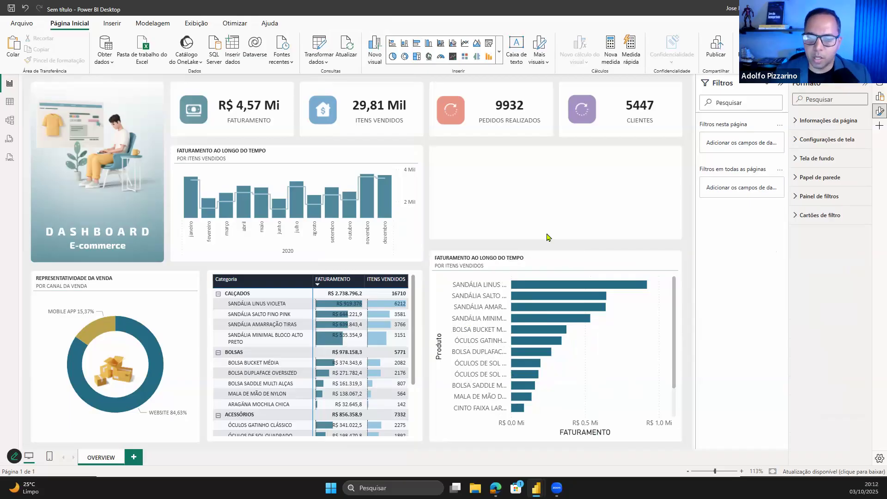
- Turn off the Y-axis title (Produto) and the X-axis title (FATURAMENTO) of the product bar chart
click(439, 350)
click(858, 186)
click(595, 432)
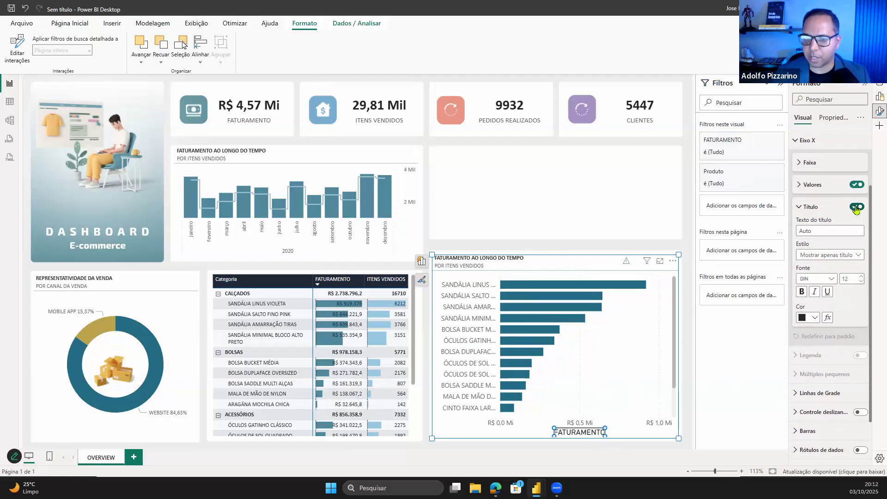
click(856, 209)
click(574, 189)
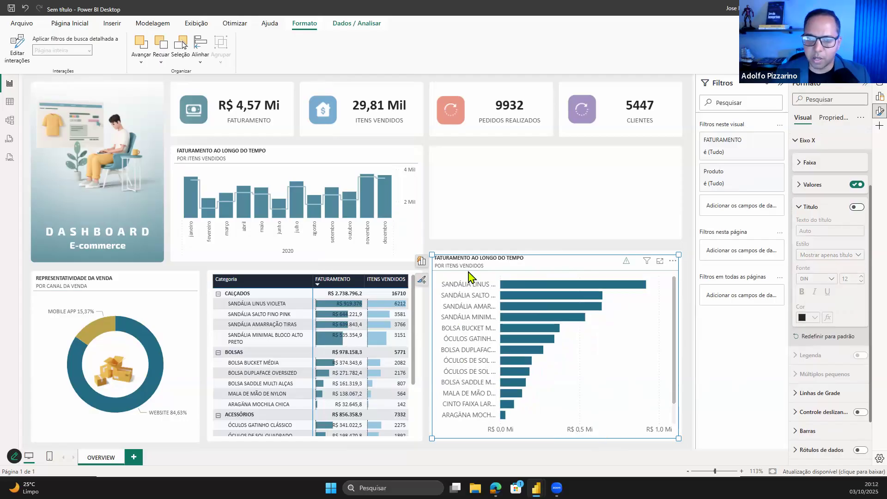
- Shorten the product bar chart's title to FATURAMENTO
click(525, 259)
double_click(524, 260)
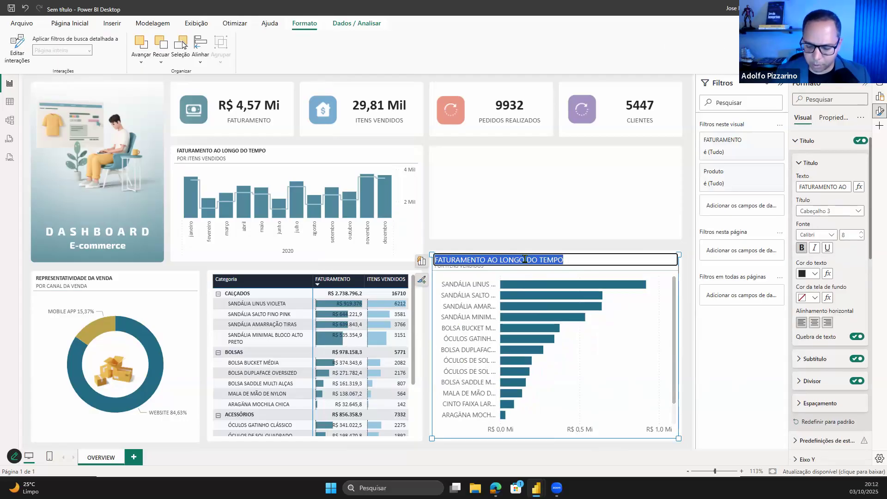
key(End)
key(BackSpace)
key(BackSpace)
key(BackSpace)
key(BackSpace)
key(BackSpace)
key(BackSpace)
key(BackSpace)
key(BackSpace)
key(BackSpace)
key(BackSpace)
key(BackSpace)
key(BackSpace)
key(BackSpace)
key(BackSpace)
key(BackSpace)
- Replace the product bar chart's subtitle with POR TOP 10 PRODUTOS
click(499, 267)
double_click(499, 265)
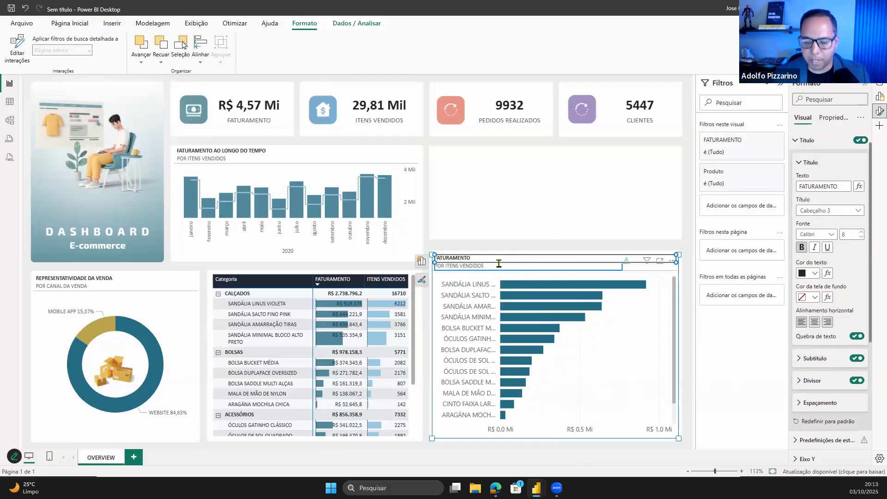
text(PEW)
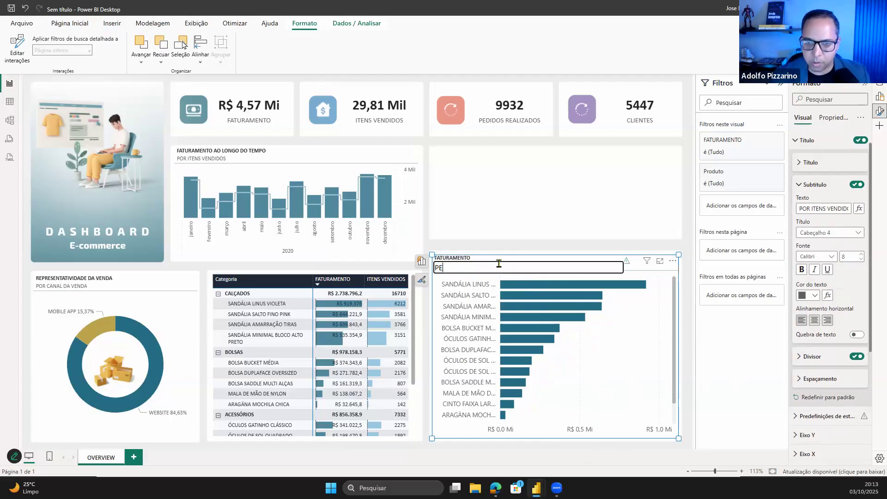
key(BackSpace)
text(OR TOP 10 PR)
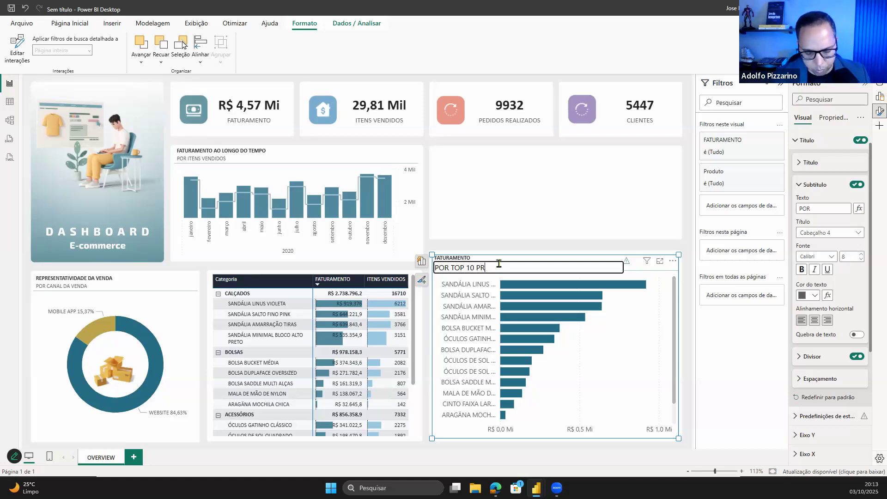
text(ODUTOS)
key(Return)
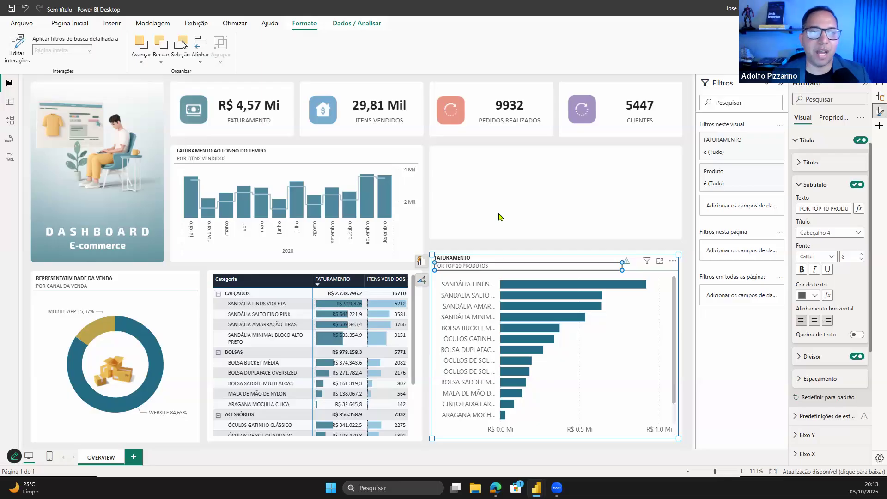
click(499, 217)
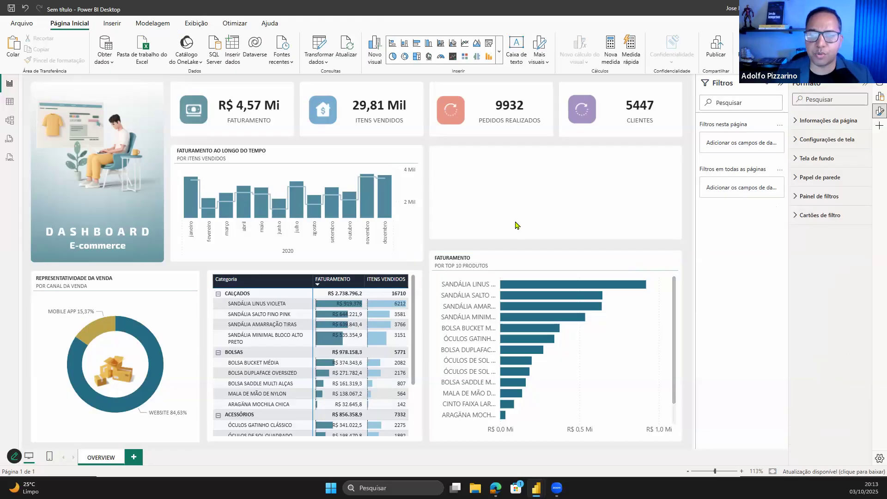
- Set the font of the product bar chart's Y-axis values to Calibri
click(463, 360)
click(566, 232)
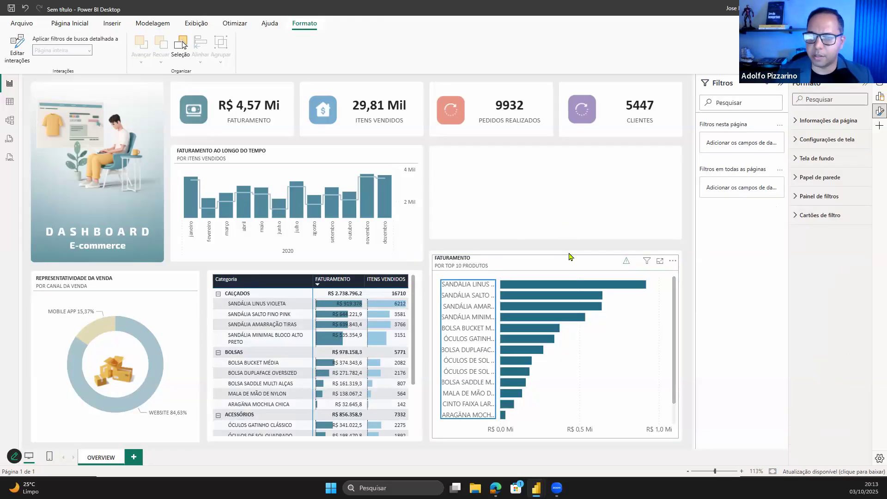
click(605, 265)
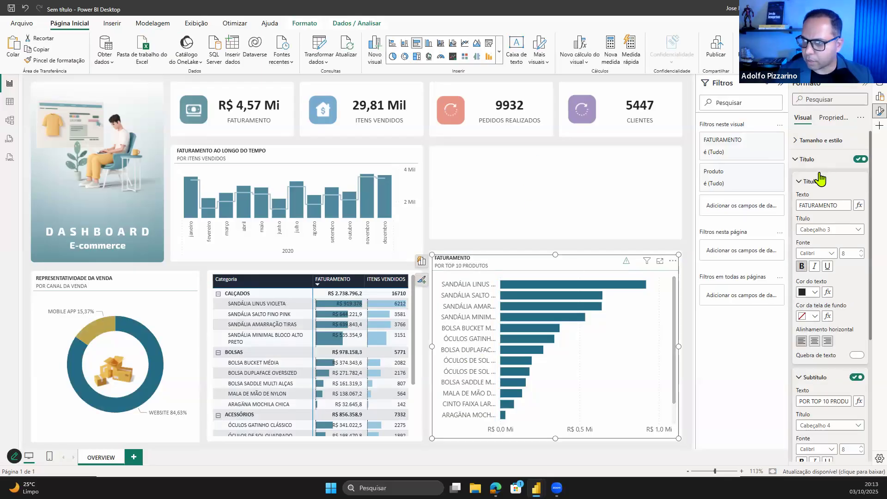
click(822, 159)
click(823, 198)
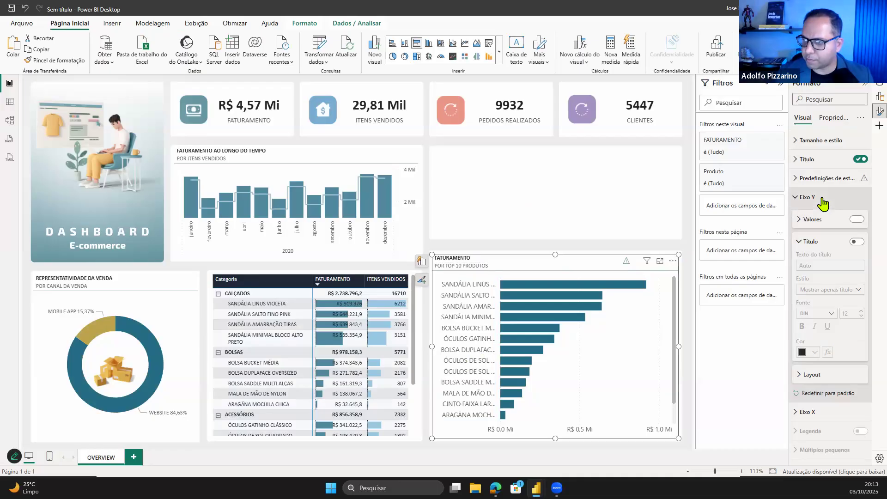
click(821, 239)
click(825, 219)
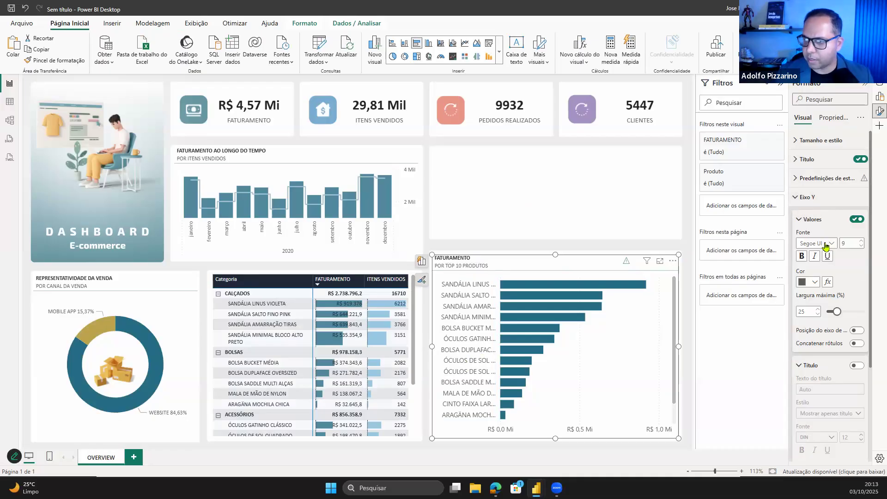
click(830, 243)
scroll(828, 294, up, 1)
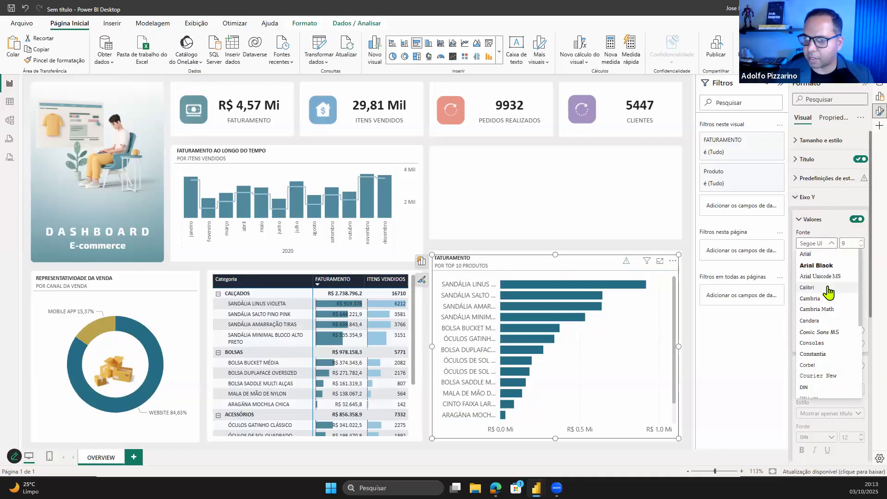
click(828, 291)
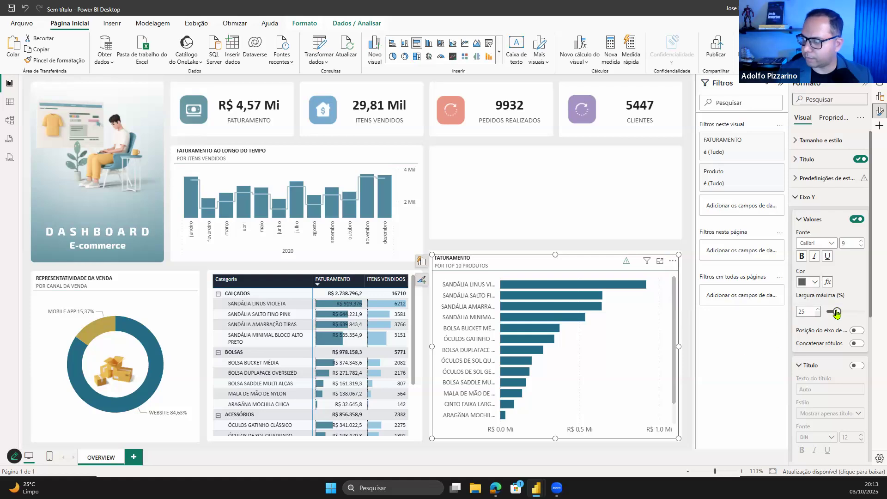
- Widen the label area of the product bar chart's Y-axis to a maximum width of 40%
drag(842, 315, 848, 315)
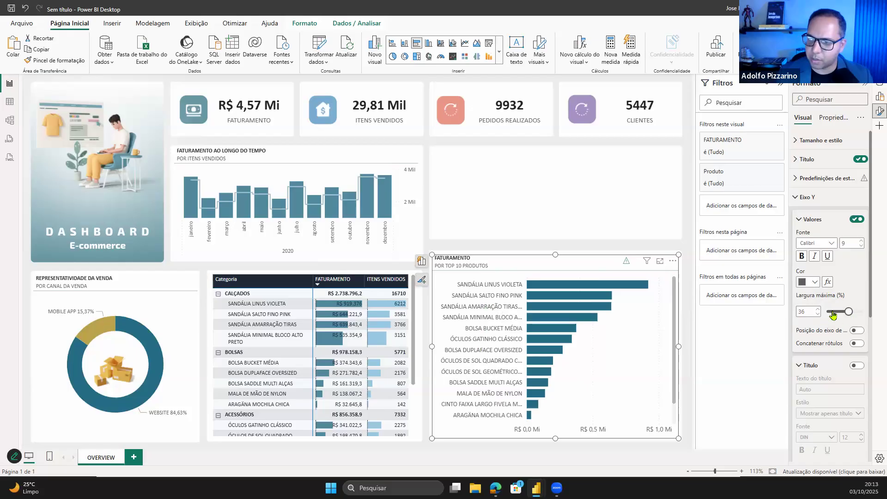
click(817, 309)
click(817, 309)
click(817, 309)
- Turn on data labels for the product bar chart and set their value font to Calibri, size 8
click(421, 280)
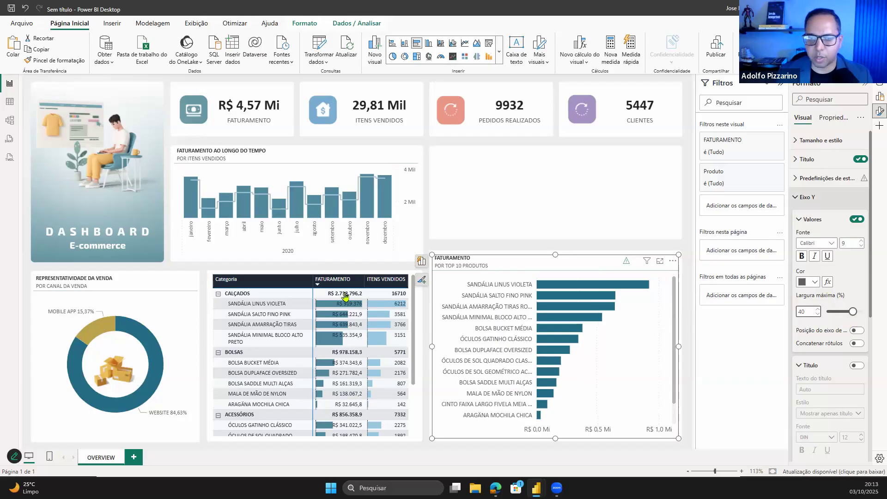
click(344, 299)
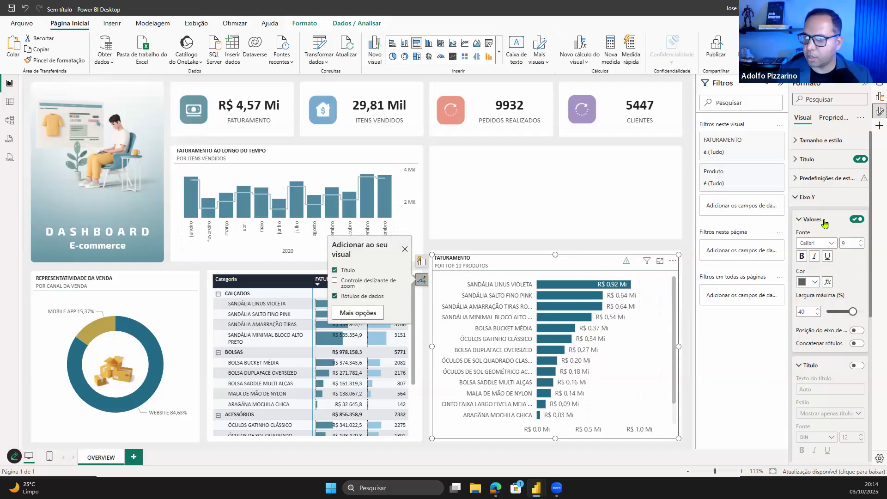
click(820, 332)
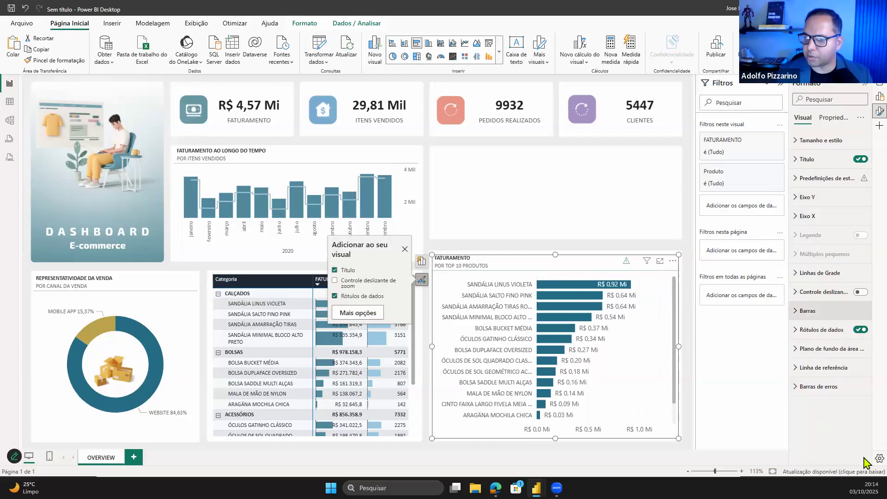
scroll(825, 370, down, 1)
scroll(825, 372, down, 5)
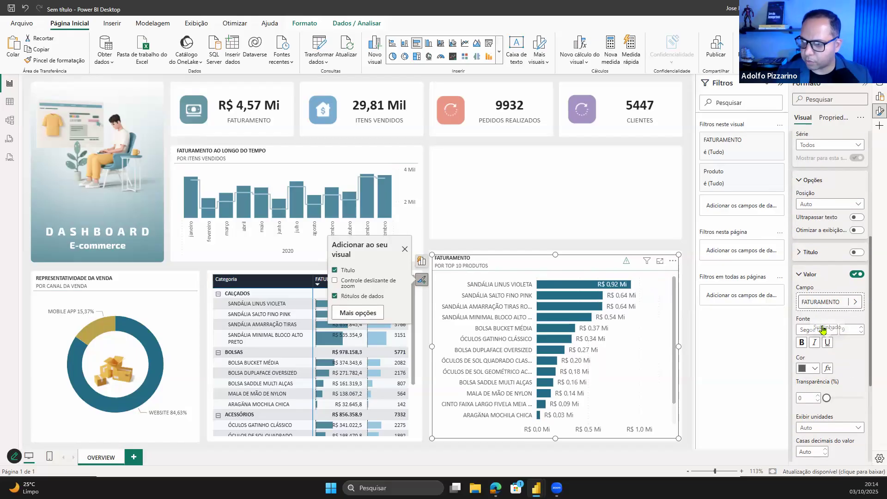
click(820, 330)
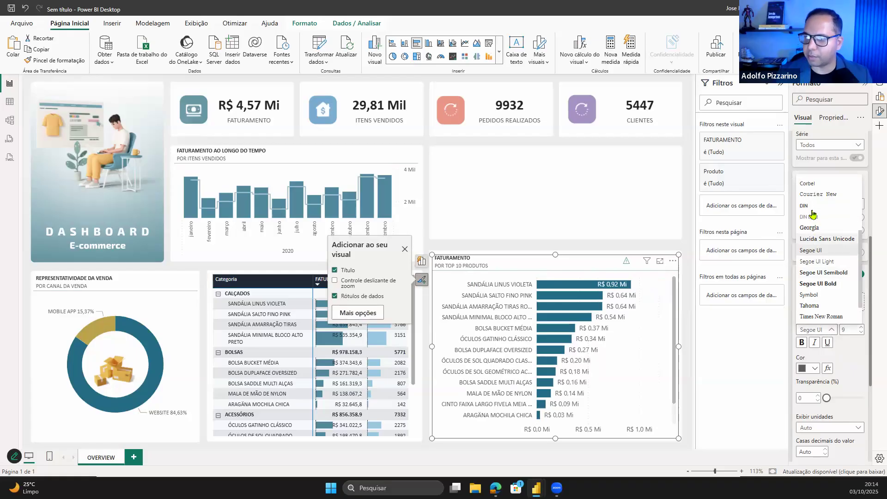
scroll(813, 213, up, 3)
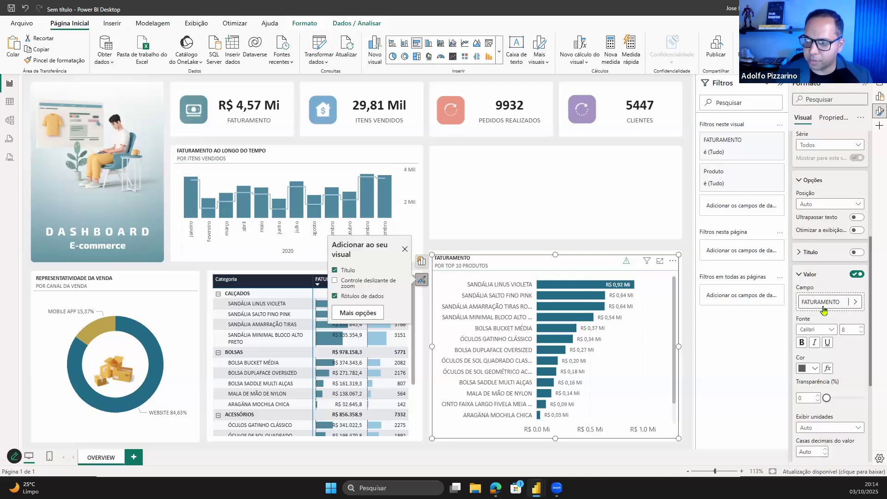
- Set the display units of the product bar chart's data labels to Nenhum
scroll(825, 312, down, 3)
click(830, 289)
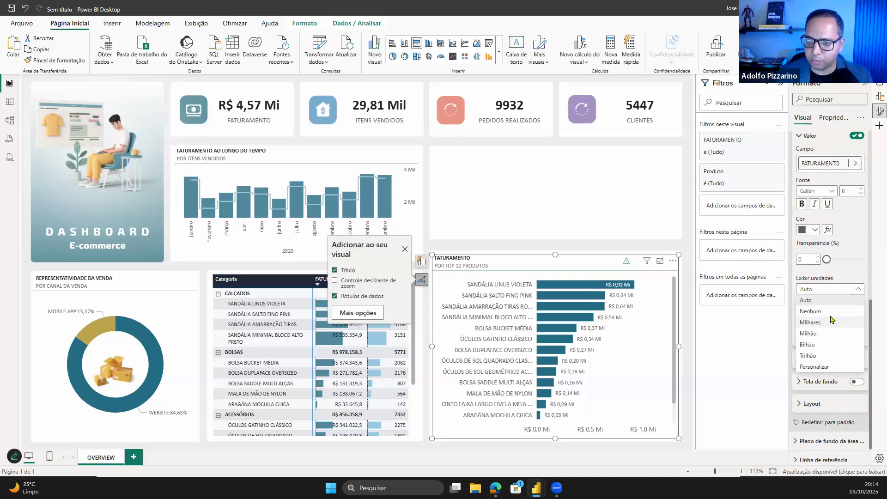
click(827, 311)
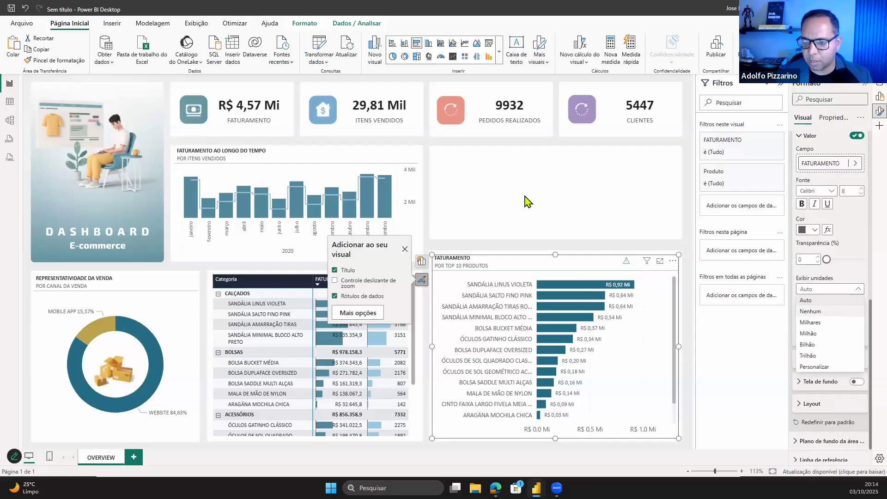
- Remove the X-axis values from the product bar chart
click(586, 431)
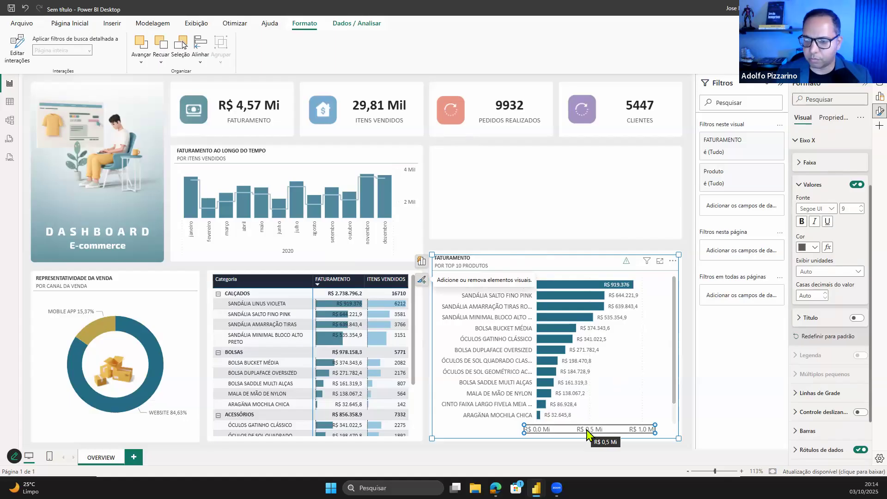
key(Delete)
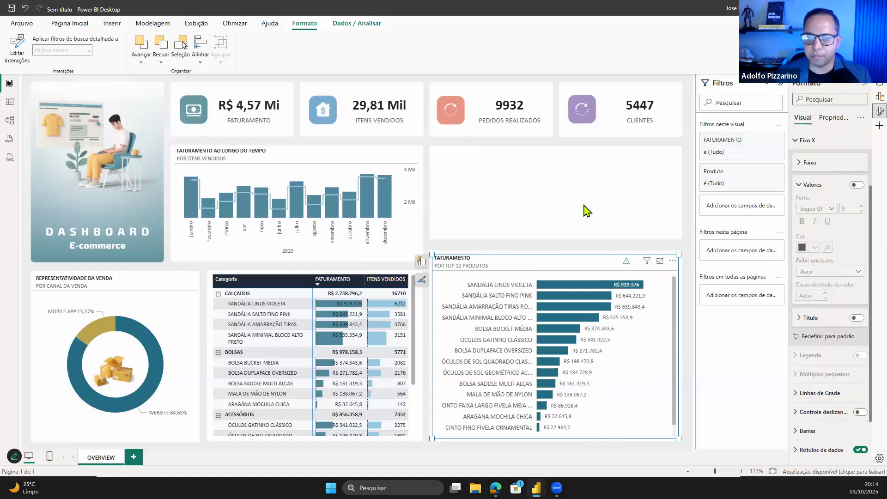
click(489, 250)
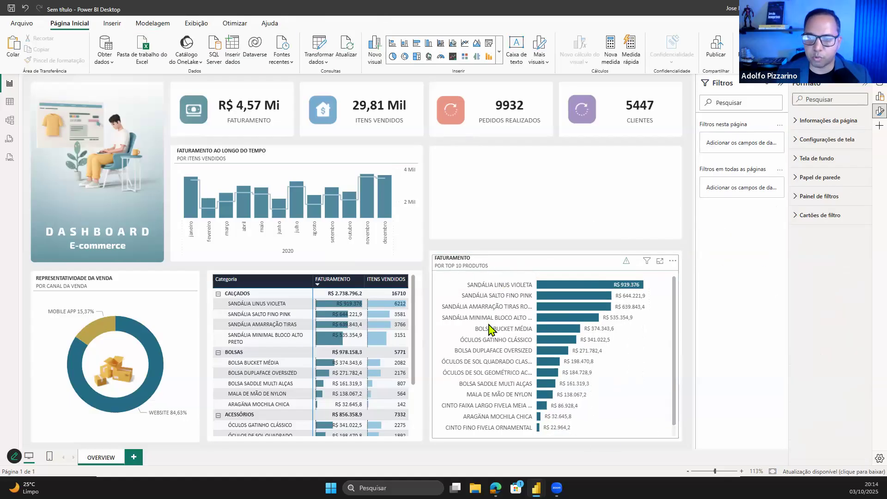
scroll(537, 217, down, 1)
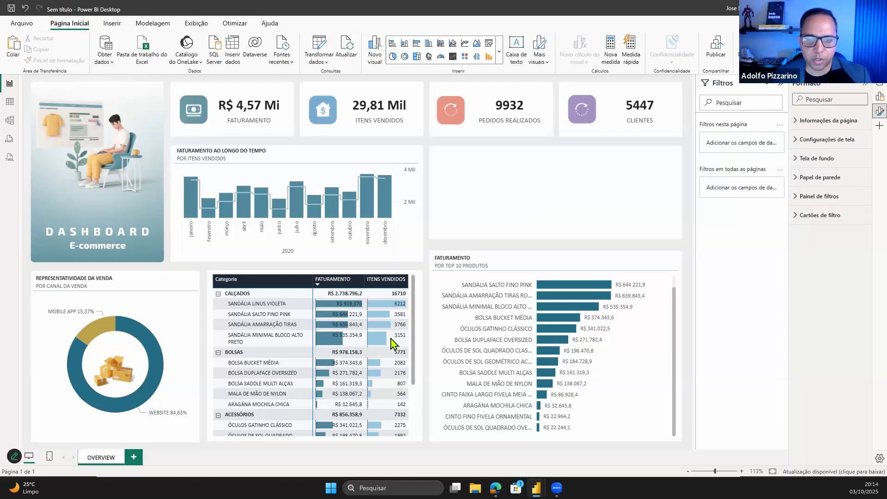
scroll(284, 314, down, 3)
scroll(282, 305, up, 4)
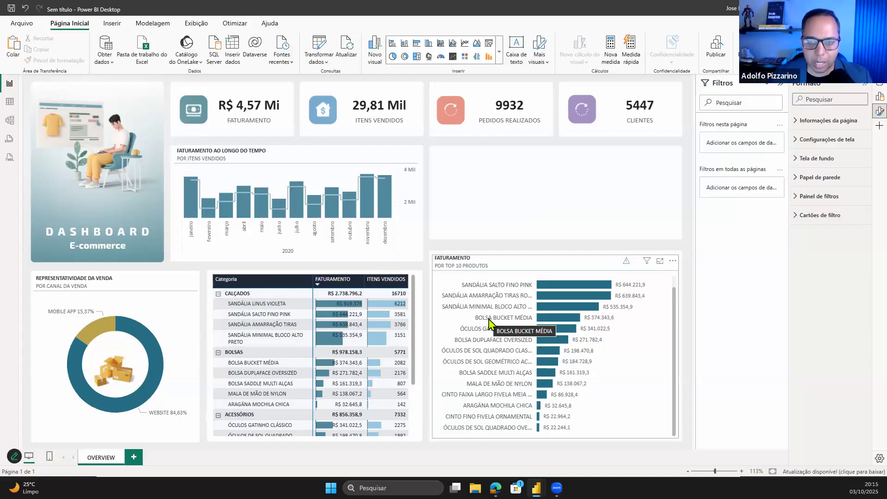
click(586, 263)
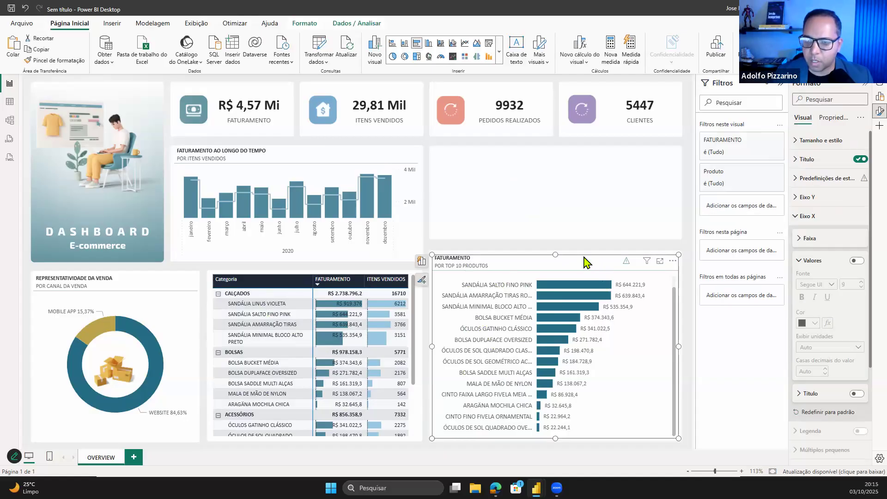
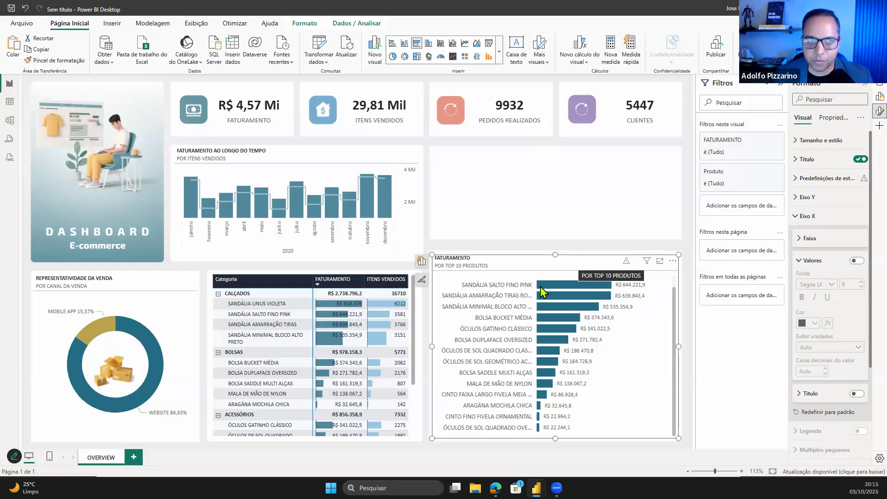
- Hide the report's Filtros pane and show it again
click(197, 28)
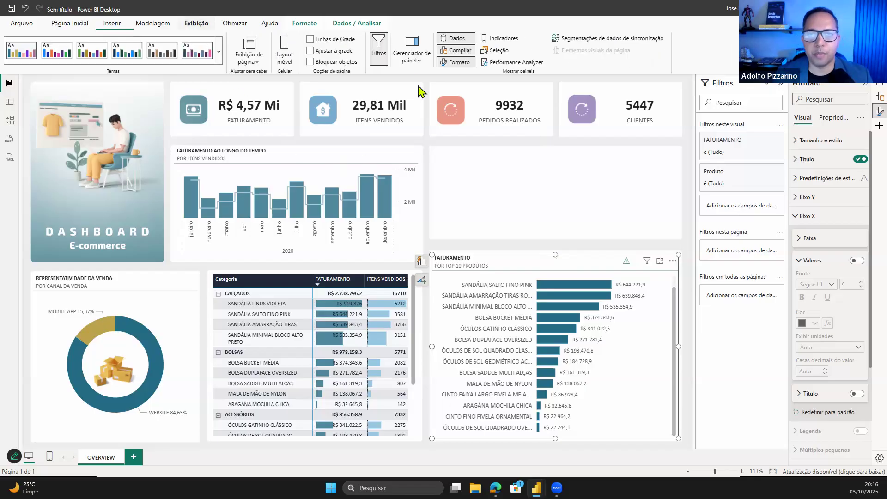
click(377, 59)
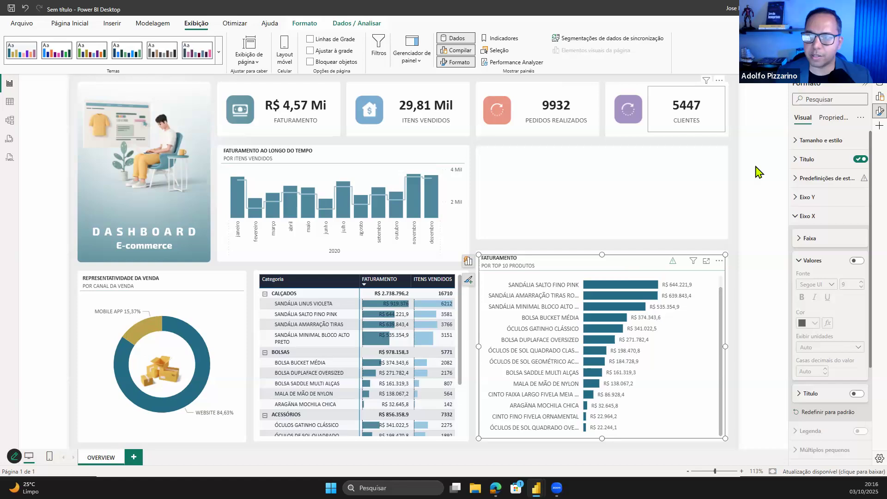
click(763, 226)
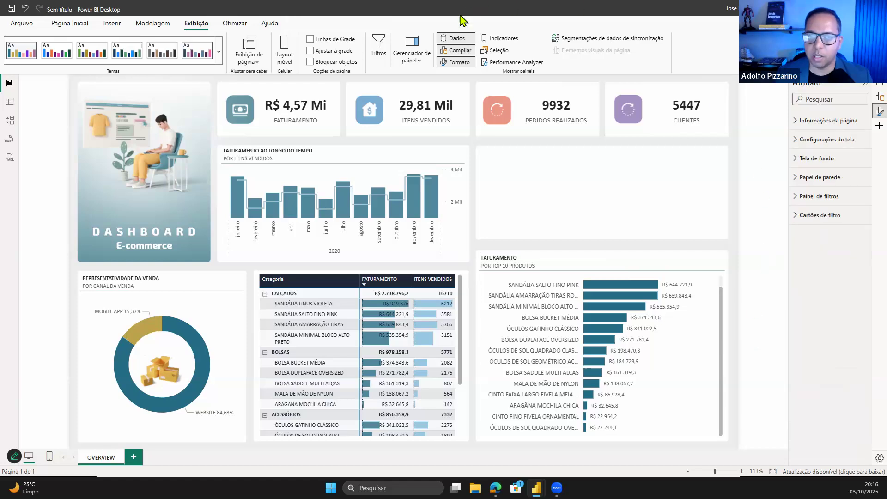
click(381, 63)
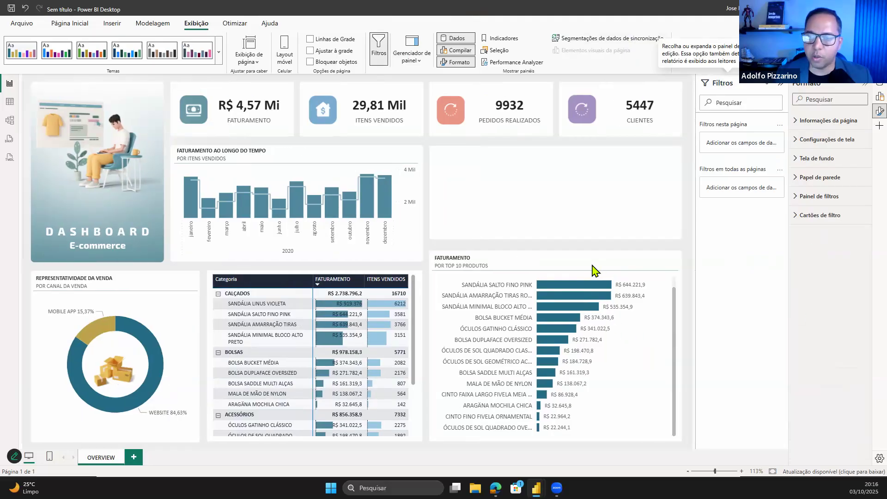
- Try basic filtering on the bar chart's Produto field: select all products, exclude BOLSA BUCKET MÉDIA and include it again
click(594, 264)
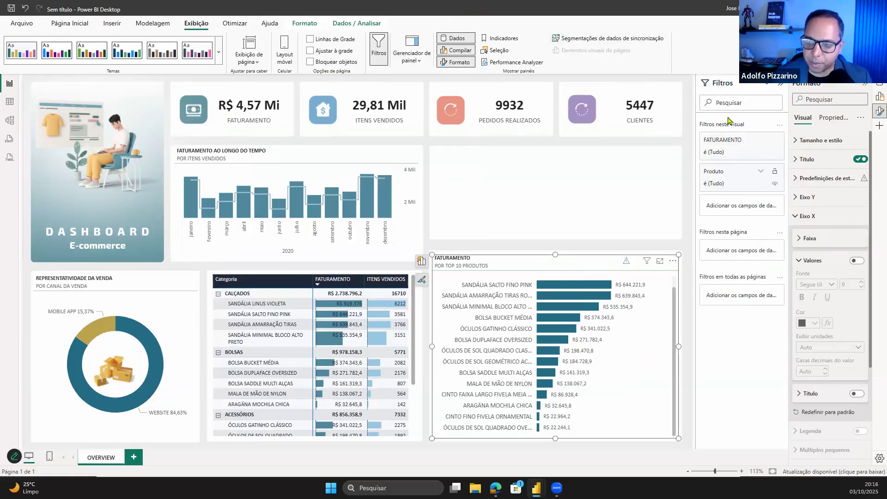
click(761, 173)
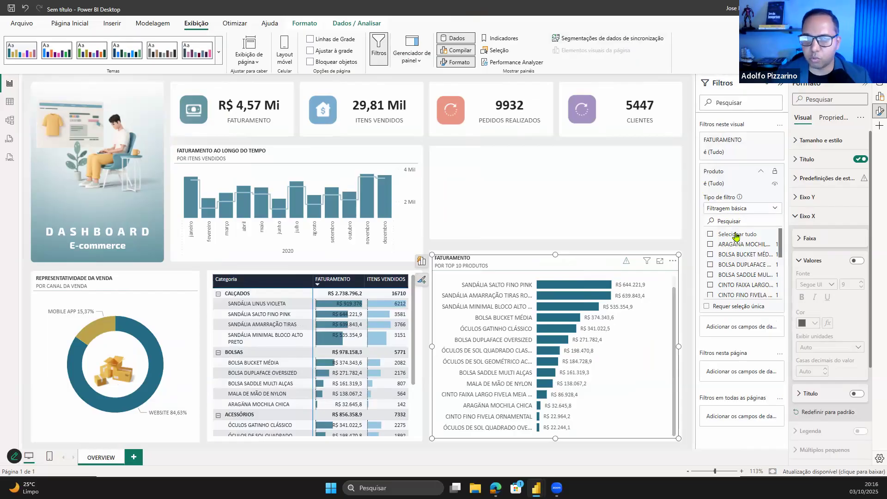
click(736, 234)
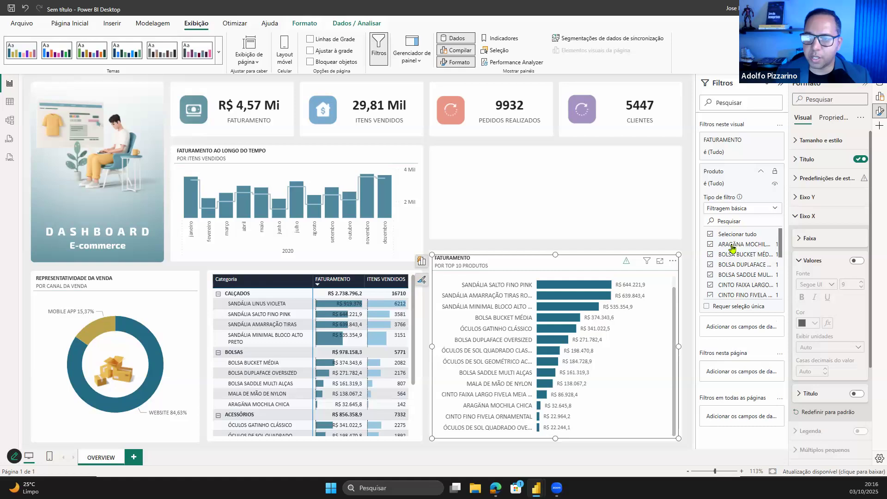
click(734, 255)
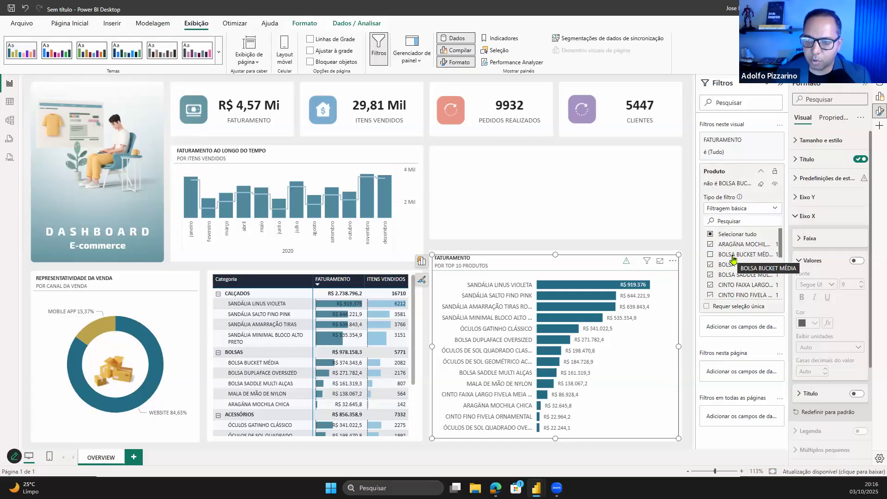
click(734, 259)
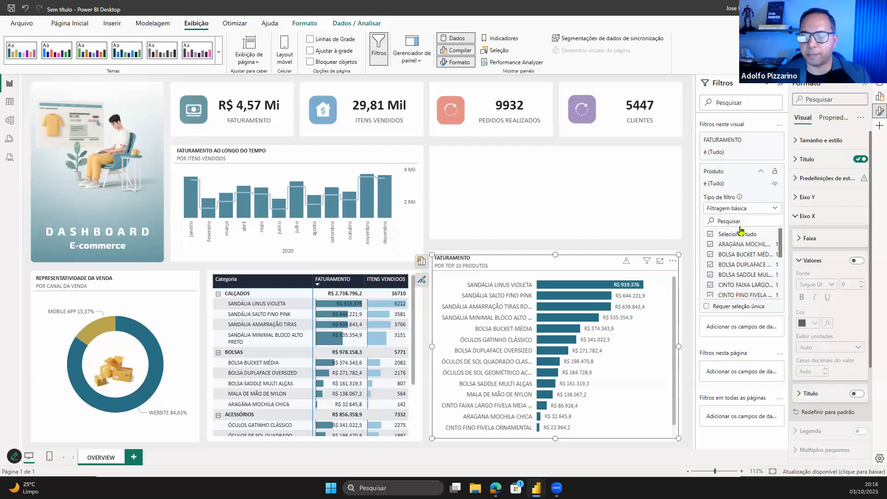
- Try Filtragem avançada as the filter type for the bar chart's Produto field and view its condition options
click(720, 210)
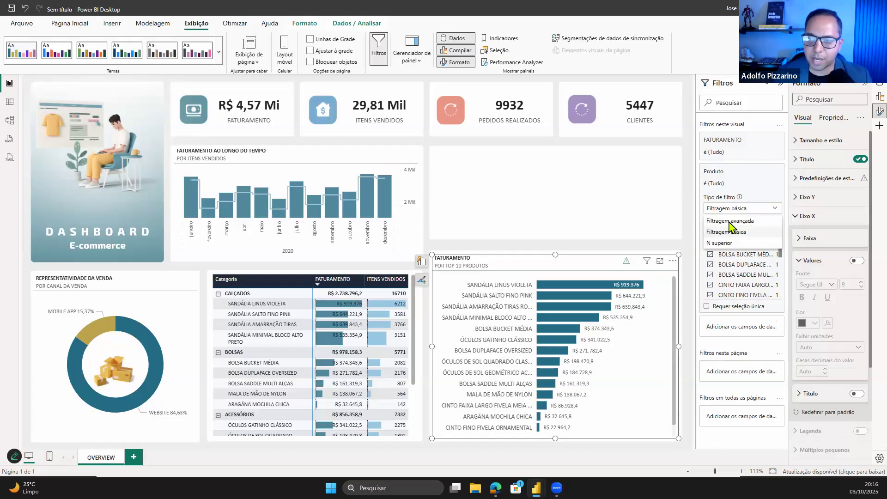
click(729, 221)
click(739, 234)
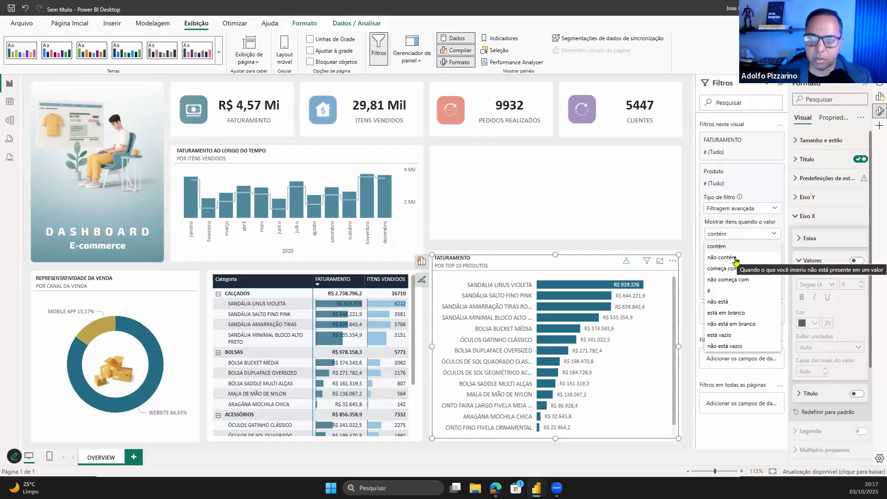
- Filter the bar chart's Produto field by N superior, keeping the Superior 10 items by FATURAMENTO, and apply it
click(750, 210)
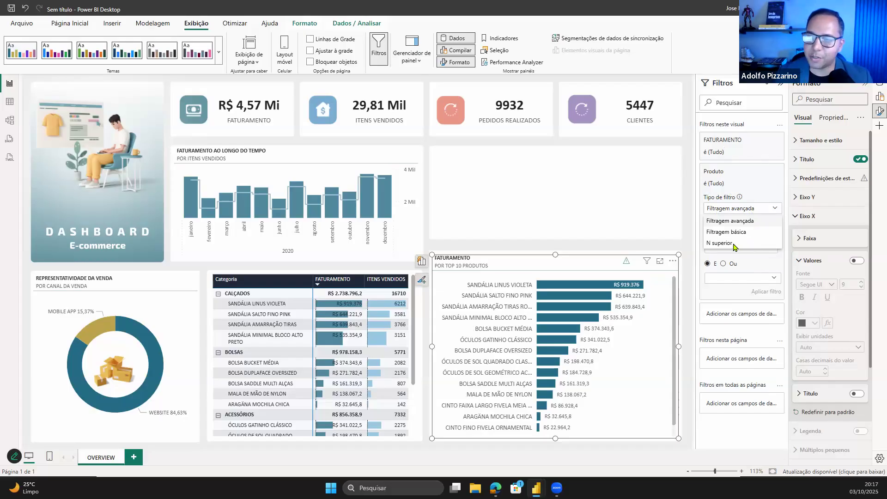
click(733, 244)
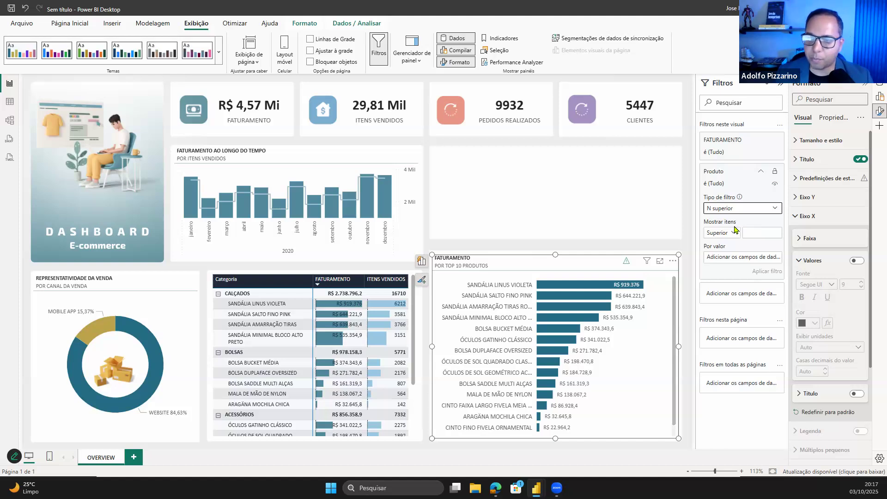
click(728, 257)
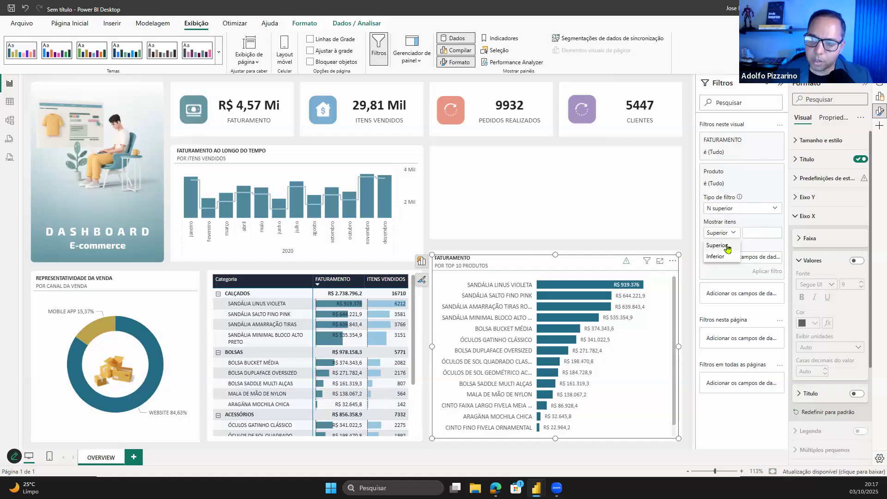
click(758, 237)
text(10)
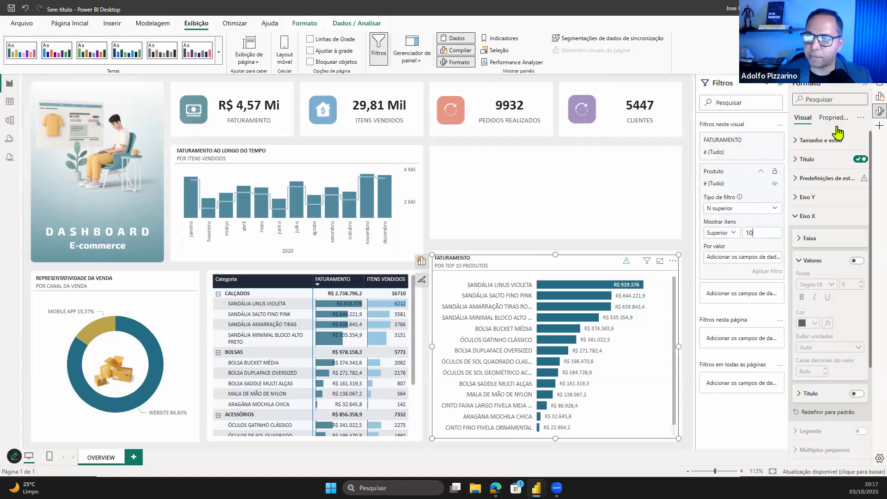
click(879, 86)
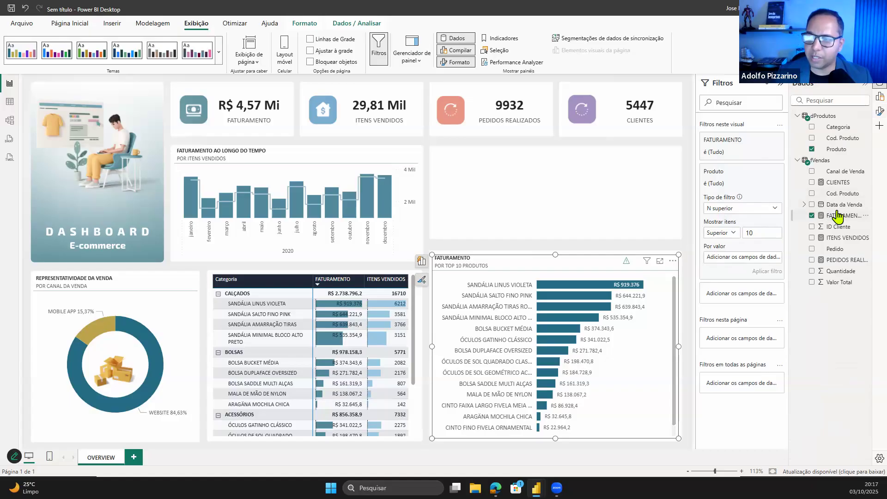
drag(838, 217, 751, 257)
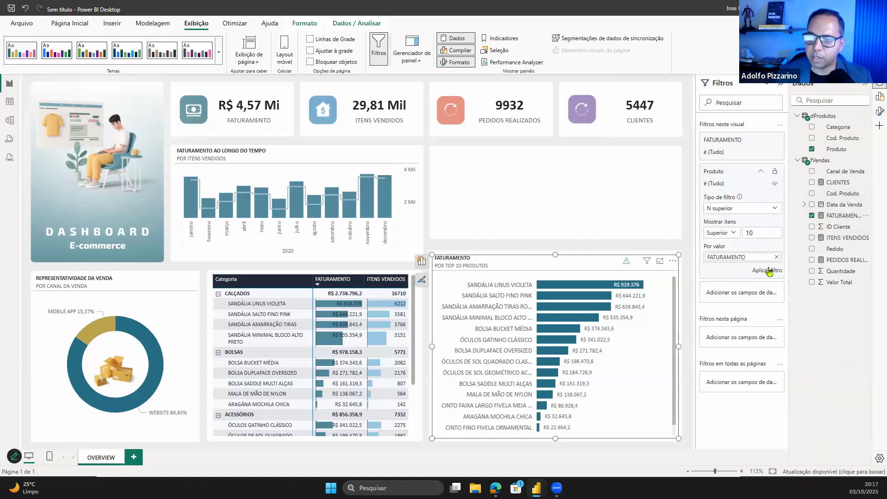
click(769, 271)
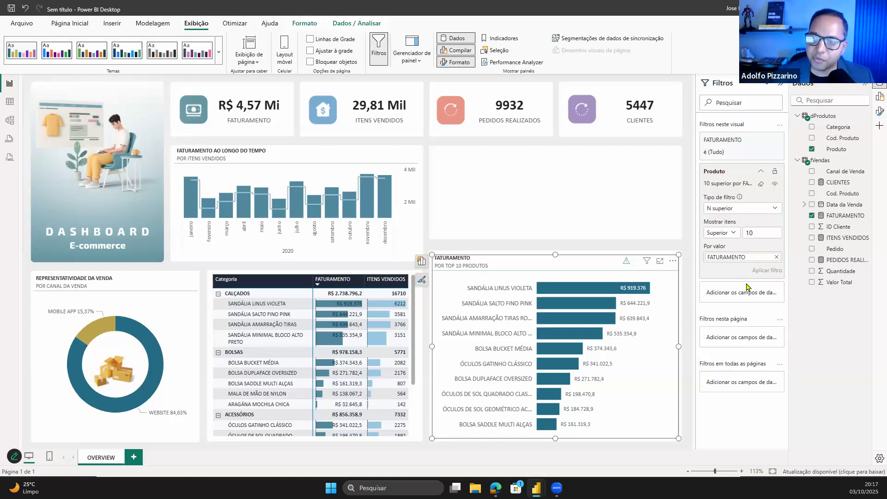
- Try ranking the top 10 products by ITENS VENDIDOS and restore FATURAMENTO as the ranking value
click(777, 257)
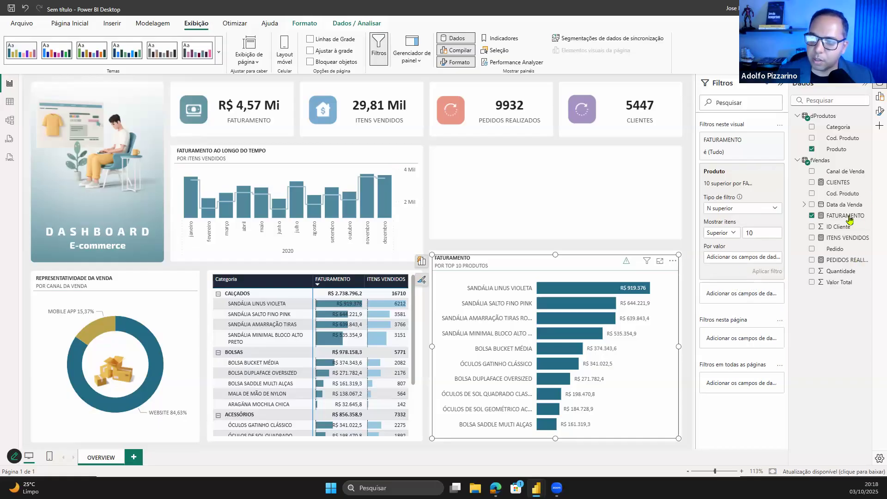
drag(843, 244, 757, 265)
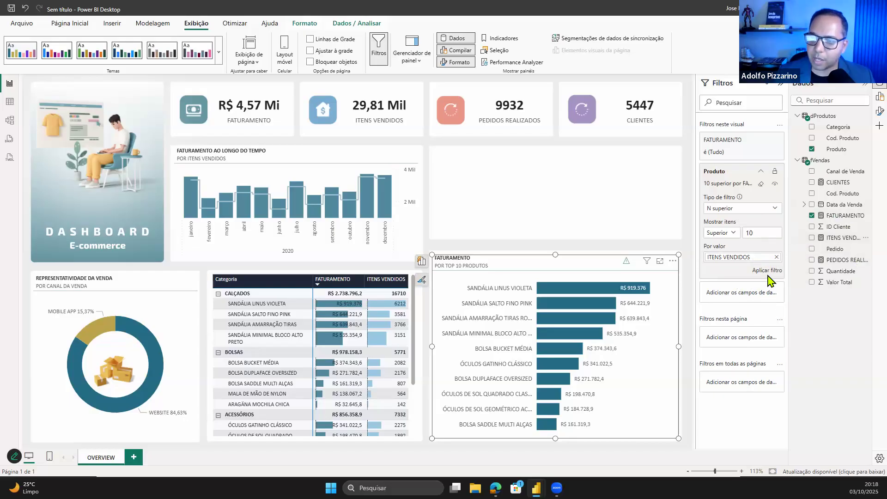
click(769, 271)
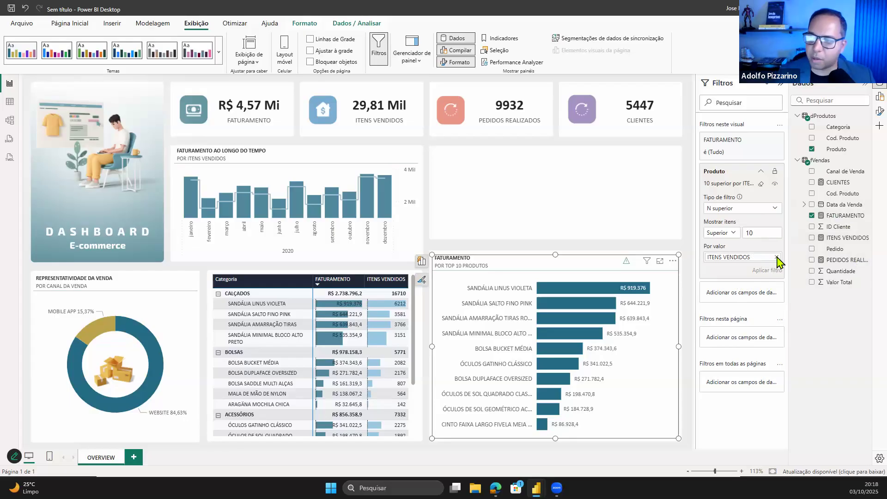
click(777, 257)
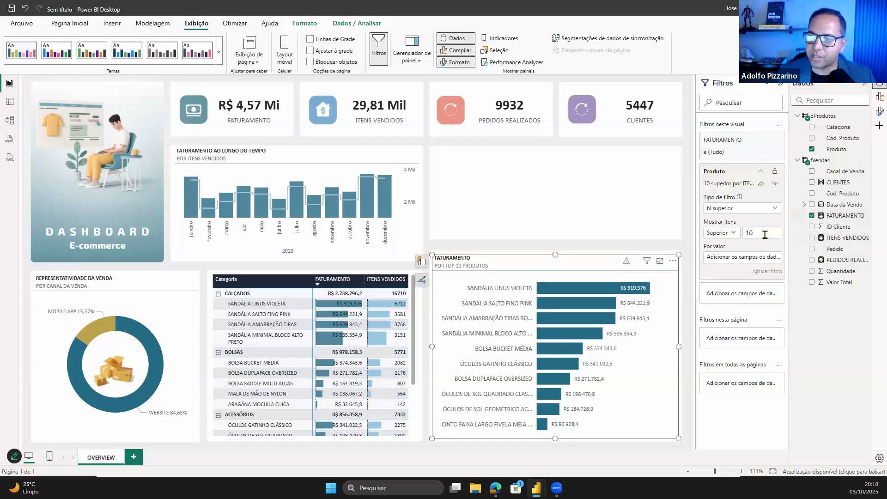
drag(844, 217, 749, 261)
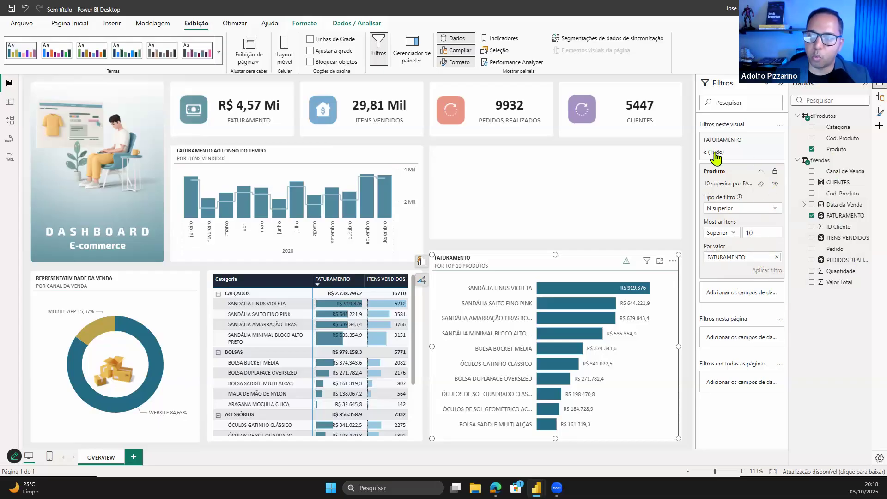
- Hide the Produto filter from report viewers, toggle the Filtros pane off and on, and deselect the bar chart
click(776, 171)
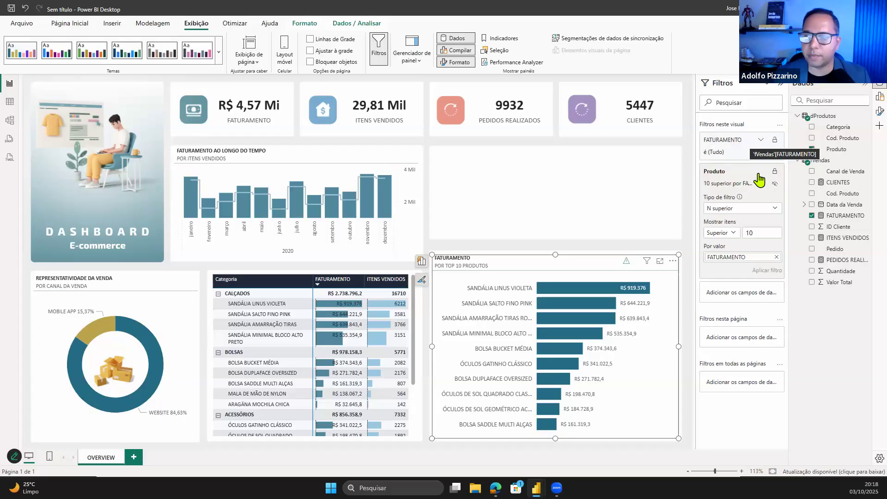
click(732, 186)
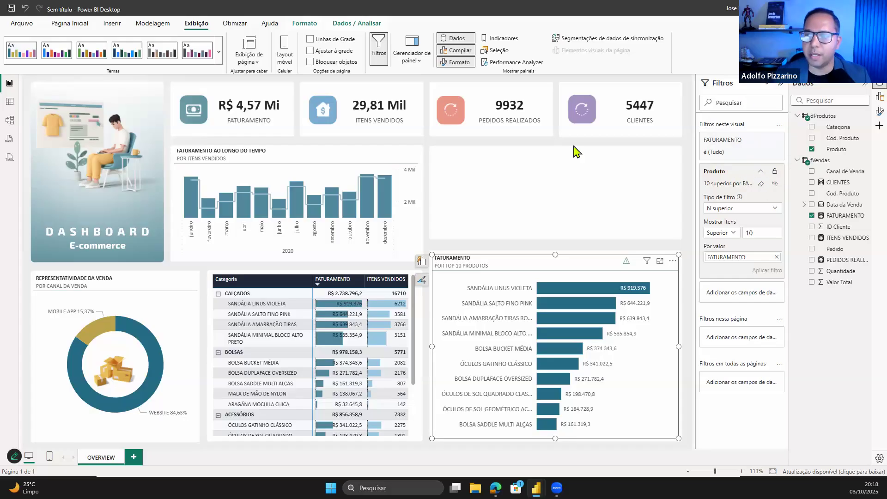
click(380, 53)
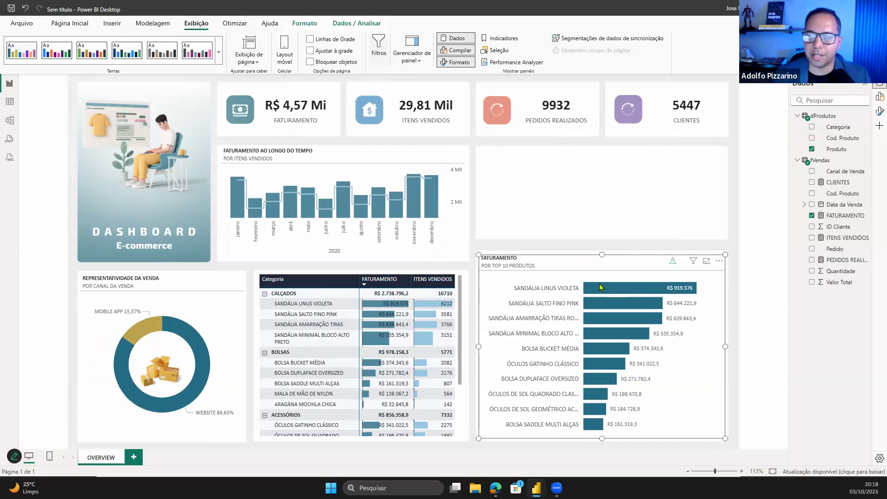
click(376, 41)
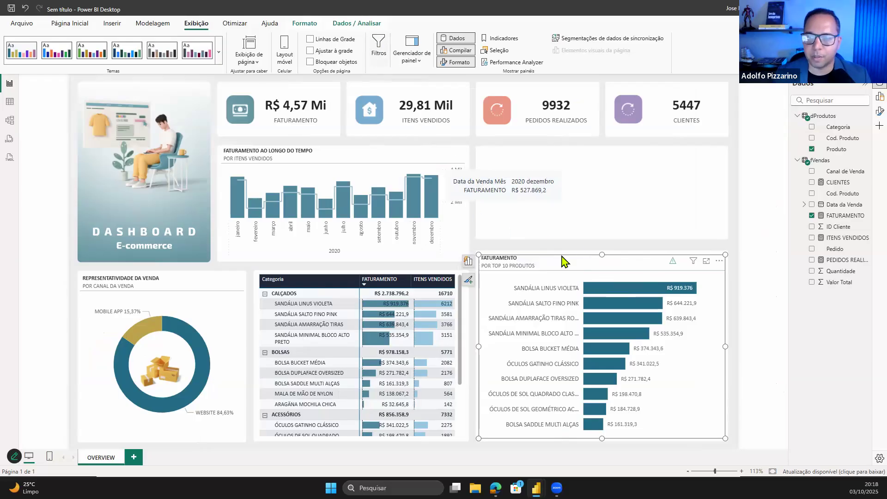
click(573, 208)
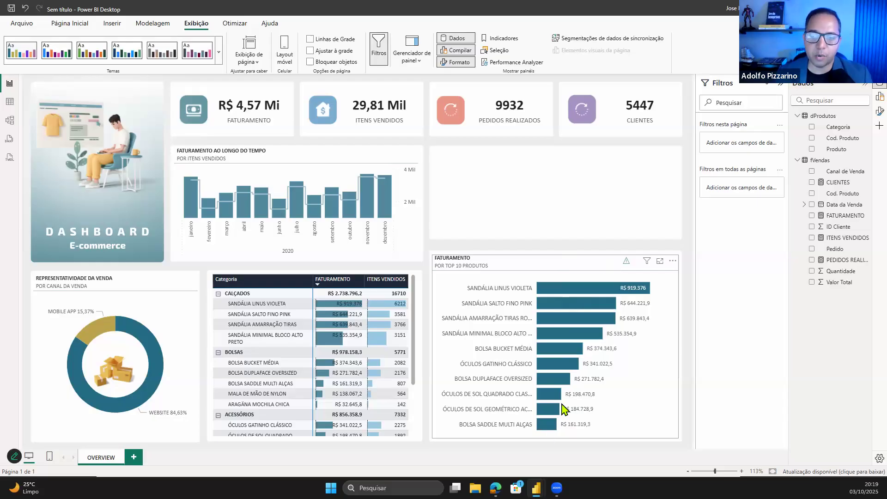
mouse_move(560, 401)
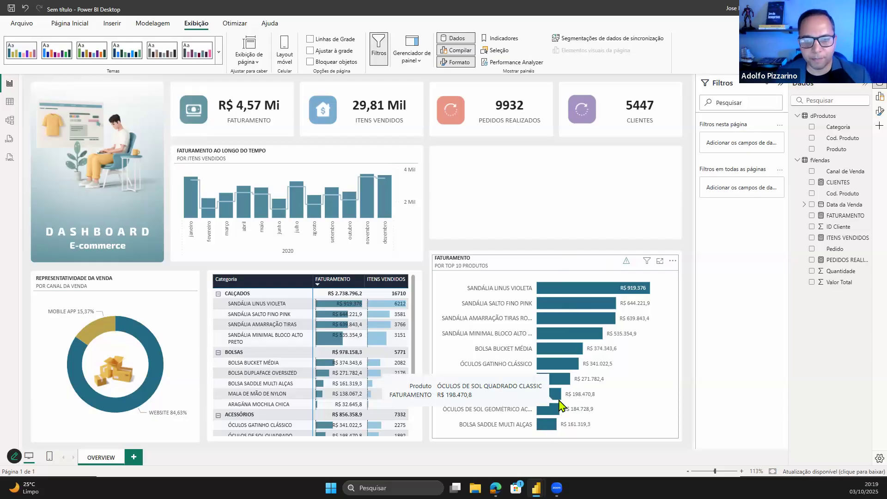
- Open the conditional formatting settings for the bar color of the top 10 products chart
click(596, 265)
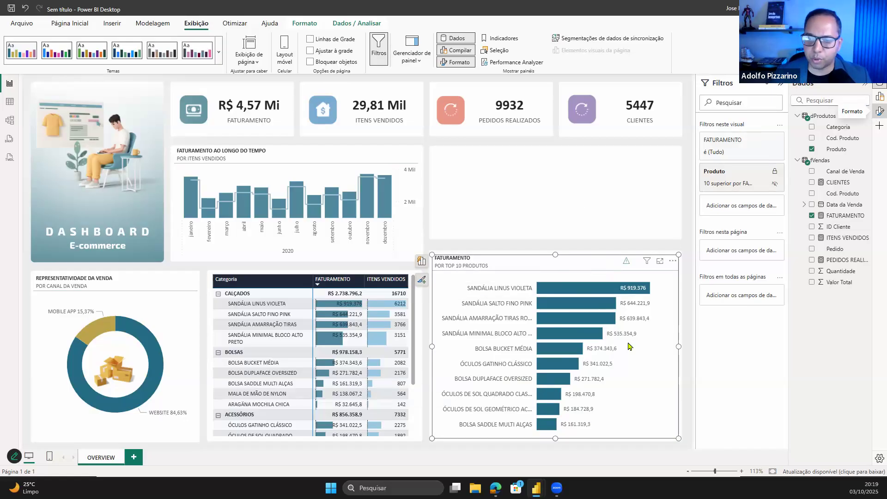
click(879, 111)
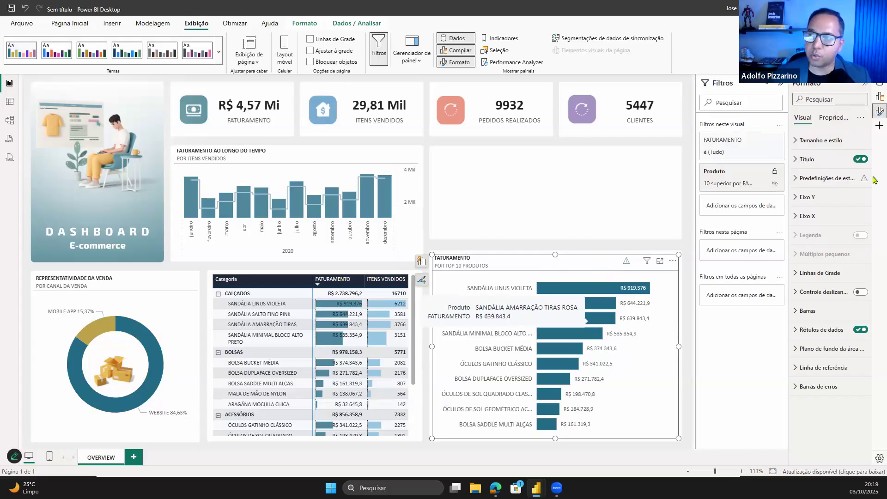
click(879, 84)
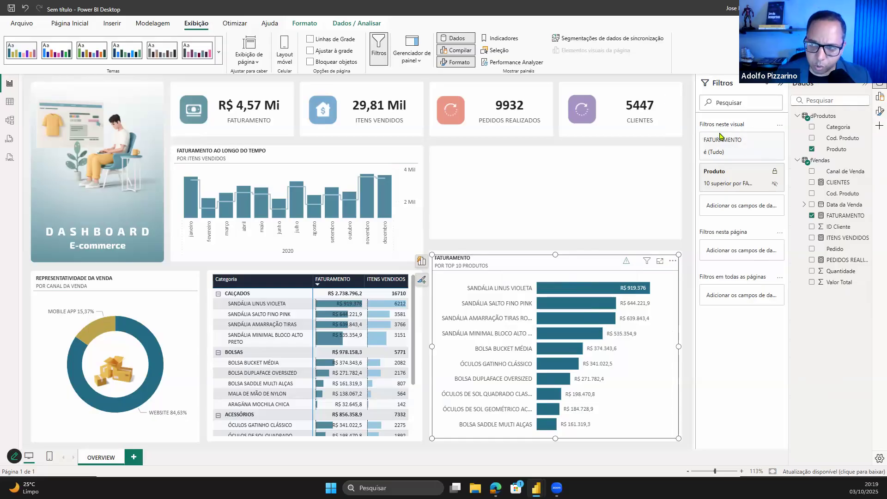
click(879, 111)
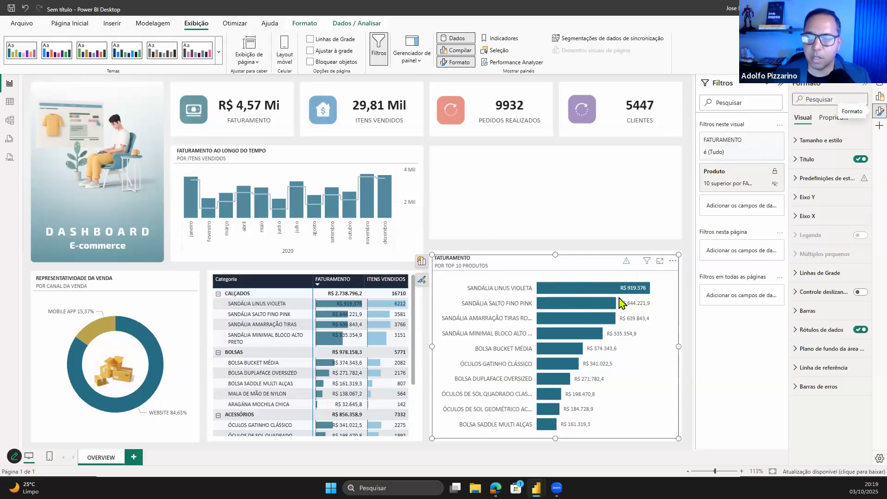
click(818, 311)
scroll(829, 288, down, 2)
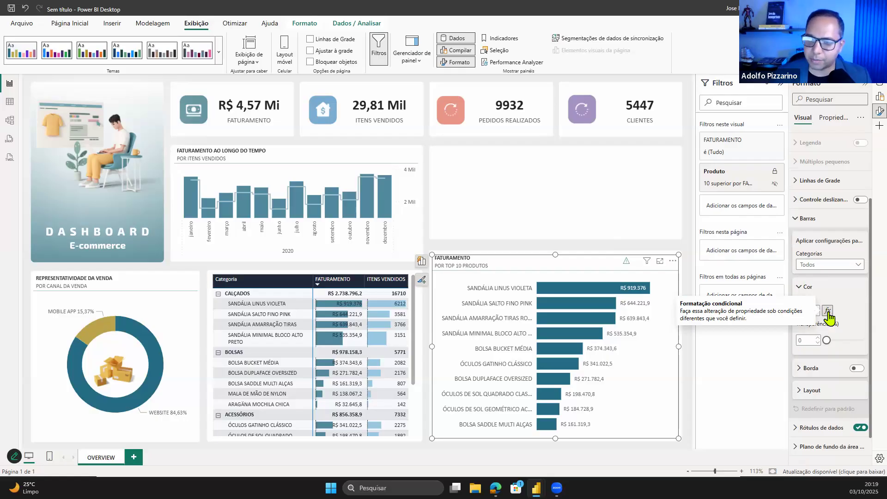
click(828, 313)
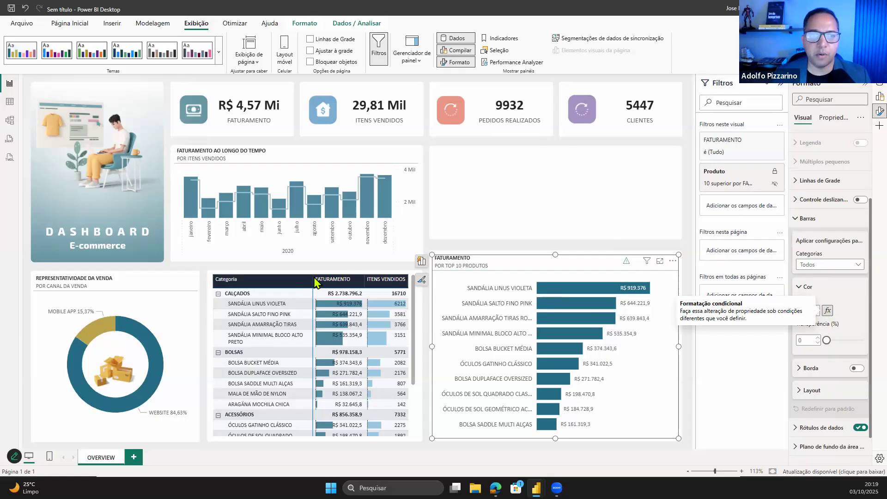
- Try the Regras and Valor do campo format styles for the bar color
click(321, 148)
click(407, 150)
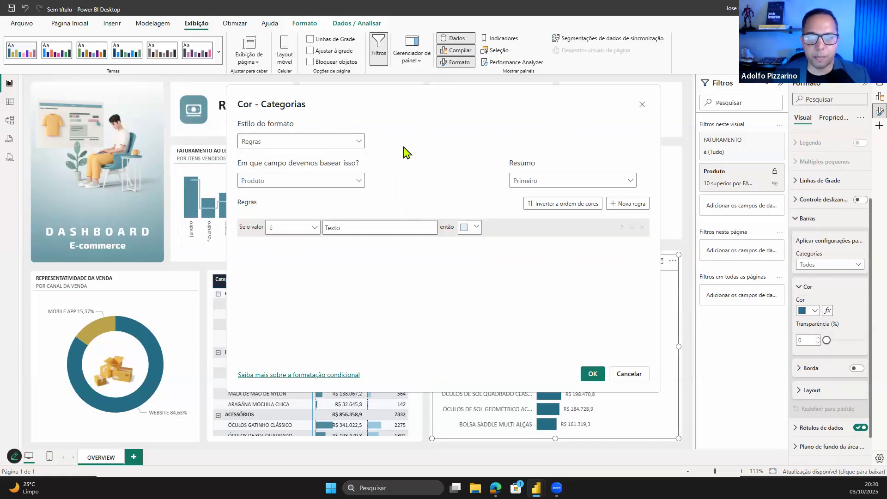
click(315, 146)
click(300, 183)
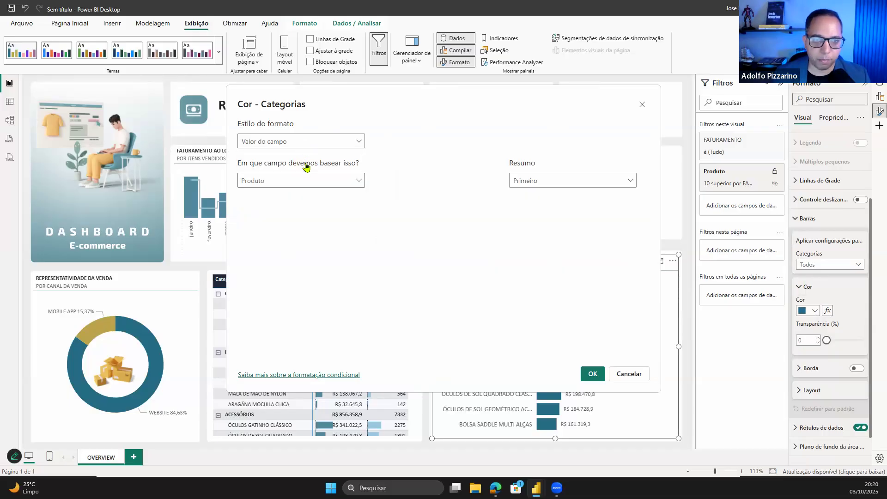
- Set the bar color's format style to Gradiente, based on the FATURAMENTO field
click(305, 143)
click(305, 157)
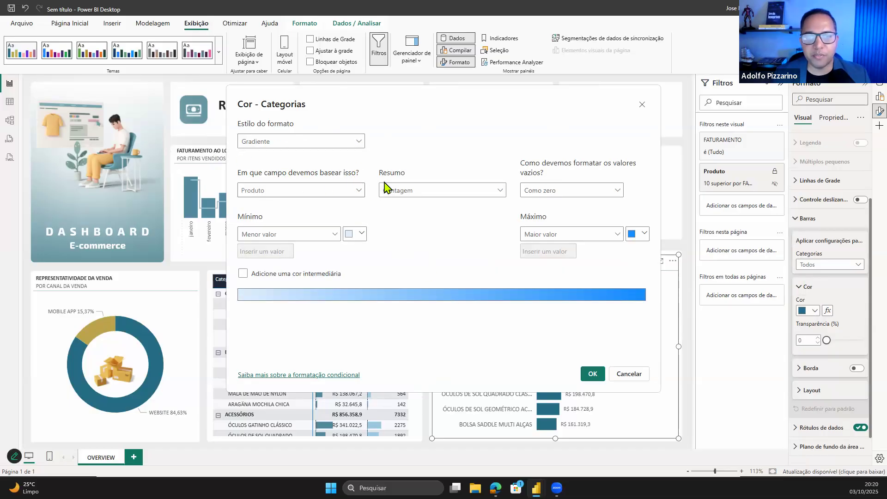
click(332, 191)
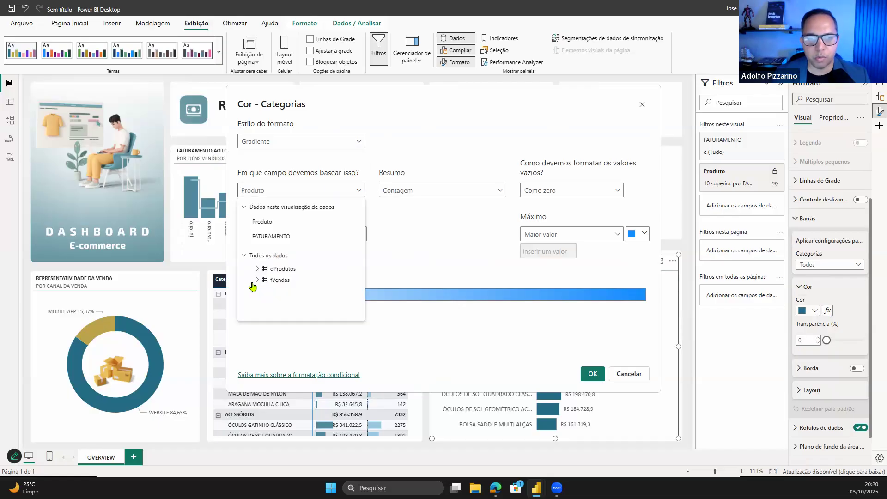
click(271, 237)
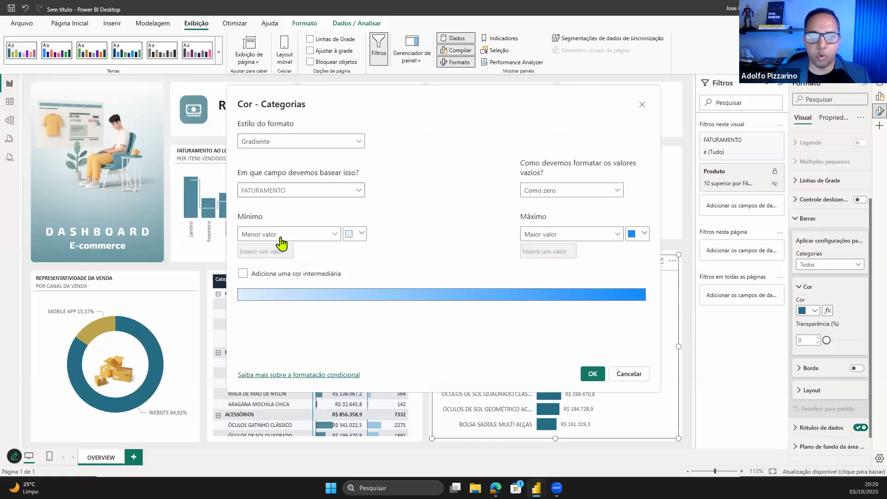
- Add an intermediate color to the gradient, and set the minimum color to light blue-gray and the maximum to dark teal
click(243, 273)
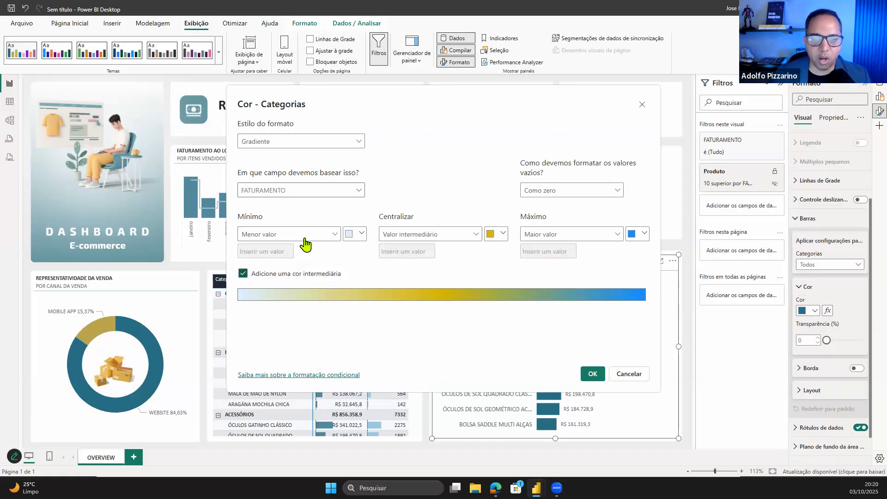
click(356, 235)
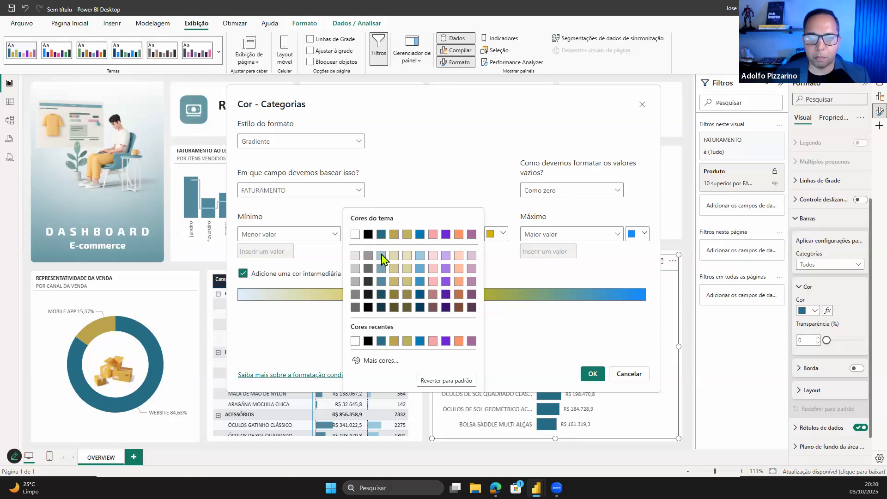
click(382, 256)
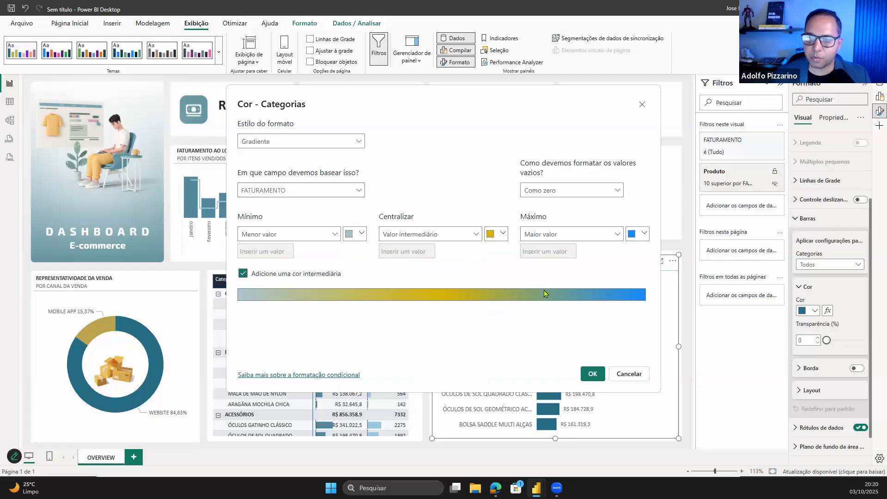
click(544, 237)
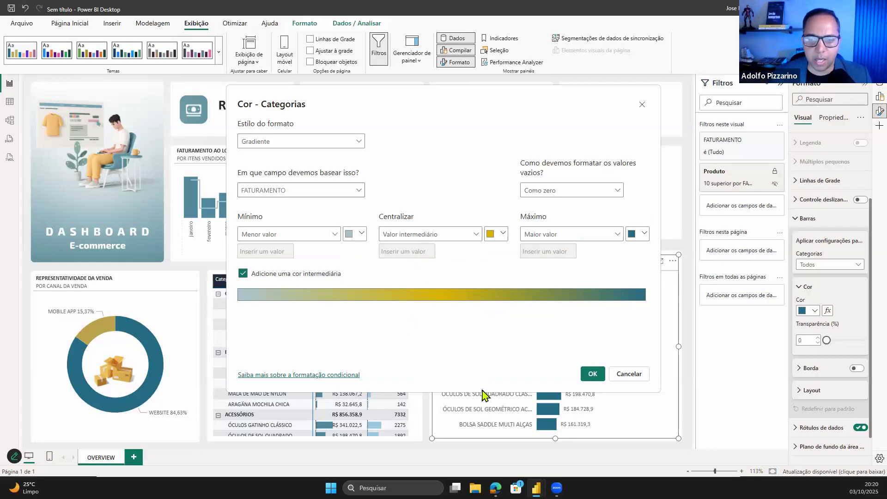
- Apply the gradient to the bars of the top 10 products chart and turn off its legend
click(593, 374)
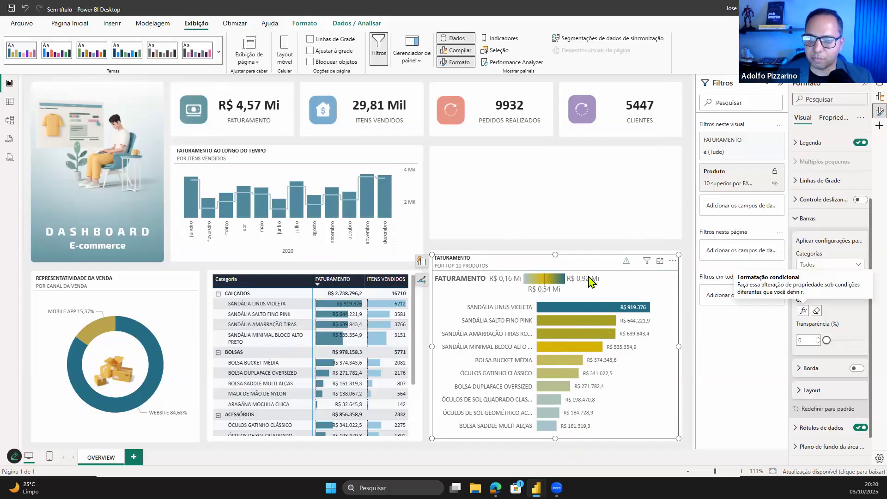
click(859, 144)
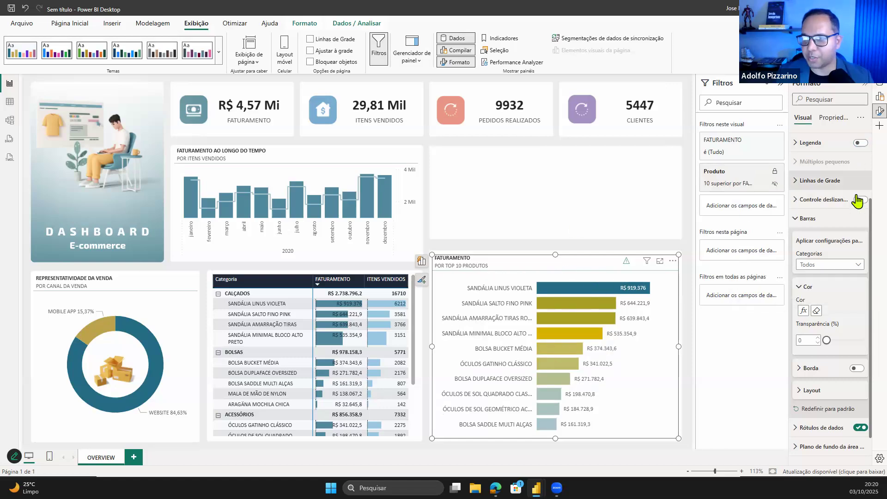
click(860, 143)
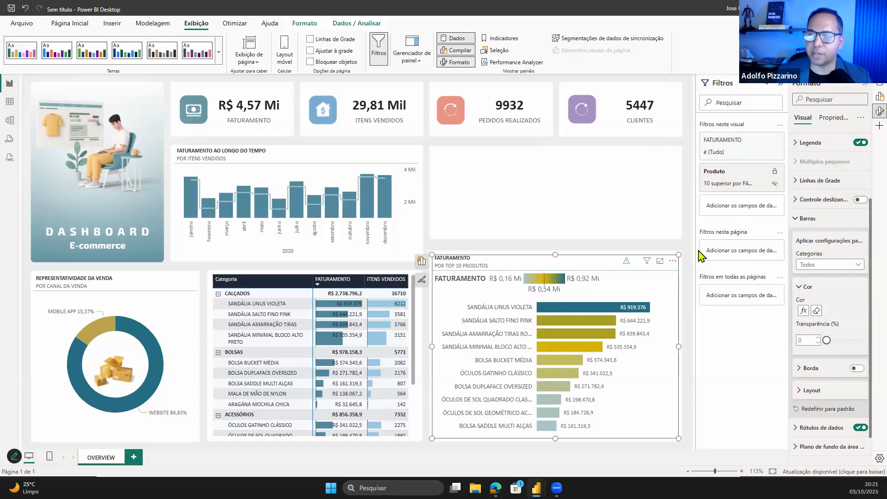
click(820, 147)
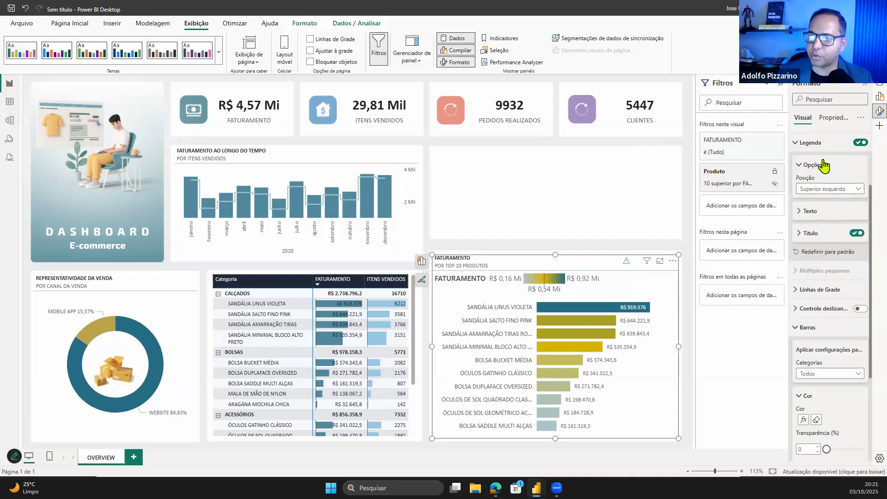
click(858, 146)
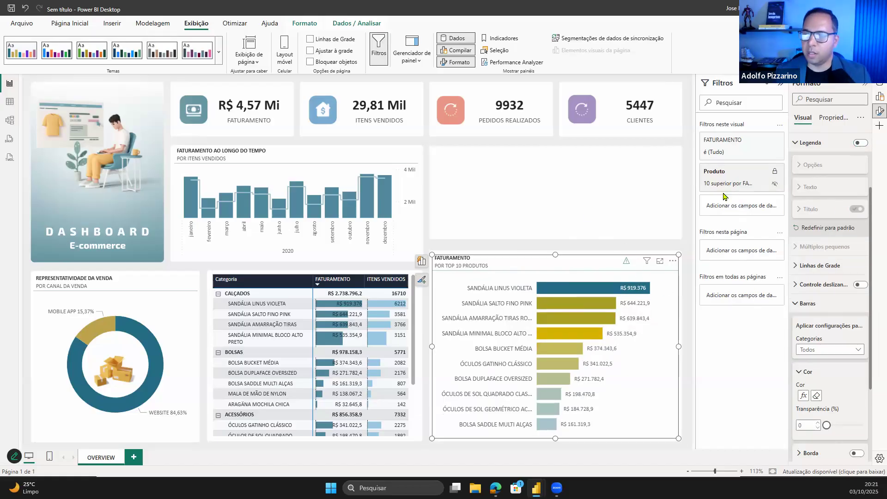
scroll(833, 206, up, 2)
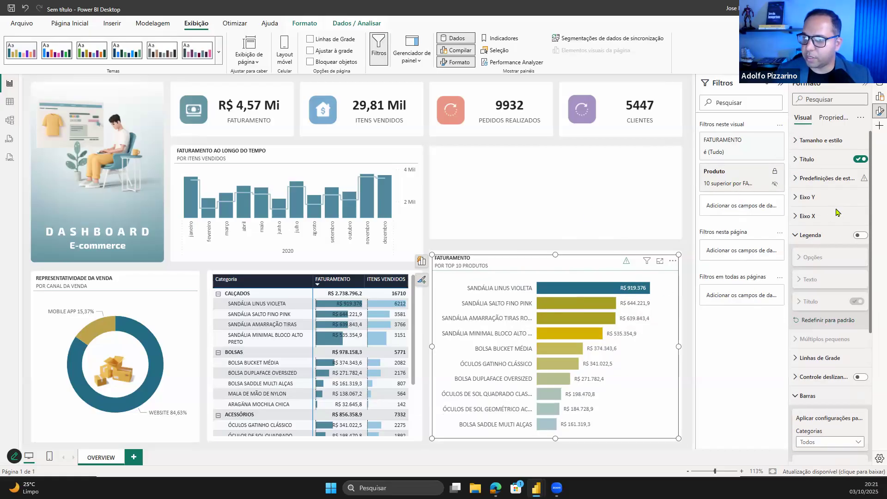
click(836, 206)
click(560, 223)
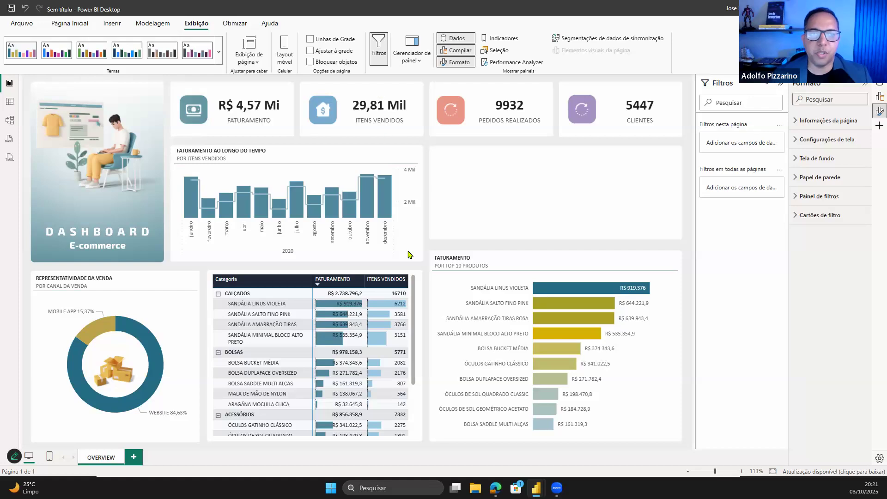
click(365, 117)
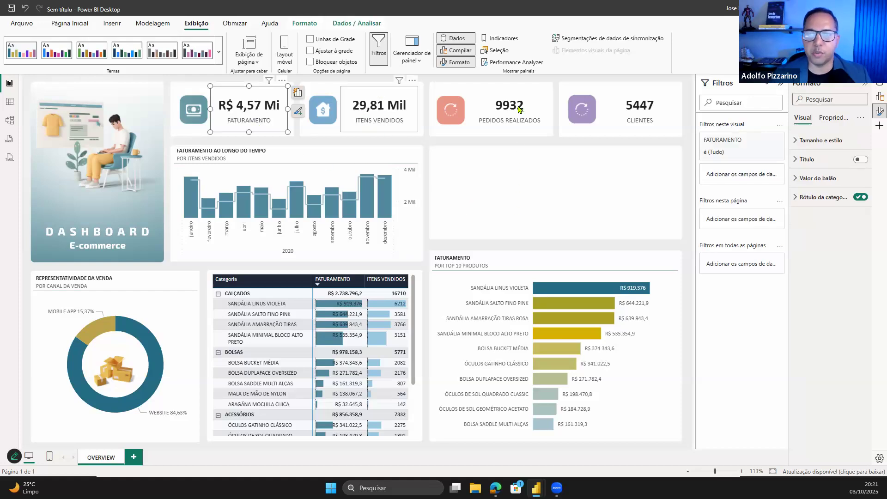
click(518, 102)
click(657, 103)
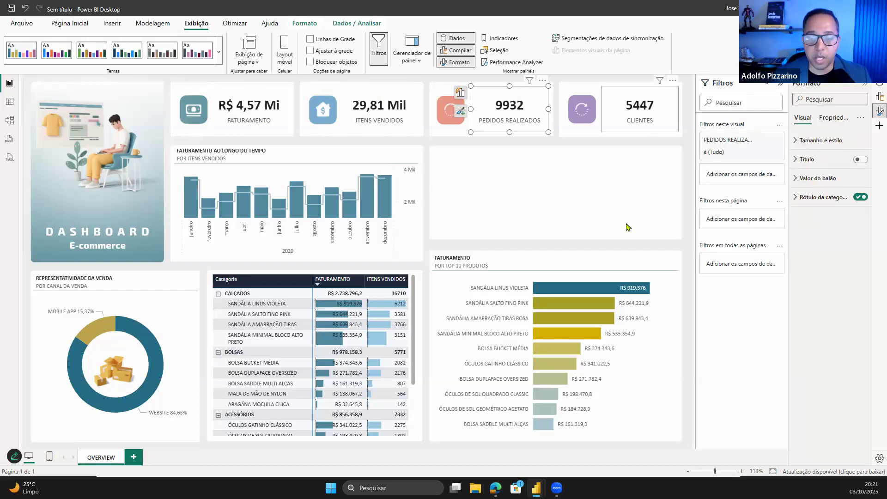
click(627, 226)
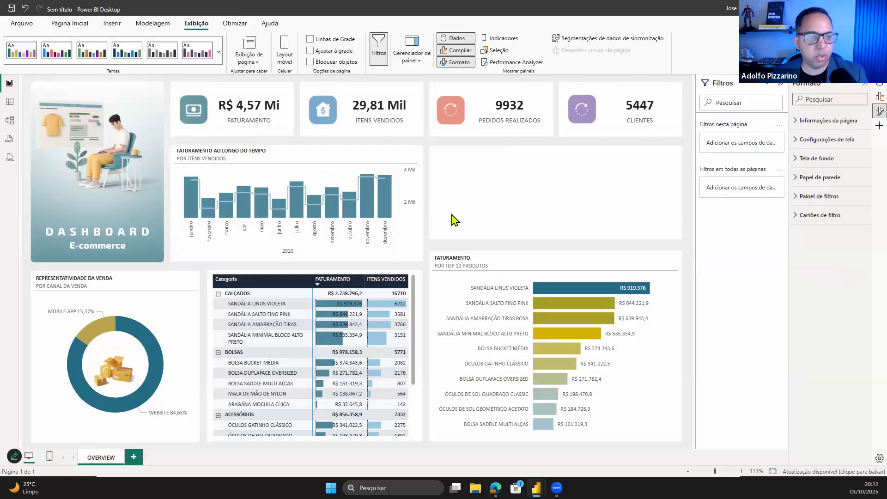
- Move the sales channel donut chart slightly down within its card
click(131, 344)
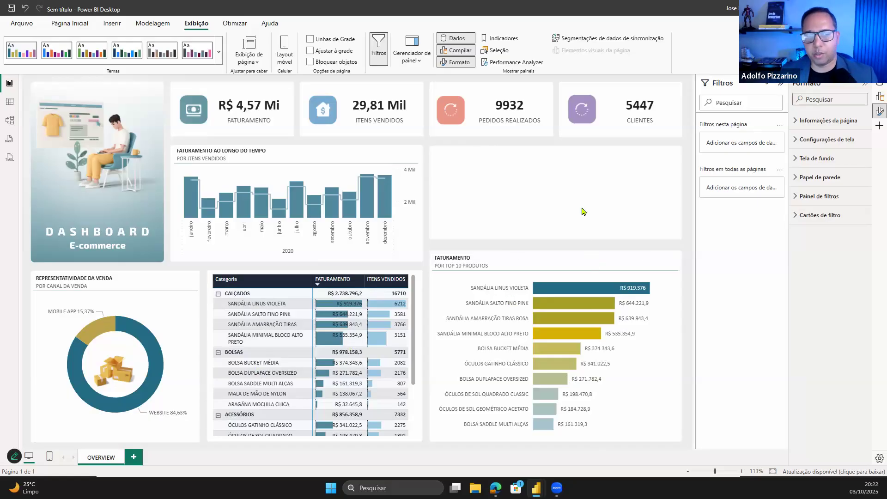
click(157, 326)
drag(157, 326, 157, 328)
click(507, 192)
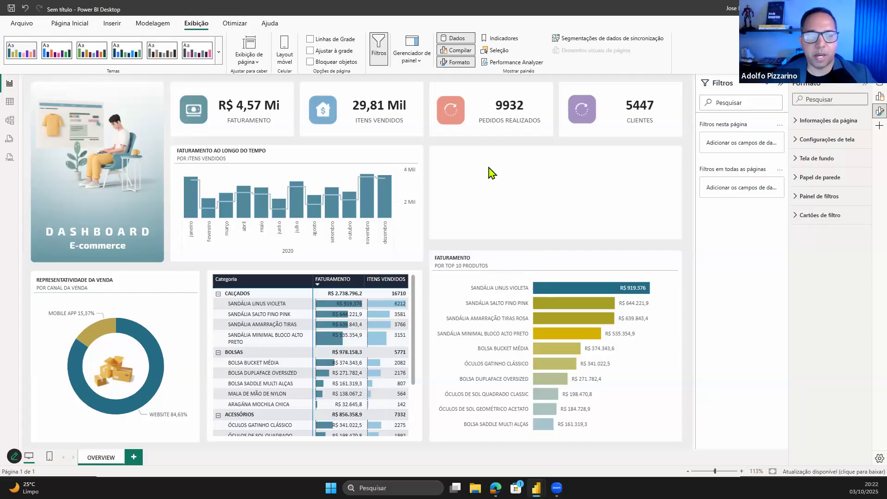
- Test cross-filtering with SANDÁLIA LINUS VIOLETA in the top 10 chart and category table, and with SANDÁLIA MINIMAL BLOCO ALTO PRETO in the chart
click(491, 290)
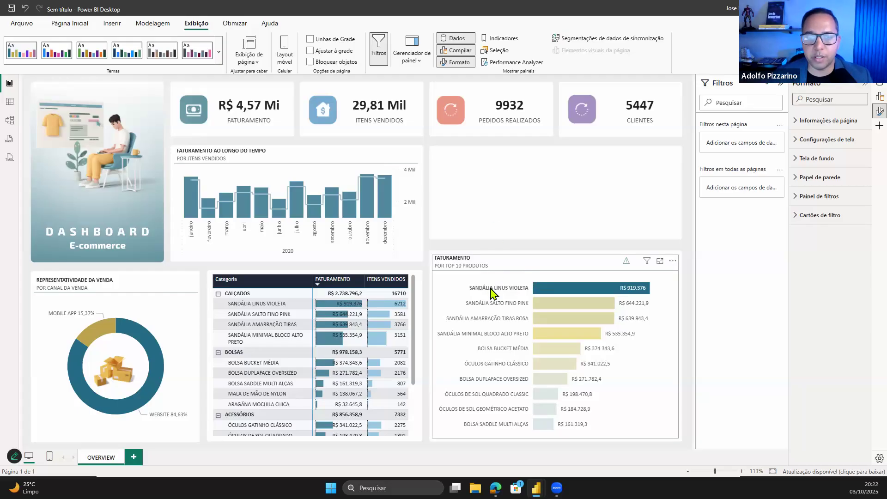
click(492, 290)
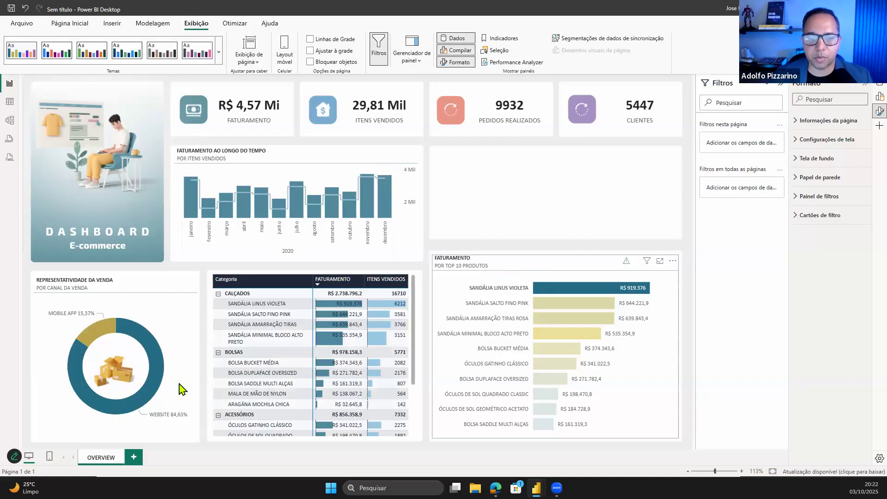
click(260, 305)
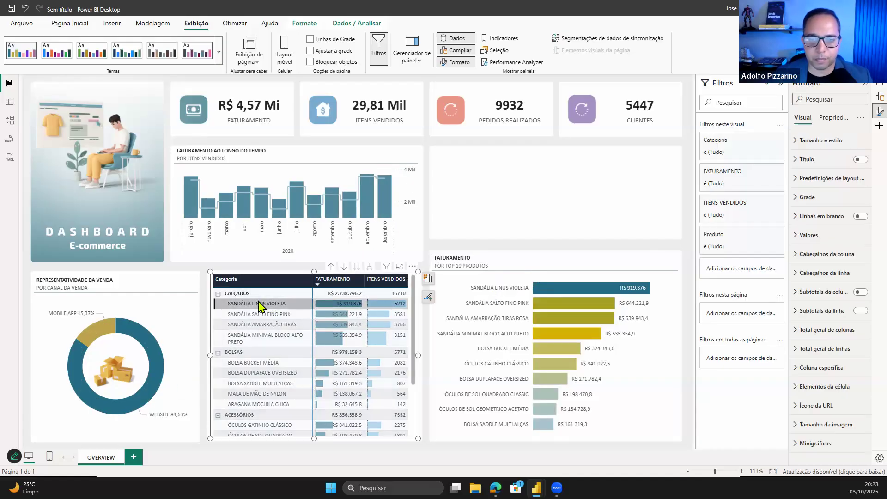
click(260, 305)
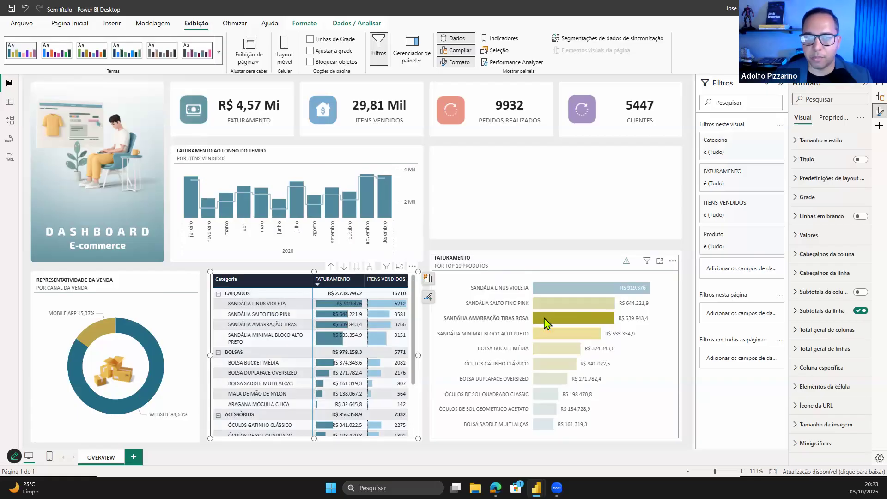
click(565, 340)
click(565, 340)
click(564, 340)
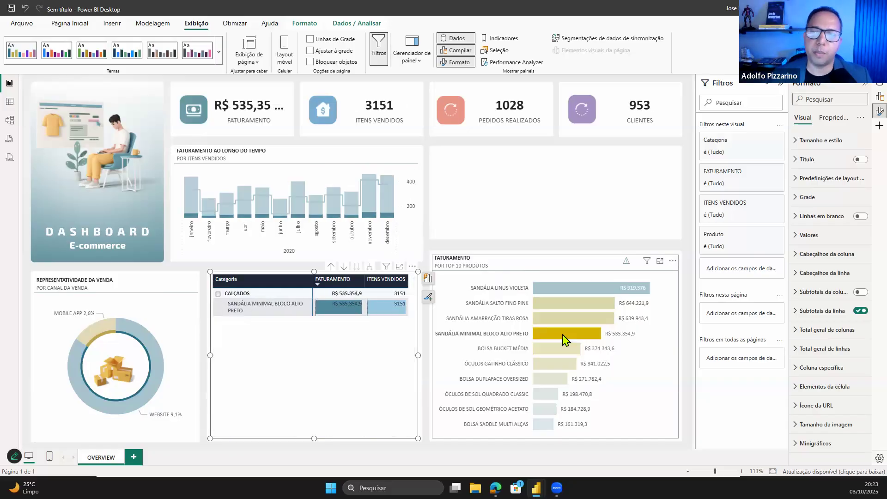
click(520, 193)
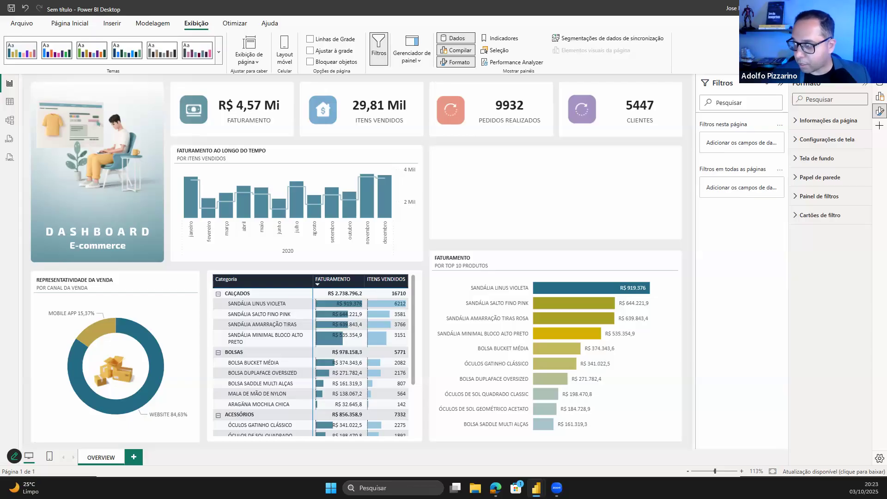
- Switch to the PBX1 - Dashboard Ecommerce report and test cross-filtering by SANDÁLIA LINUS VIOLETA in its product ranking
drag(885, 226, 461, 89)
click(697, 91)
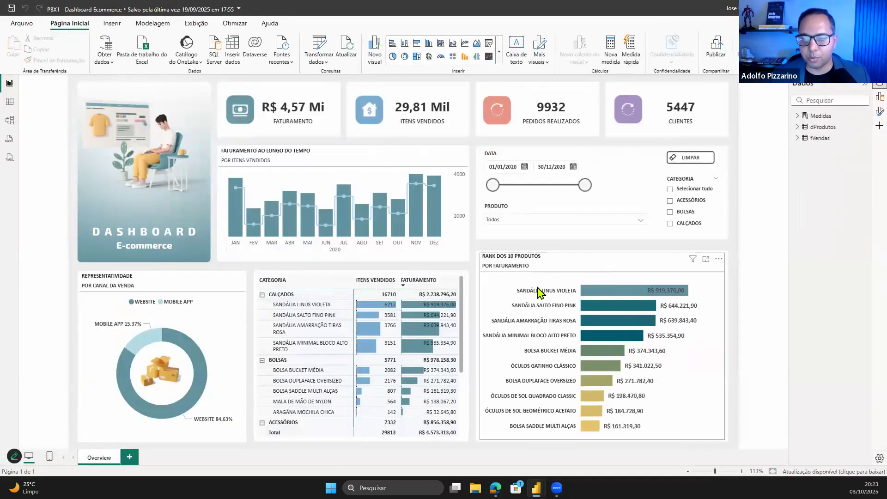
click(540, 293)
click(540, 293)
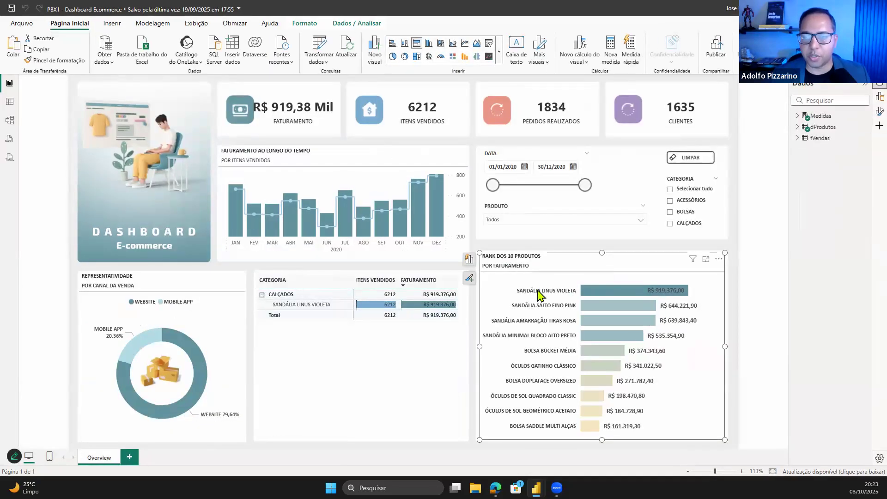
click(541, 293)
click(541, 293)
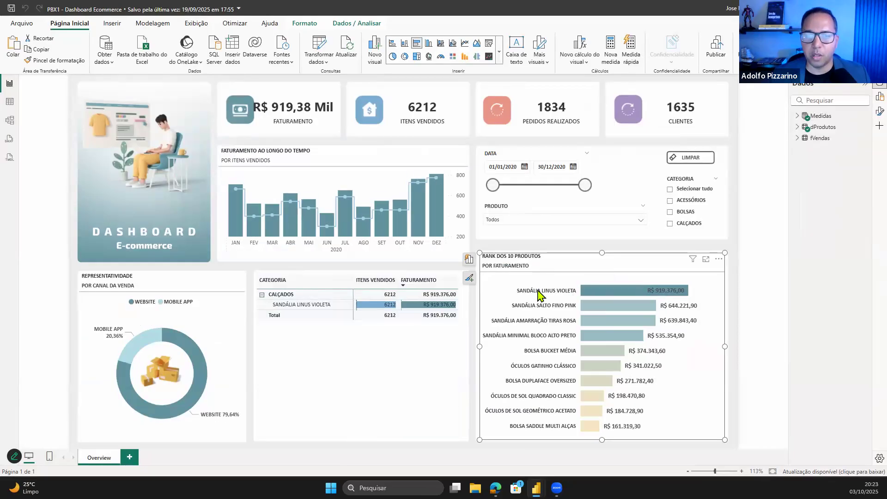
click(541, 293)
click(540, 293)
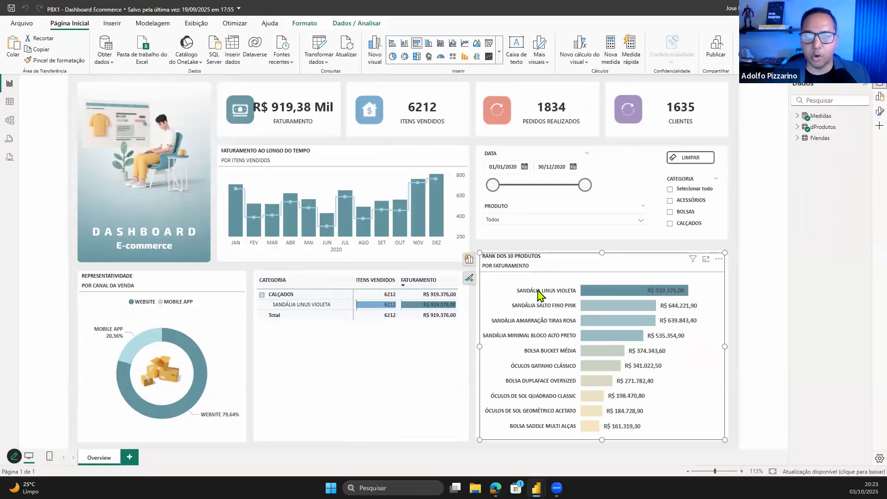
click(541, 293)
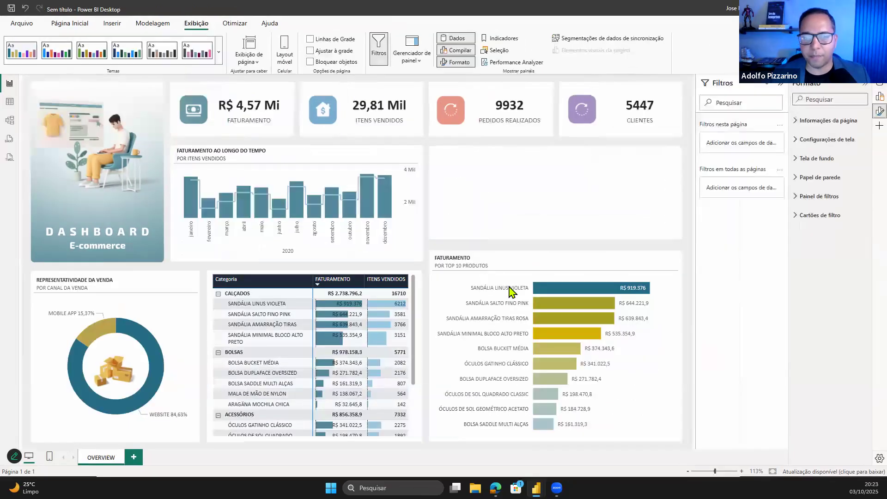
- Compare cross-filtering by SANDÁLIA LINUS VIOLETA in the untitled report and in the PBX1 reference report
click(510, 290)
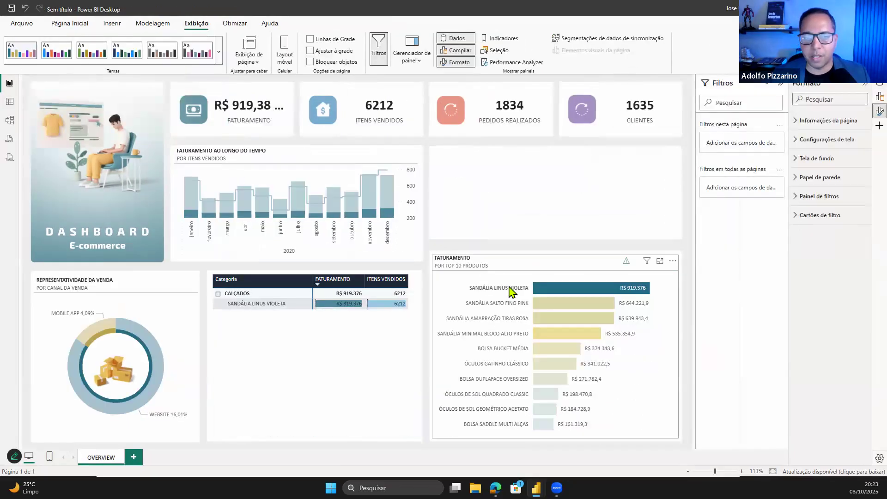
click(511, 289)
click(511, 290)
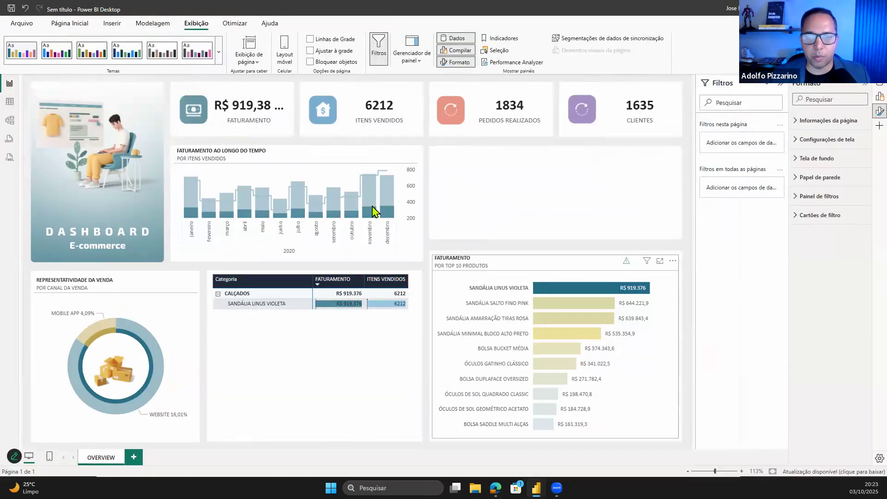
click(498, 291)
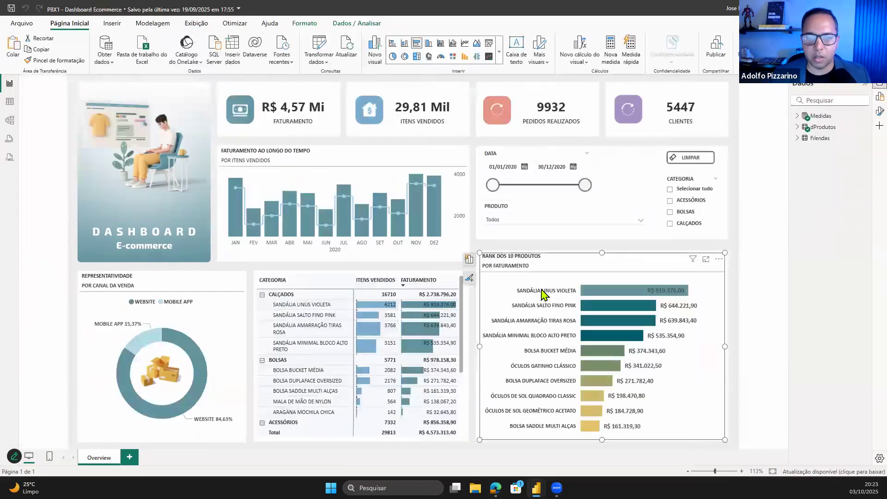
click(542, 295)
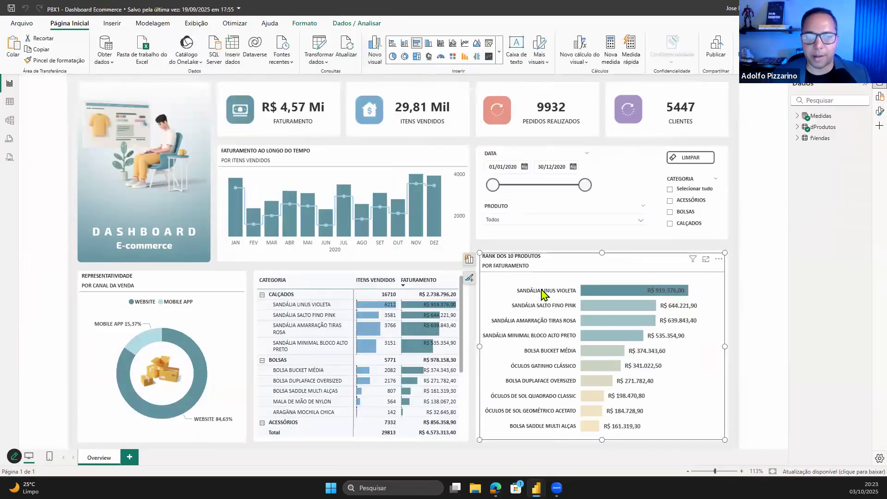
click(543, 294)
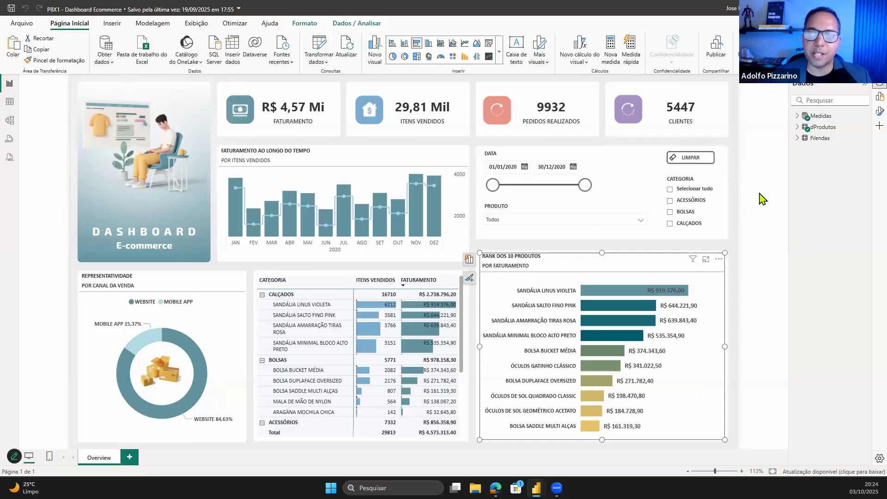
- Test the category slicer with CALÇADOS and the product slicer with BOLSA BUCKET MÉDIA, clearing each selection
click(690, 229)
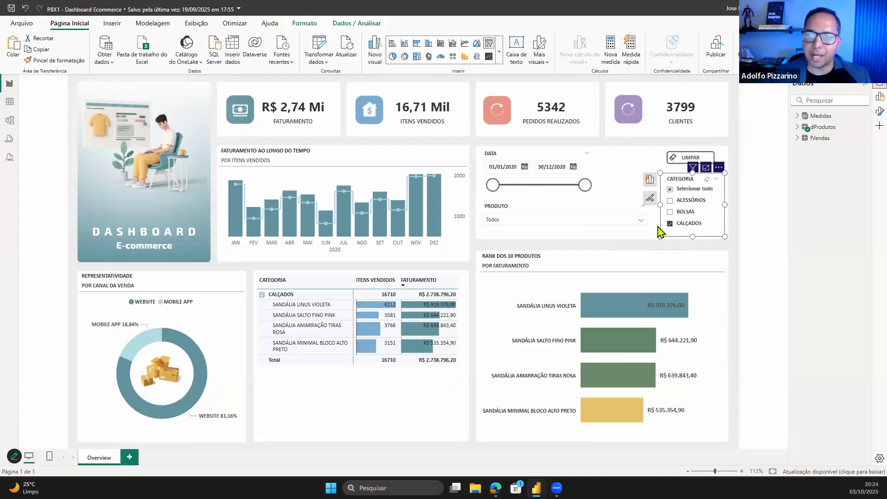
click(697, 228)
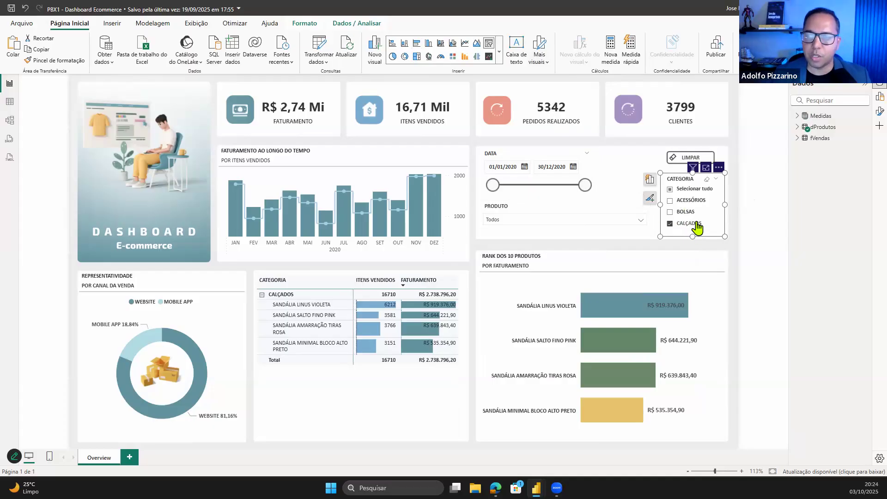
click(570, 219)
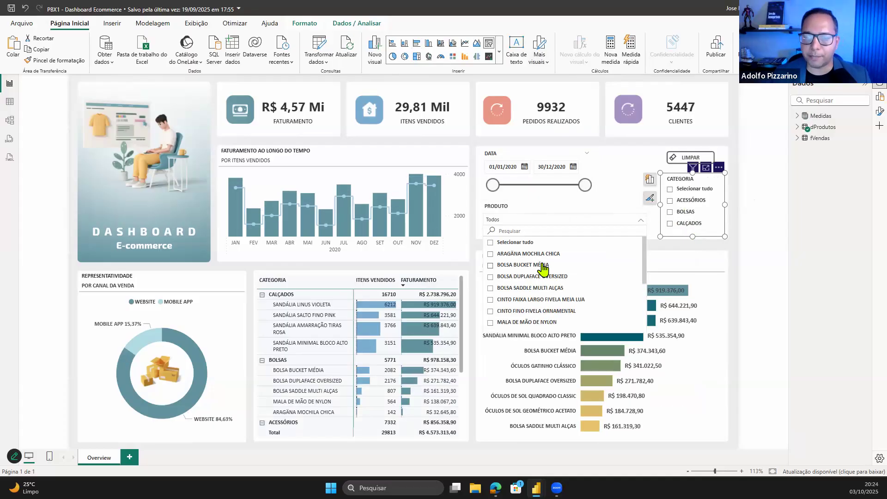
click(543, 267)
click(542, 267)
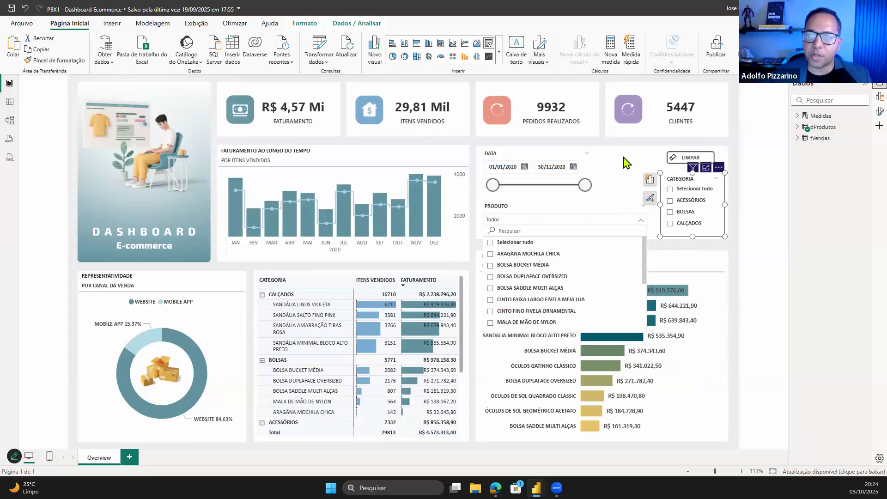
- Test the date slicer with an end date of 19/07/2020, and reset the filters with LIMPAR
mouse_move(576, 186)
mouse_down()
mouse_move(568, 185)
mouse_move(585, 185)
mouse_up()
click(628, 174)
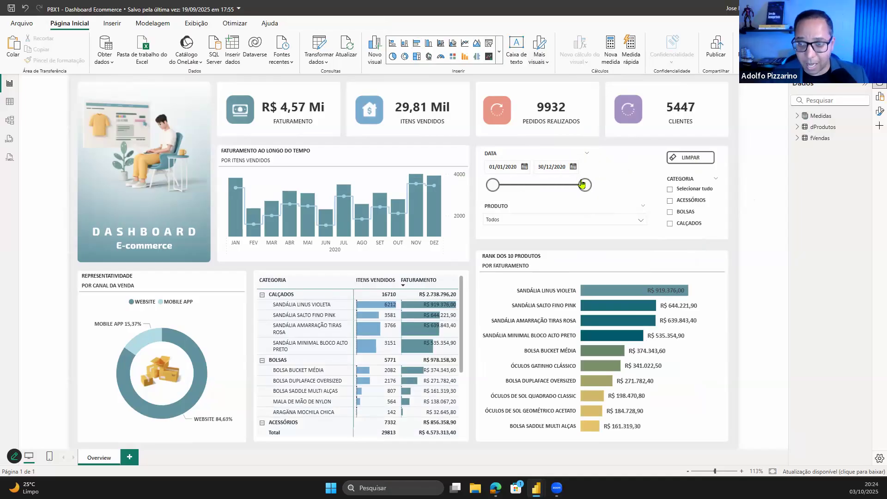
drag(585, 184, 544, 185)
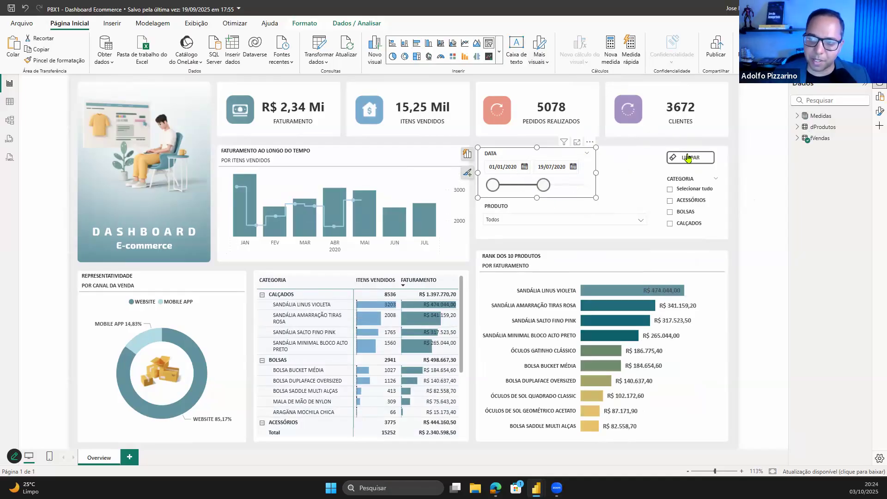
ctrl+click(690, 160)
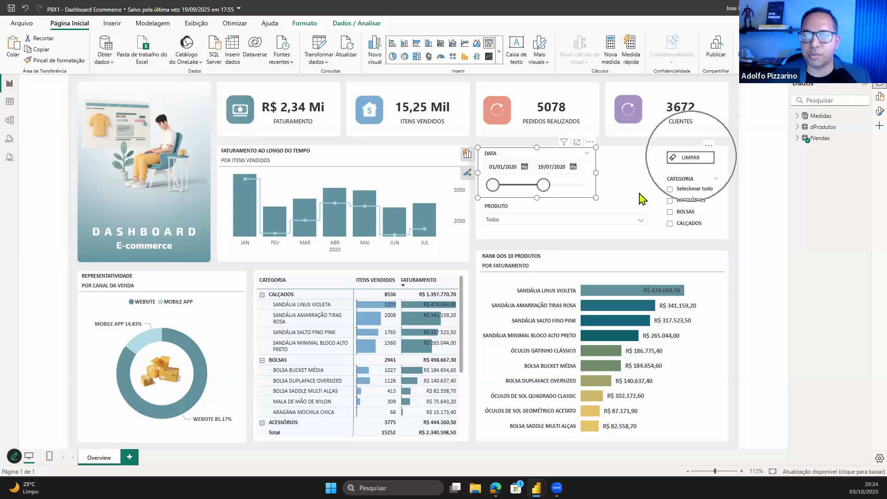
- Return to the untitled report and review the interactive filter requirements on page 8 of the 4 - Situação do Problema PDF
click(365, 140)
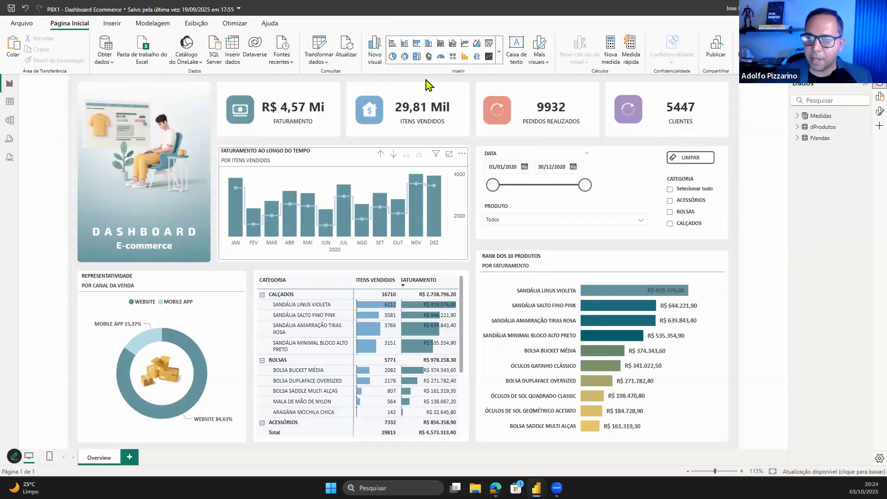
drag(412, 6, 886, 179)
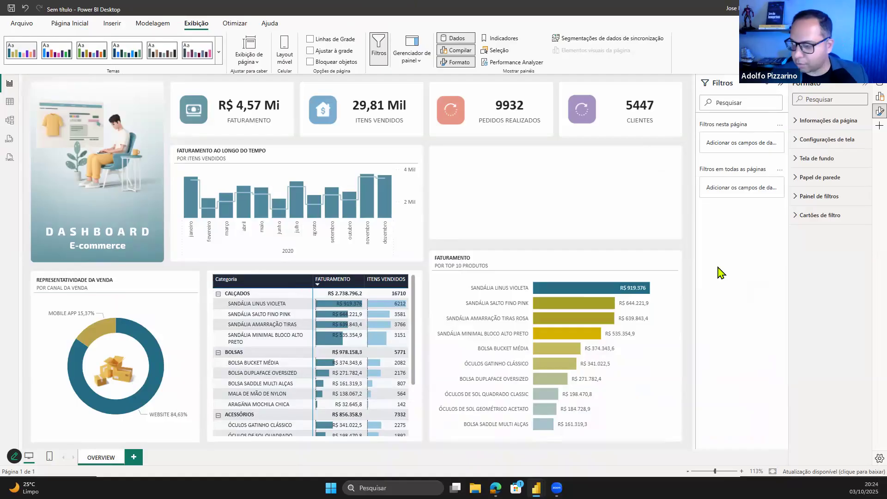
key(alt+Tab)
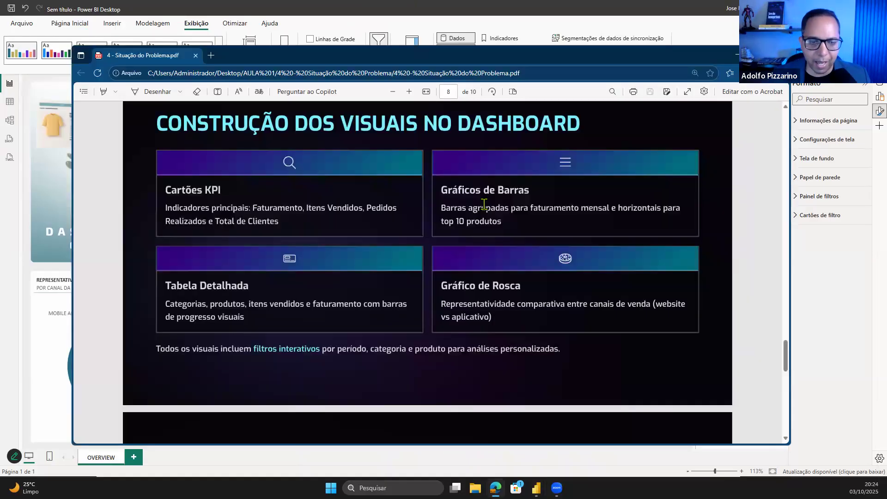
scroll(485, 214, down, 4)
scroll(202, 416, up, 3)
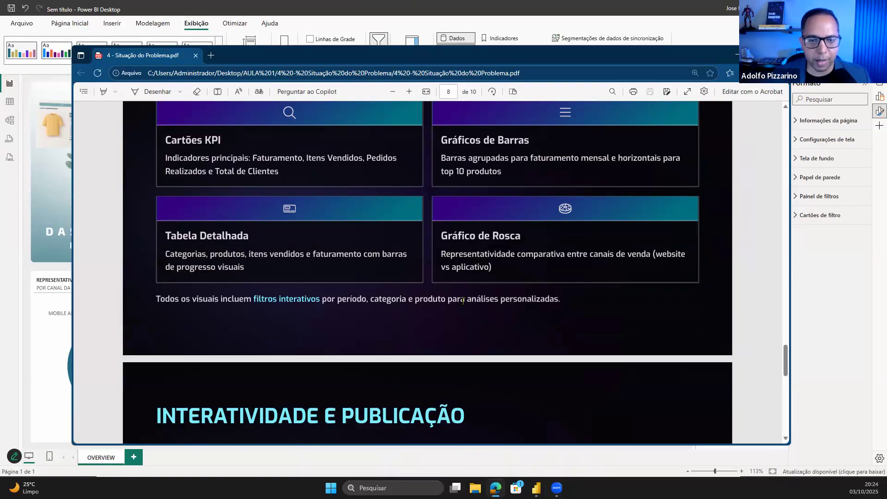
scroll(194, 350, up, 1)
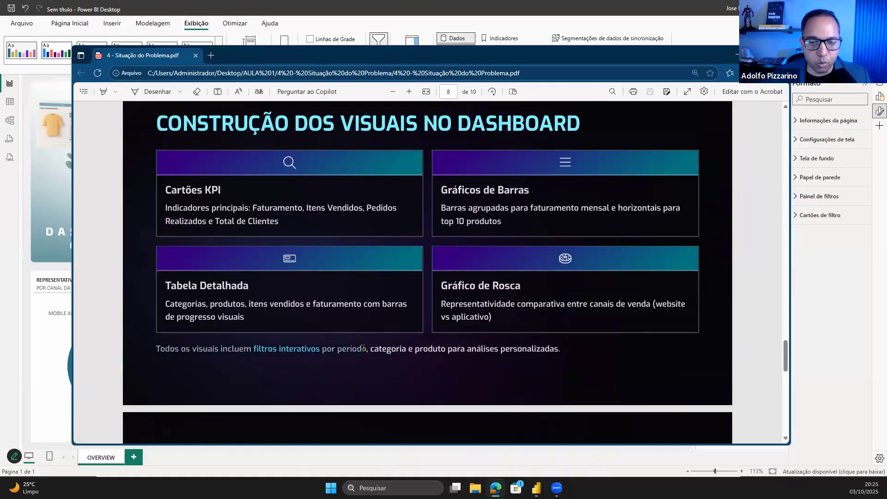
drag(368, 350, 404, 350)
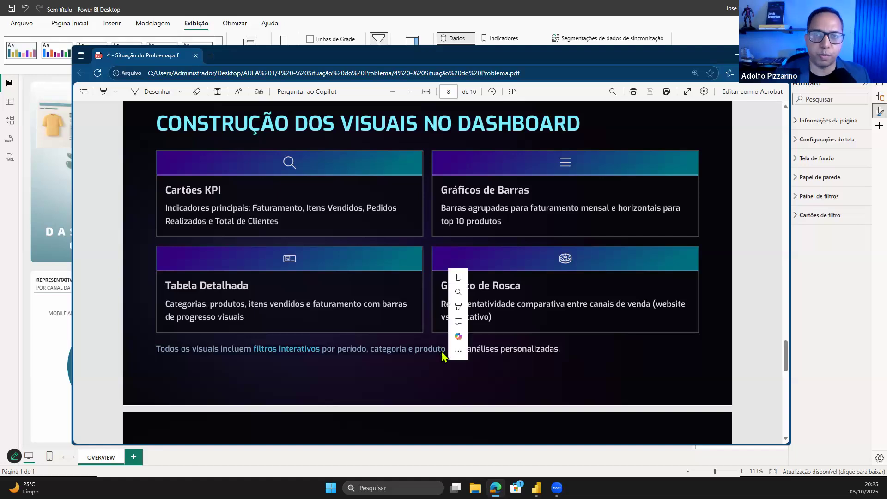
click(727, 53)
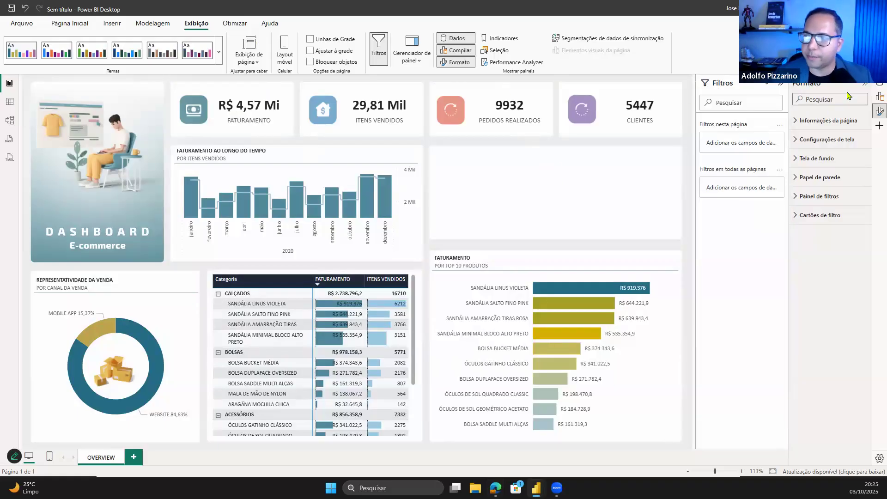
- Add separate Produto and Categoria visuals to the empty panel above the top 10 chart, and convert the Categoria table into a slicer
click(877, 96)
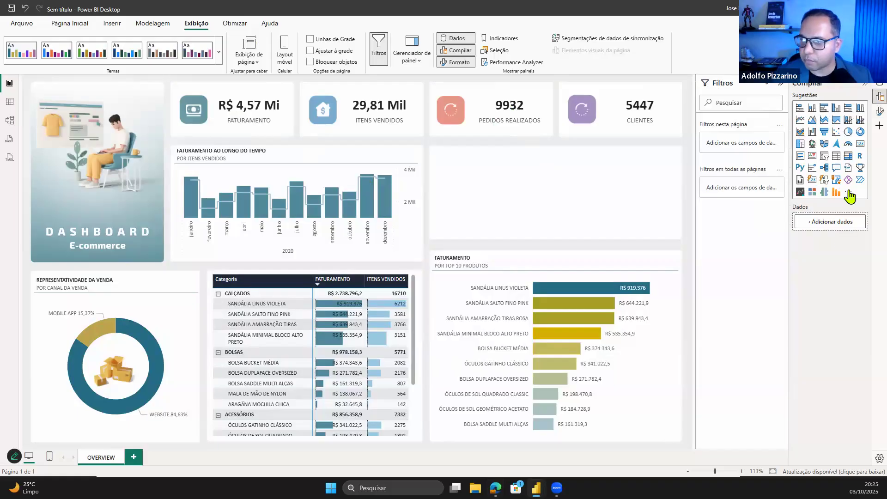
click(878, 83)
drag(842, 150, 510, 218)
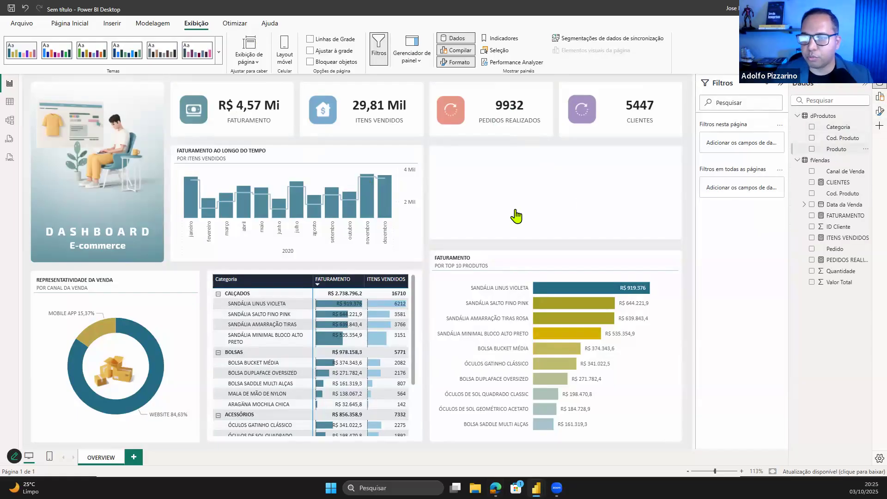
drag(838, 130, 639, 183)
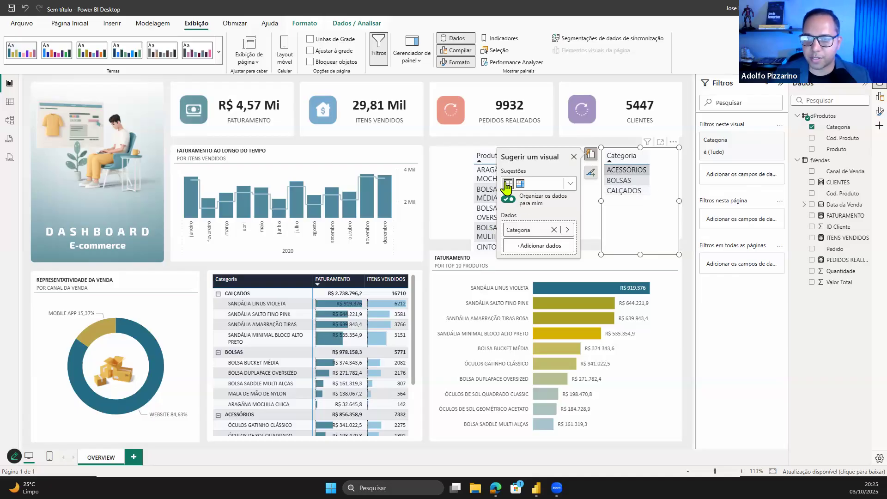
click(568, 185)
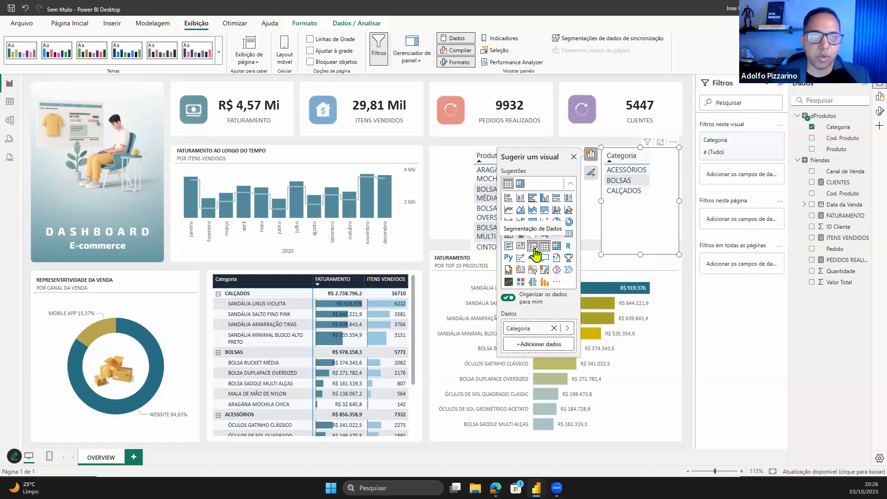
click(535, 253)
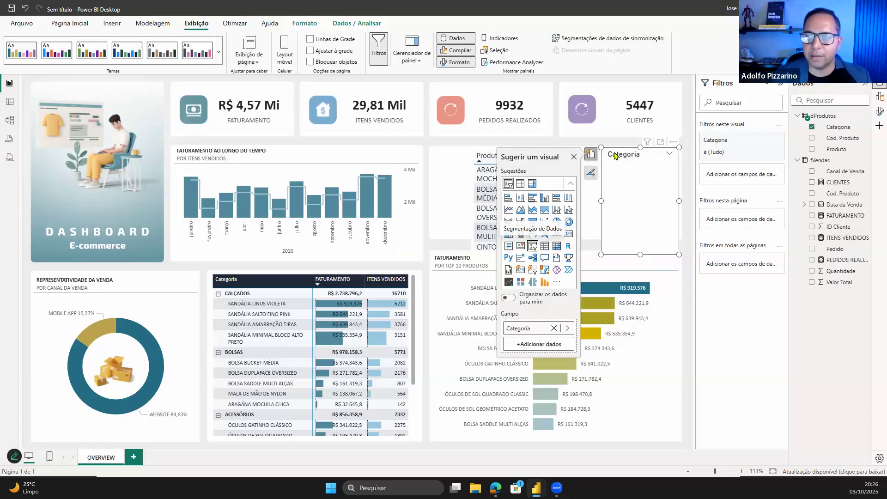
- Copy the formatting of the PEDIDOS REALIZADOS card onto the Categoria slicer
click(532, 116)
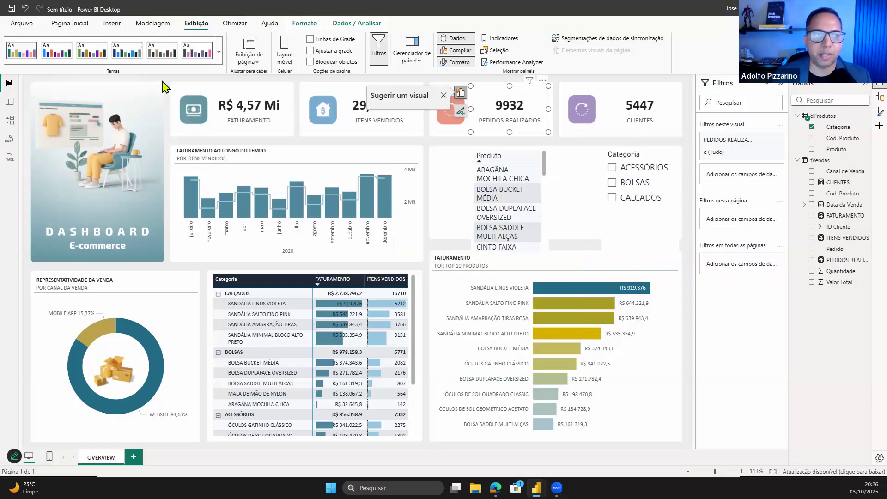
click(60, 23)
click(41, 62)
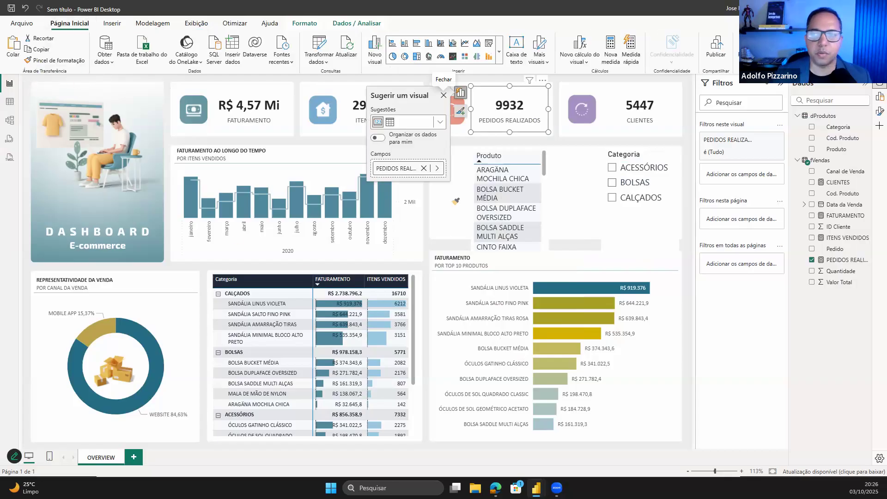
click(644, 249)
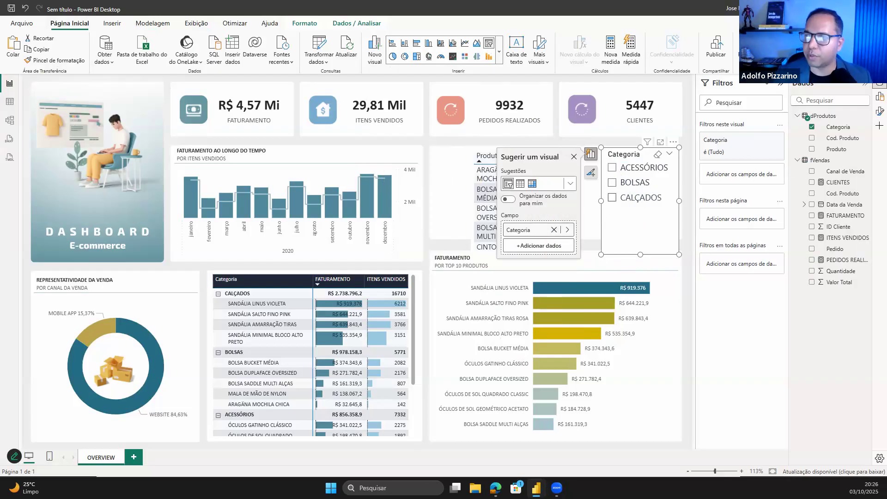
- Set the Categoria slicer's header text to Calibri, size 10
click(880, 111)
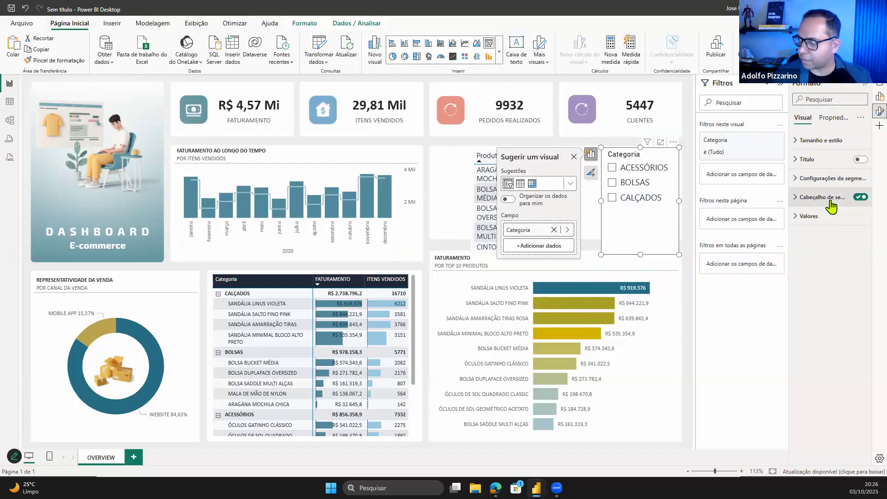
click(816, 267)
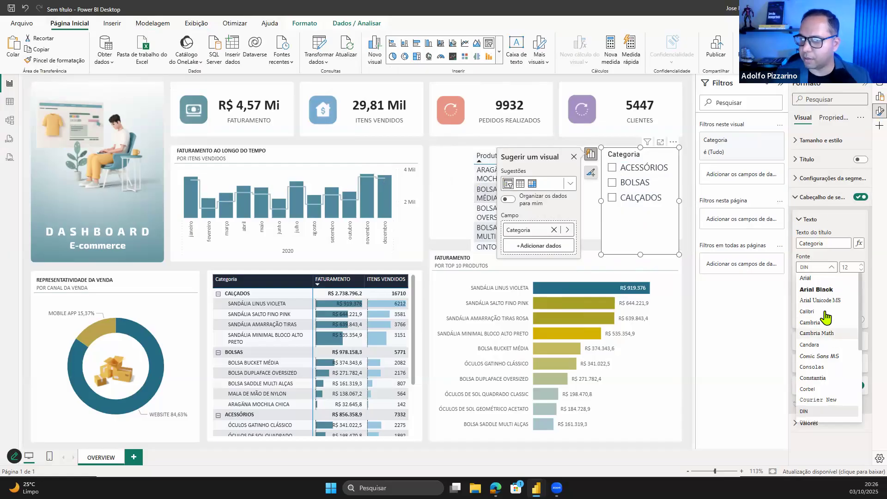
click(813, 312)
click(851, 267)
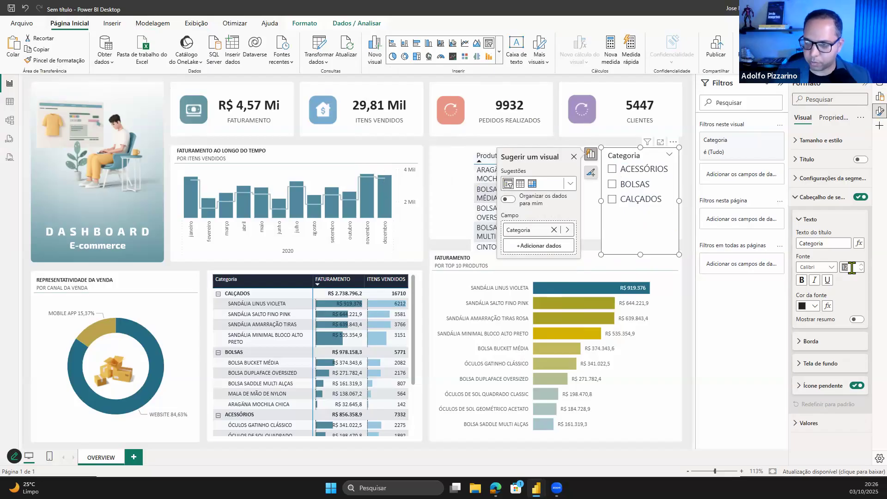
text(10)
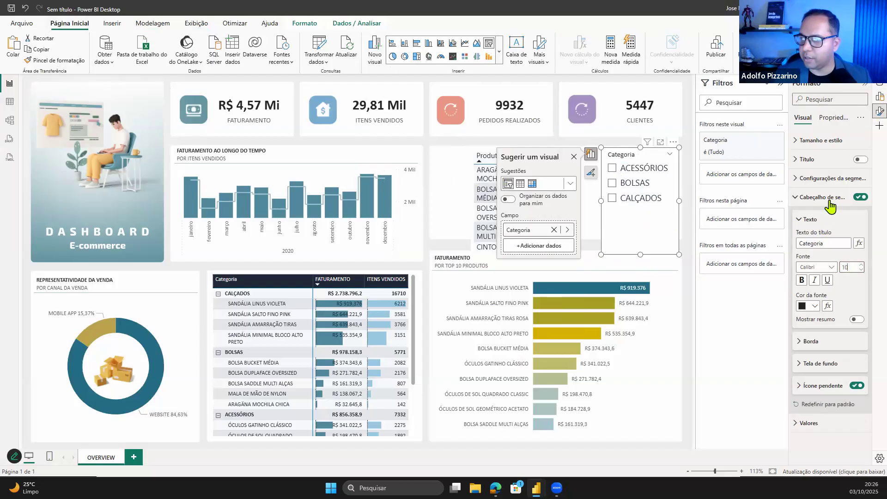
click(820, 197)
- Set the font of the Categoria slicer's values to Calibri, size 10
click(808, 216)
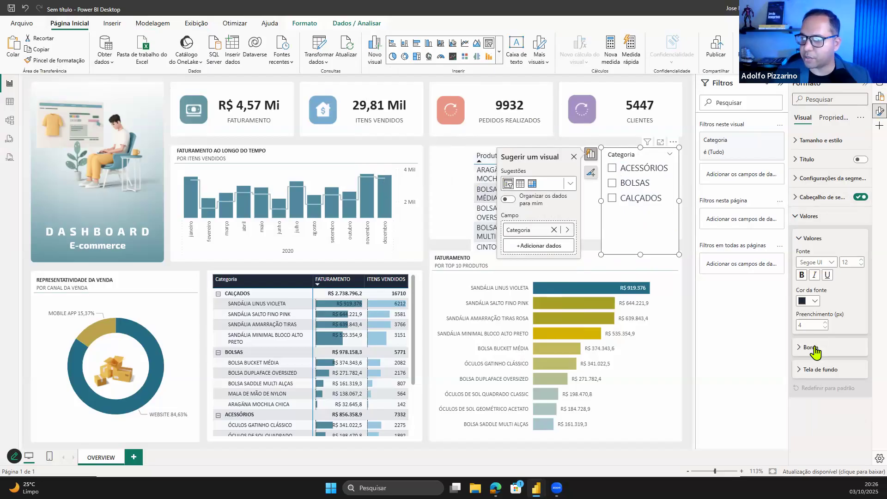
click(816, 262)
scroll(811, 302, up, 3)
click(814, 295)
click(812, 262)
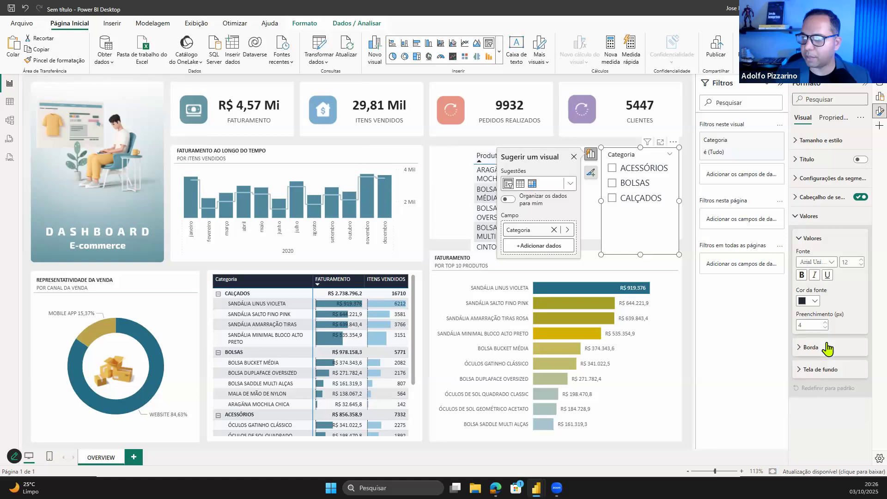
click(813, 307)
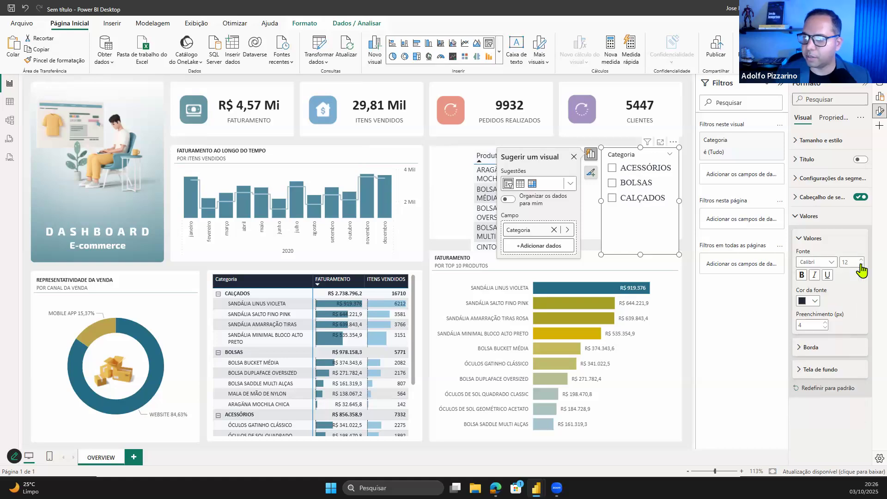
click(860, 264)
click(860, 264)
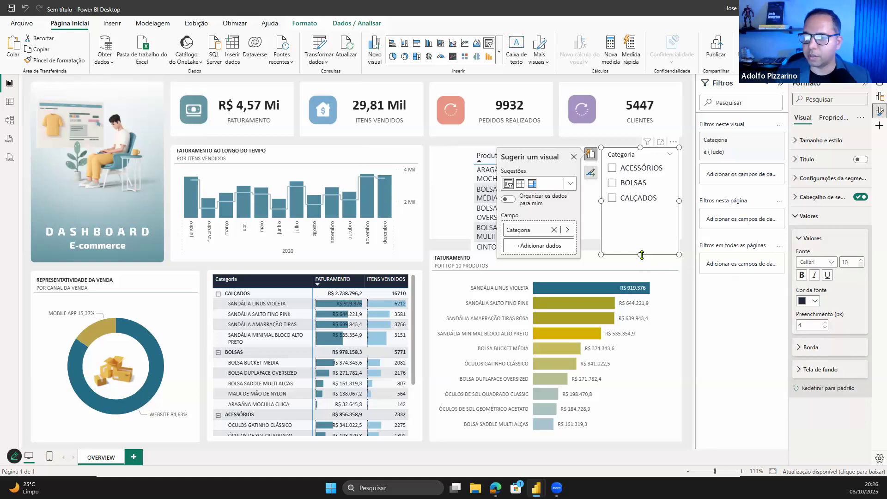
- Shrink the Categoria slicer into the lower right of its panel, and test it by selecting and clearing ACESSÓRIOS
drag(640, 255, 668, 217)
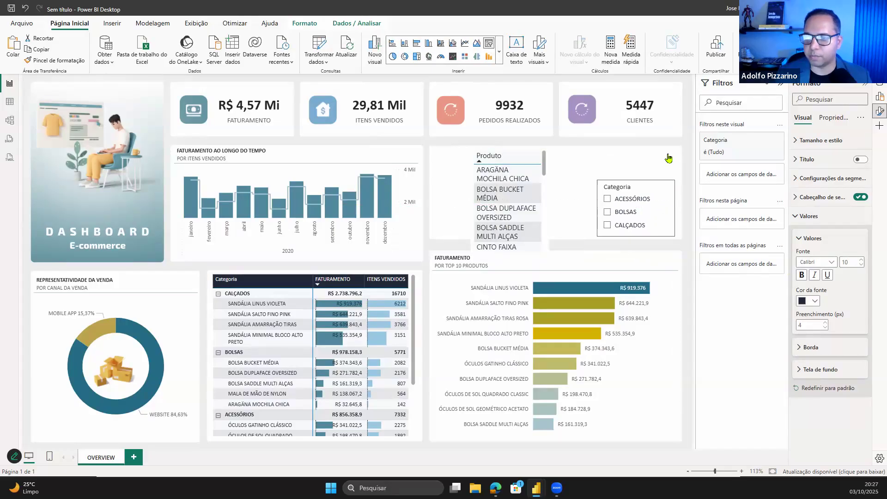
click(630, 160)
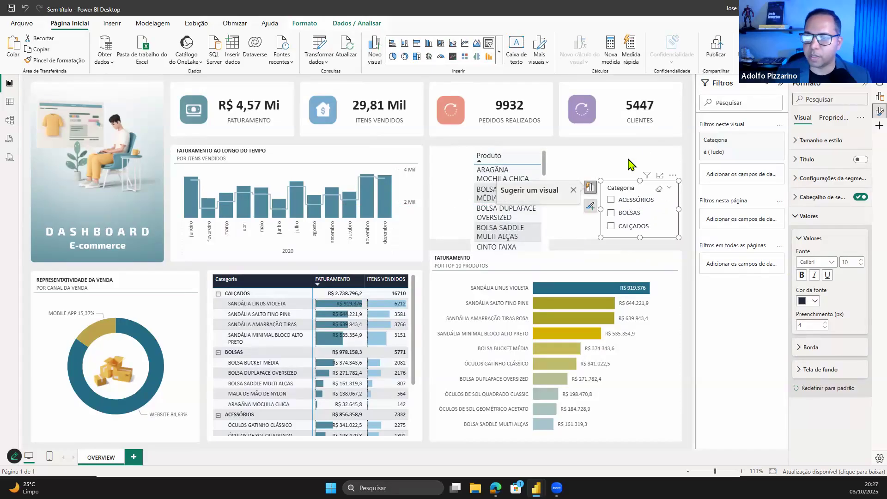
click(627, 202)
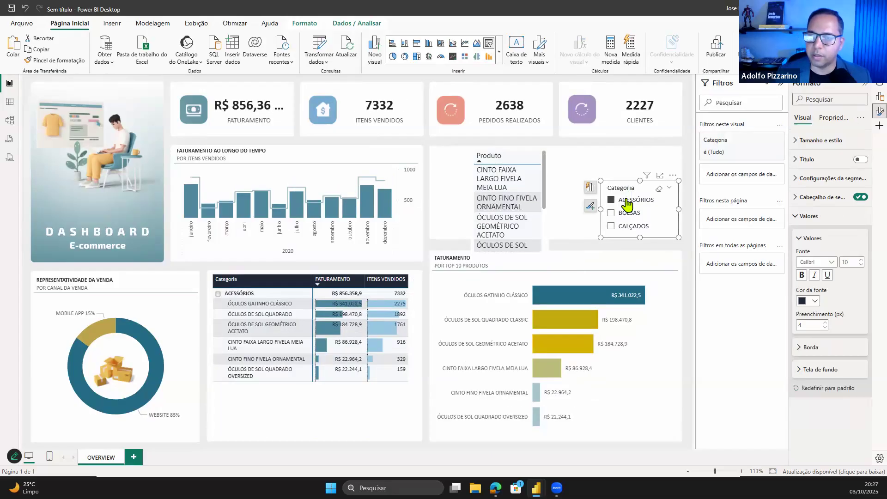
click(627, 202)
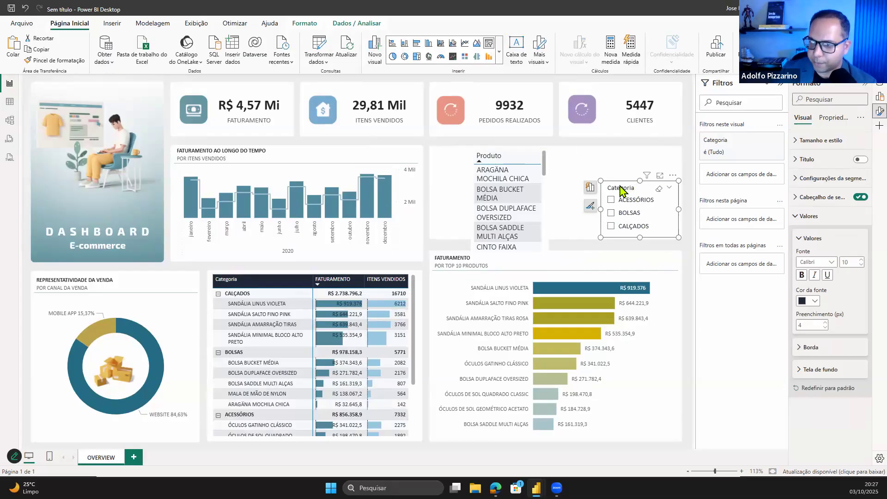
- Set the Categoria slicer's value padding to 2 px, and check its style options, keeping Lista vertical
click(825, 327)
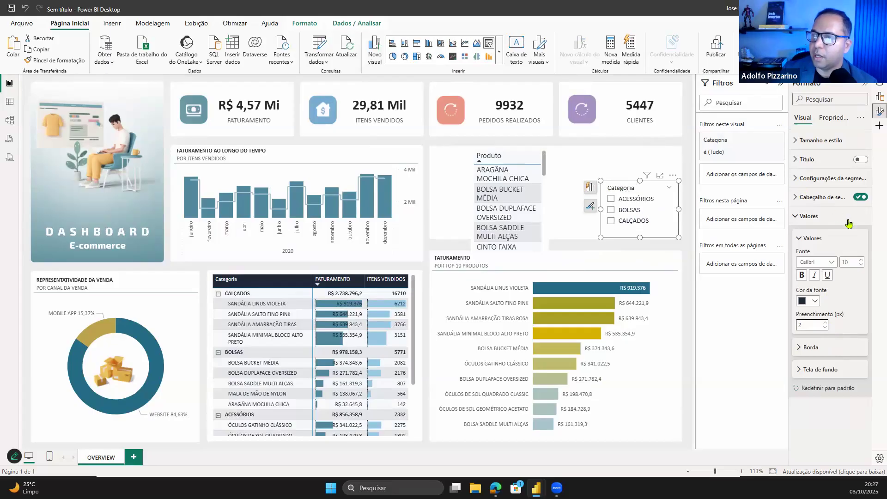
click(816, 216)
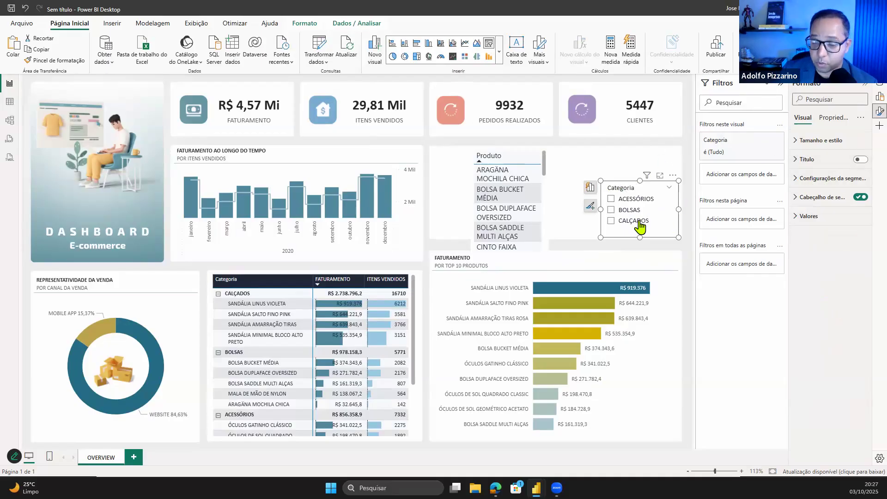
click(822, 180)
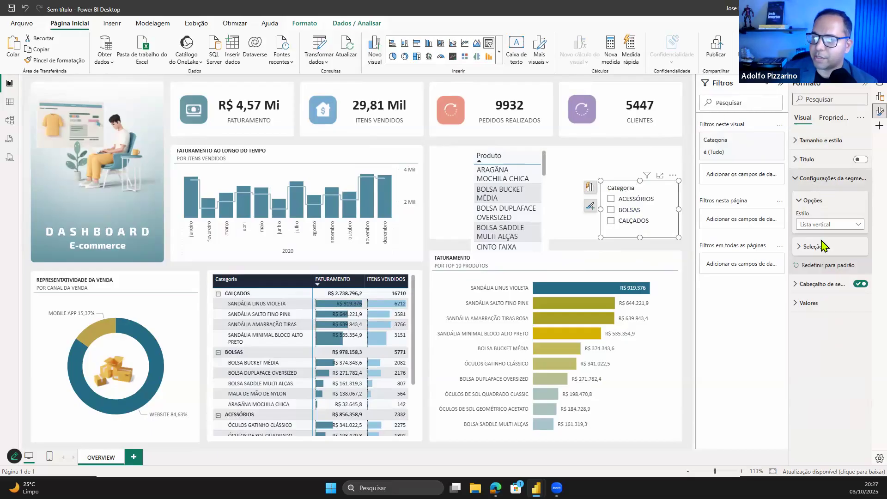
click(827, 224)
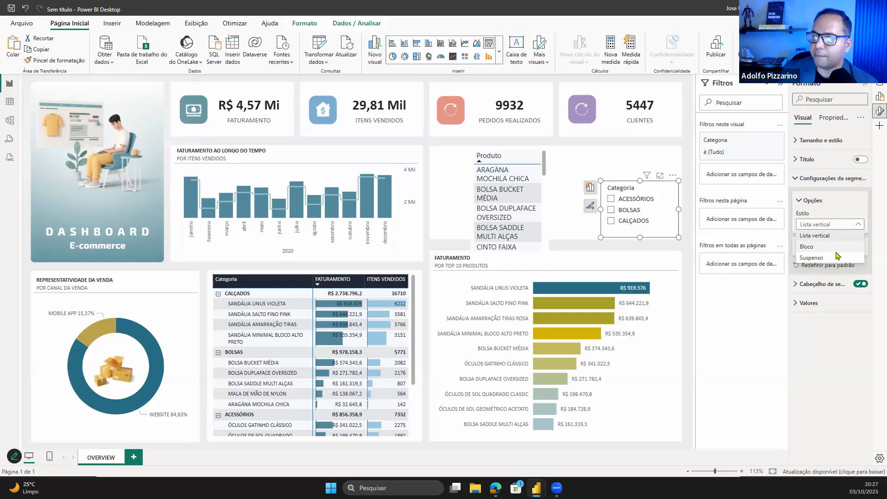
click(818, 255)
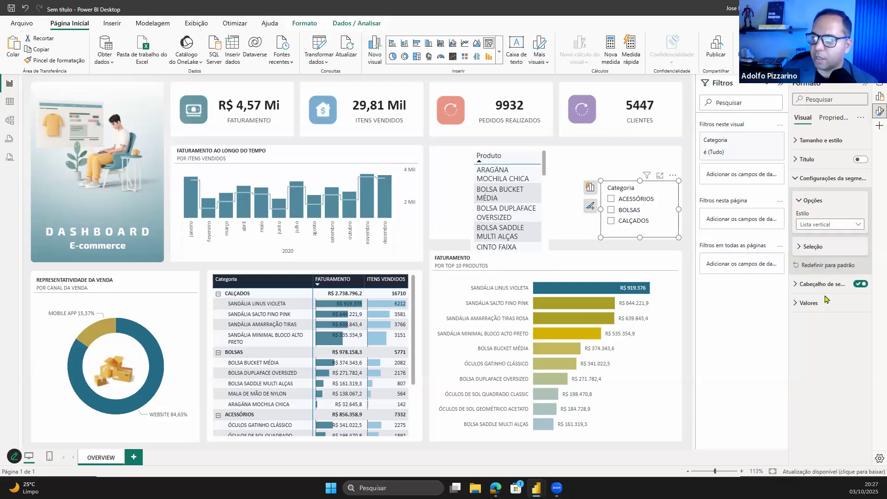
- Filter by ACESSÓRIOS and switch the Categoria slicer from multiple selection to Seleção única
click(812, 246)
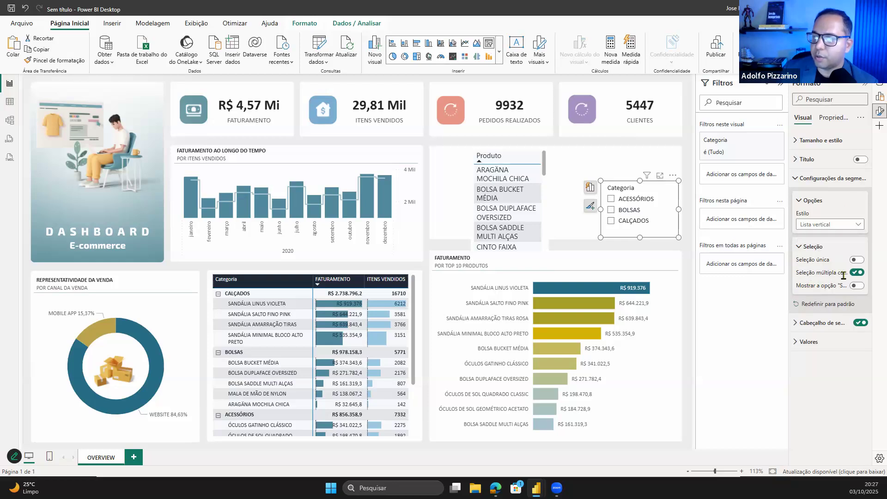
click(633, 204)
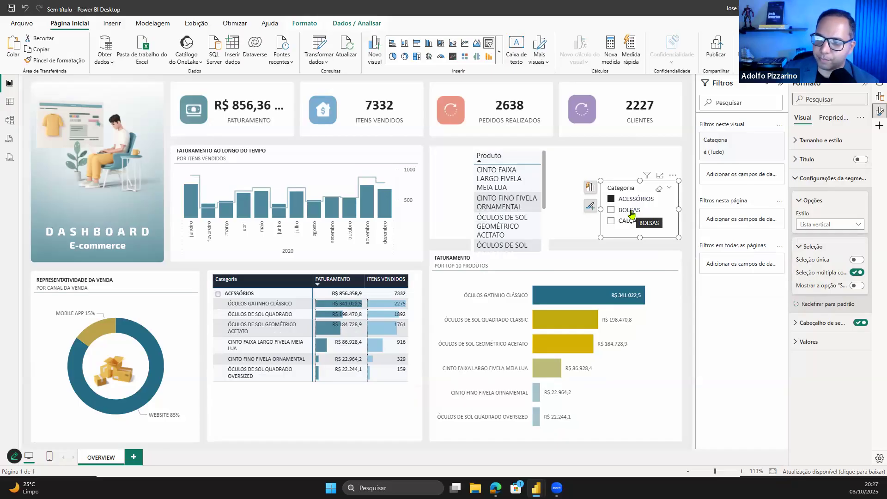
click(856, 273)
click(857, 260)
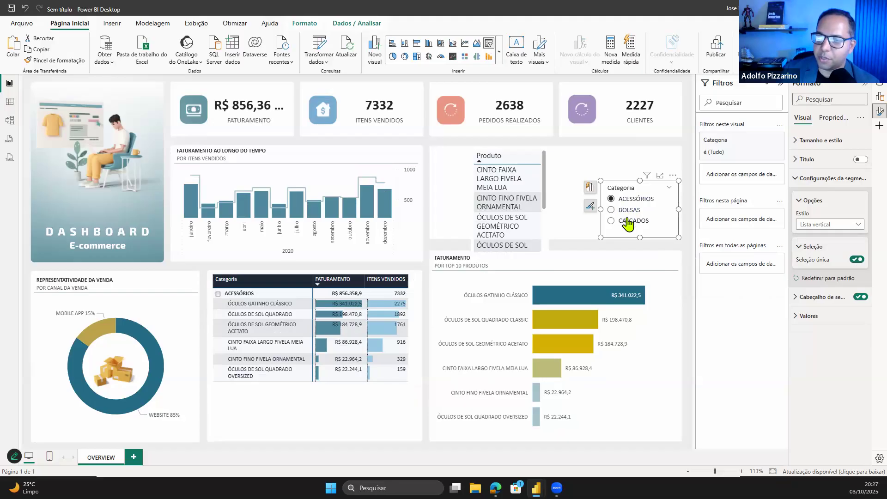
- Test the Categoria slicer's single selection by choosing BOLSAS, CALÇADOS and ACESSÓRIOS in turn
click(628, 210)
click(629, 221)
click(630, 199)
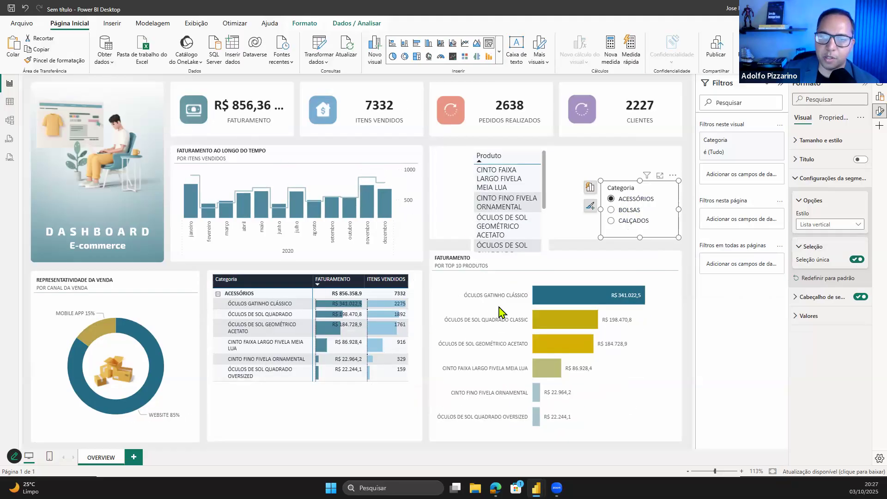
- Disable Seleção única on the Categoria slicer, enable its Selecionar tudo option, and make the slicer slightly taller
click(854, 260)
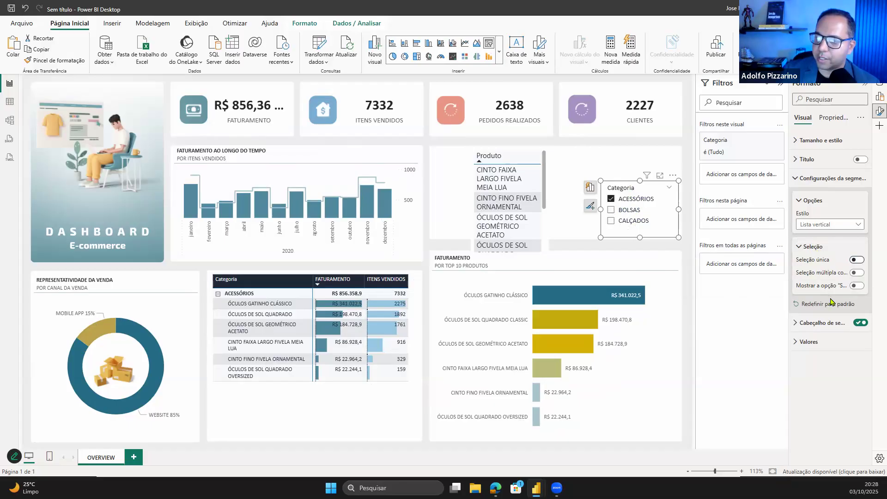
click(856, 285)
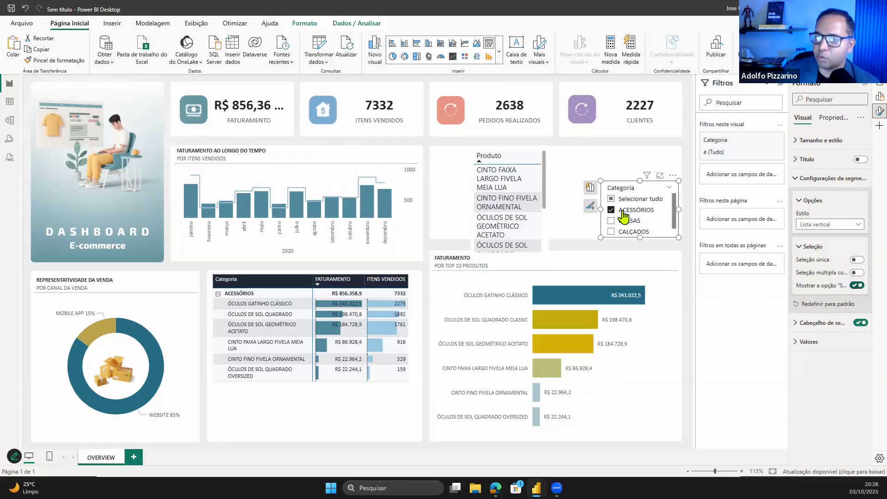
drag(640, 180, 640, 176)
- Test the Categoria slicer by choosing CALÇADOS and Selecionar tudo, and clear the selections
click(632, 228)
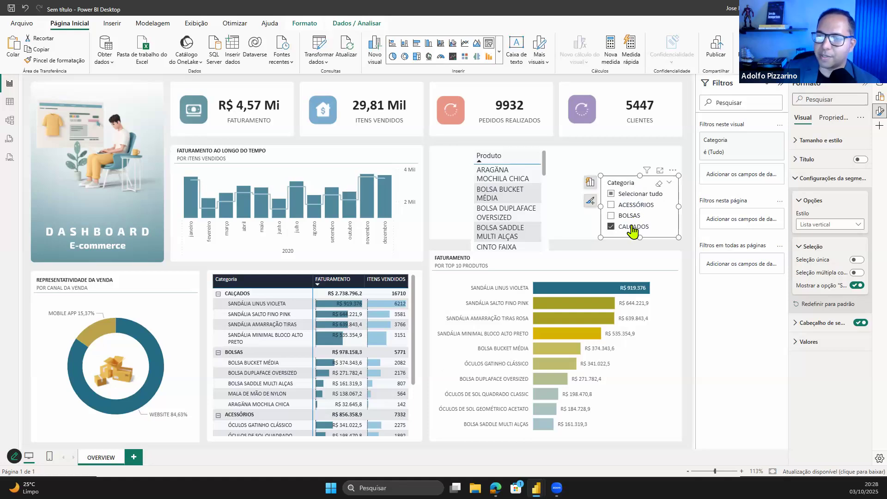
click(653, 195)
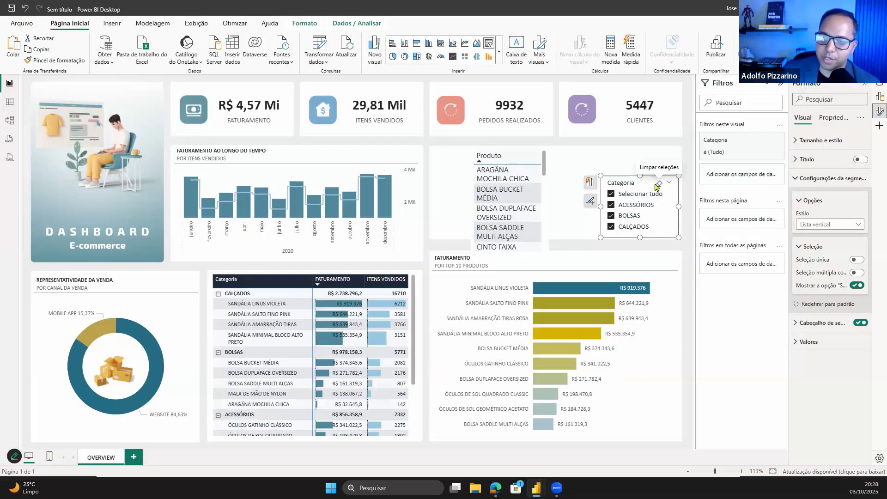
click(658, 185)
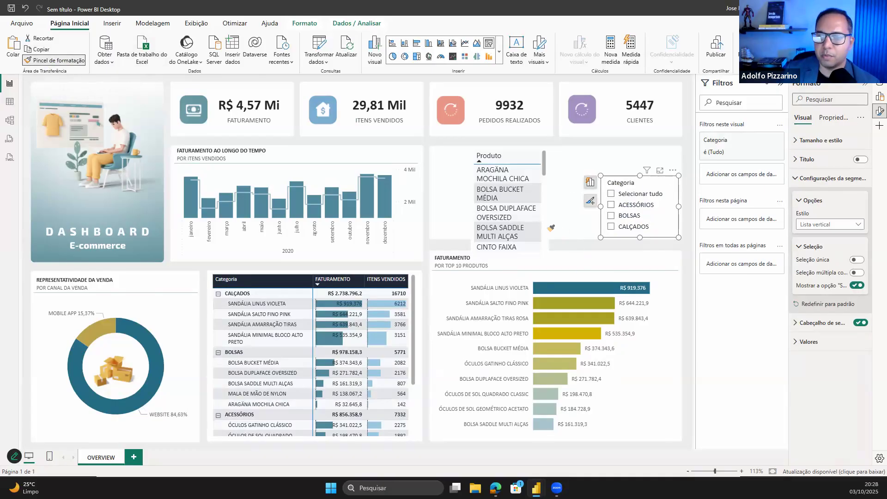
- Make the Produto table wider and shorter, and convert it into a slicer
click(543, 244)
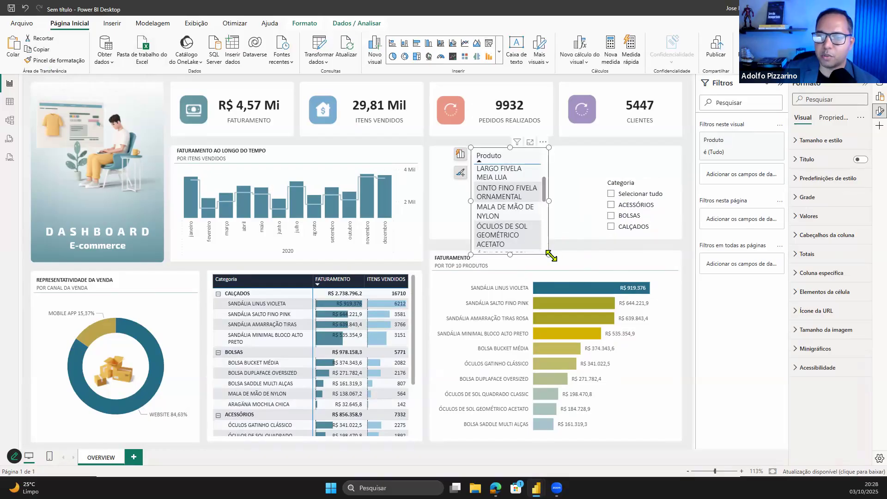
drag(549, 255, 596, 203)
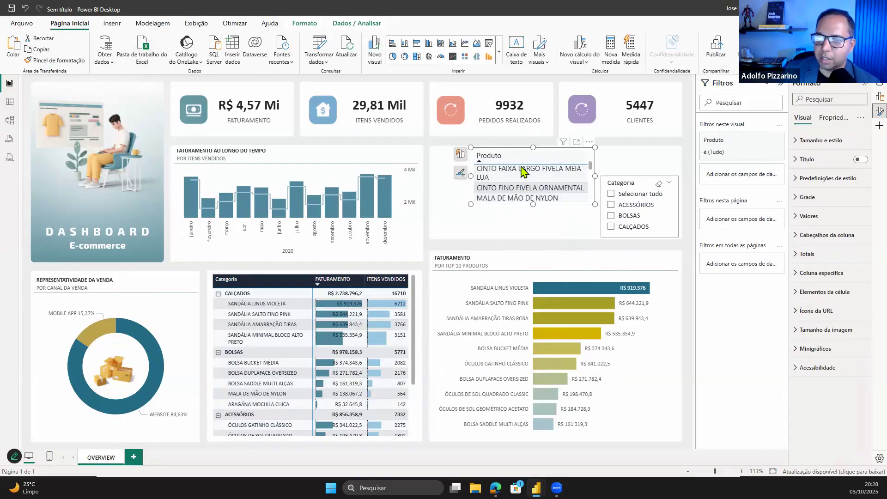
click(461, 154)
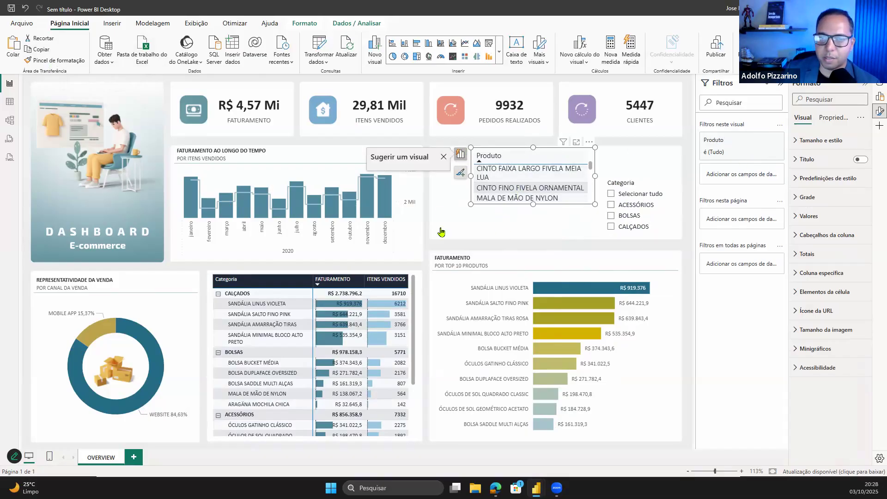
click(440, 183)
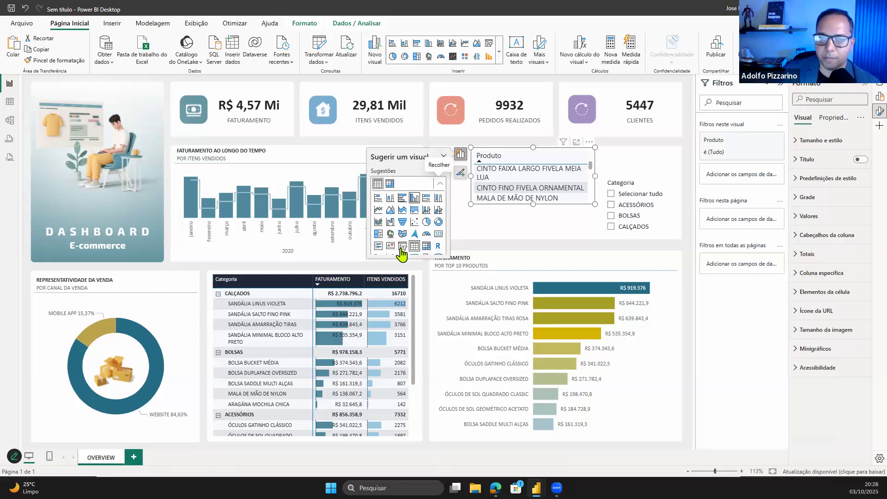
click(403, 247)
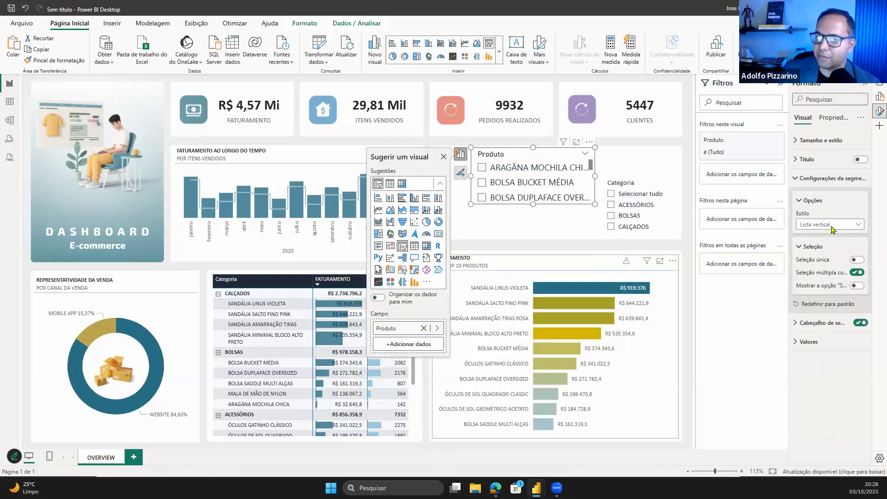
- Set the Produto slicer's style to Suspenso, and fit it beside the Categoria slicer along the panel's lower edge
click(829, 224)
click(812, 258)
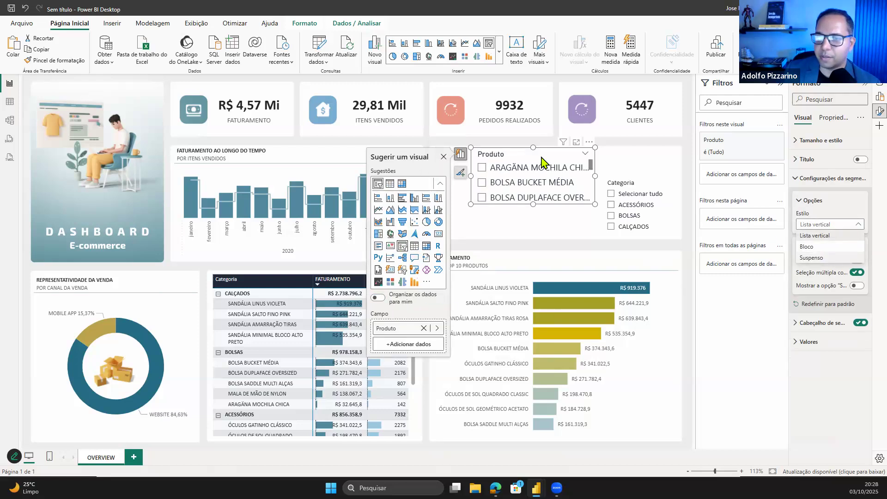
drag(515, 192, 491, 207)
drag(556, 223, 600, 223)
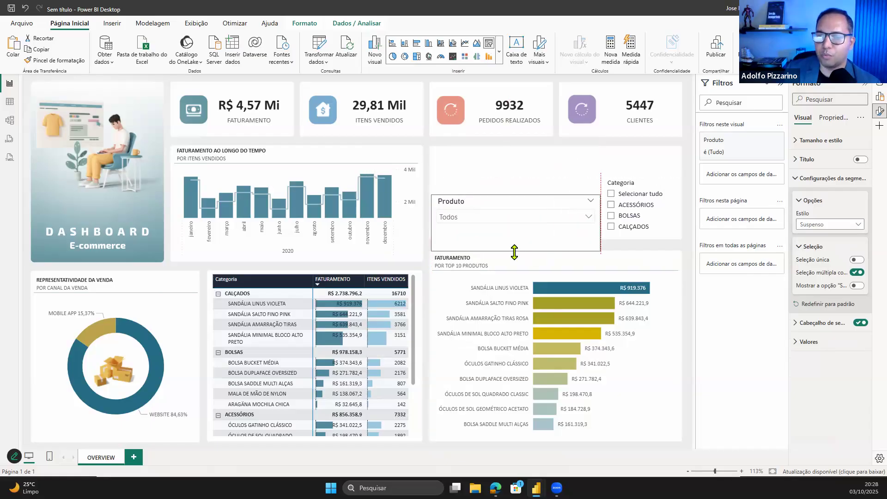
drag(515, 252, 516, 237)
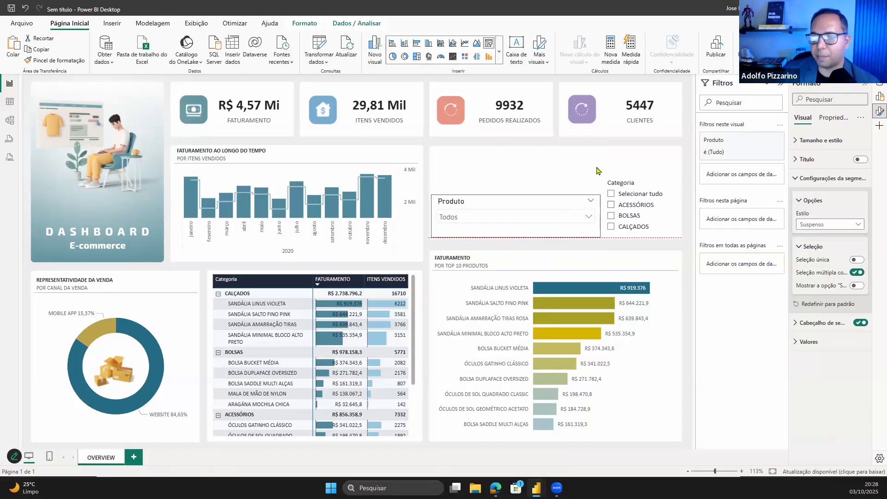
- Examine the product list inside the Produto slicer's dropdown
click(578, 200)
click(536, 220)
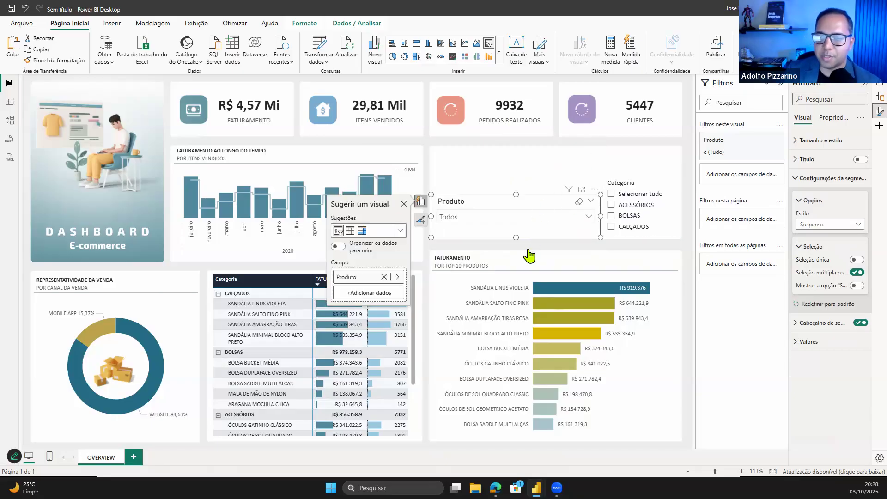
scroll(536, 254, down, 3)
scroll(530, 264, up, 4)
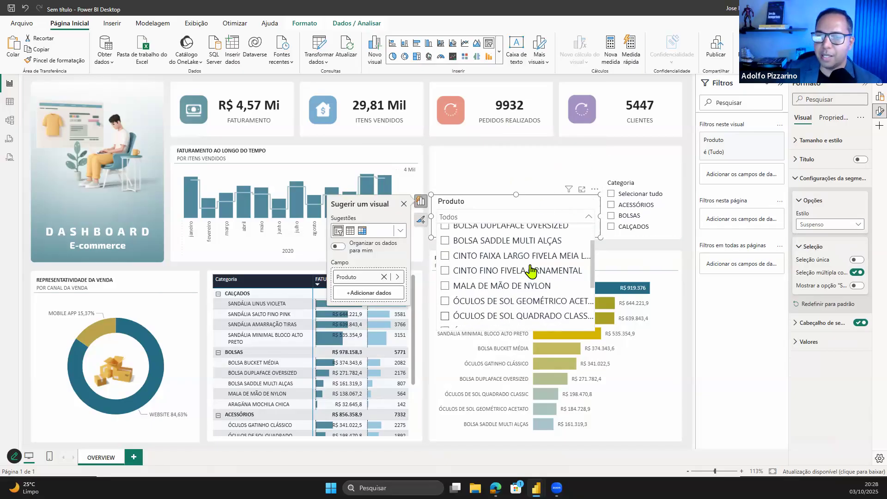
scroll(519, 268, down, 3)
scroll(520, 267, up, 3)
click(525, 174)
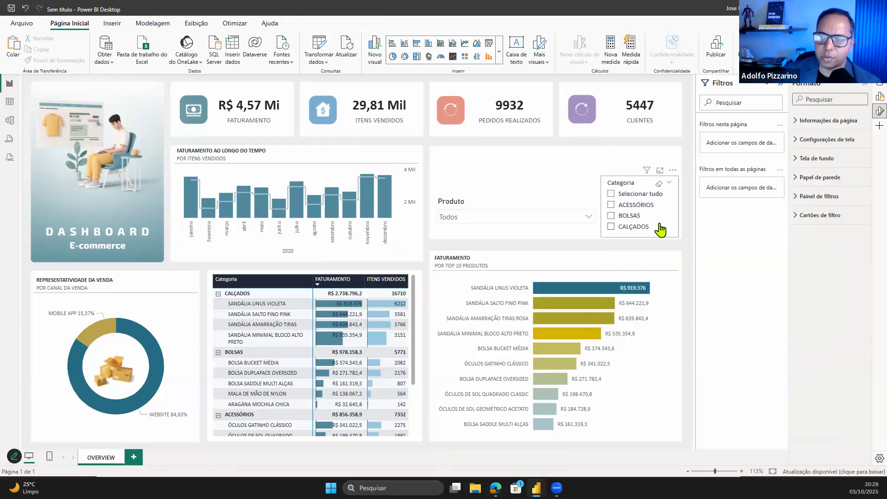
click(470, 226)
scroll(478, 287, down, 5)
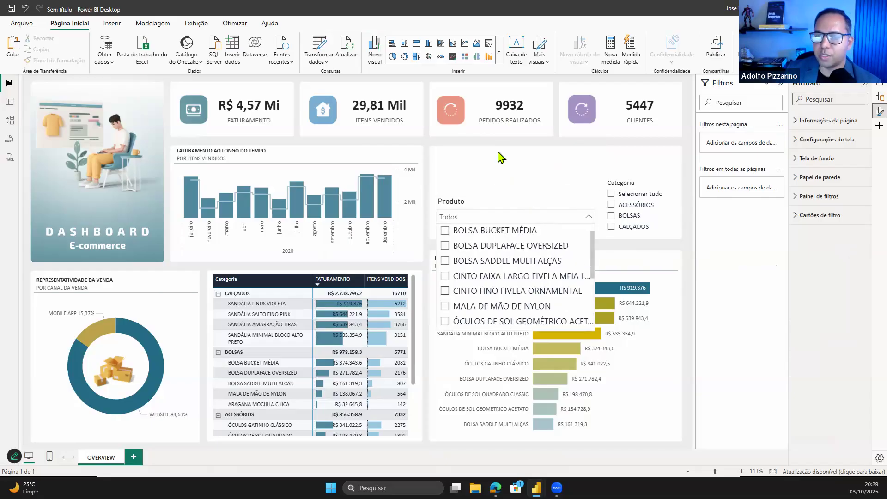
click(501, 205)
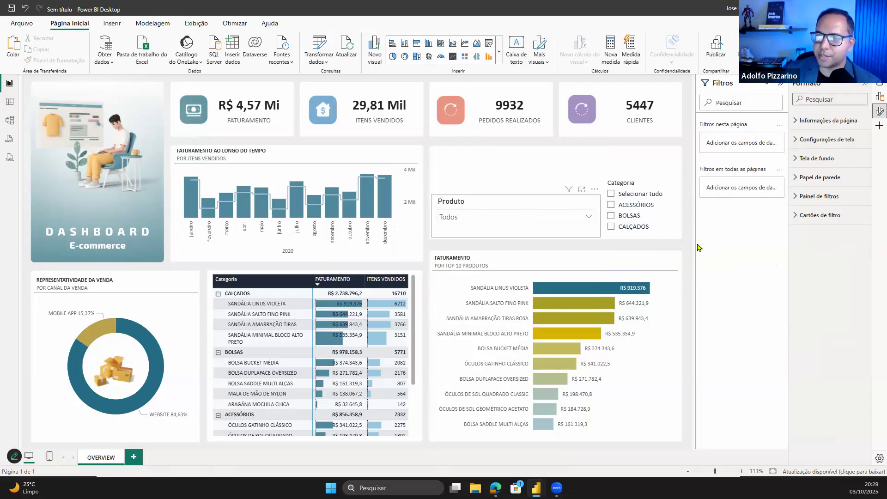
- Set the font of the Produto slicer's values to Calibri, size 10, and check the expanded product list
click(822, 350)
scroll(825, 323, down, 2)
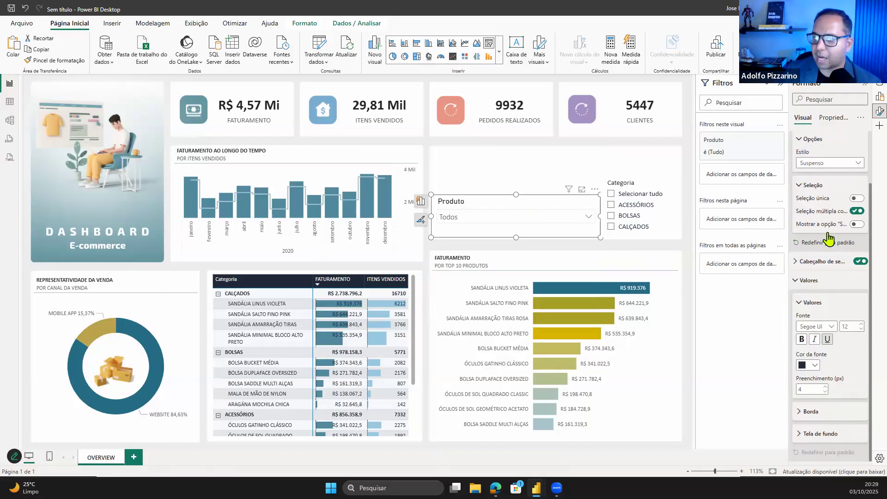
click(831, 327)
scroll(830, 207, up, 3)
click(829, 210)
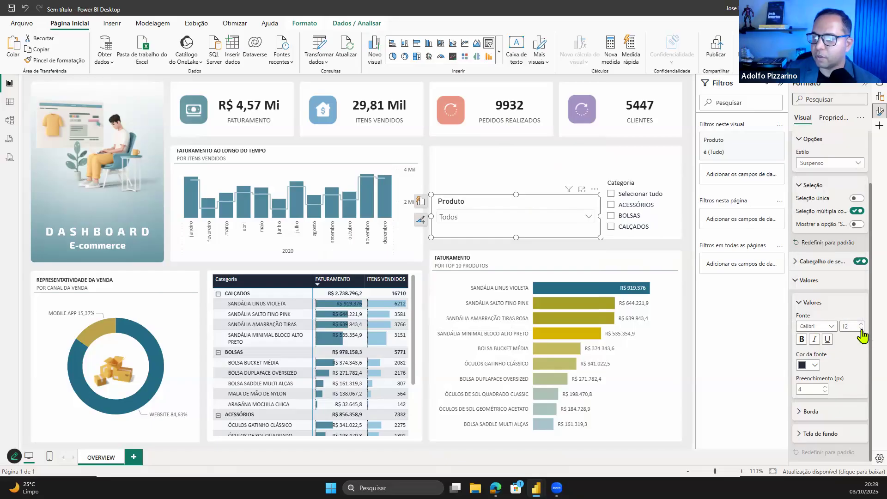
click(588, 218)
scroll(539, 258, down, 3)
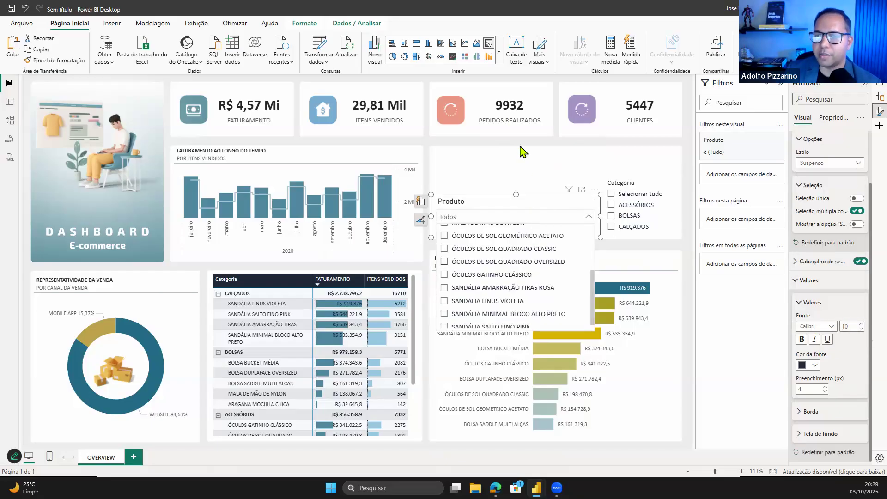
scroll(538, 258, up, 2)
click(550, 168)
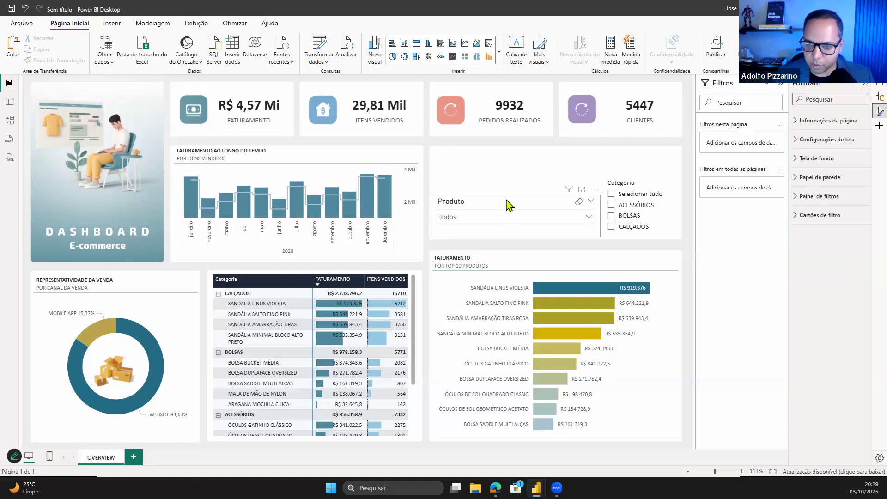
- Set the Produto slicer's header text to Calibri, size 11
click(829, 179)
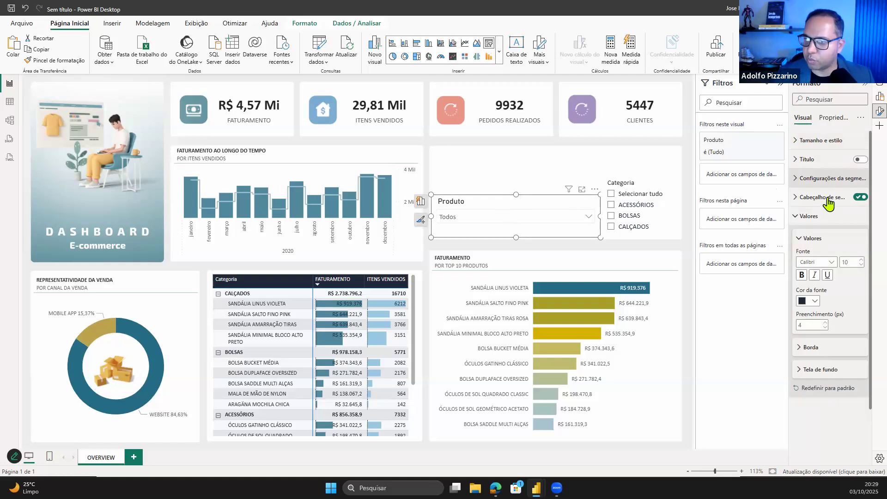
click(822, 197)
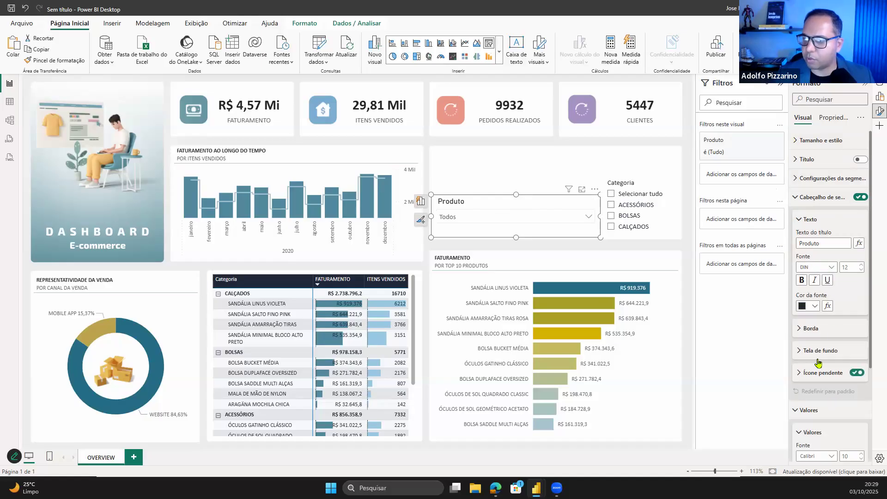
click(816, 267)
click(809, 311)
click(860, 270)
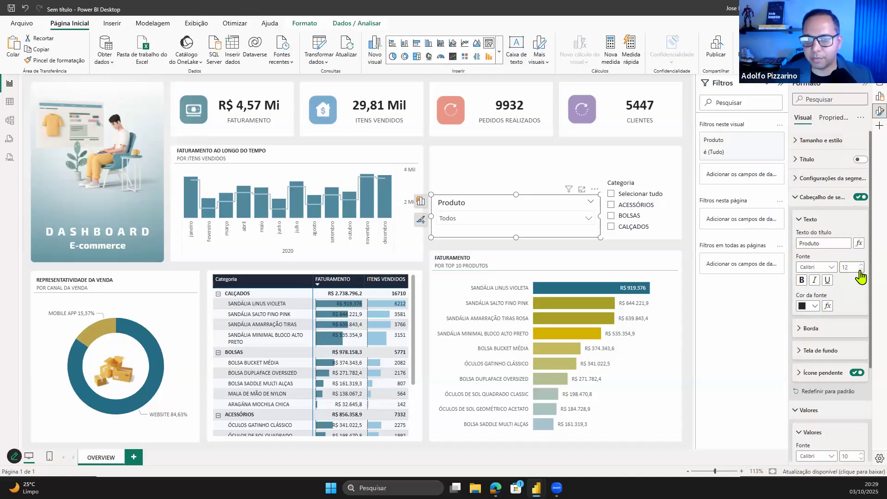
click(535, 176)
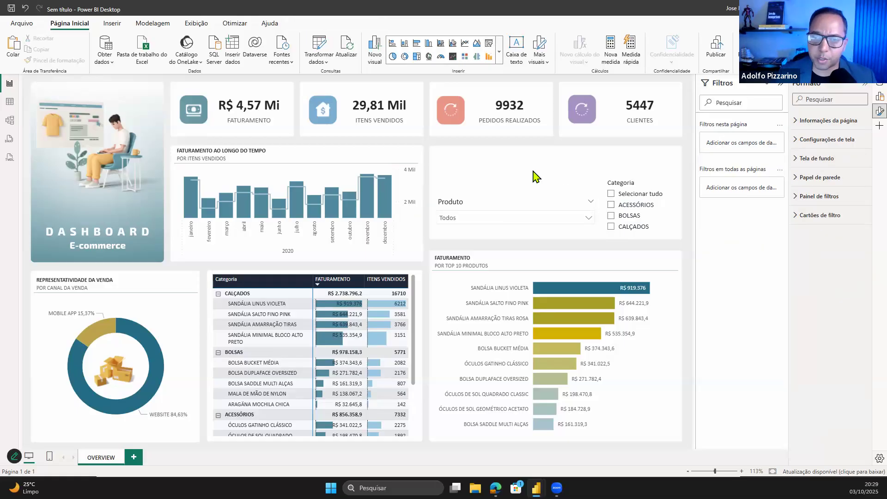
- Test the Produto slicer by filtering by BOLSA DUPLAFACE OVERSIZED, and clear the filter
click(529, 222)
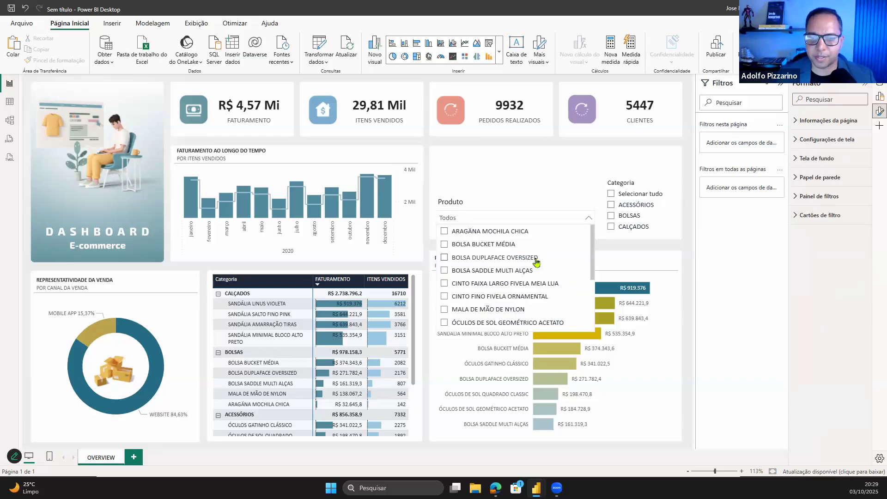
click(536, 262)
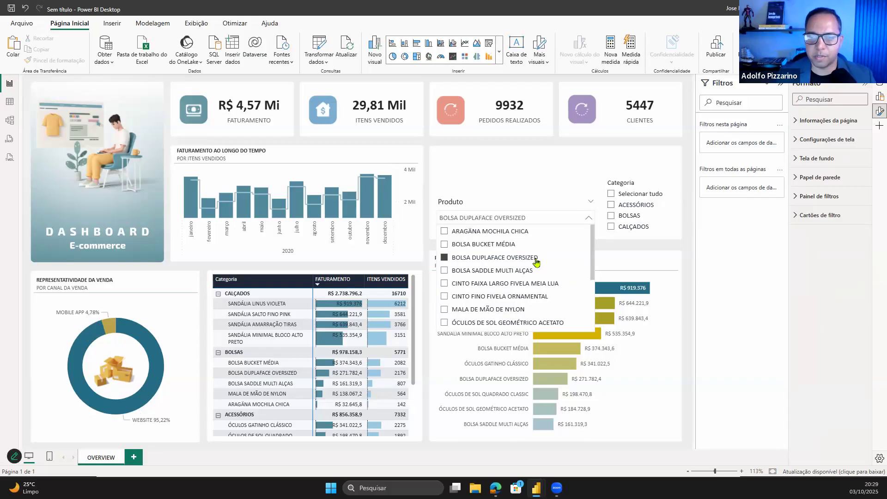
click(497, 203)
click(490, 206)
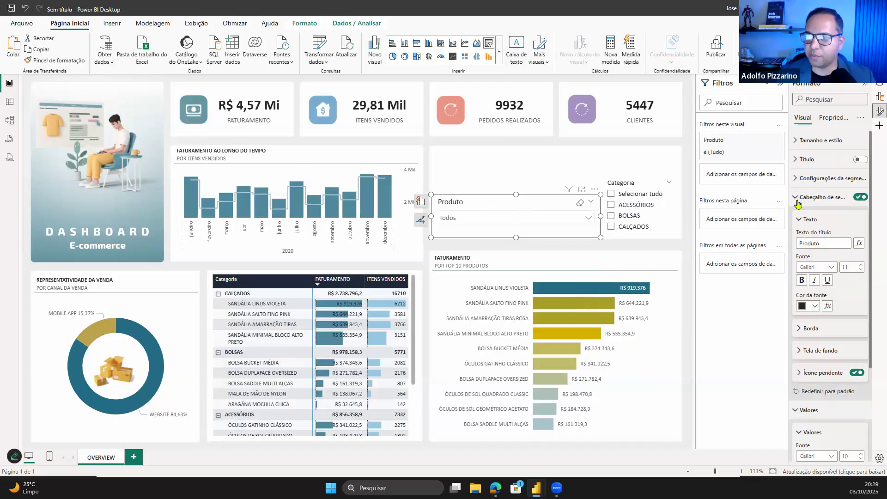
- Enable the Selecionar tudo option on the Produto slicer, and test it by choosing ARAGÃNA MOCHILA CHICA and clearing all selections
click(822, 181)
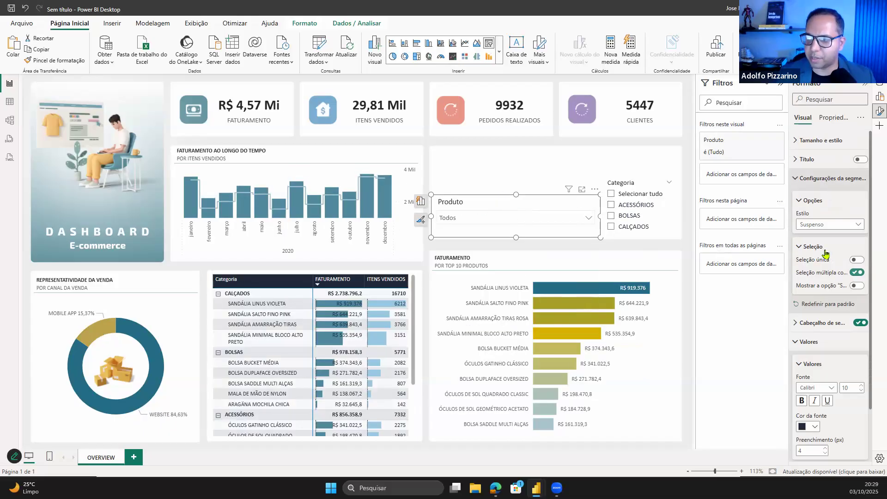
click(857, 273)
click(496, 218)
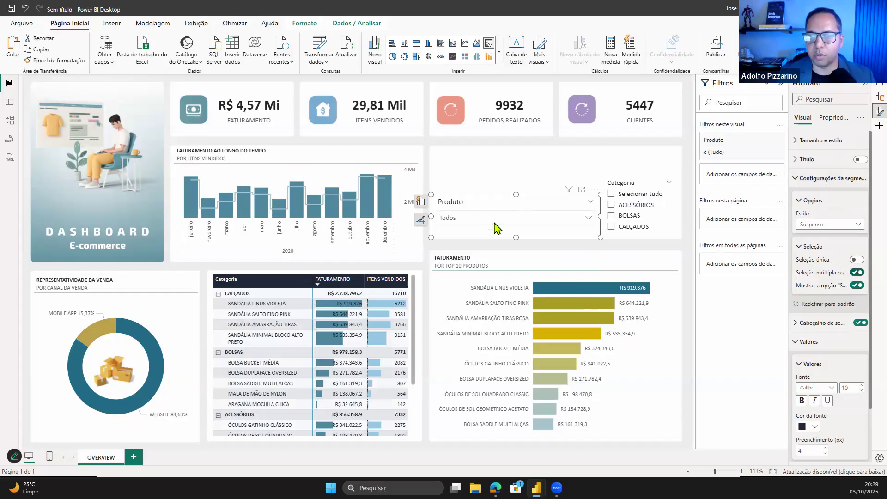
click(495, 248)
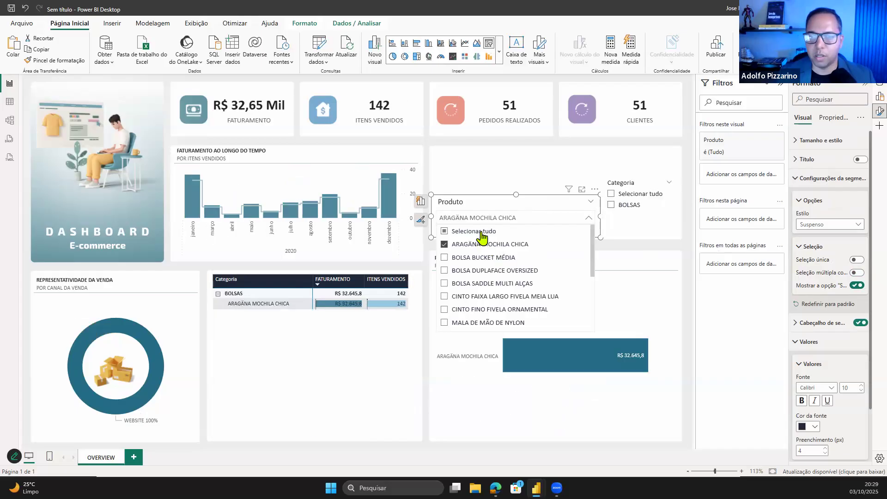
click(481, 232)
click(480, 233)
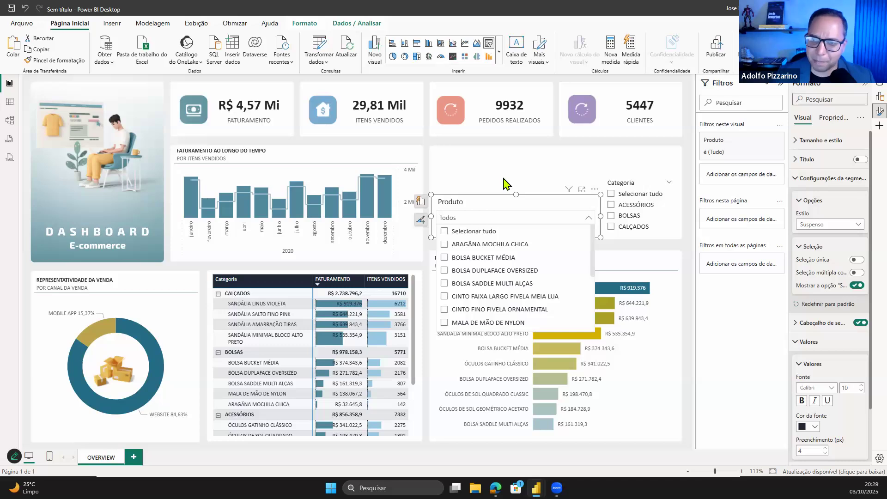
click(560, 142)
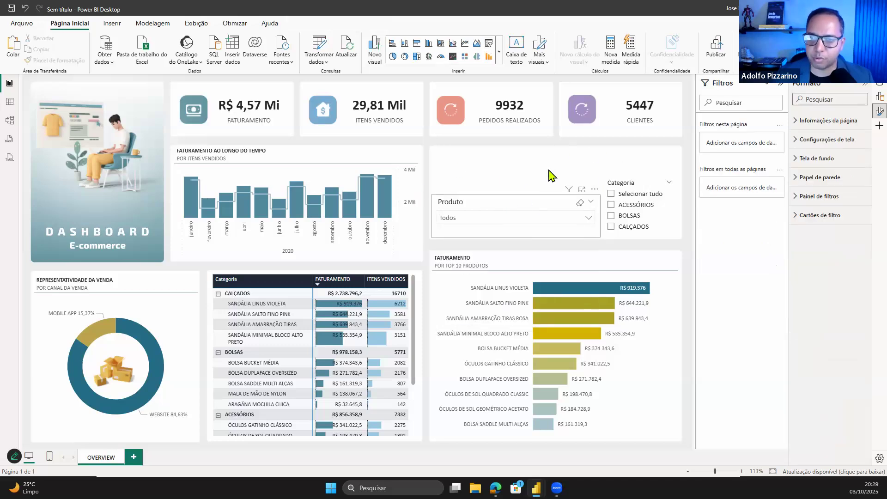
- Enable the Pesquisar option on the Produto slicer and expand its product list
click(517, 196)
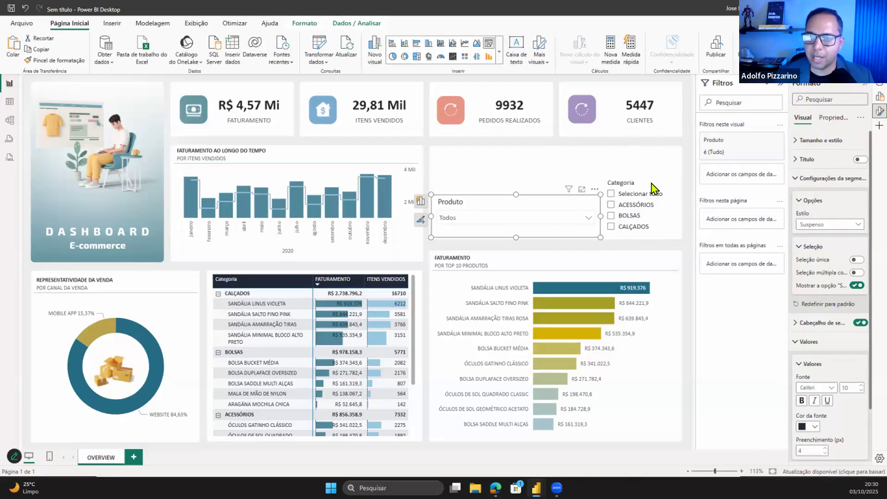
click(594, 189)
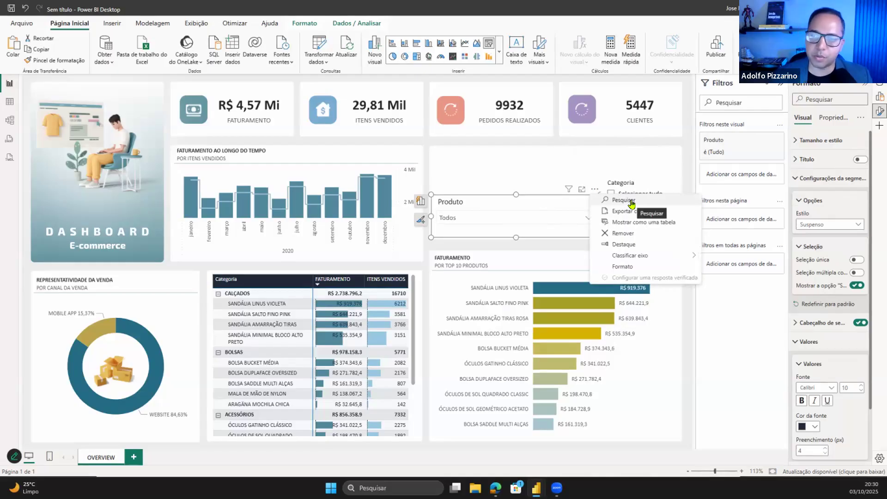
click(502, 221)
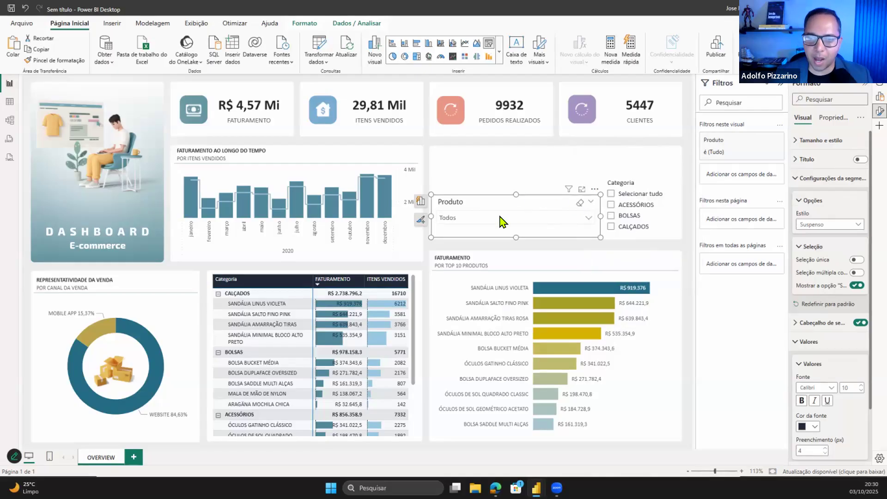
click(502, 222)
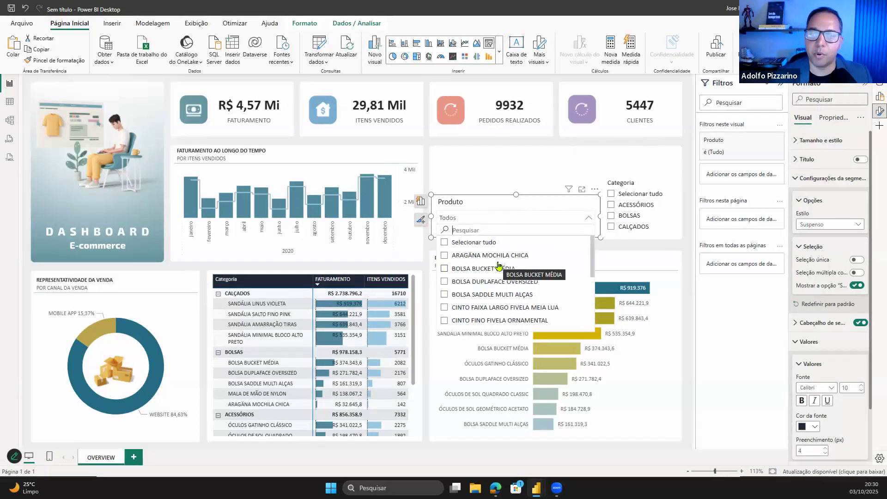
- Test the Produto slicer's search with BOL, and clear the search text
text(BOL)
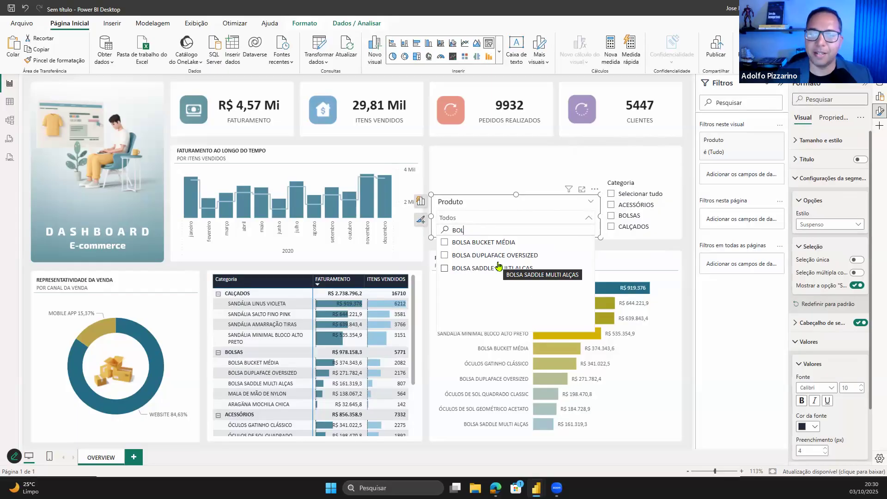
key(BackSpace)
key(BackSpace)
key(BackSpace)
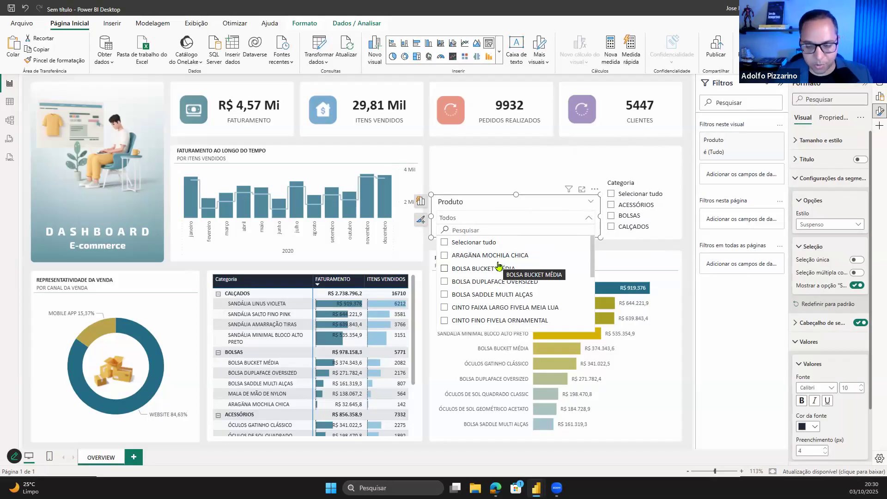
- Search the Produto slicer's list for CAL, and empty the search box again
text(CAL)
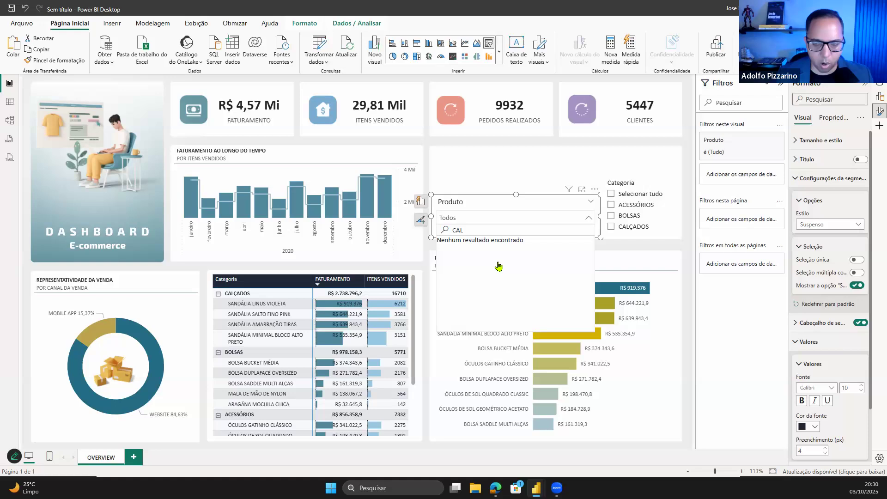
key(BackSpace)
key(BackSpace)
key(BackSpace)
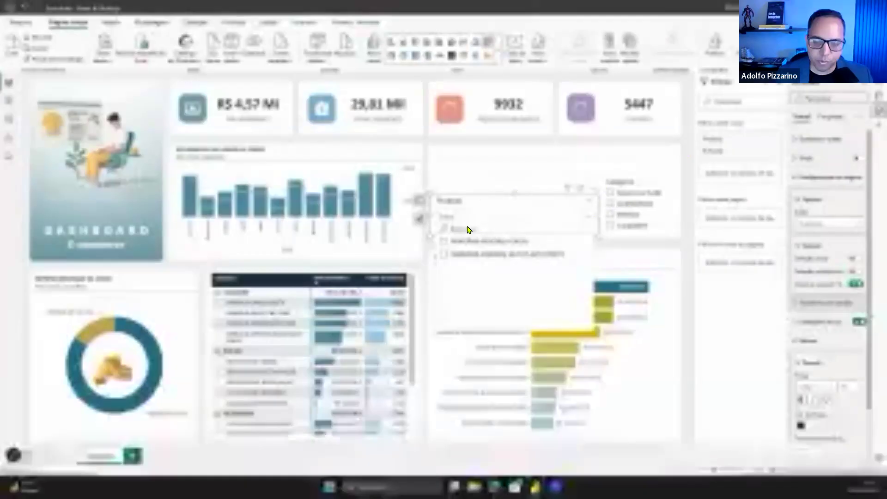
key(BackSpace)
key(BackSpace)
key(BackSpace)
key(BackSpace)
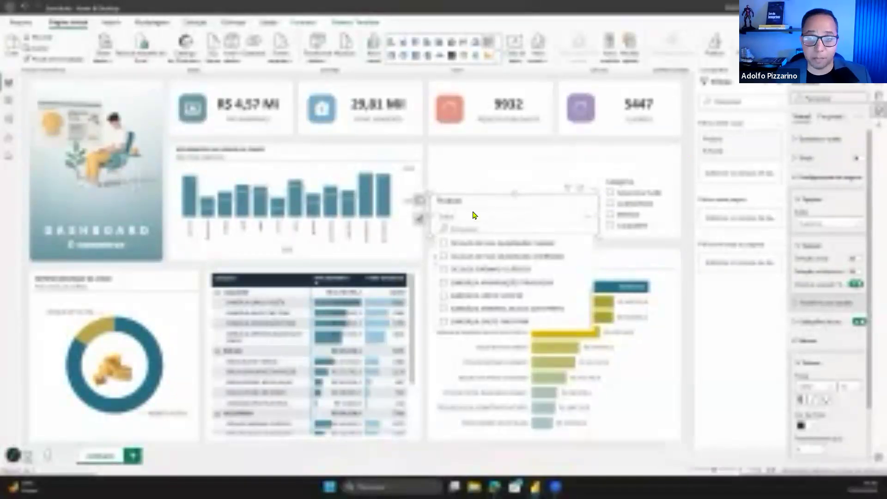
- Test the Produto slicer's search with a nonsense string of repeated asd, clear it and collapse the product list
text(asdasdasdasdasdasd)
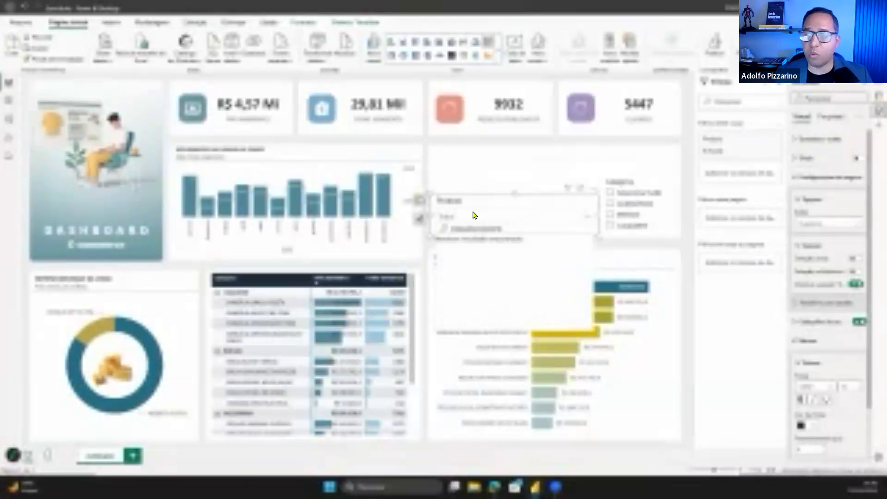
key(BackSpace)
key(BackSpace)
key(BackSpace)
key(BackSpace)
key(BackSpace)
key(BackSpace)
key(BackSpace)
key(BackSpace)
key(BackSpace)
key(BackSpace)
key(BackSpace)
key(BackSpace)
key(BackSpace)
key(BackSpace)
key(BackSpace)
key(BackSpace)
key(BackSpace)
key(BackSpace)
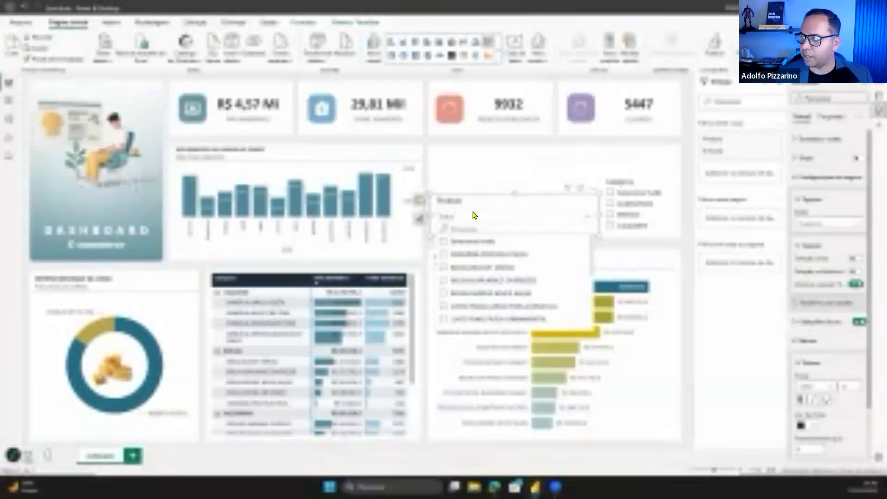
click(489, 167)
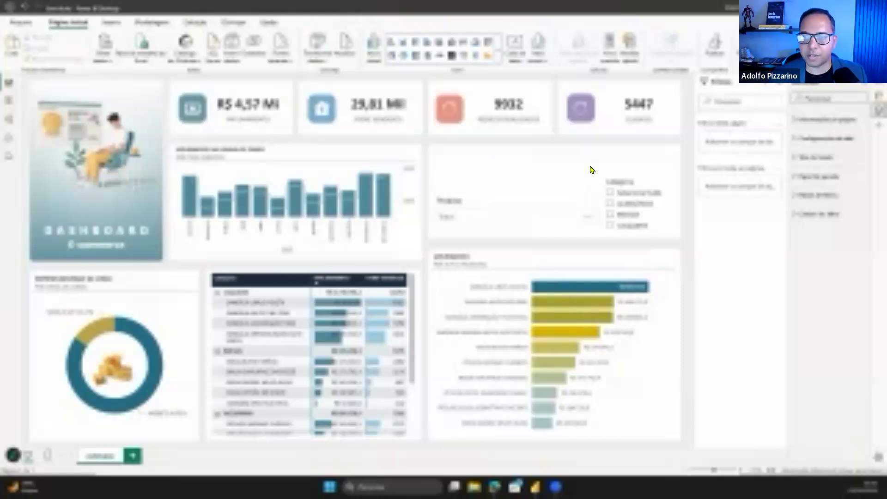
- Select the Produto slicer on the report page
click(550, 167)
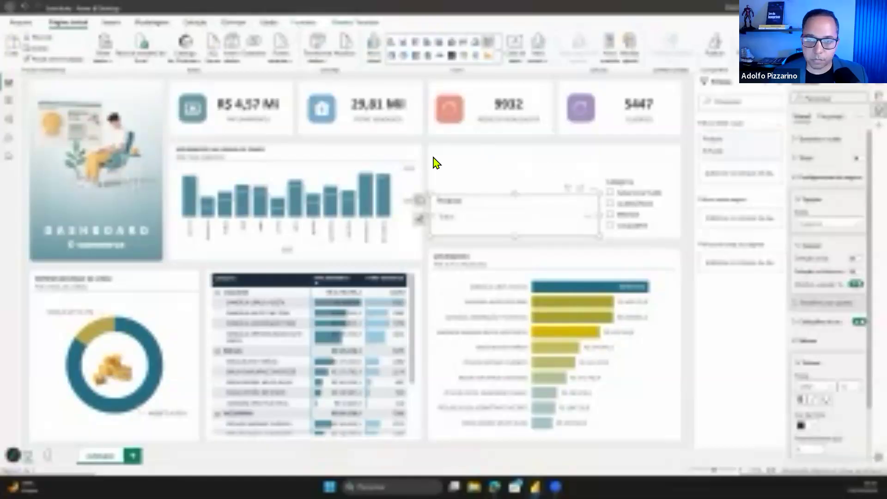